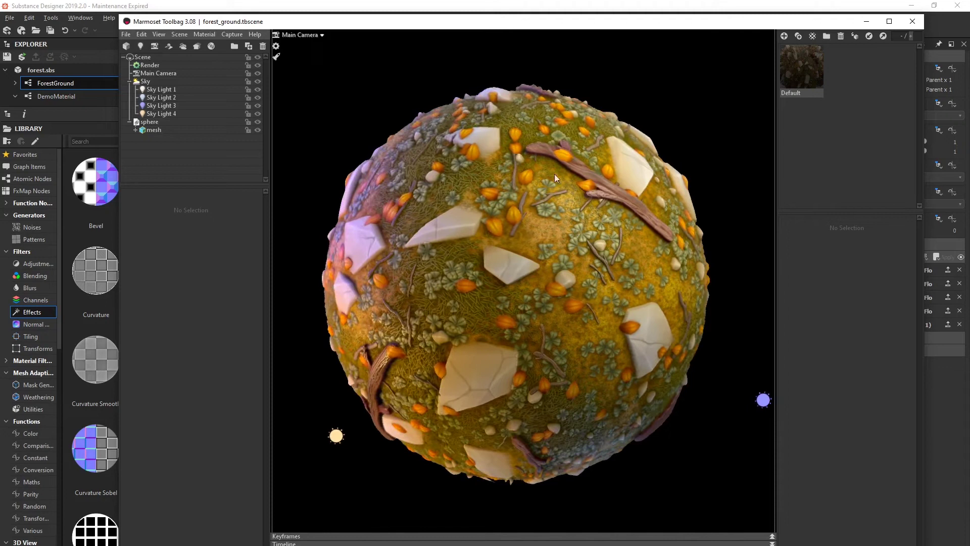
- Examine the forest ground material on the preview sphere up close and from several angles
mouse_move(610, 373)
alt+mouse_down()
mouse_move(590, 382)
mouse_move(490, 377)
mouse_move(627, 374)
alt+mouse_up()
scroll(564, 347, up, 1)
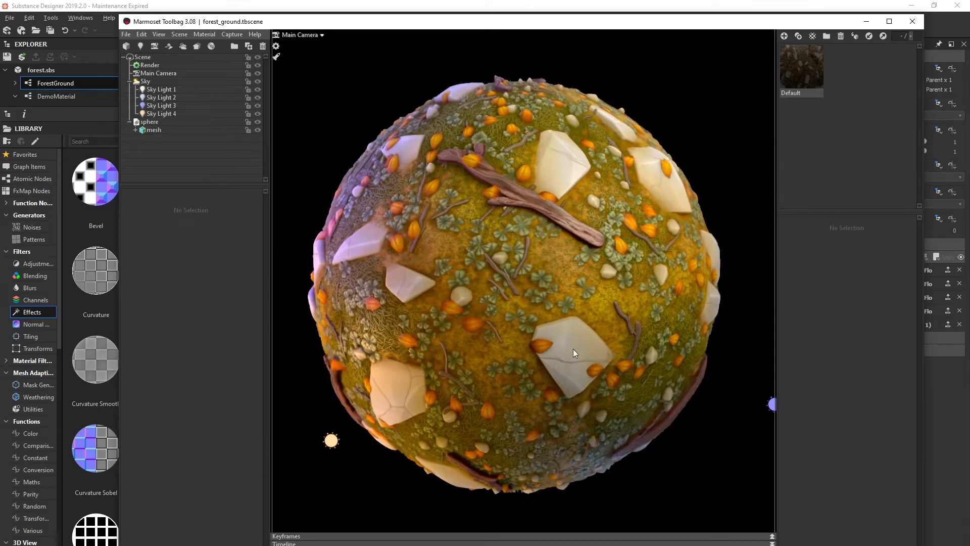
scroll(573, 349, up, 2)
alt+drag(573, 348, 554, 244)
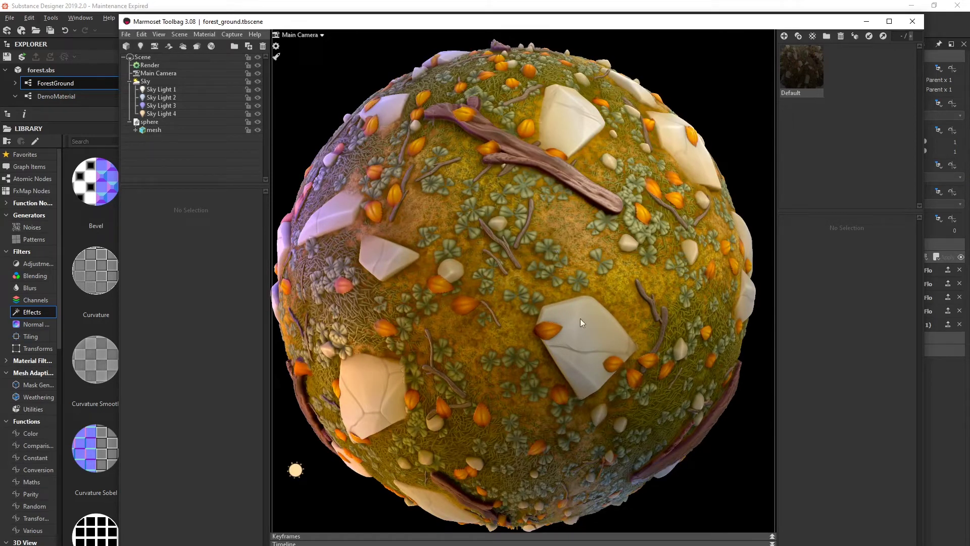
alt+drag(534, 290, 560, 320)
alt+middle_drag(560, 319, 564, 315)
alt+drag(564, 315, 543, 314)
alt+middle_drag(572, 280, 575, 296)
alt+drag(574, 296, 566, 247)
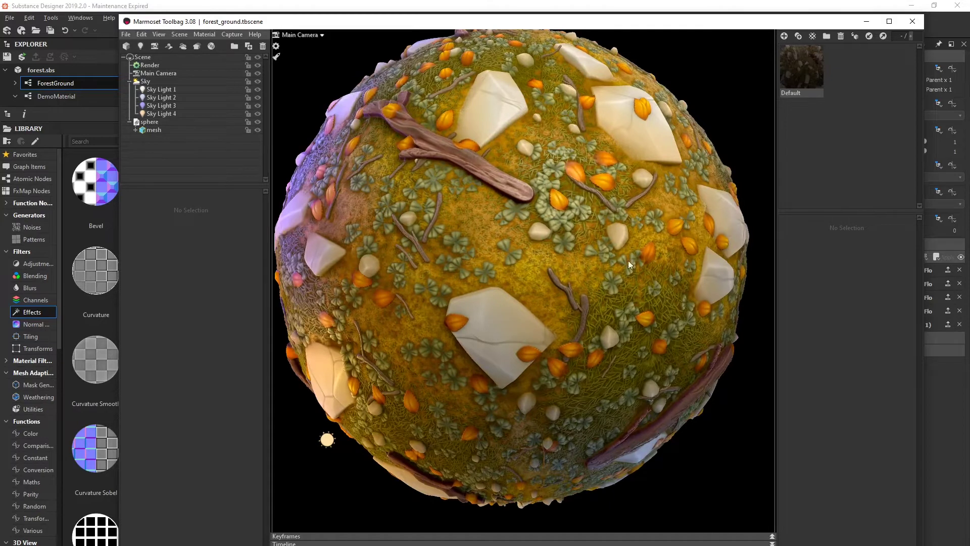
alt+drag(528, 312, 544, 308)
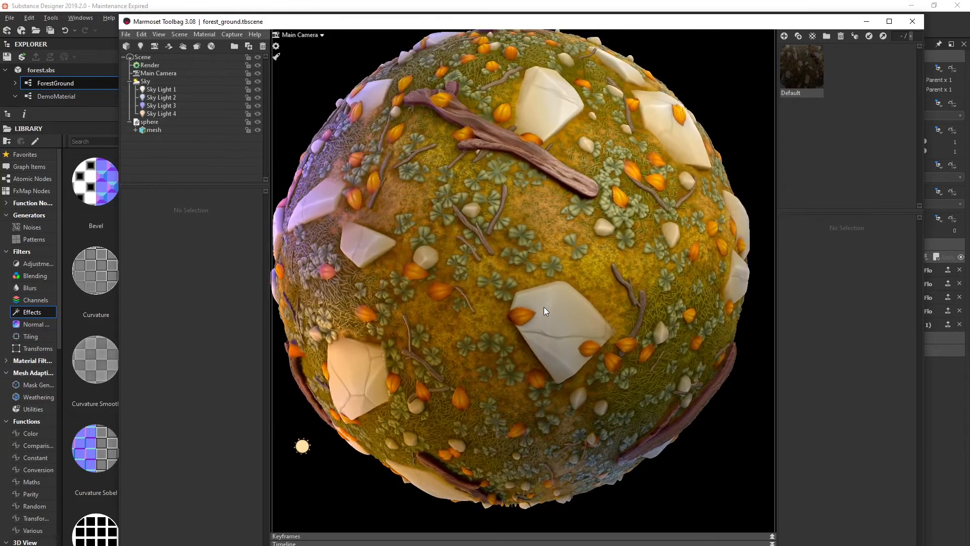
alt+drag(576, 236, 546, 249)
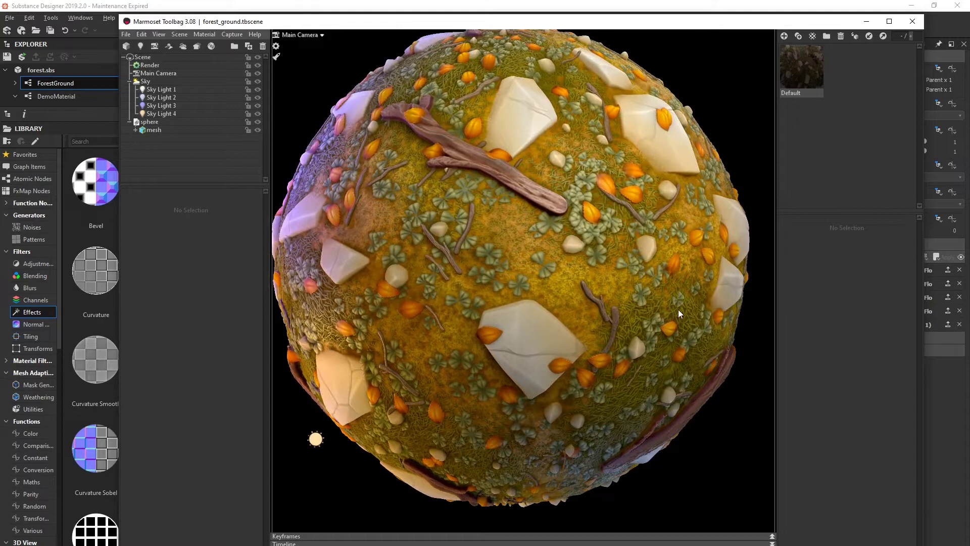
alt+middle_drag(628, 340, 647, 348)
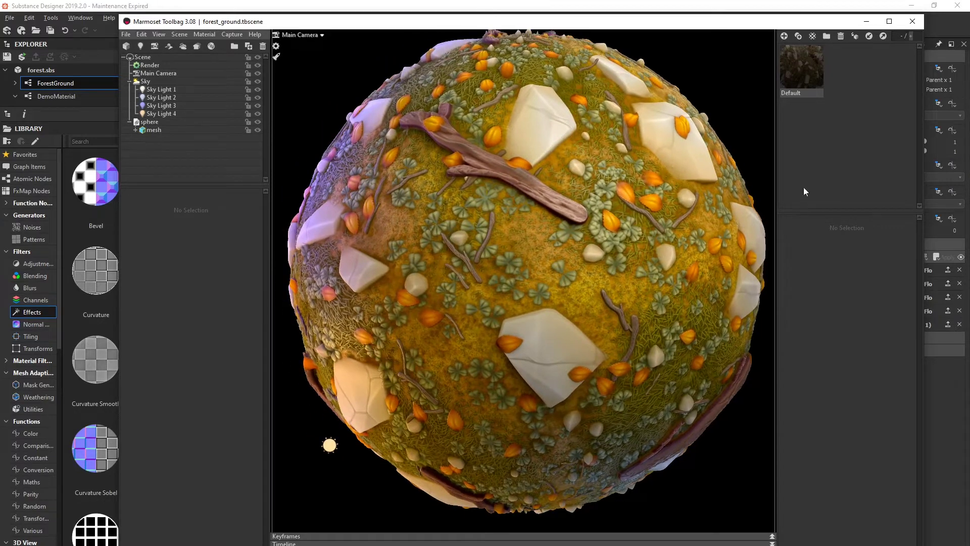
- Switch to Substance Designer and look over the ForestGround graph and its 3D preview
click(866, 21)
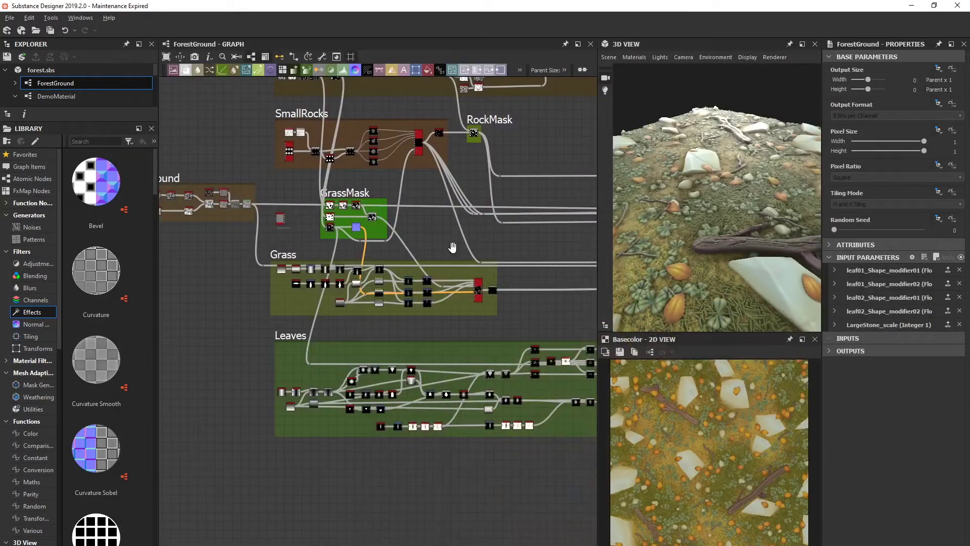
alt+middle_drag(497, 285, 484, 339)
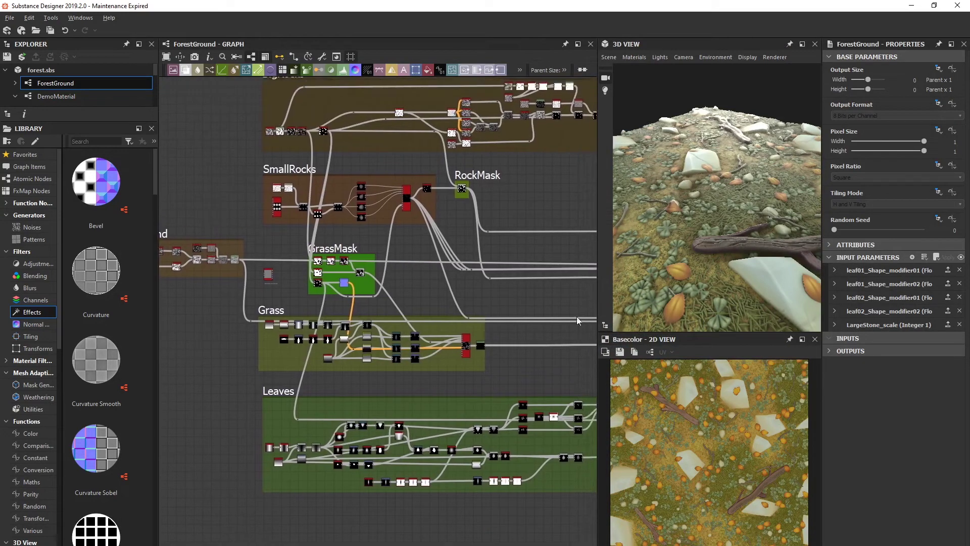
drag(741, 254, 739, 193)
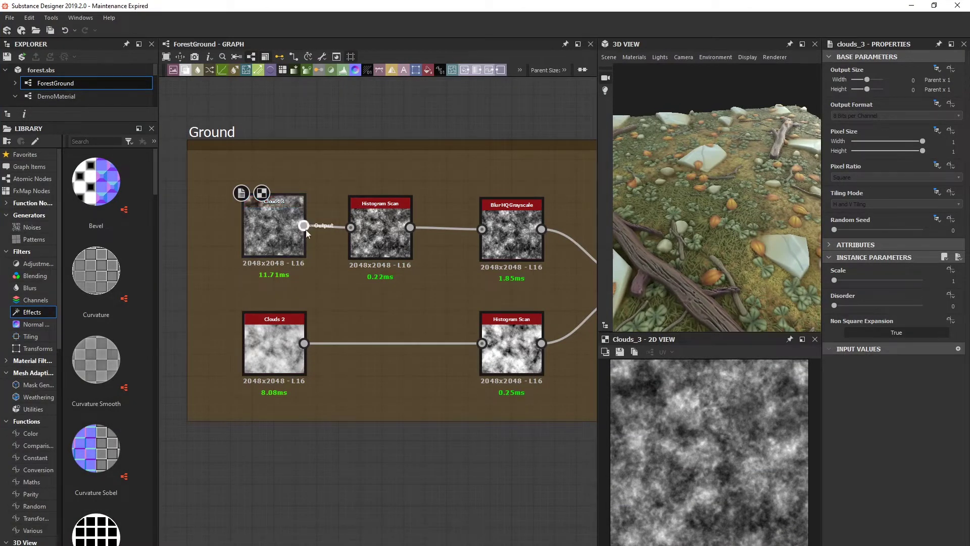
- Inspect the Clouds 3 noise and the Histogram Scan node it feeds in the Ground frame
scroll(298, 308, up, 3)
click(262, 331)
click(279, 189)
scroll(323, 217, down, 2)
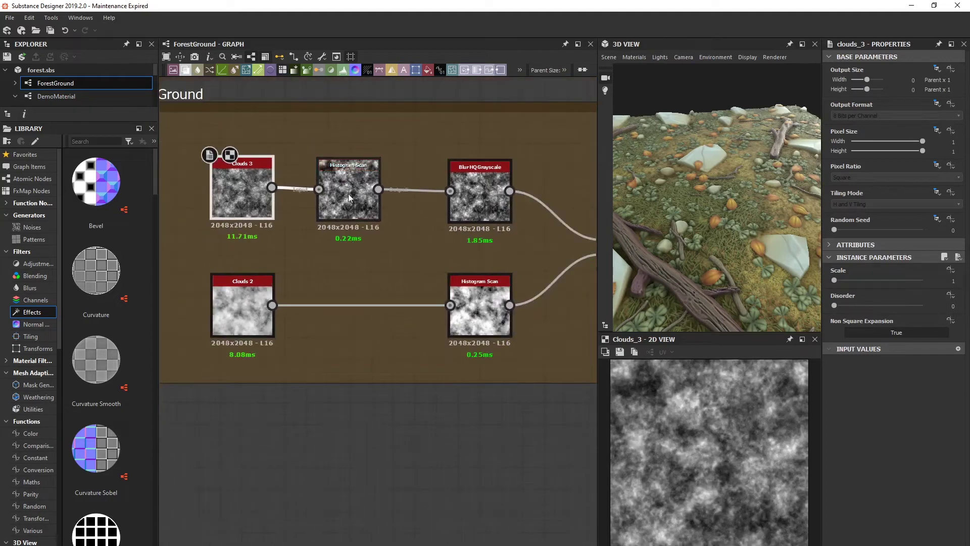
click(354, 189)
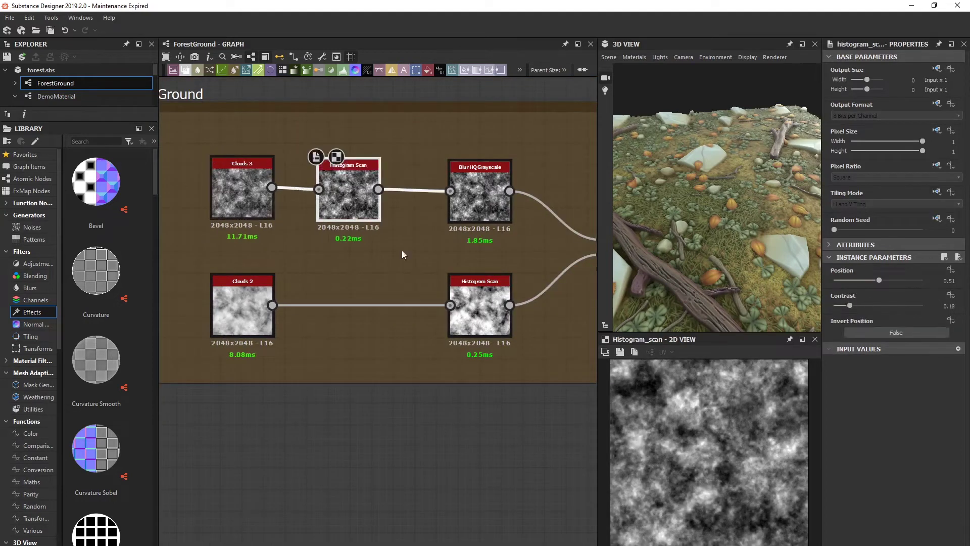
- Compare the Clouds 2 noise with the output of its Histogram Scan node in the 2D view
scroll(516, 369, up, 2)
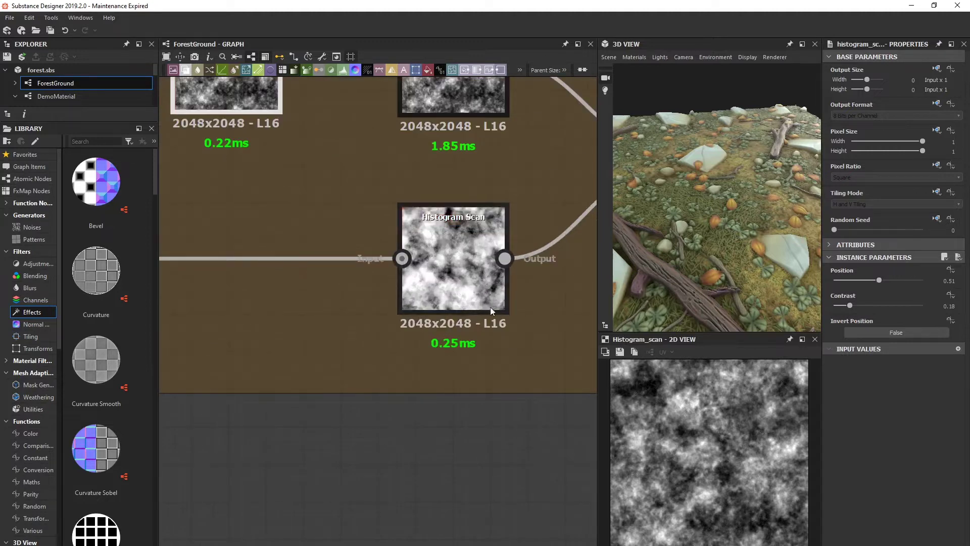
double_click(470, 293)
scroll(722, 450, up, 3)
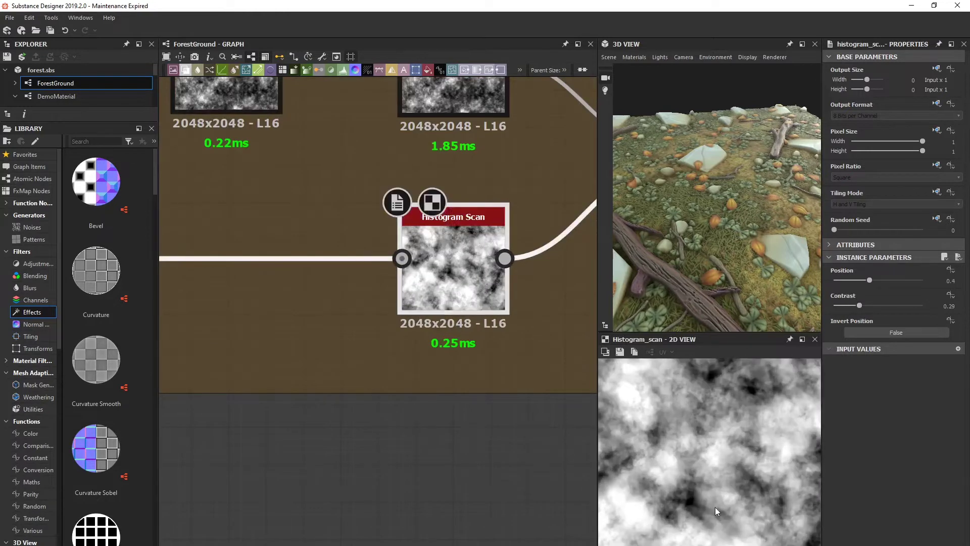
middle_drag(332, 294, 453, 295)
scroll(452, 296, down, 3)
double_click(246, 274)
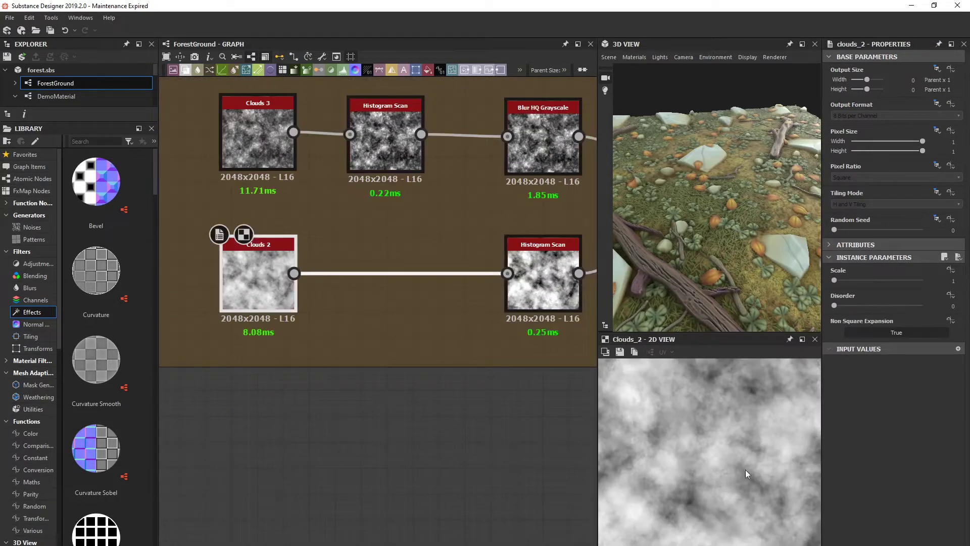
middle_drag(567, 342, 453, 342)
double_click(429, 283)
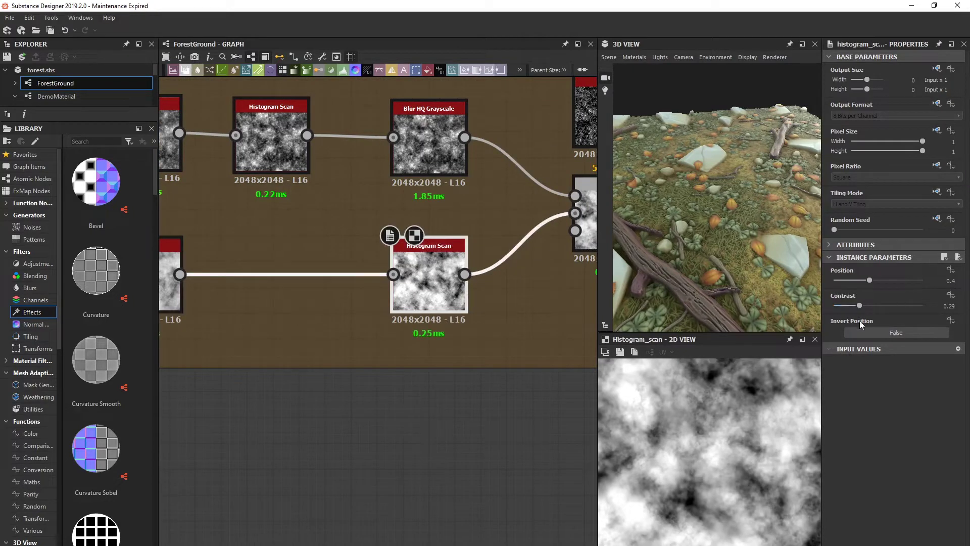
- Preview the Blur HQ Grayscale node on the Clouds 3 branch and check its settings
middle_drag(494, 317, 282, 387)
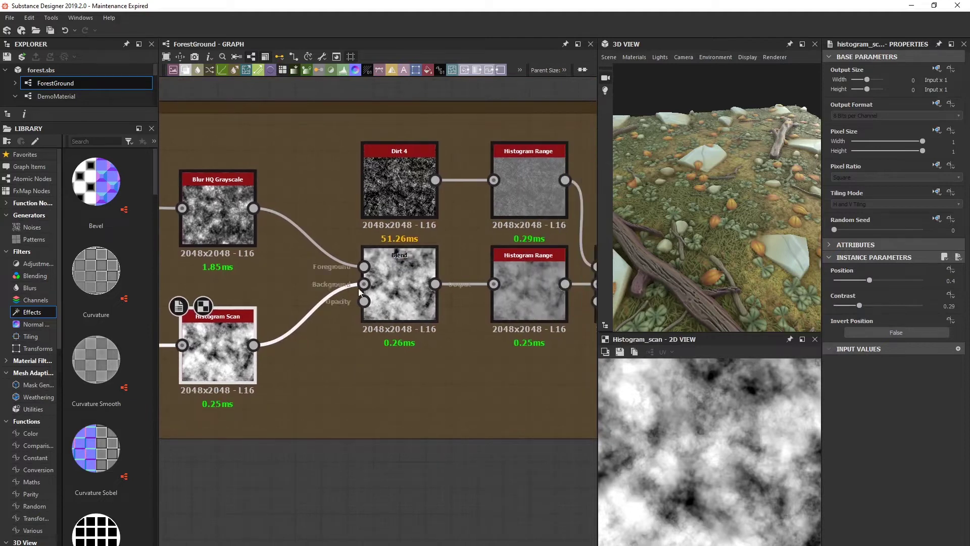
middle_drag(384, 364, 469, 368)
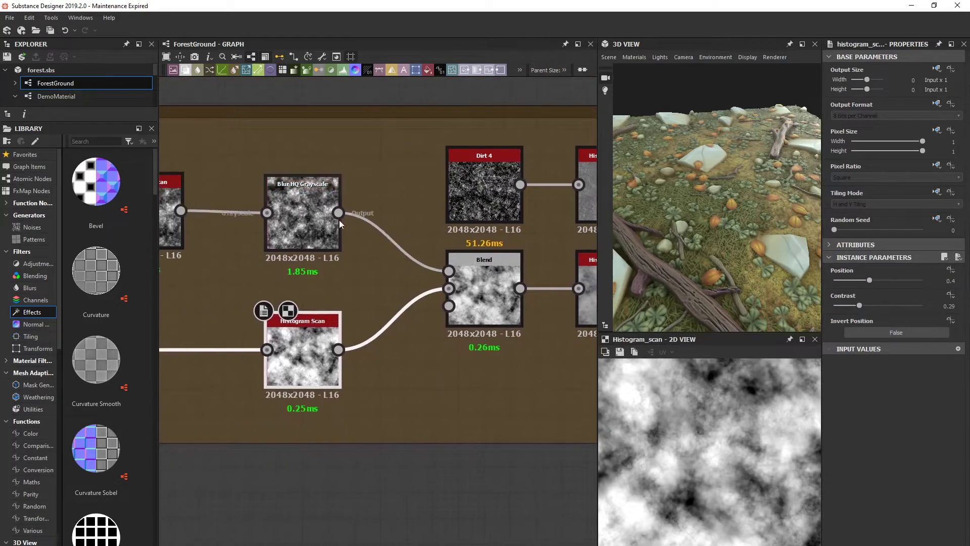
double_click(304, 222)
scroll(751, 444, up, 3)
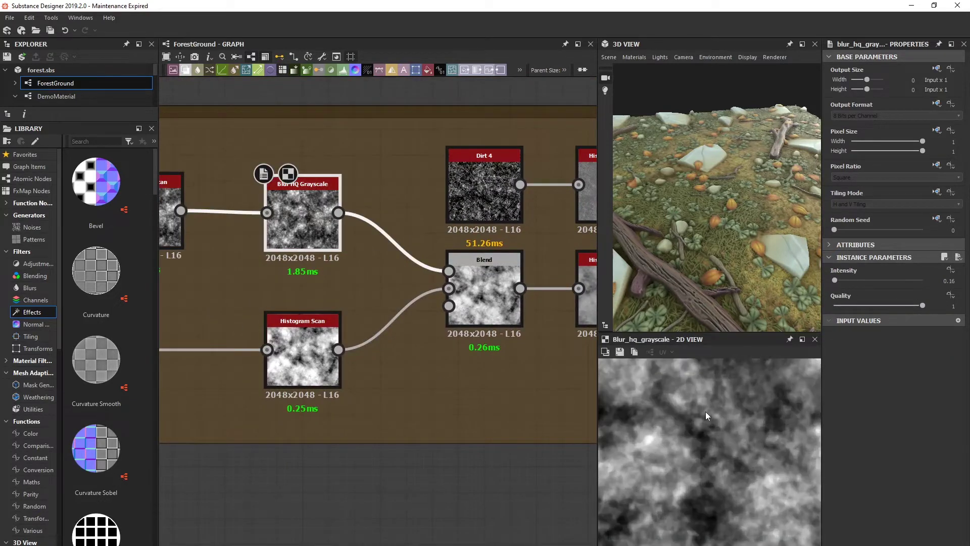
- Preview the Blend node that combines the two clouds branches and examine its output at several zoom levels
middle_drag(533, 357, 466, 345)
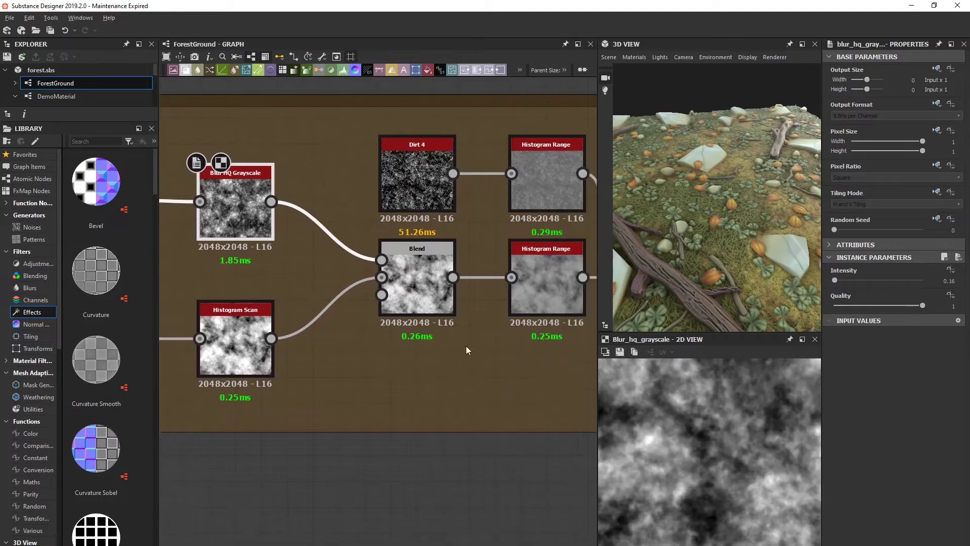
double_click(420, 296)
scroll(736, 471, up, 2)
scroll(741, 470, down, 2)
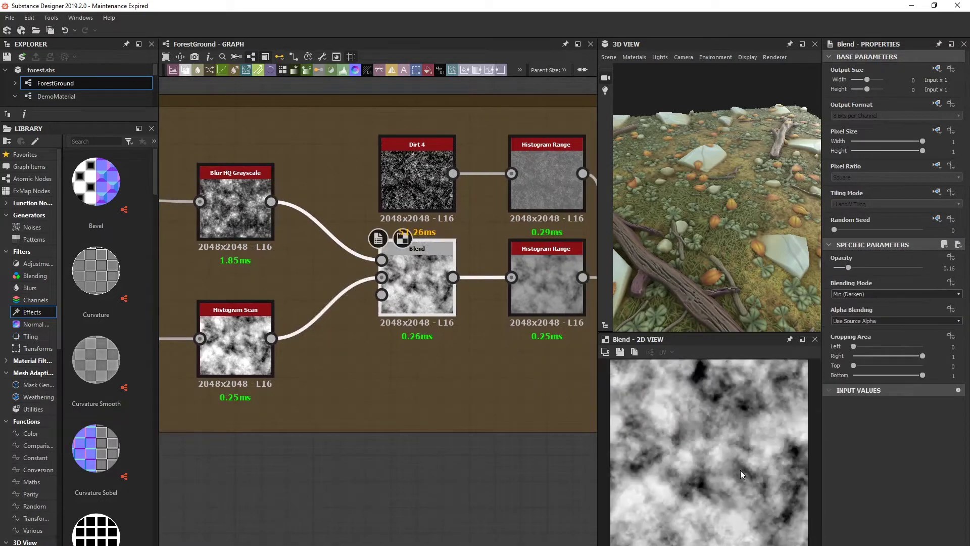
middle_drag(523, 325, 357, 328)
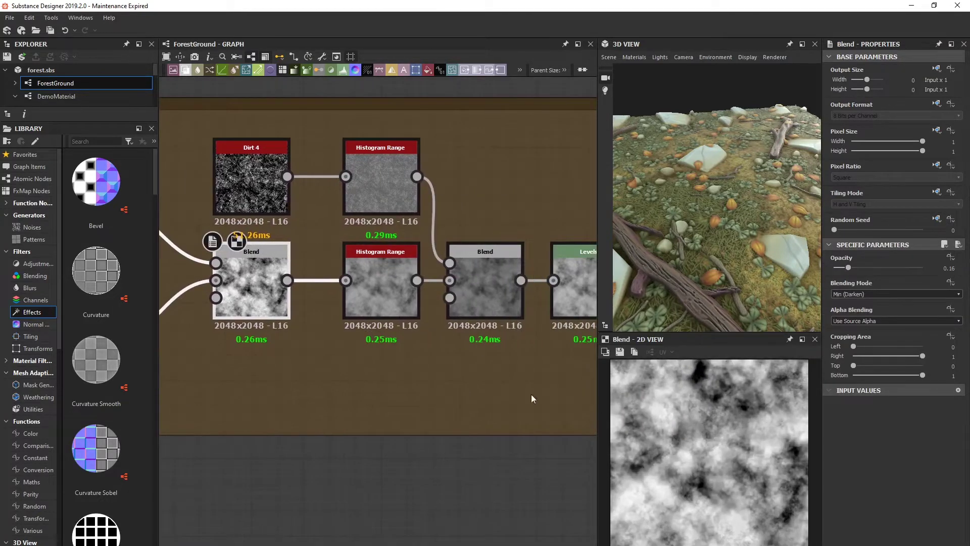
scroll(708, 453, up, 3)
scroll(706, 478, down, 2)
scroll(757, 443, down, 1)
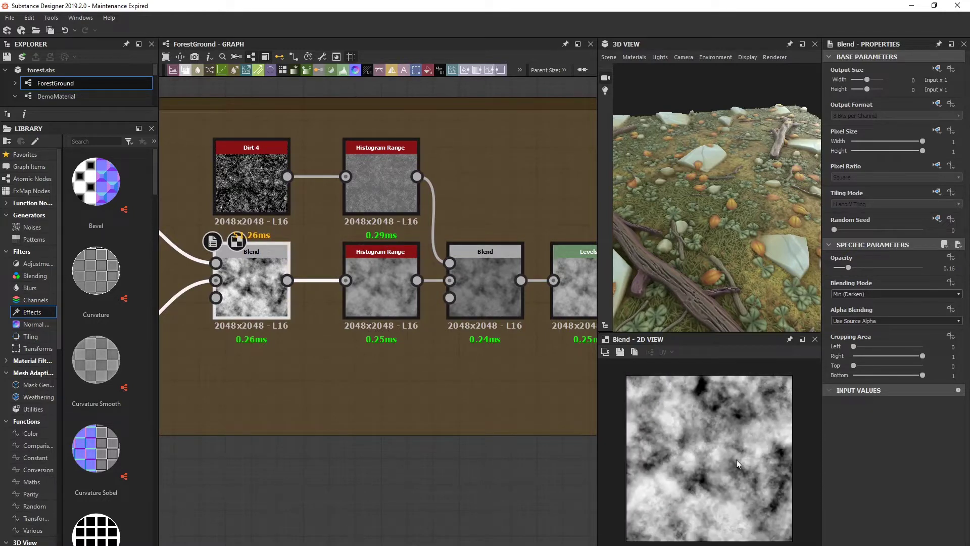
scroll(749, 481, up, 2)
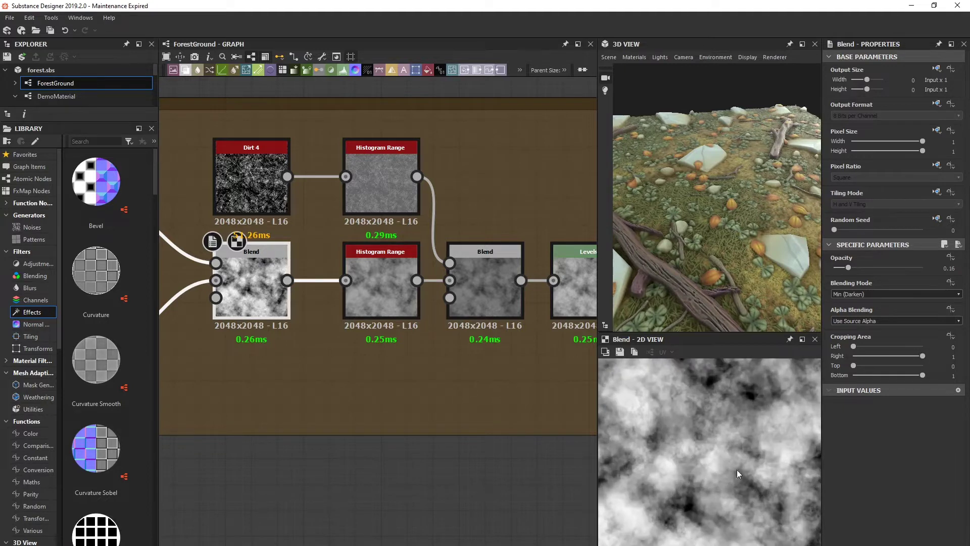
- Inspect the Histogram Range node after the clouds Blend and compare it with the Dirt 4 noise
middle_drag(417, 347, 365, 345)
click(341, 290)
scroll(724, 441, up, 1)
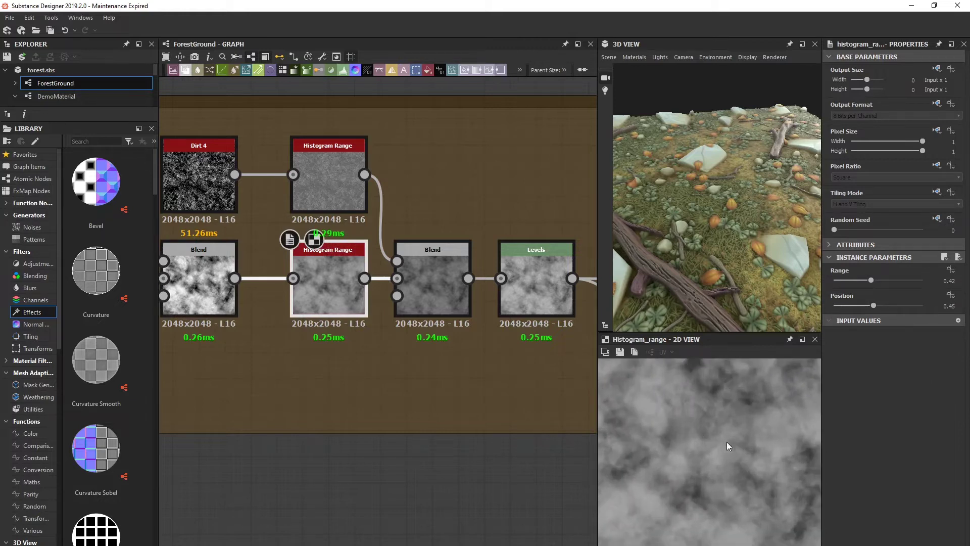
drag(200, 182, 186, 177)
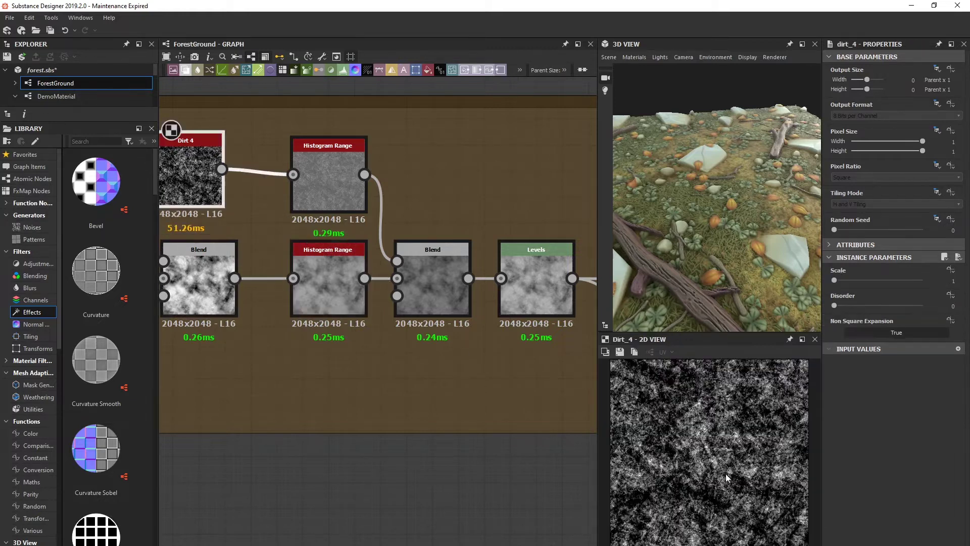
click(324, 283)
middle_drag(196, 175, 241, 190)
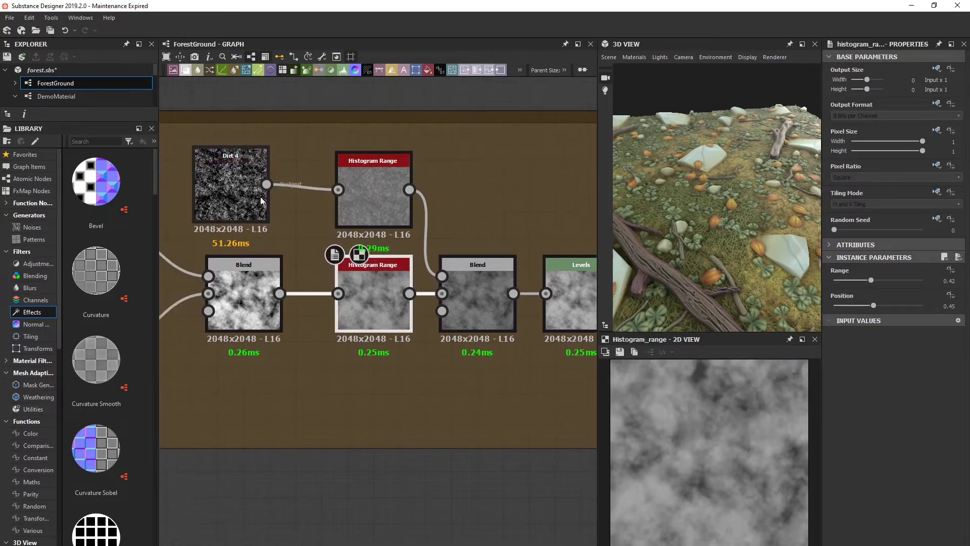
- Preview the Histogram Range node fed by Dirt 4 and examine its output in the 2D view
click(242, 191)
middle_drag(385, 203, 339, 192)
click(336, 195)
drag(332, 193, 320, 187)
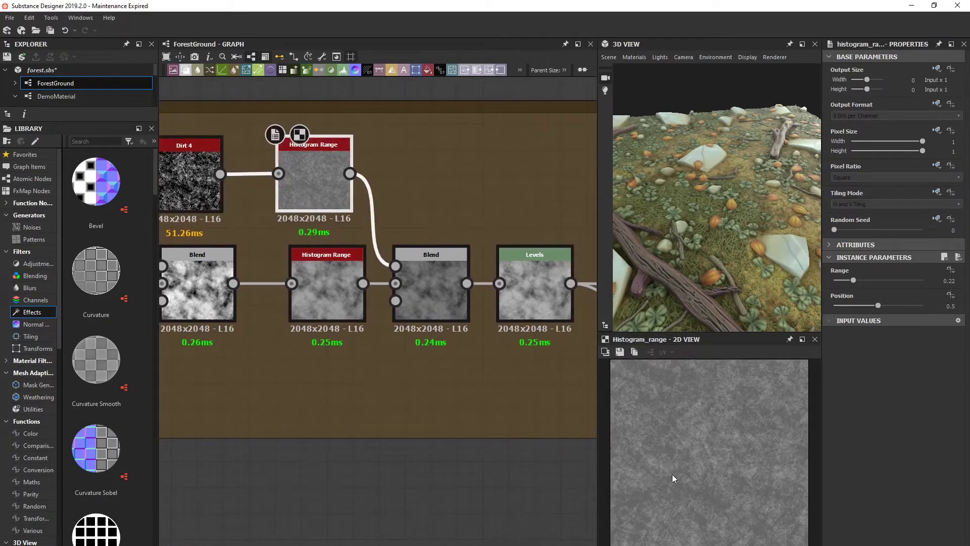
scroll(725, 447, up, 2)
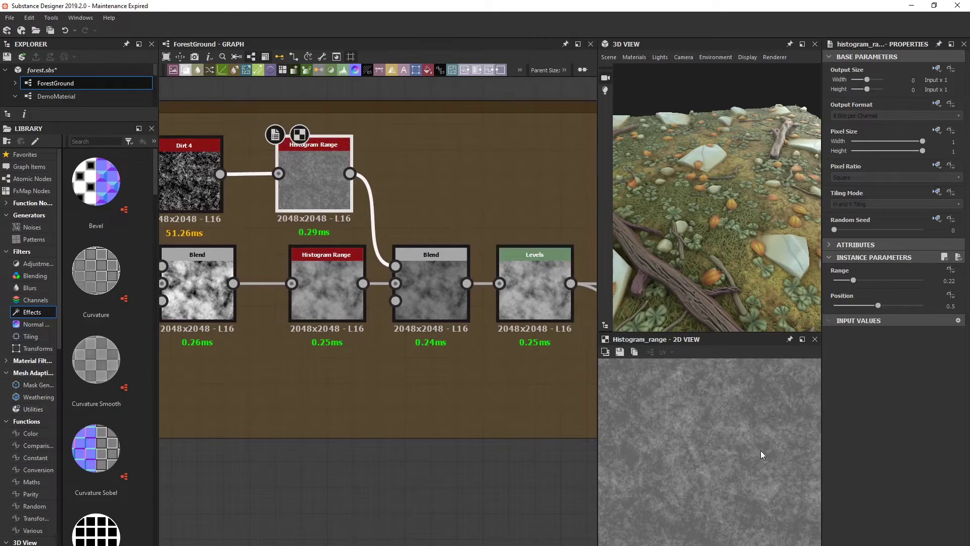
- Preview the Multiply Blend that combines the dirt and clouds branches and examine its output
middle_drag(501, 377, 418, 368)
click(359, 283)
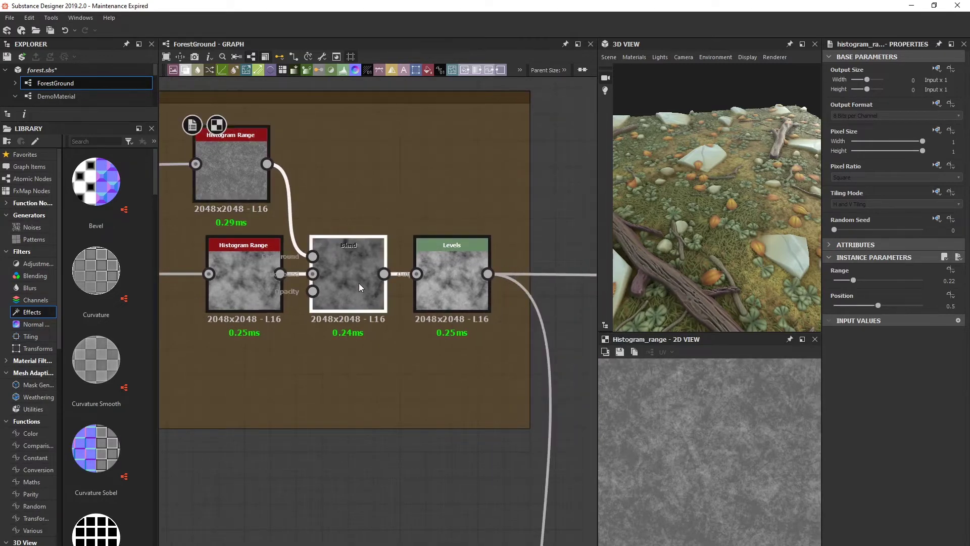
scroll(724, 438, down, 3)
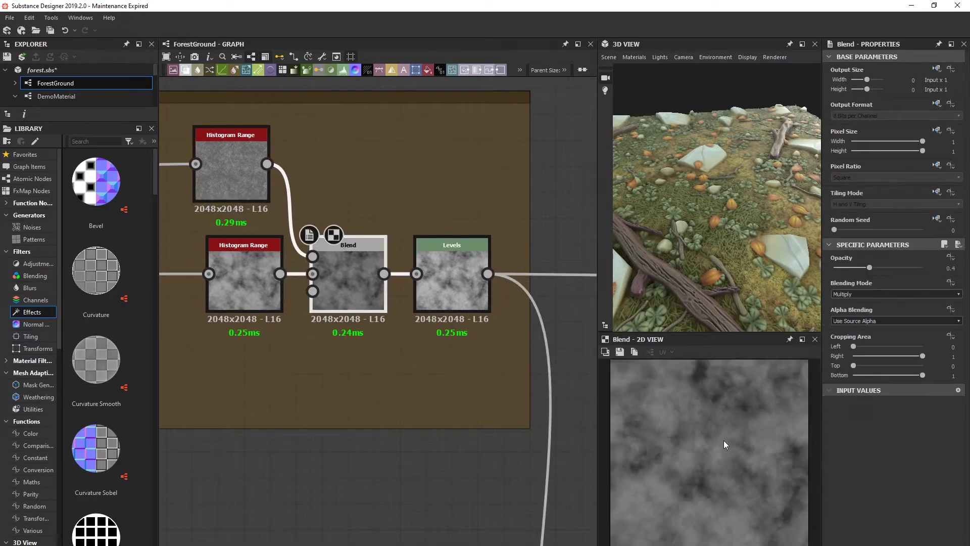
scroll(728, 446, up, 4)
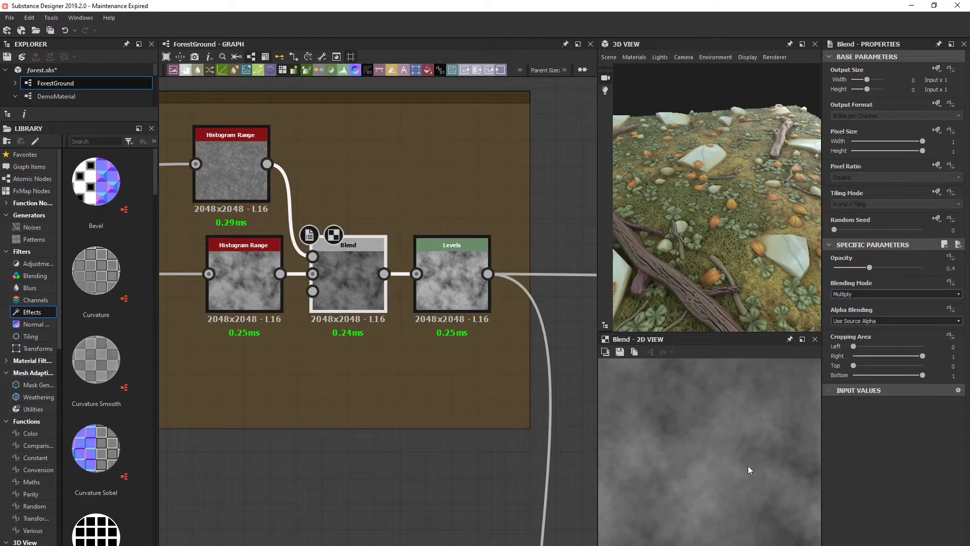
- Connect the output of the Multiply Blend before Levels to both DemoMaterial inputs and show the material in the 3D view
scroll(459, 363, down, 4)
scroll(532, 353, up, 1)
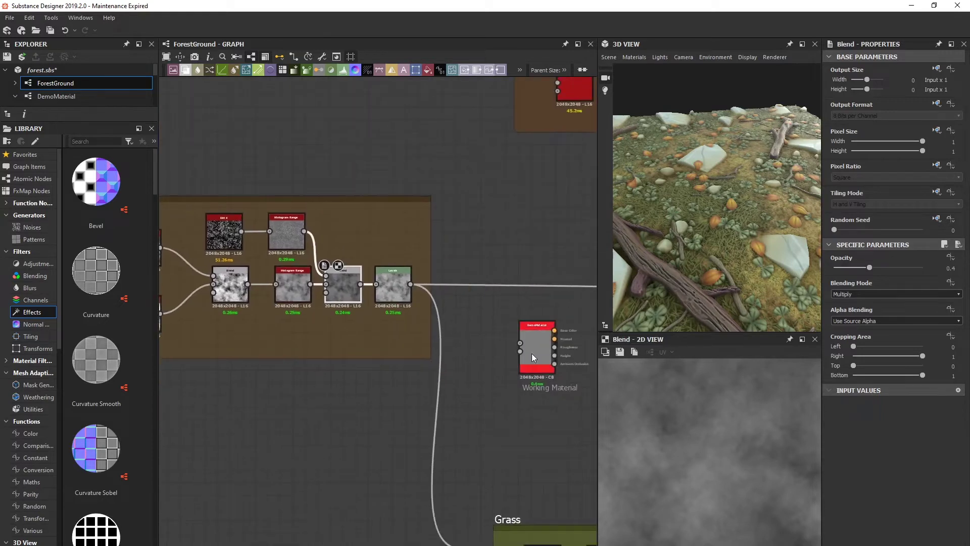
scroll(493, 253, up, 4)
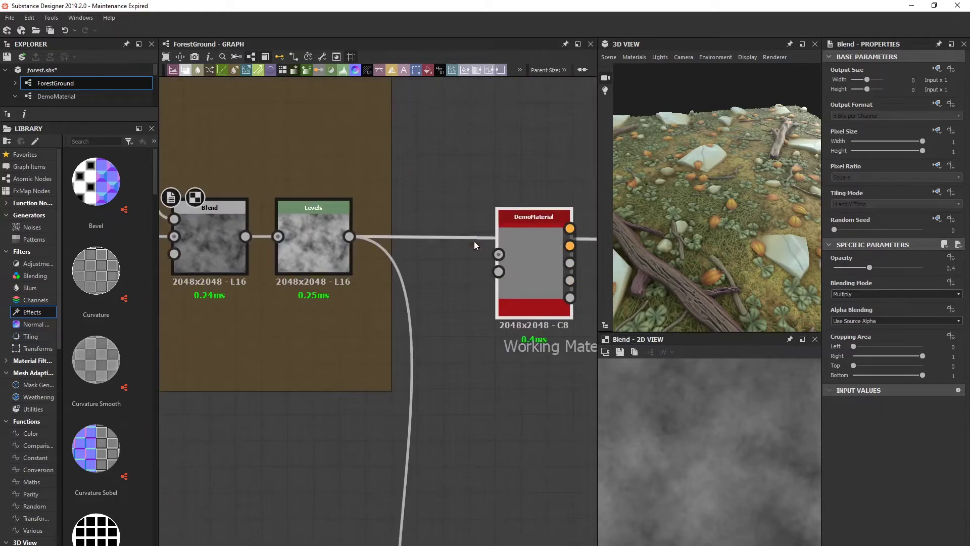
drag(245, 236, 490, 256)
drag(246, 236, 498, 272)
double_click(551, 271)
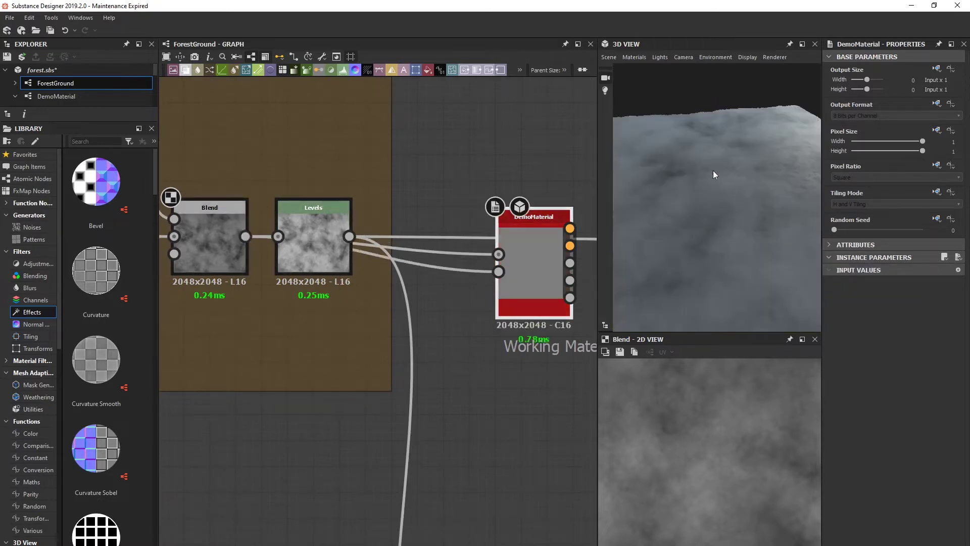
- Move the DemoMaterial node below the Levels output connection and examine the ground surface in the 3D view
drag(734, 209, 771, 208)
drag(540, 278, 489, 367)
drag(791, 202, 764, 208)
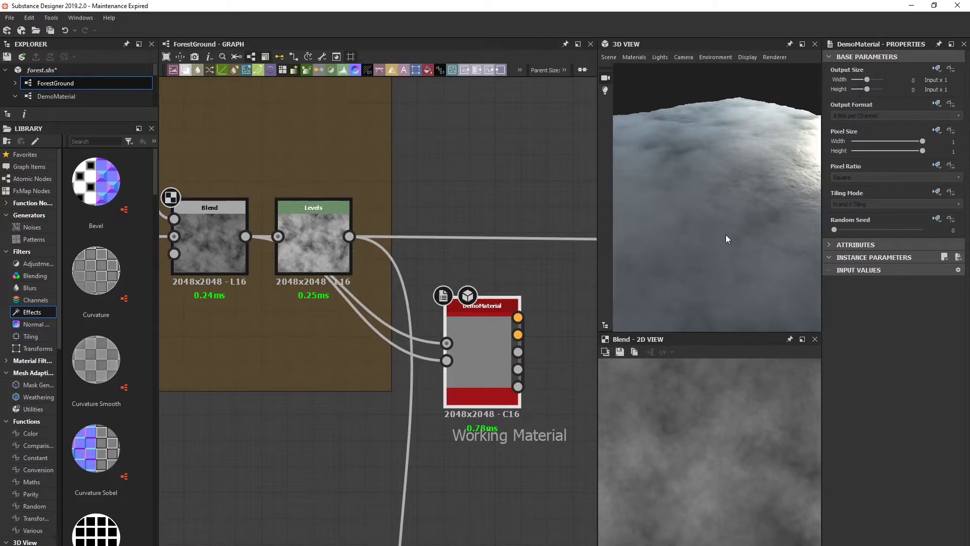
- Preview the Levels node in the 2D view and reposition the Levels and DemoMaterial nodes in the graph
drag(713, 287, 756, 224)
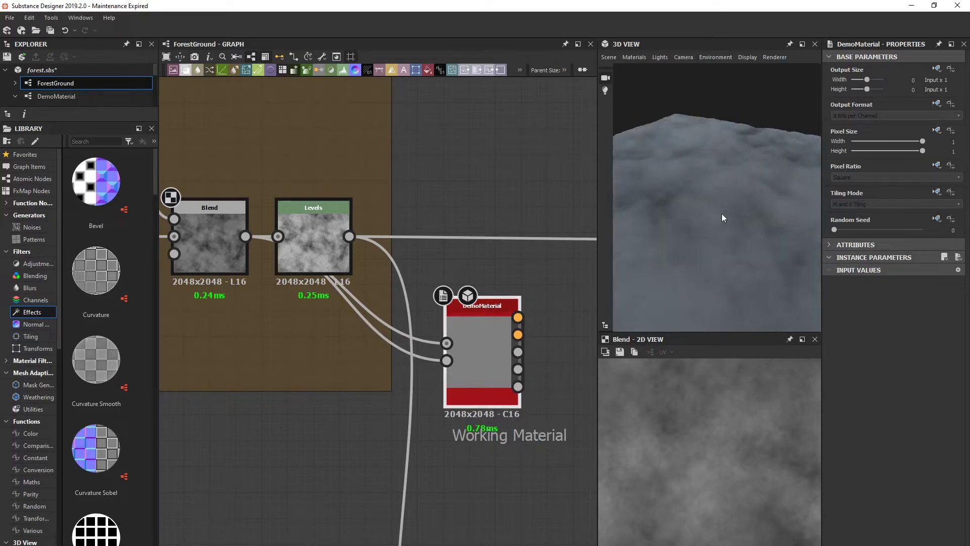
click(320, 238)
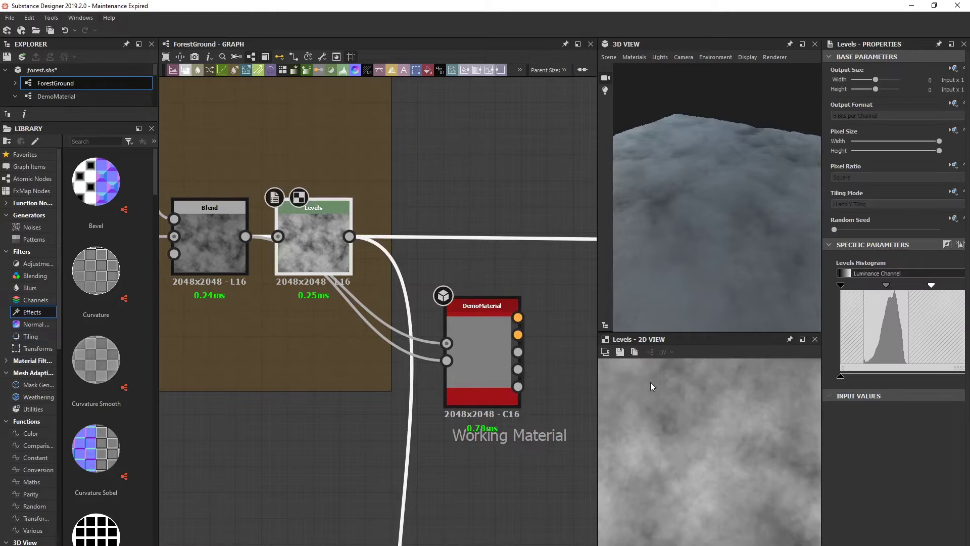
drag(469, 337, 494, 379)
drag(335, 261, 359, 245)
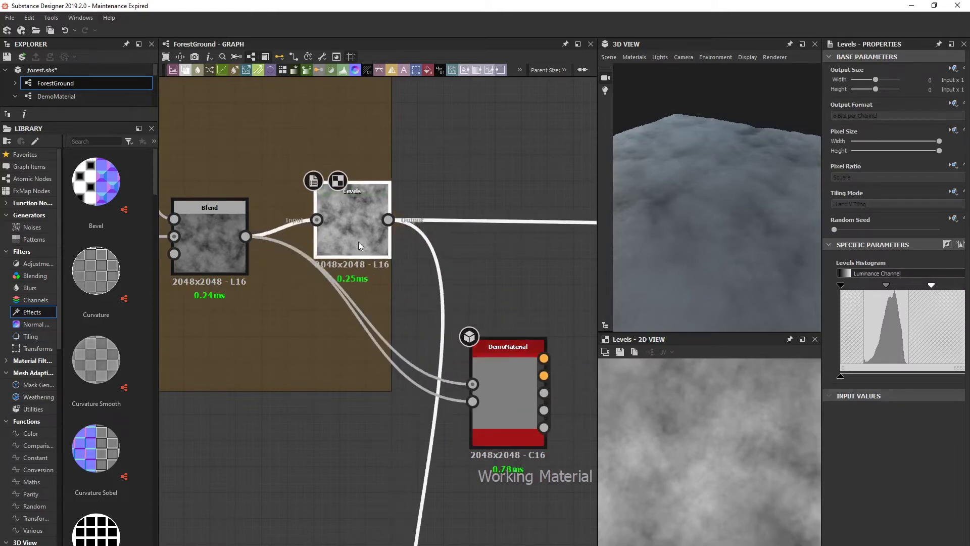
drag(357, 243, 355, 242)
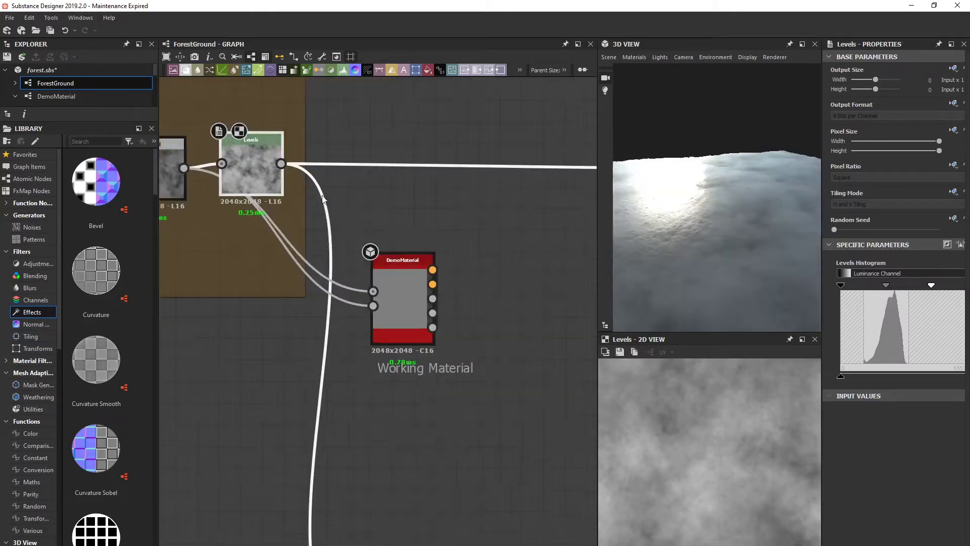
- Connect the Levels output to both DemoMaterial inputs and preview the DemoMaterial's normal output
drag(252, 177, 373, 291)
drag(281, 166, 373, 303)
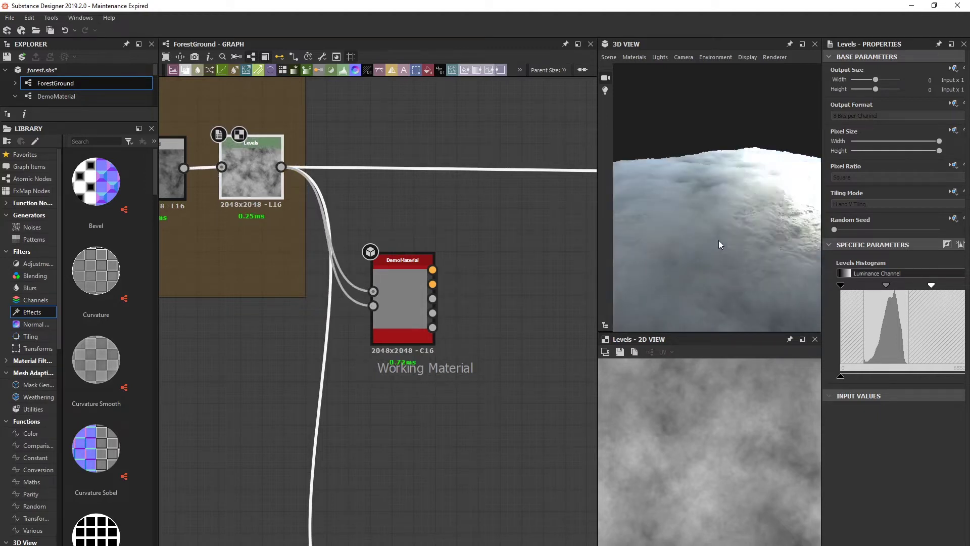
double_click(424, 290)
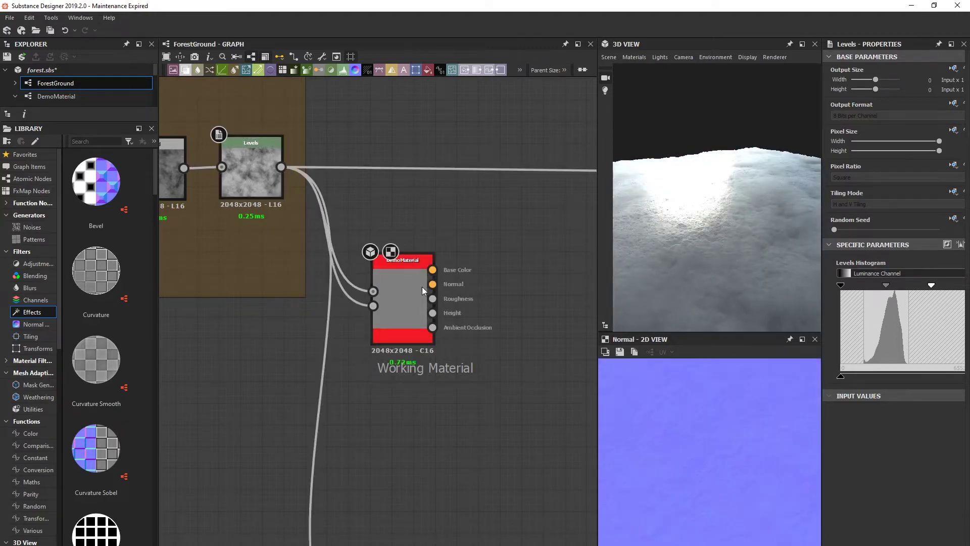
- Preview the Perlin Noise and Cells 4 nodes at the start of the BigRocks frame
click(476, 408)
middle_drag(477, 407, 411, 317)
scroll(411, 317, down, 3)
middle_drag(485, 110, 387, 280)
scroll(379, 267, down, 4)
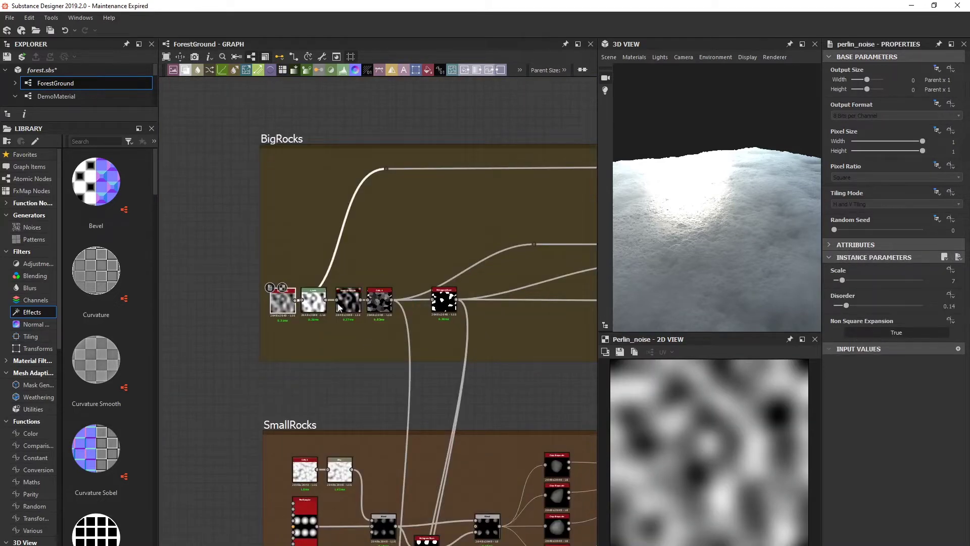
scroll(373, 329, up, 3)
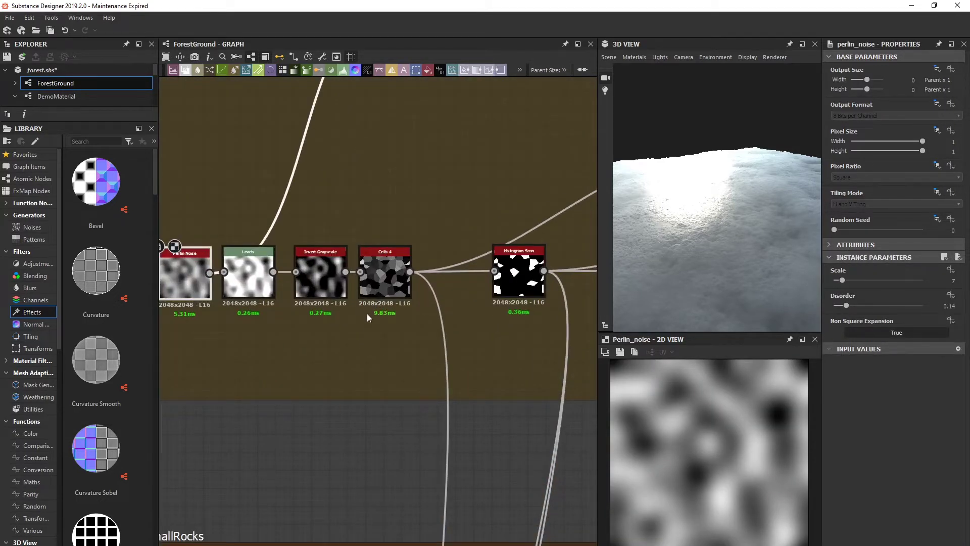
double_click(386, 279)
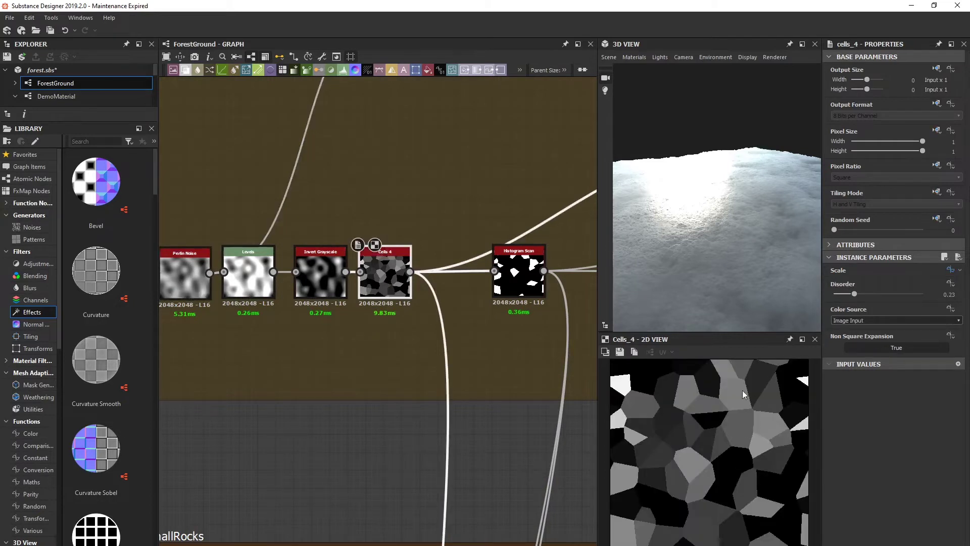
middle_drag(435, 383, 421, 323)
click(376, 368)
key(space)
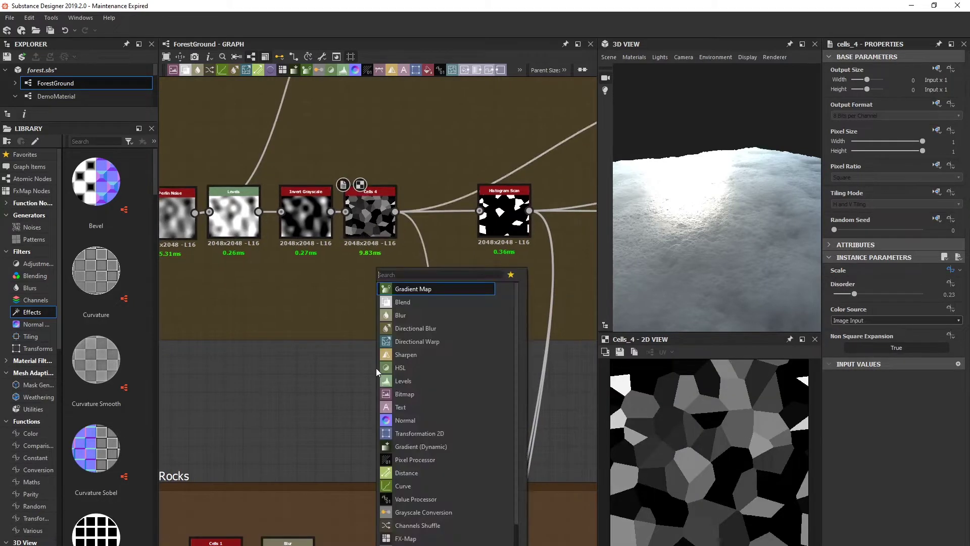
text(cell)
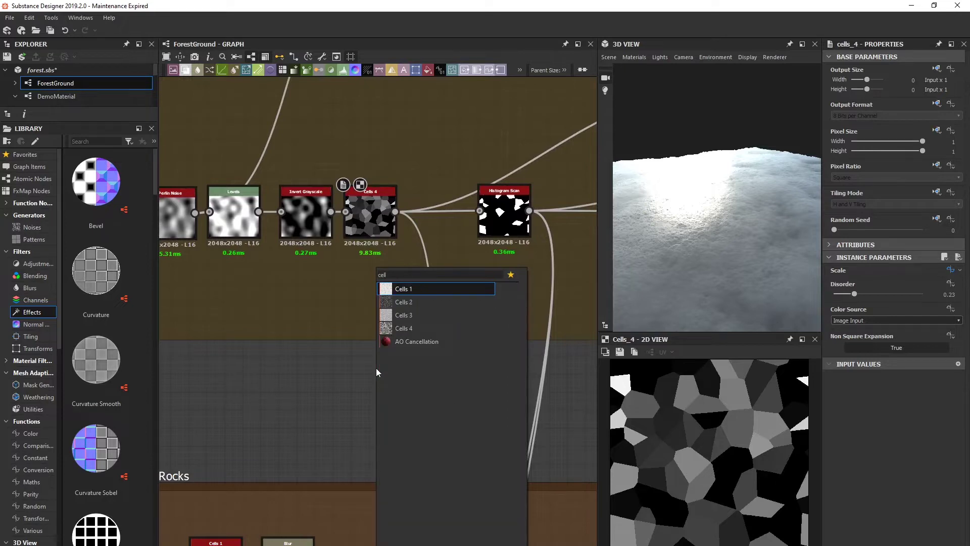
click(413, 316)
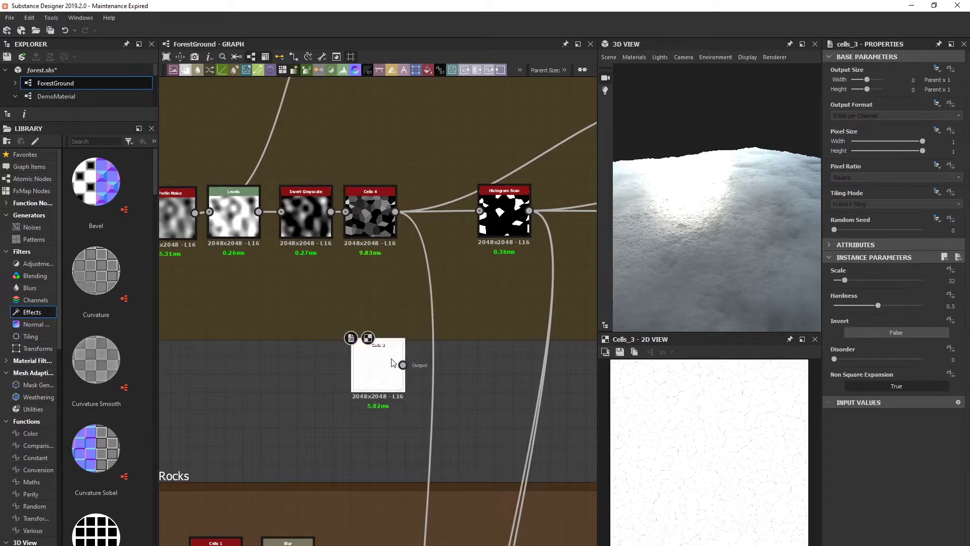
key(Delete)
- Add a trial Cells 4 node below the BigRocks chain with Scale 15 and Disorder 0.53
key(space)
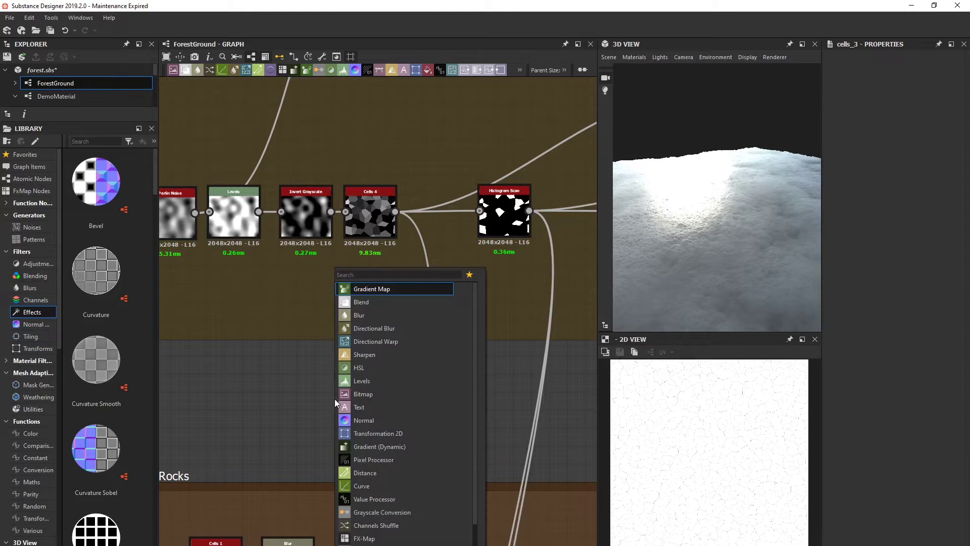
text(cells)
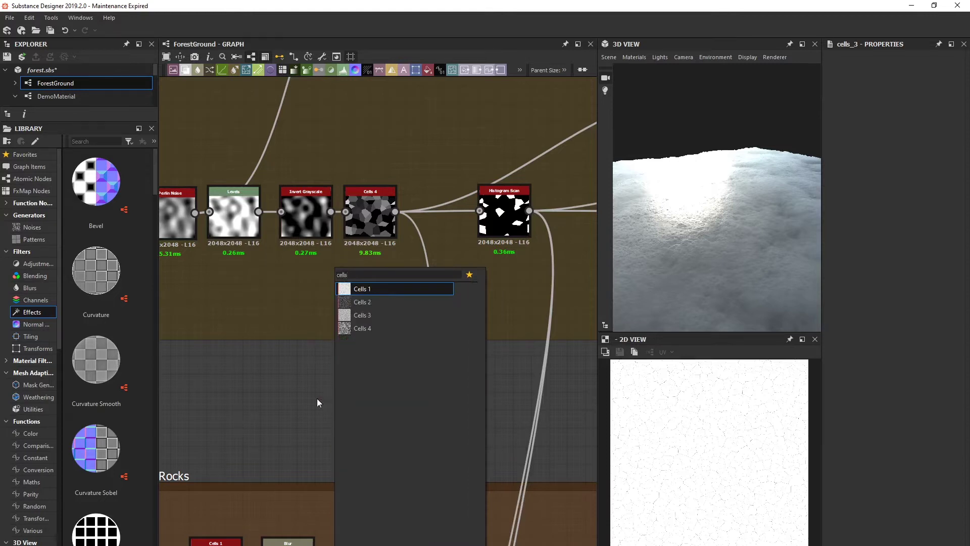
click(390, 329)
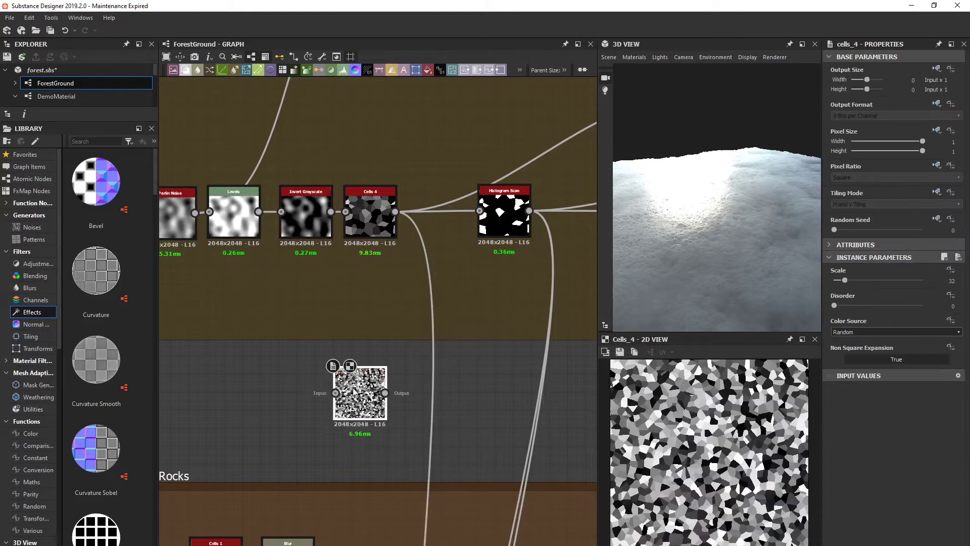
scroll(361, 389, up, 3)
drag(845, 280, 880, 305)
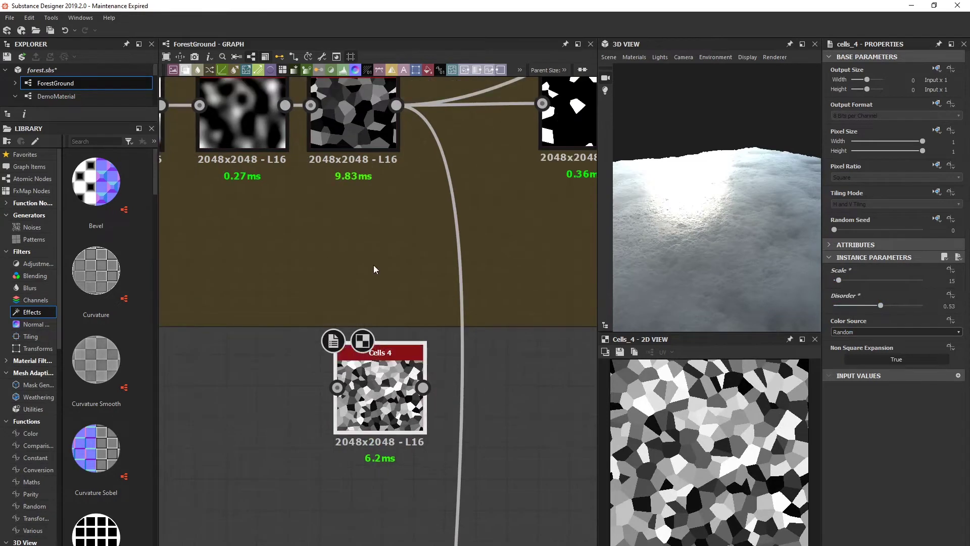
- Preview the Invert Grayscale node and connect its output to the trial Cells 4 node's input
scroll(364, 240, down, 3)
scroll(382, 209, up, 2)
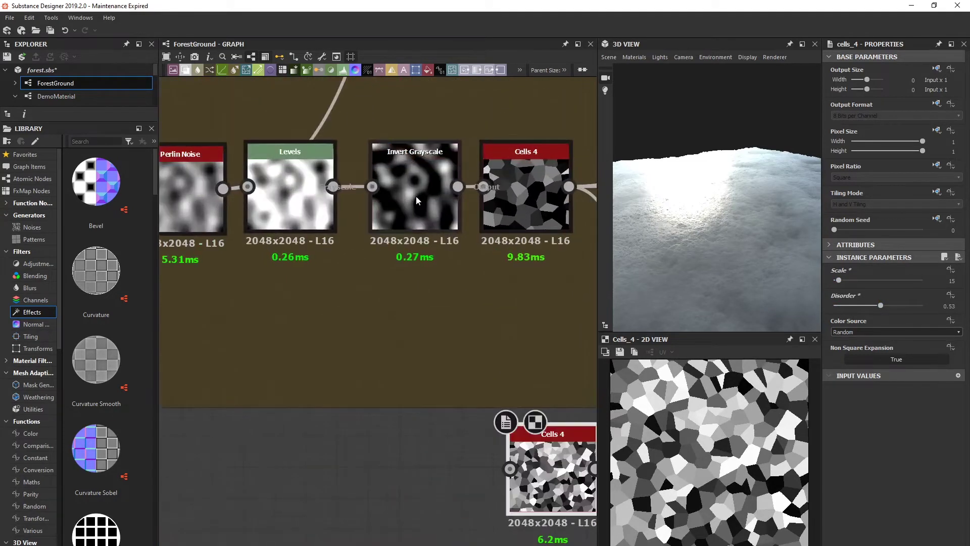
click(386, 211)
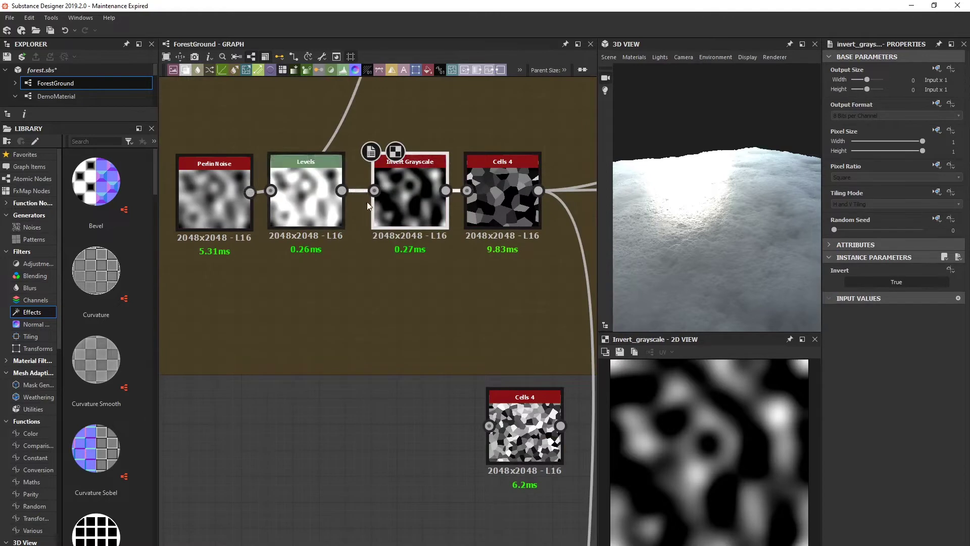
middle_drag(455, 280, 360, 218)
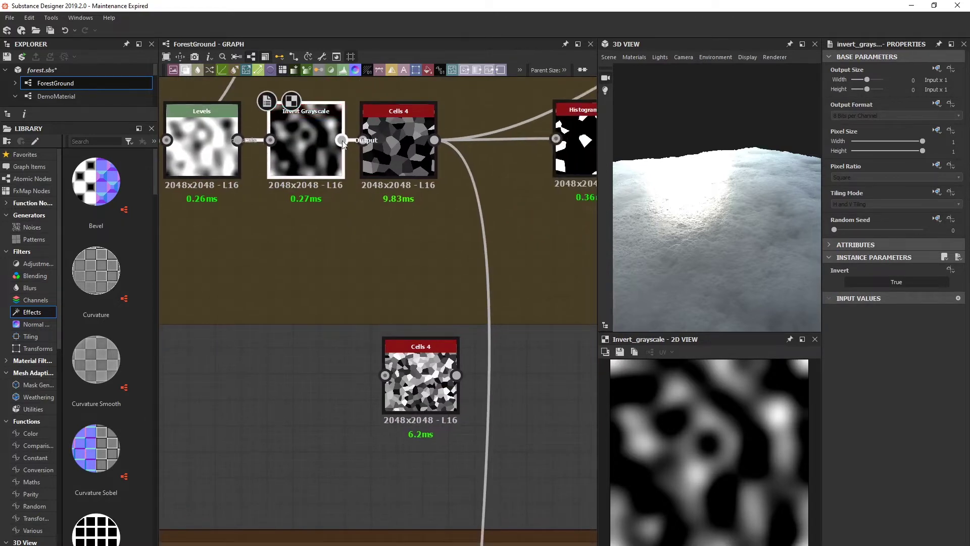
drag(345, 139, 386, 376)
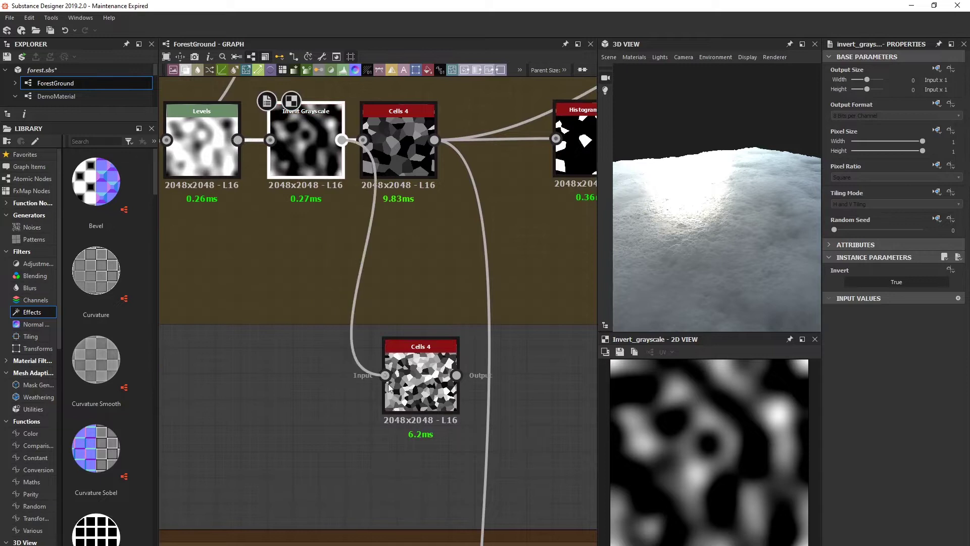
- Set the trial Cells 4 node's Color Source to Image Input and examine the pattern in the 2D view
double_click(426, 372)
click(861, 331)
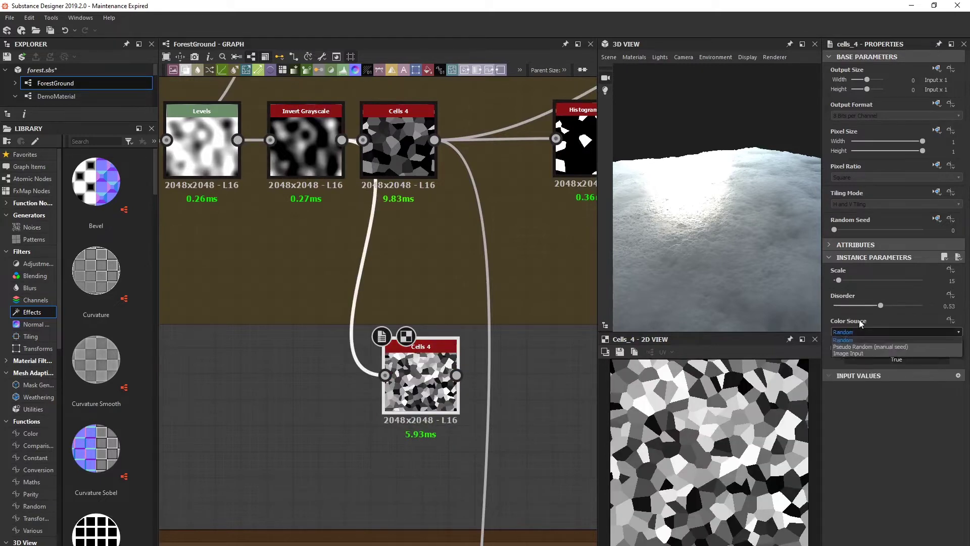
click(855, 353)
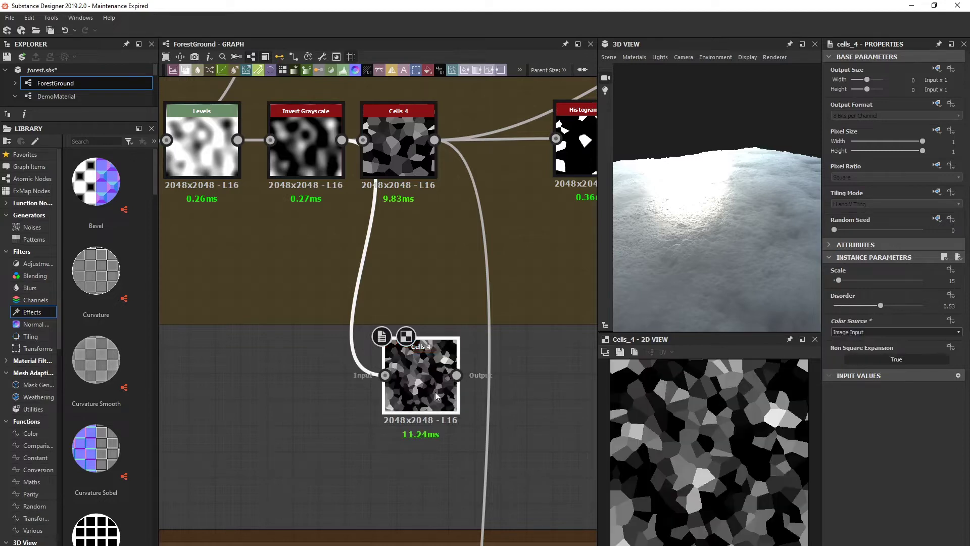
scroll(434, 389, up, 1)
scroll(729, 447, down, 2)
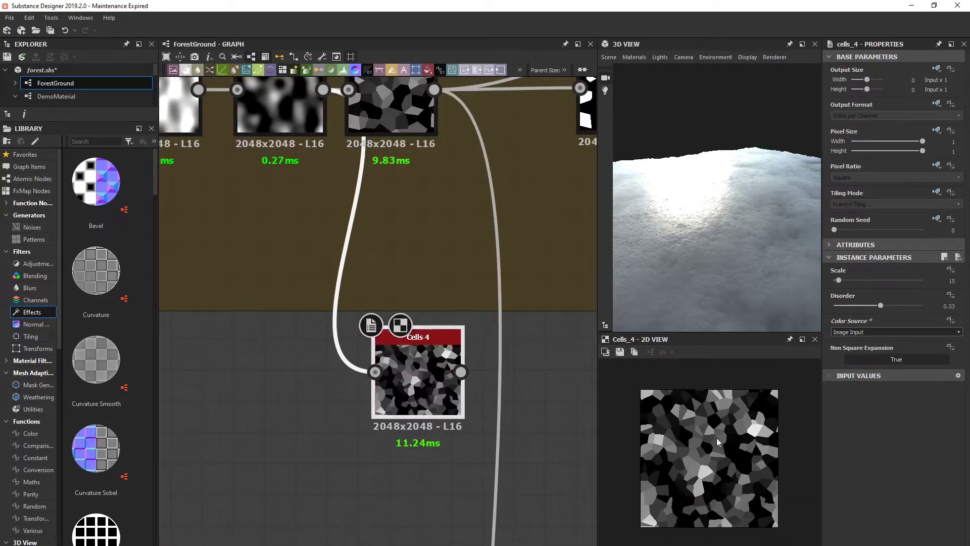
- Remove the trial Cells 4 node and preview the Histogram Scan node in the BigRocks chain
middle_drag(448, 360, 301, 453)
mouse_move(314, 465)
mouse_down()
mouse_move(396, 443)
mouse_move(309, 464)
mouse_up()
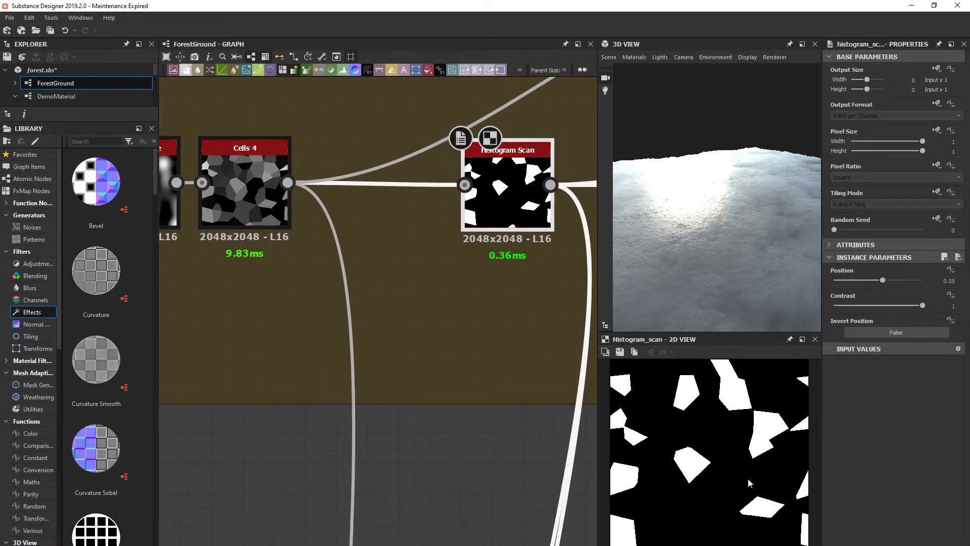
scroll(489, 430, down, 6)
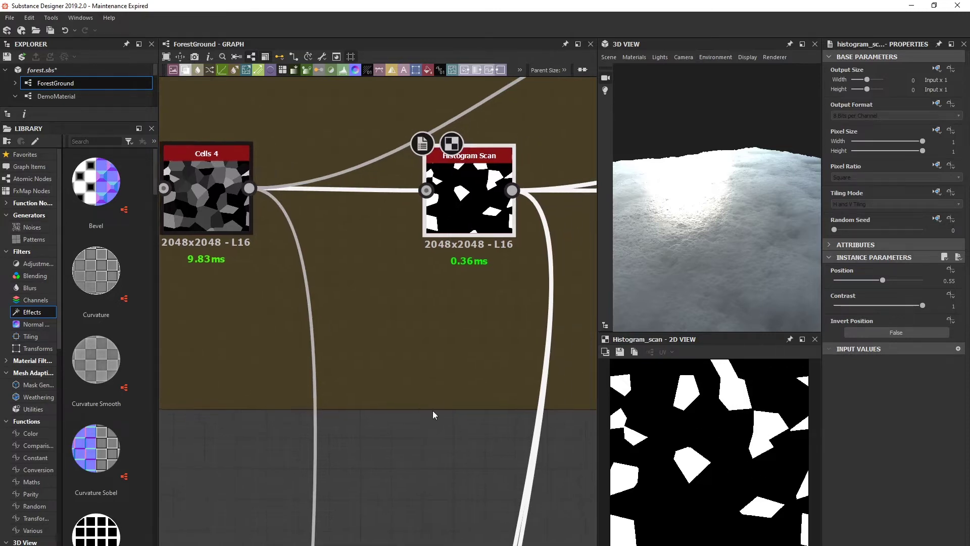
- Preview the Flood Fill node after Edge Detect, and return to the original Cells 4 node to examine its pattern
scroll(482, 324, up, 2)
middle_drag(382, 308, 389, 309)
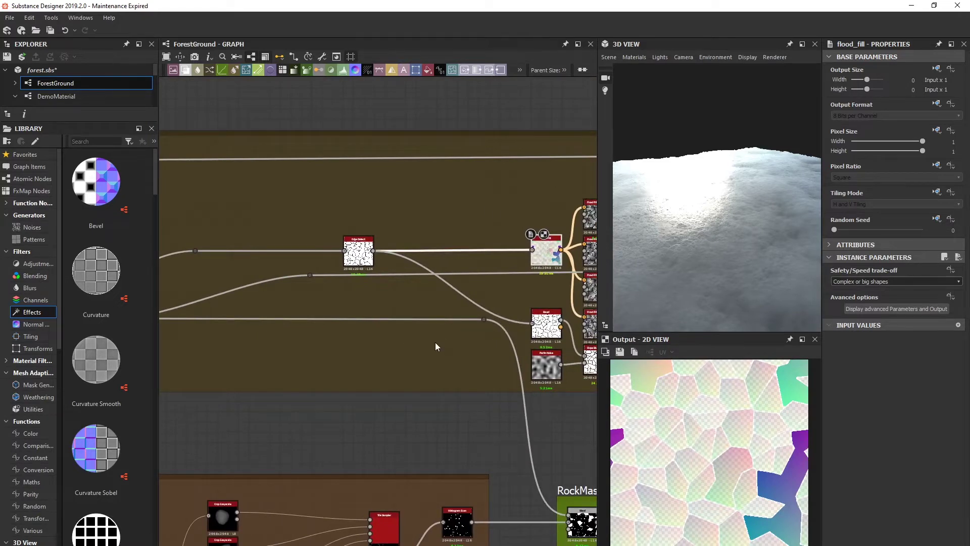
middle_drag(342, 397, 493, 390)
middle_drag(371, 359, 477, 360)
scroll(363, 334, up, 3)
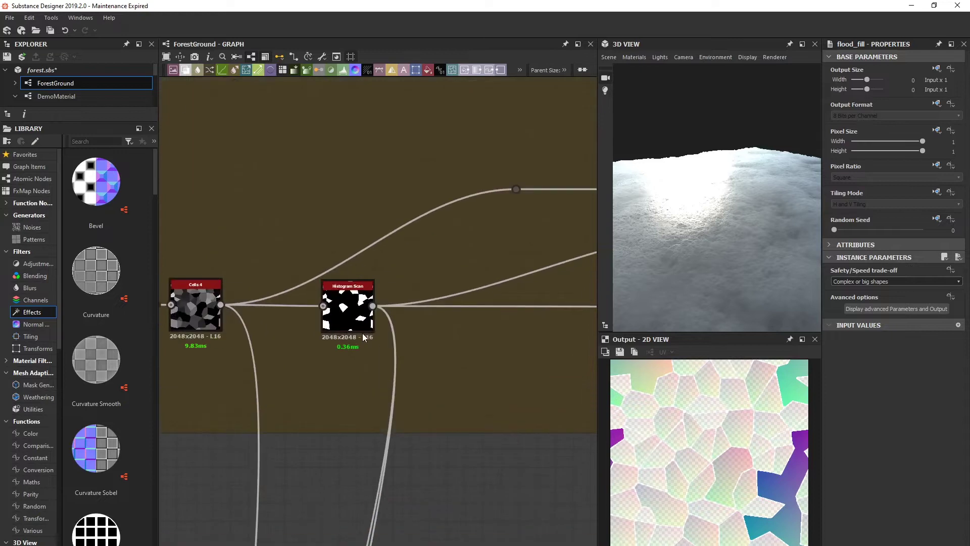
double_click(198, 309)
- Preview the Flood Fill node that feeds the gradient nodes and examine its output in the 2D view
scroll(363, 317, down, 3)
middle_drag(551, 306, 336, 347)
scroll(399, 335, up, 3)
middle_drag(473, 334, 144, 393)
scroll(362, 343, up, 3)
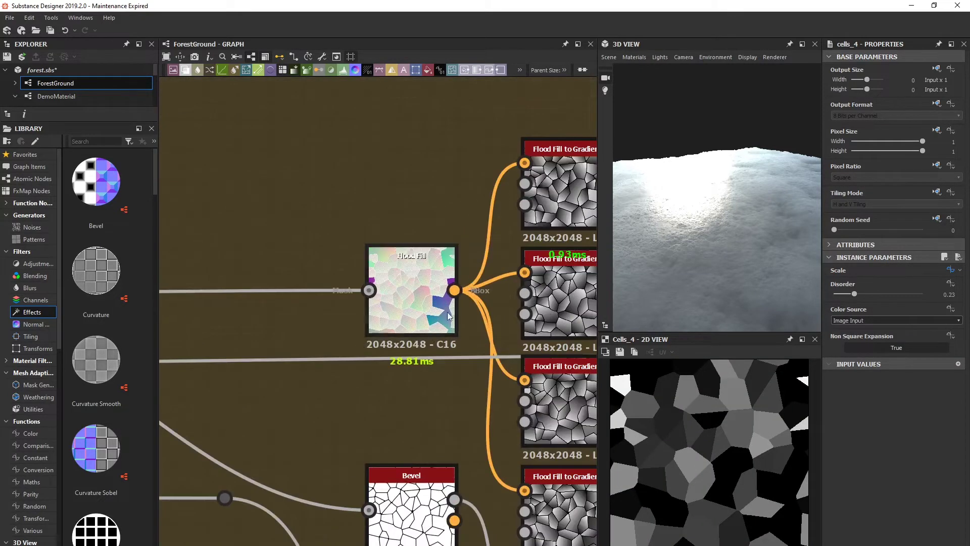
double_click(400, 308)
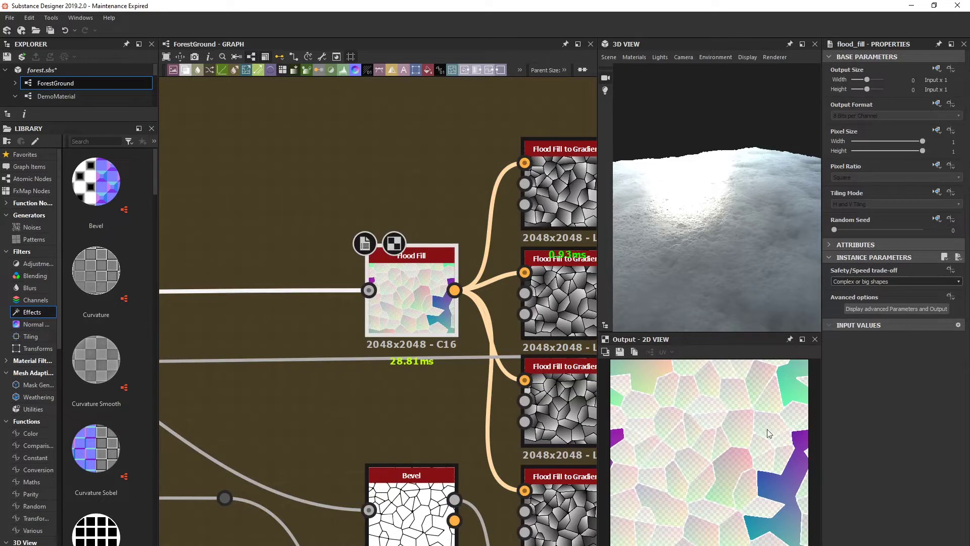
- Move the topmost Flood Fill to Gradient node slightly up, preview it, and try a different Angle on it
middle_drag(591, 186, 473, 188)
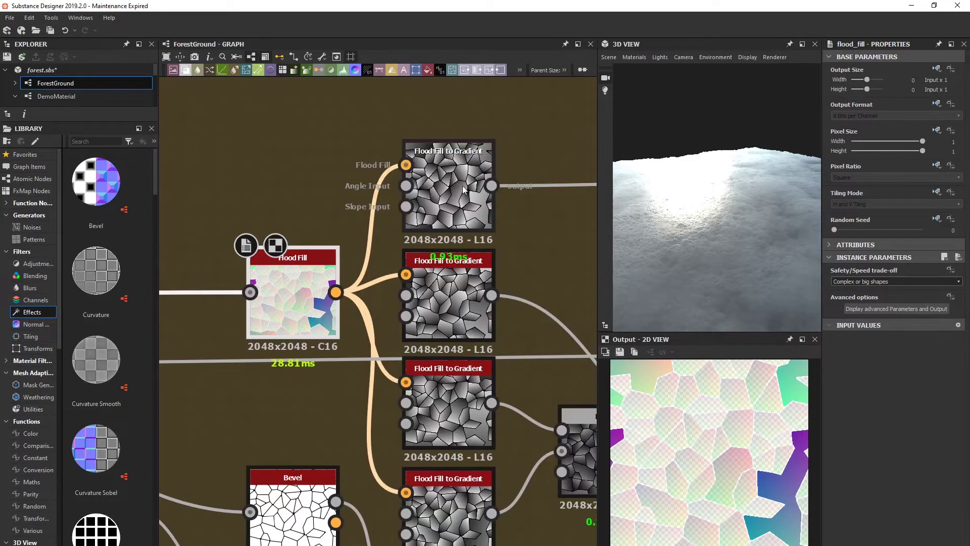
drag(452, 192, 451, 175)
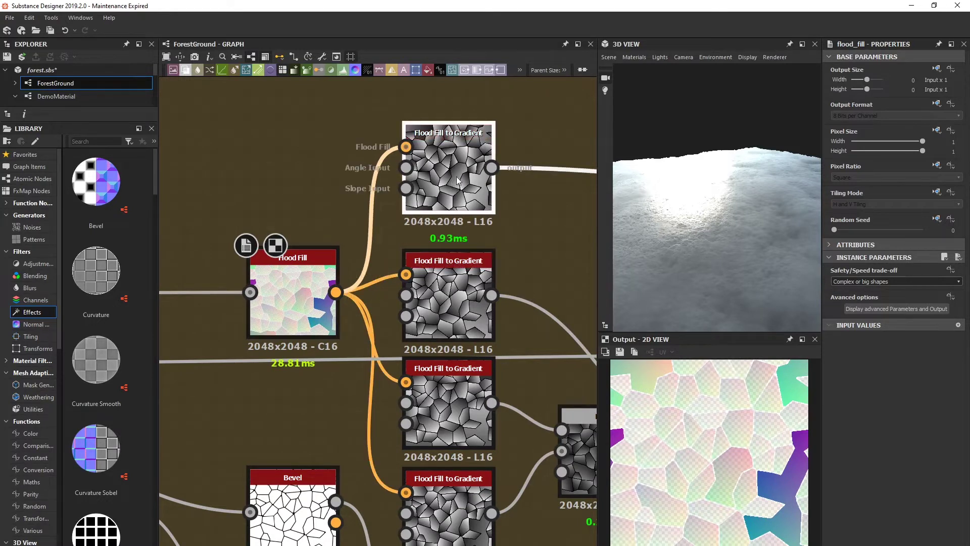
double_click(484, 208)
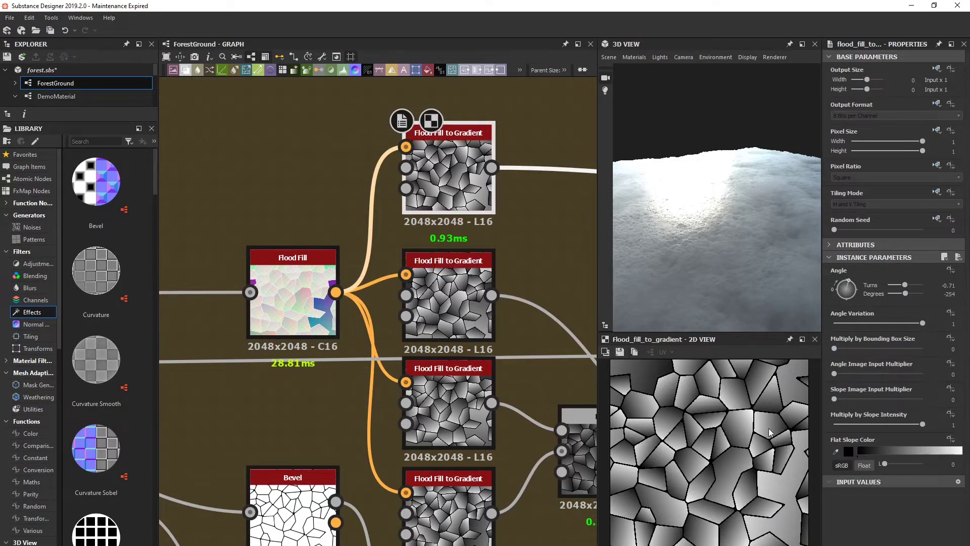
drag(849, 281, 856, 291)
key(ctrl+z)
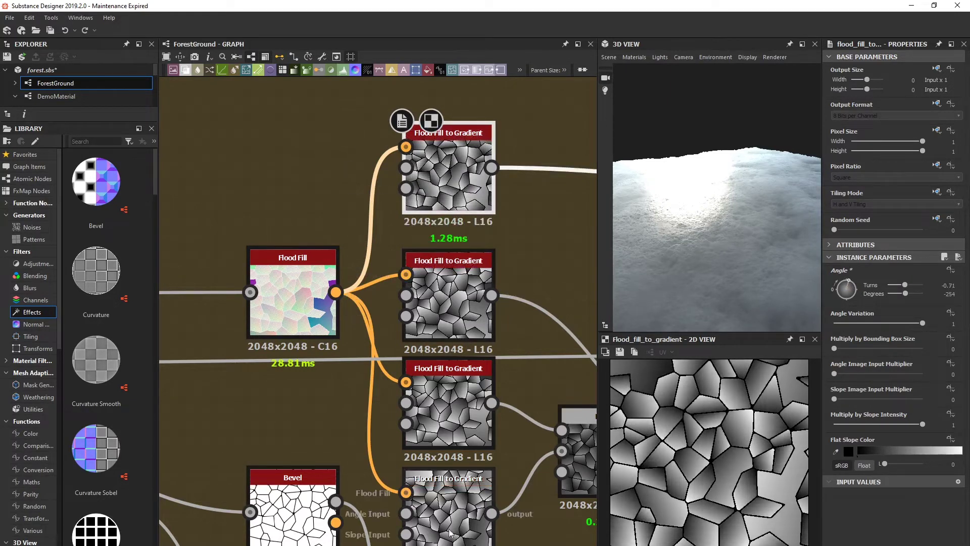
- Preview the second Flood Fill to Gradient node and examine its parameters and output
middle_drag(454, 404, 415, 318)
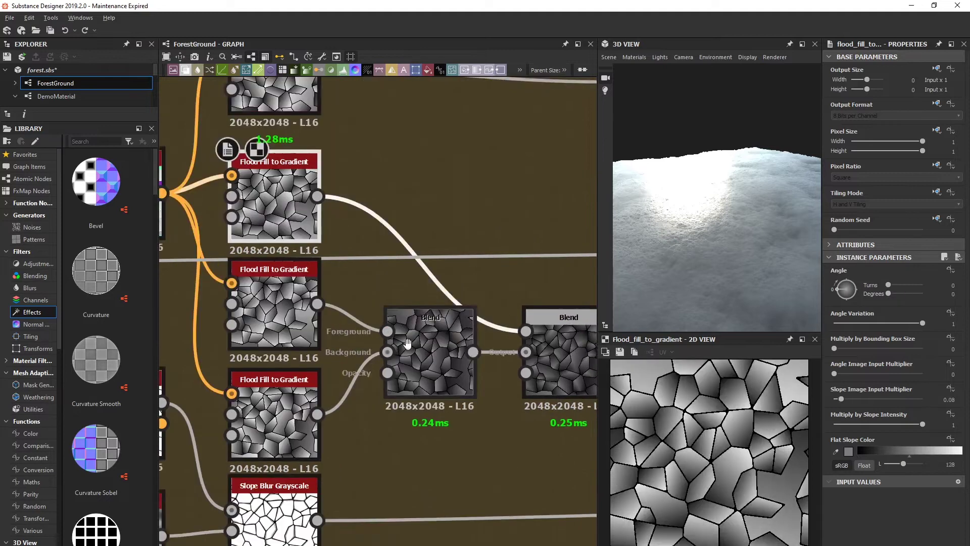
middle_drag(405, 342, 509, 415)
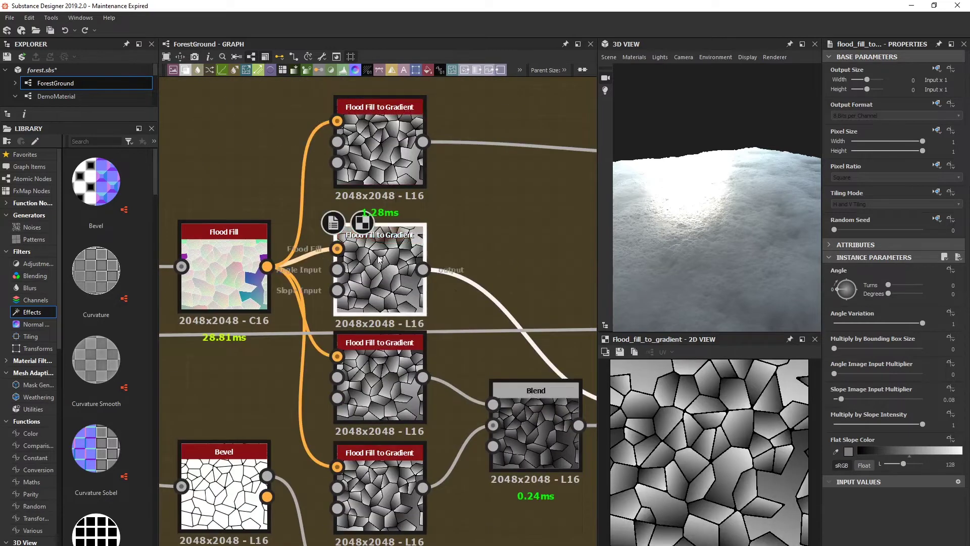
- Follow the gradient outputs downstream, preview the Min (Darken) Blend node that combines them, and examine its result up close
middle_drag(468, 440, 368, 330)
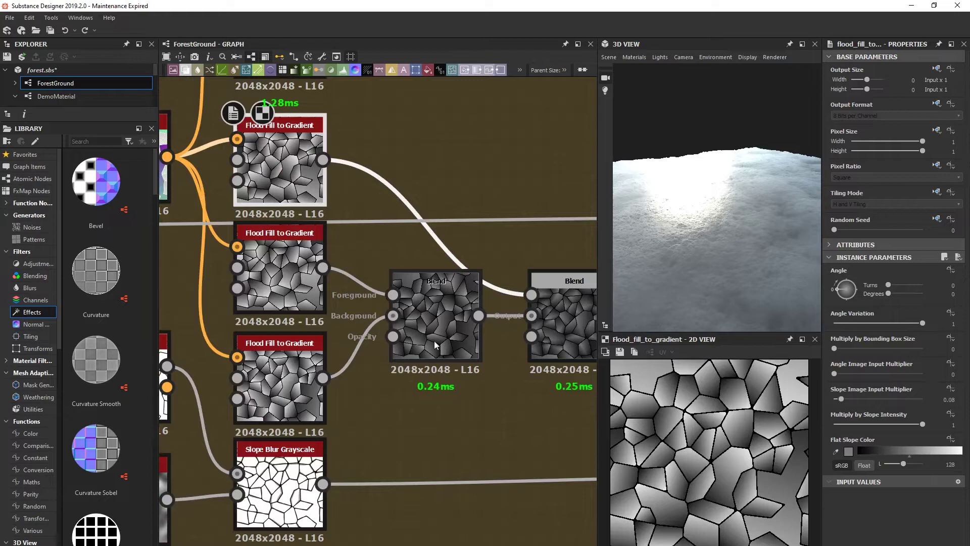
middle_drag(503, 325, 372, 316)
scroll(444, 309, down, 3)
middle_drag(498, 305, 362, 346)
mouse_move(436, 297)
middle_down()
mouse_move(500, 324)
mouse_move(437, 309)
middle_up()
double_click(439, 307)
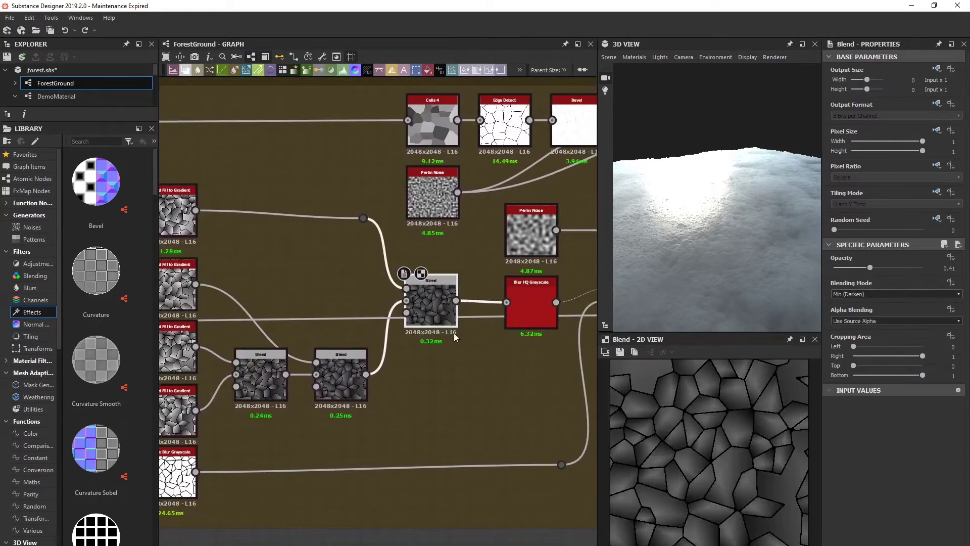
middle_drag(405, 338, 490, 322)
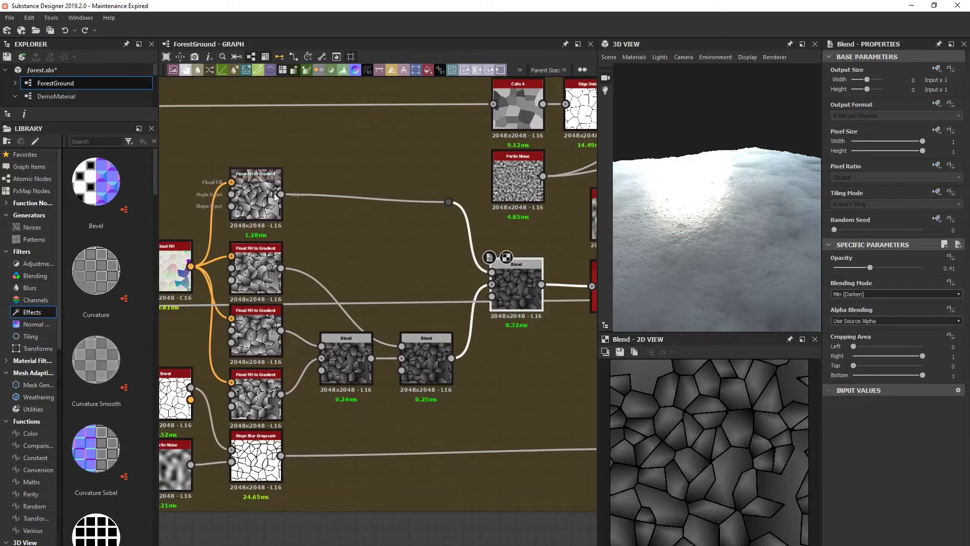
middle_drag(334, 473, 358, 446)
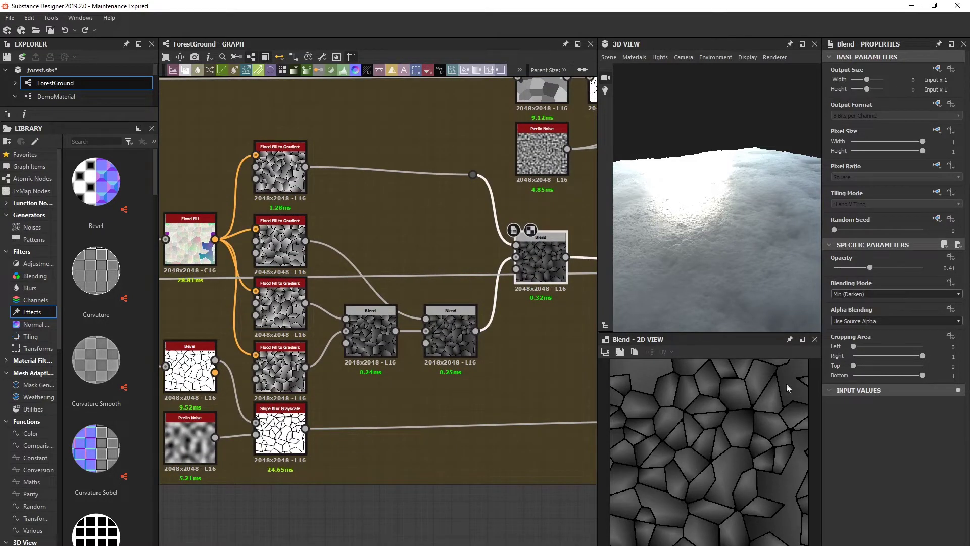
scroll(766, 398, up, 2)
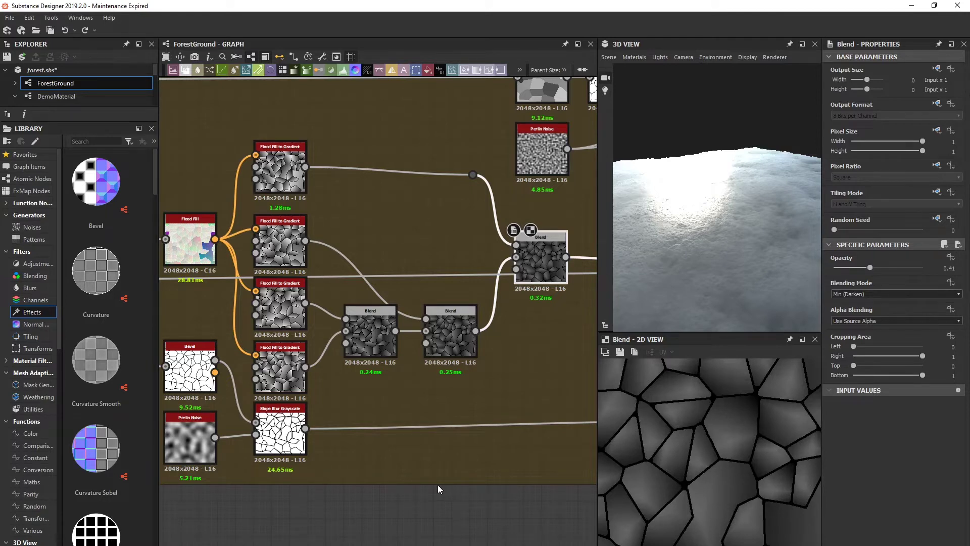
- Trace the connections back upstream from the Flood Fill node and preview an earlier node of the chain
middle_drag(253, 483, 413, 416)
scroll(412, 417, down, 3)
middle_drag(305, 416, 457, 409)
scroll(411, 380, up, 2)
middle_drag(187, 298, 314, 307)
middle_drag(248, 258, 393, 281)
scroll(393, 281, down, 2)
double_click(408, 260)
- Preview the Multiply Blend of the two lowest Flood Fill to Gradient nodes and examine its output up close
scroll(283, 329, down, 4)
middle_drag(334, 329, 477, 327)
middle_drag(397, 327, 262, 327)
middle_drag(382, 350, 312, 337)
scroll(420, 337, up, 5)
middle_drag(518, 253, 485, 260)
double_click(485, 259)
scroll(716, 421, up, 2)
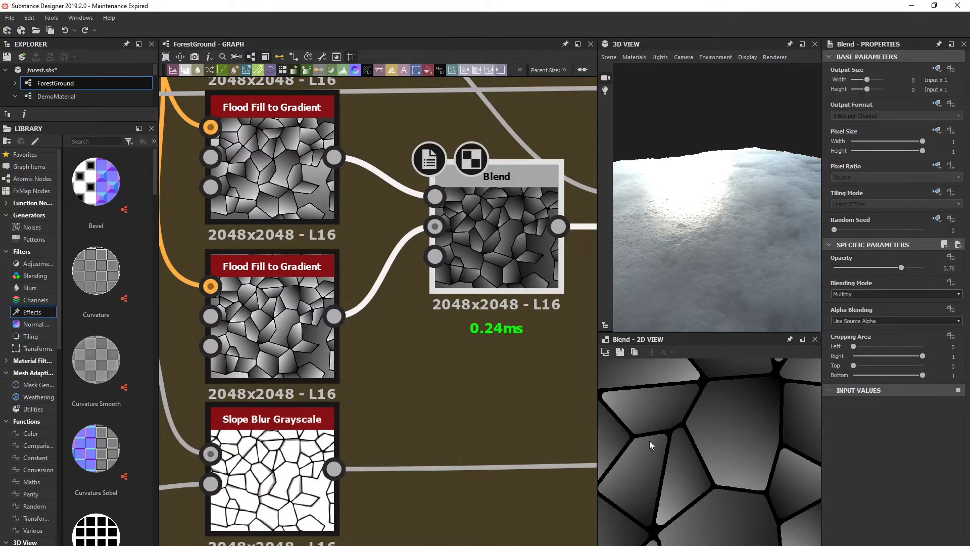
- Compare the Bevel output with the Slope Blur Grayscale node fed by Perlin Noise in the 2D view
scroll(475, 342, down, 4)
middle_drag(339, 382, 420, 352)
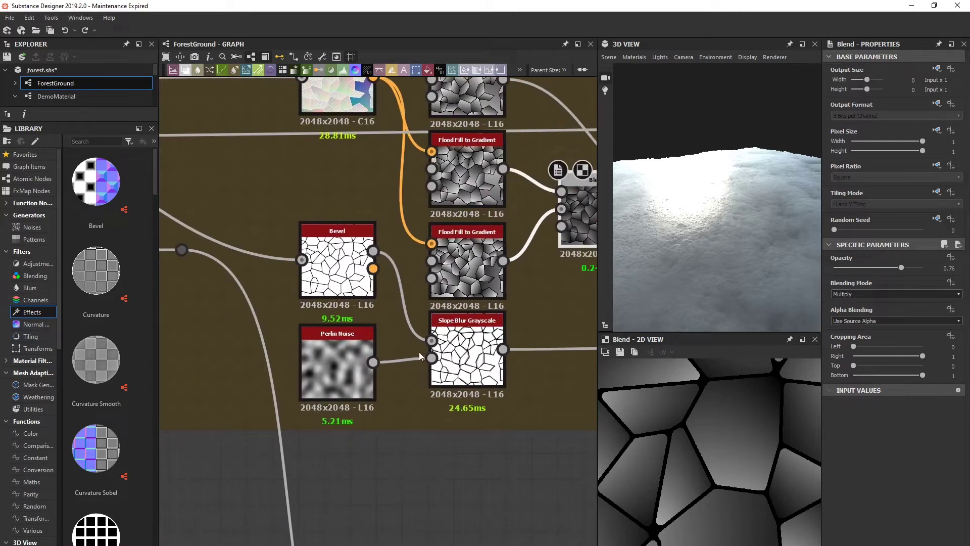
double_click(475, 358)
scroll(475, 356, up, 2)
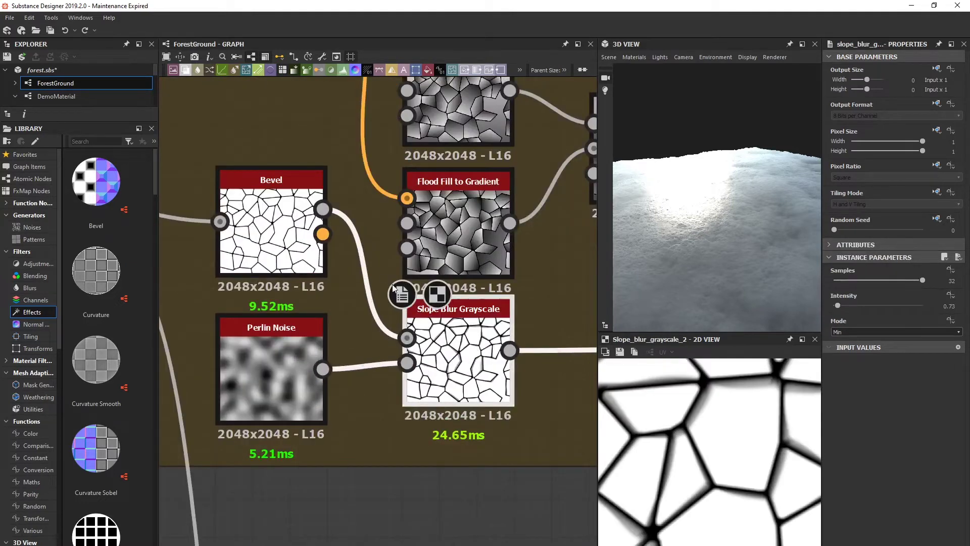
double_click(302, 239)
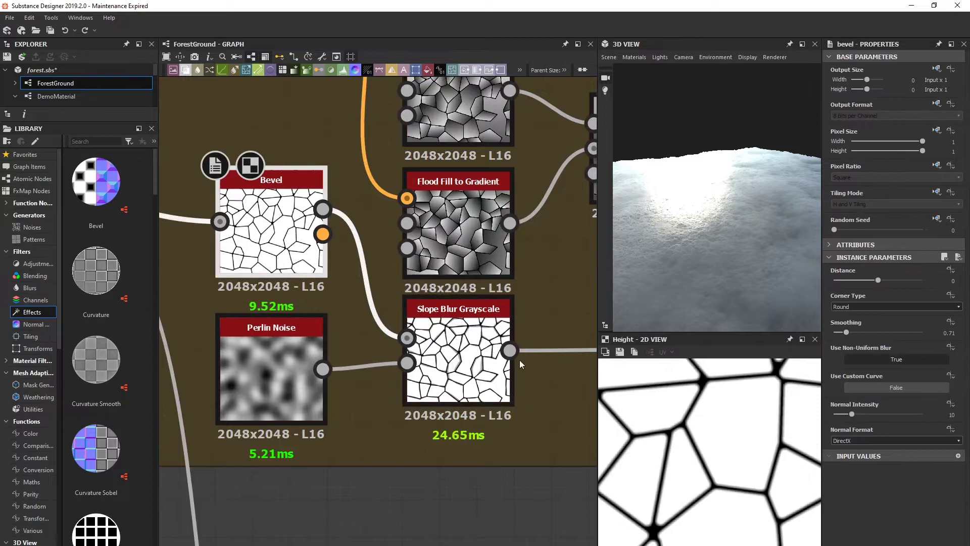
double_click(459, 362)
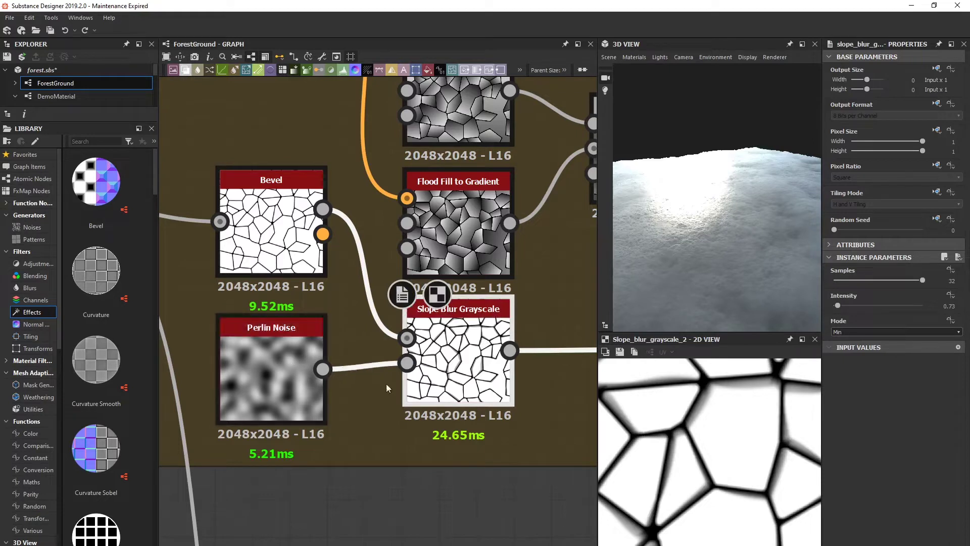
scroll(662, 414, down, 2)
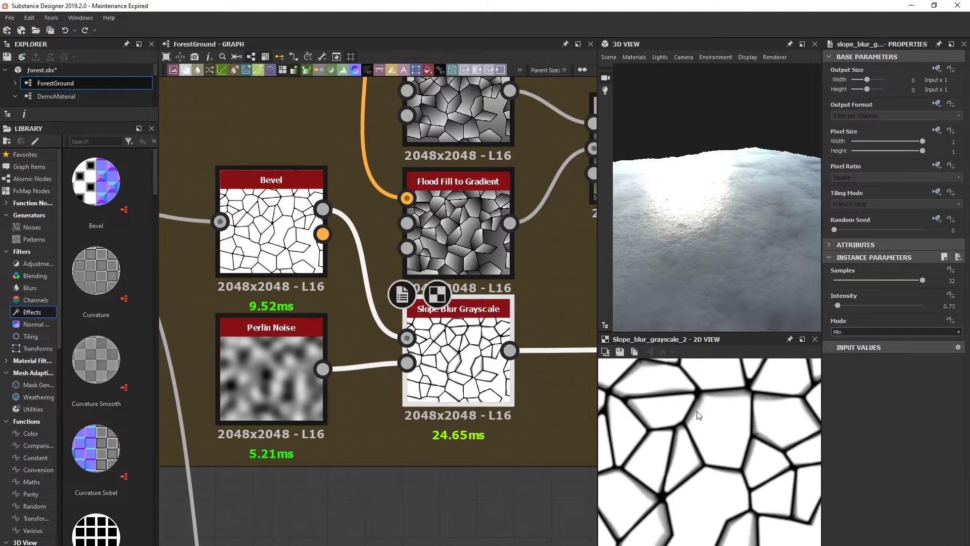
- Preview the Copy Blend that masks the rocks, and examine the Add Sub Blend after Blur HQ Grayscale
scroll(404, 303, down, 4)
middle_drag(480, 379, 258, 478)
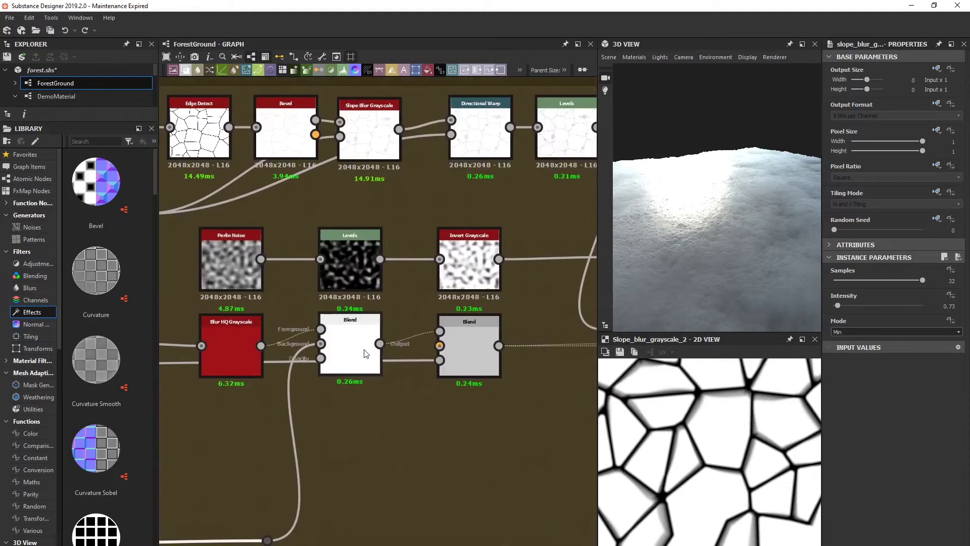
double_click(351, 349)
double_click(476, 356)
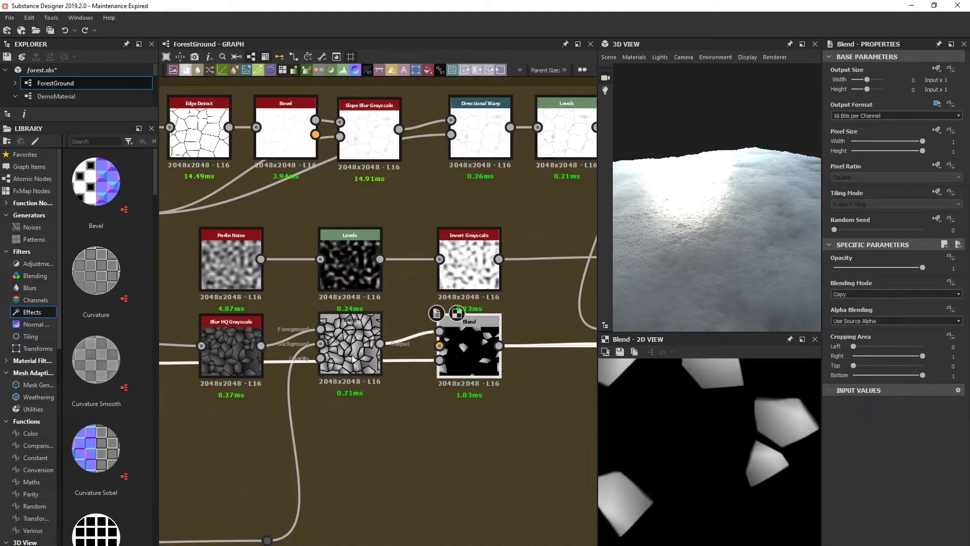
double_click(344, 336)
scroll(352, 342, up, 2)
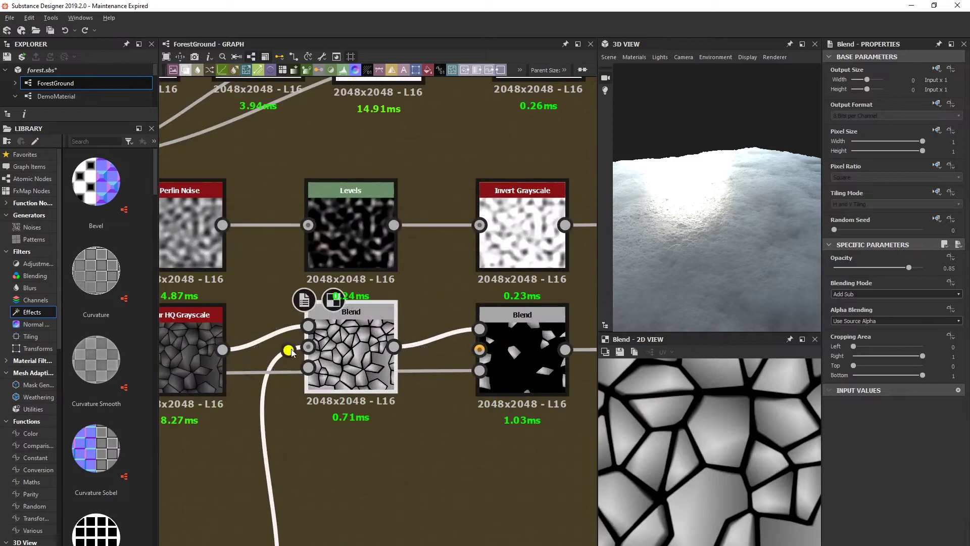
middle_drag(193, 364, 324, 370)
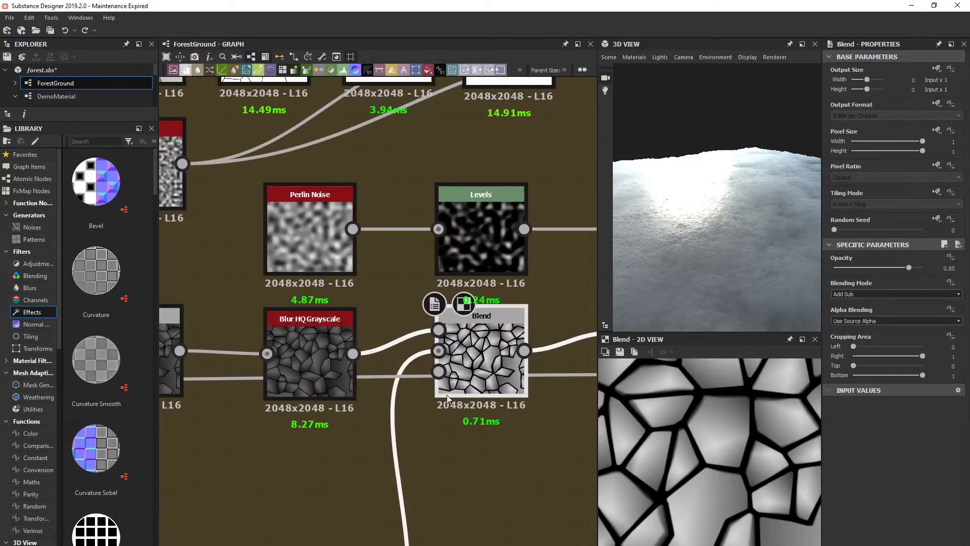
- Trace the masked Blend's opacity connection back to the Histogram Scan node and preview its black-and-white mask
middle_drag(501, 372, 429, 373)
scroll(429, 372, down, 3)
middle_drag(527, 362, 467, 337)
scroll(467, 337, down, 2)
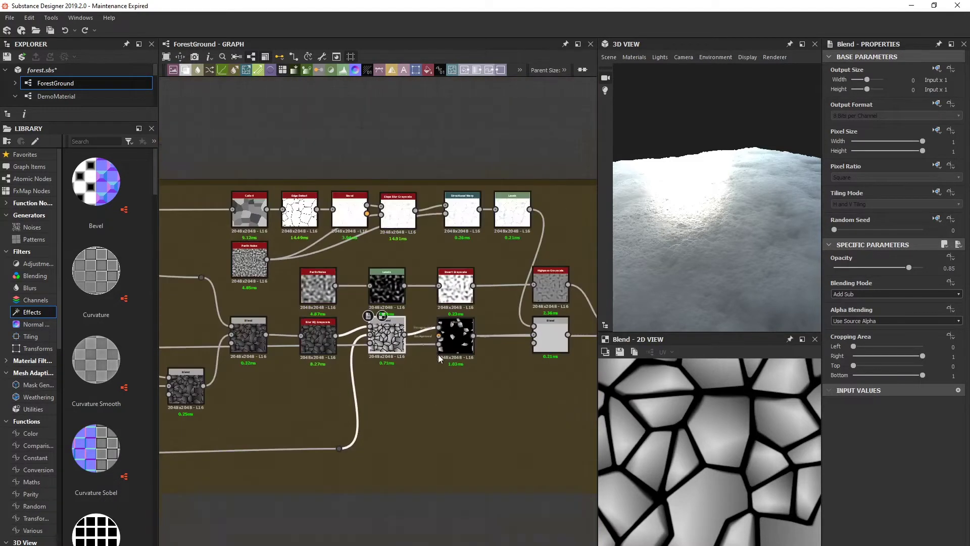
middle_drag(329, 359, 435, 354)
scroll(429, 354, up, 3)
scroll(435, 355, down, 1)
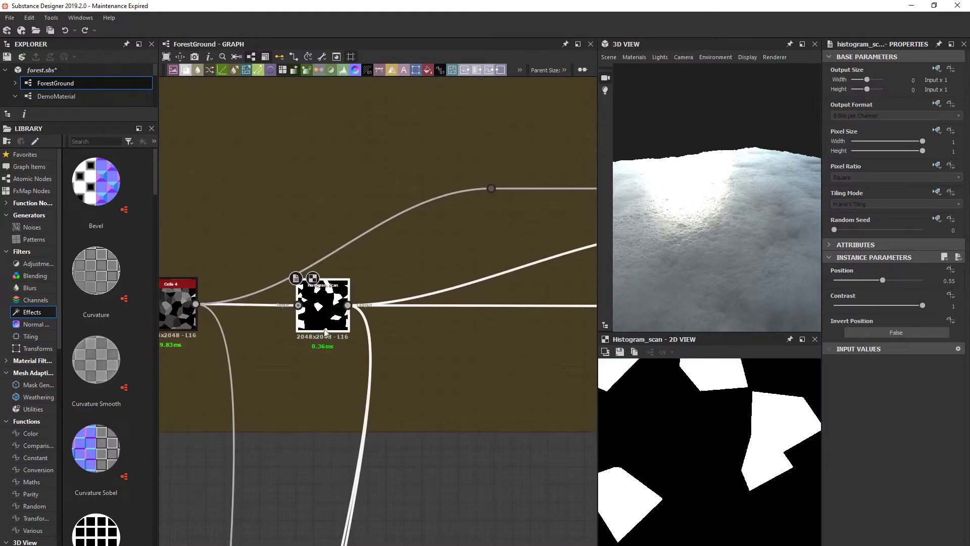
- Return to the Copy Blend masked by the Histogram Scan, preview it, and examine the isolated rocks up close
middle_drag(536, 316, 221, 355)
middle_drag(545, 357, 125, 419)
middle_drag(556, 309, 492, 318)
double_click(490, 318)
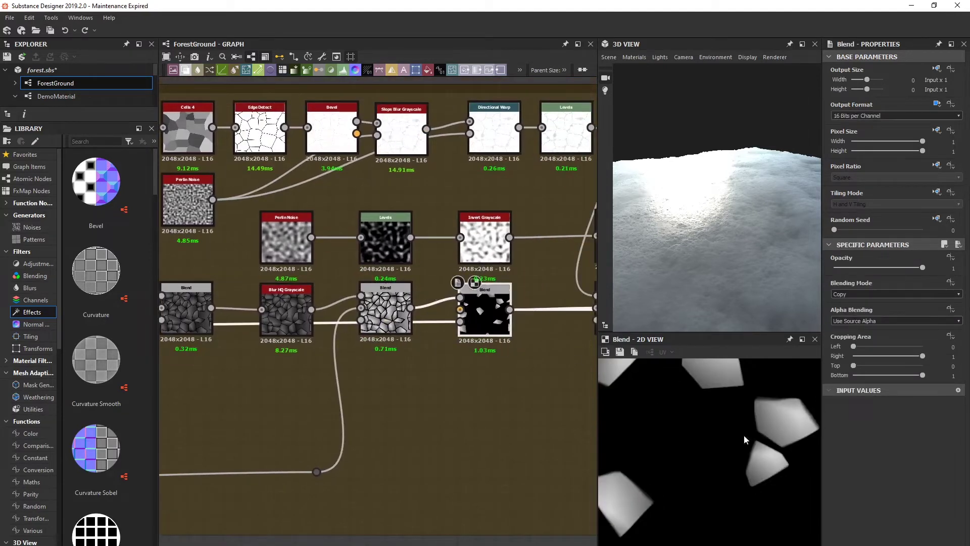
middle_drag(462, 283, 346, 318)
middle_drag(484, 349, 459, 349)
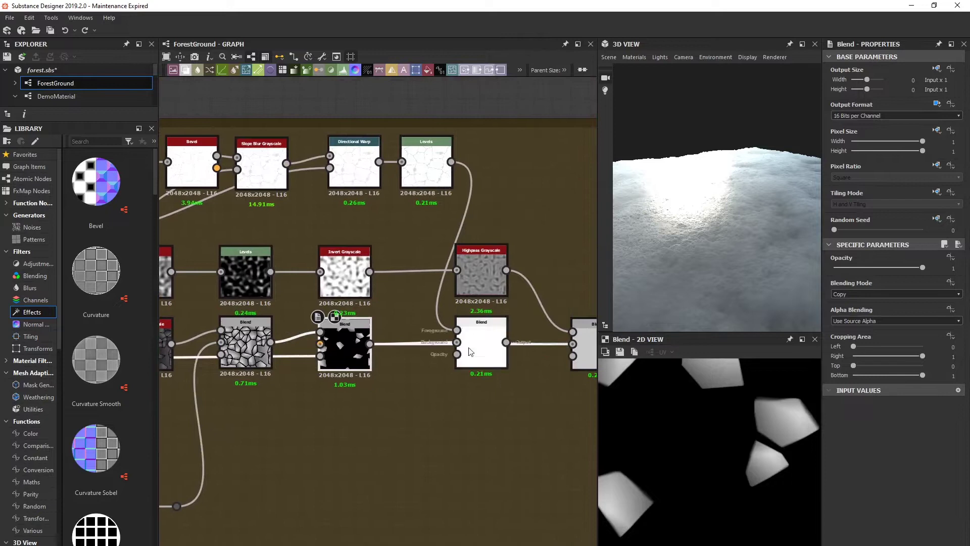
scroll(796, 426, up, 2)
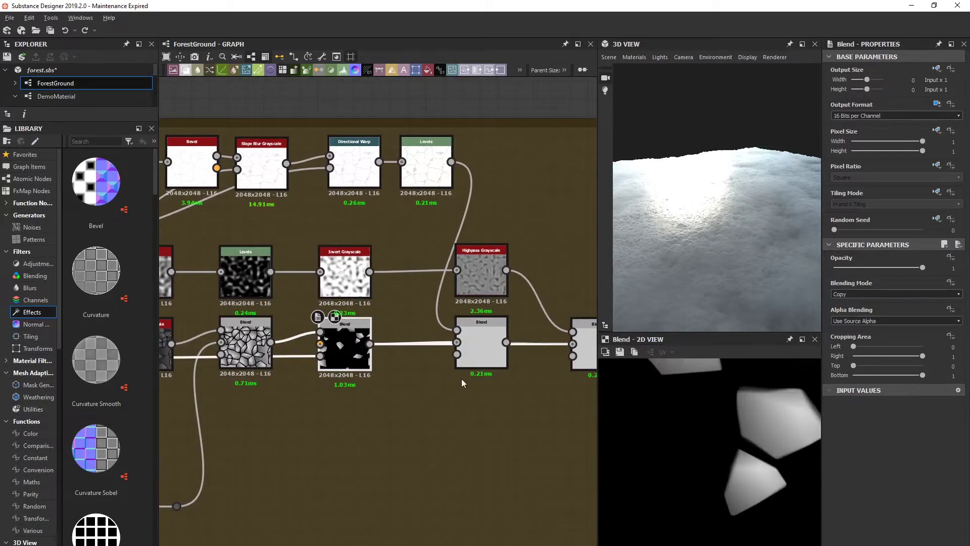
- Preview the Edge Detect, Bevel and Slope Blur Grayscale nodes in the crack branch that starts from the second Cells 4
middle_drag(462, 383, 404, 364)
middle_drag(528, 359, 502, 383)
middle_drag(409, 275, 513, 311)
middle_drag(297, 272, 516, 262)
middle_drag(185, 437, 338, 278)
middle_drag(291, 311, 305, 508)
middle_drag(516, 316, 322, 315)
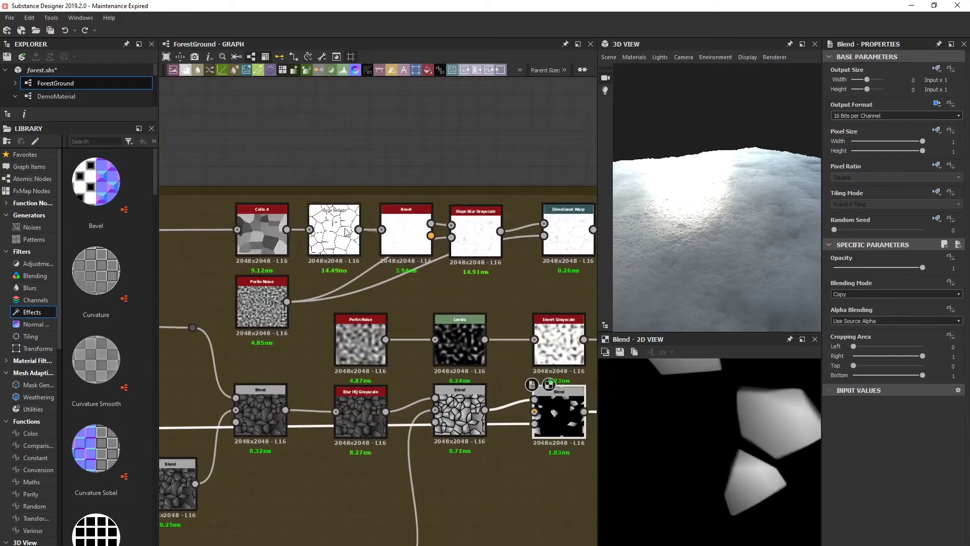
double_click(350, 231)
double_click(407, 228)
double_click(475, 236)
mouse_move(392, 280)
middle_down()
mouse_move(315, 273)
mouse_move(255, 290)
middle_up()
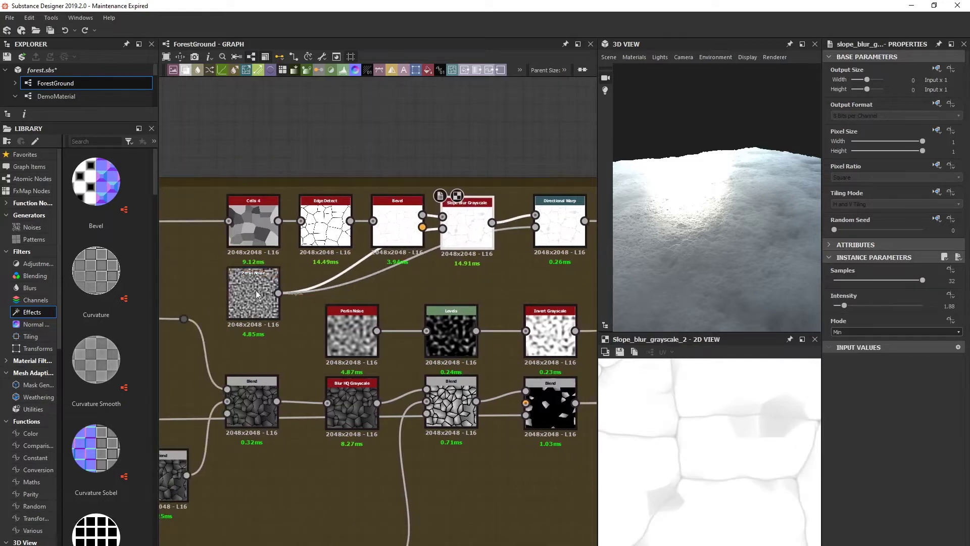
- Preview the Directional Warp node in the crack branch and examine the nodes around it
middle_drag(475, 327, 375, 310)
double_click(321, 246)
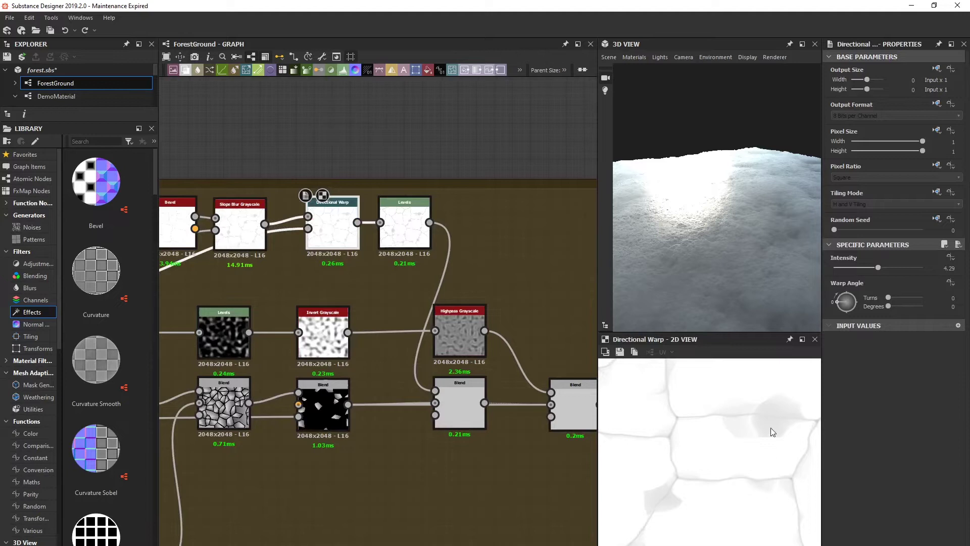
middle_drag(481, 443, 438, 401)
middle_drag(107, 283, 300, 291)
scroll(432, 285, up, 2)
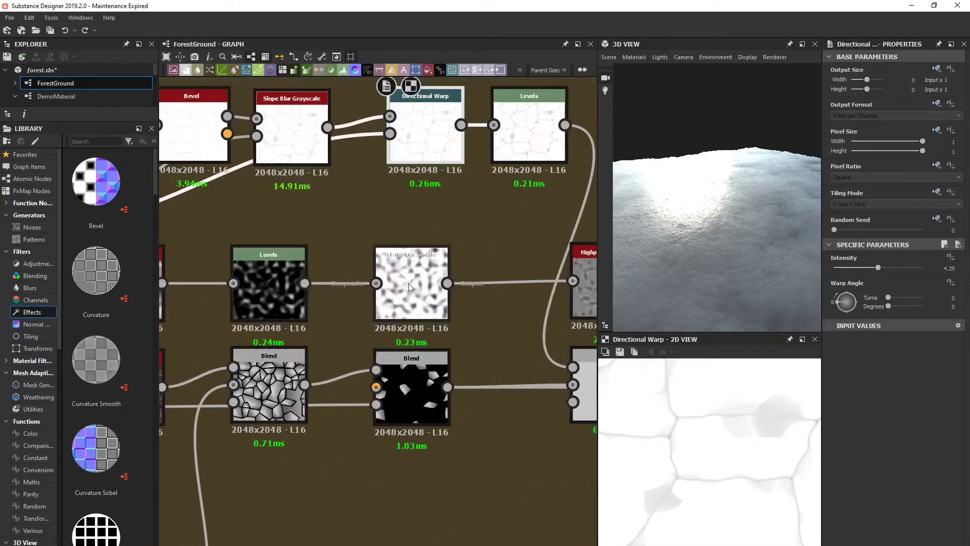
- Follow the crack and Highpass Grayscale branches to the final Overlay Blend and preview its rock output
middle_drag(463, 304, 378, 299)
middle_drag(504, 335, 382, 305)
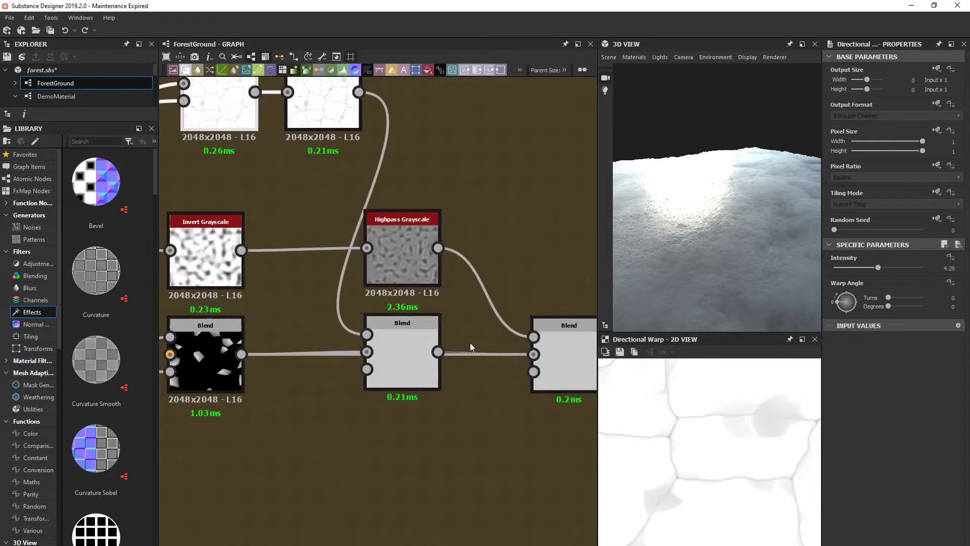
click(404, 354)
middle_drag(562, 360, 424, 324)
double_click(425, 324)
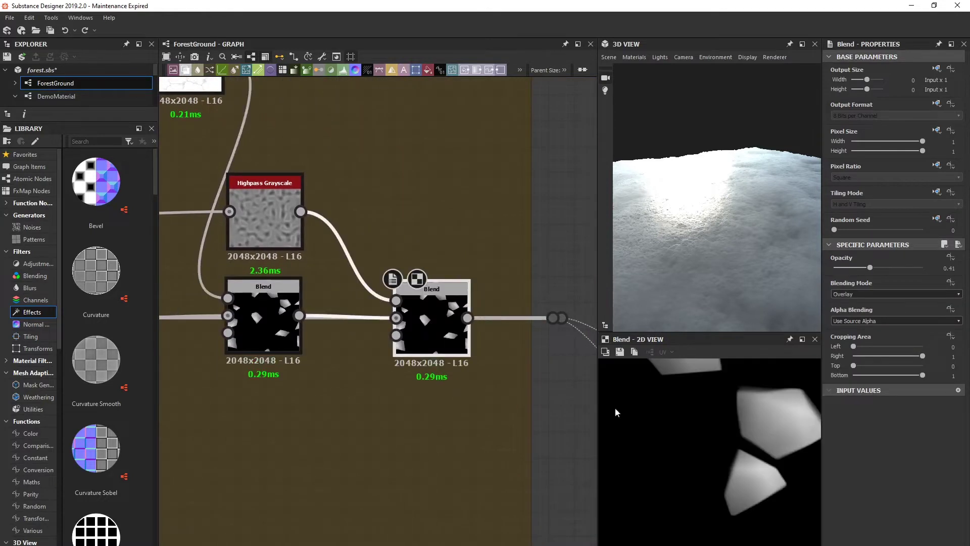
scroll(715, 404, up, 2)
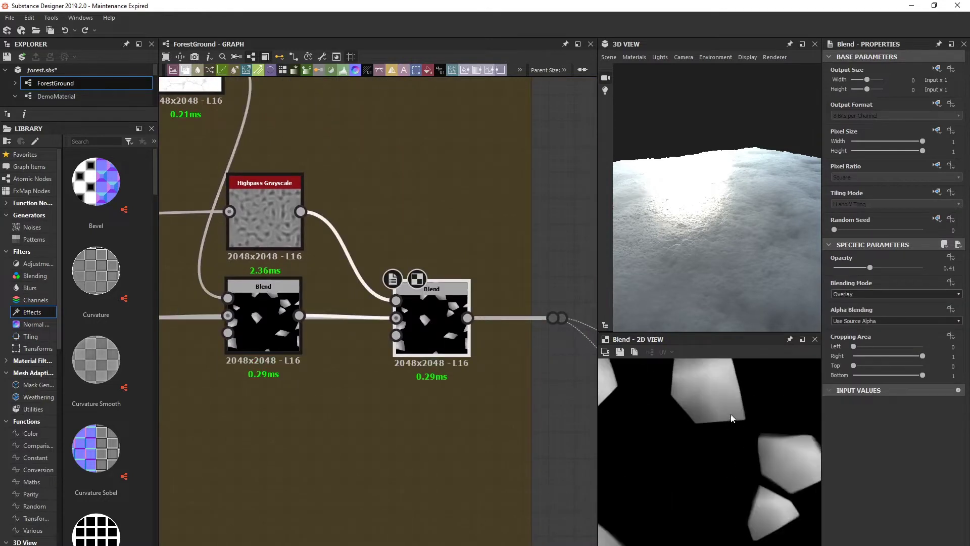
- Move the DemoMaterial node from beside the Ground frame to the end of the BigRocks frame
middle_drag(566, 361, 453, 353)
scroll(423, 357, down, 8)
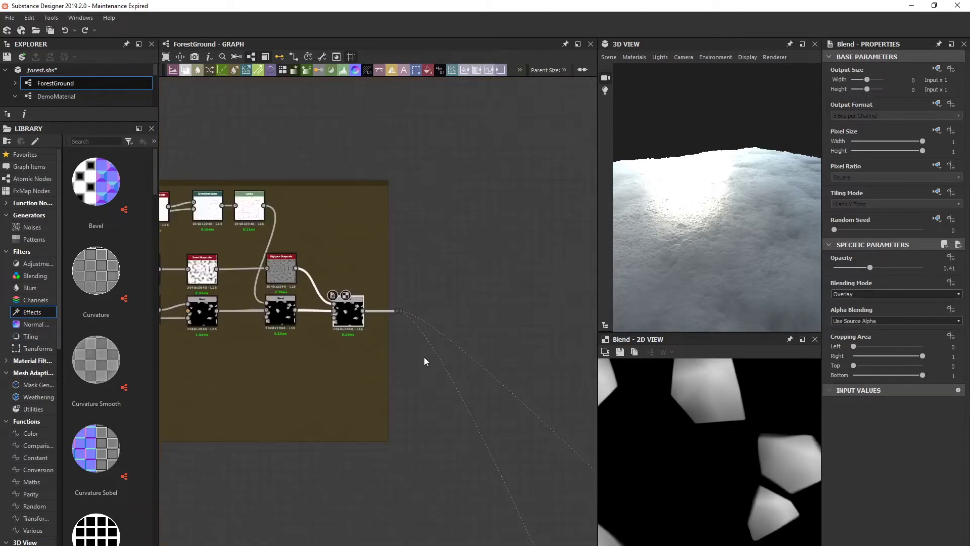
middle_drag(400, 395, 380, 321)
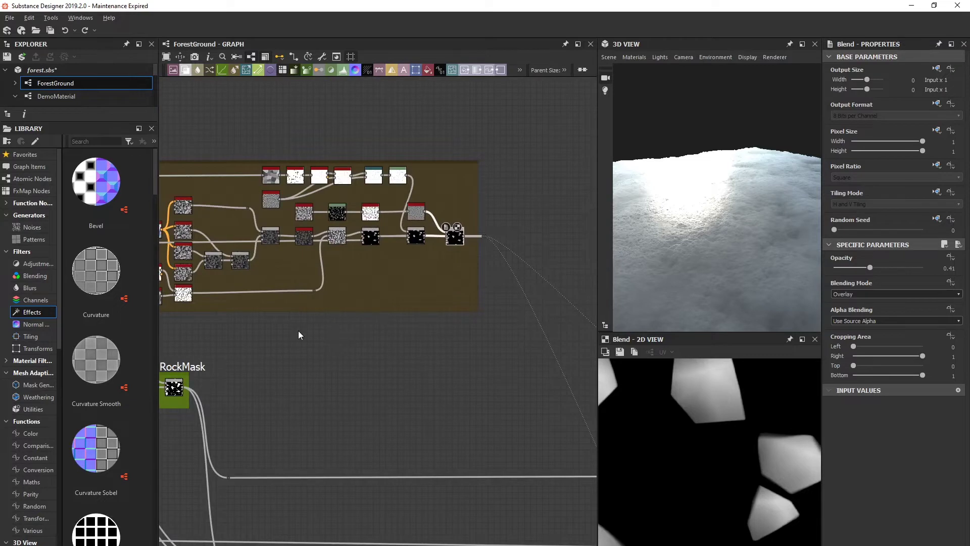
scroll(298, 331, down, 4)
middle_drag(298, 331, 409, 290)
middle_drag(231, 317, 375, 302)
drag(289, 396, 337, 395)
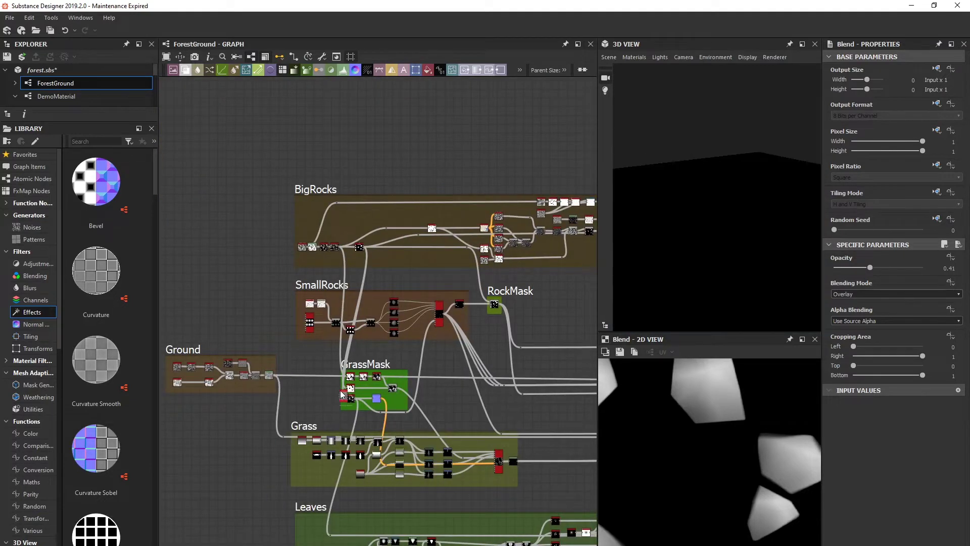
middle_drag(594, 259, 354, 298)
scroll(353, 302, up, 5)
drag(202, 308, 458, 218)
- Connect the final BigRocks Blend output to both DemoMaterial inputs and inspect the rocks in the 3D view
scroll(440, 218, up, 2)
scroll(402, 231, up, 3)
drag(279, 211, 467, 206)
drag(279, 211, 468, 223)
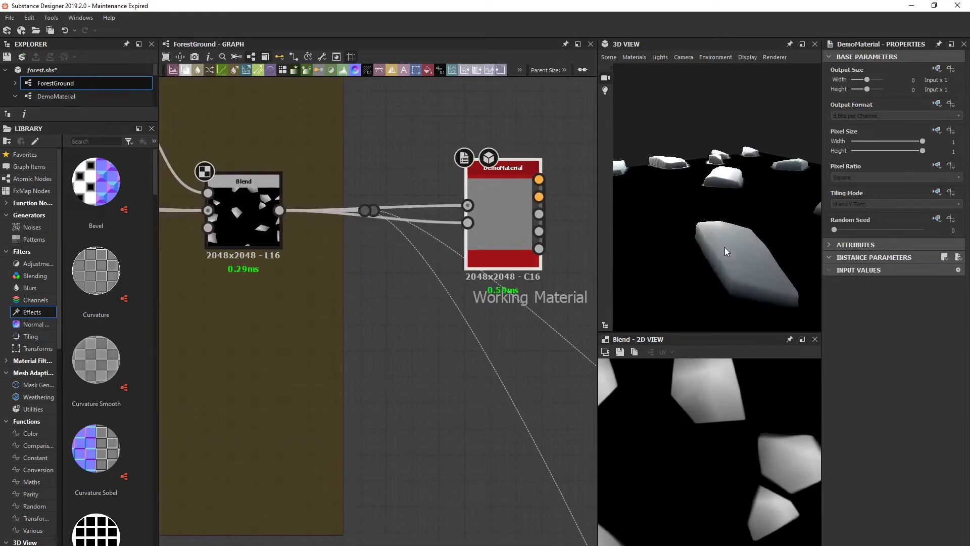
middle_drag(720, 250, 707, 269)
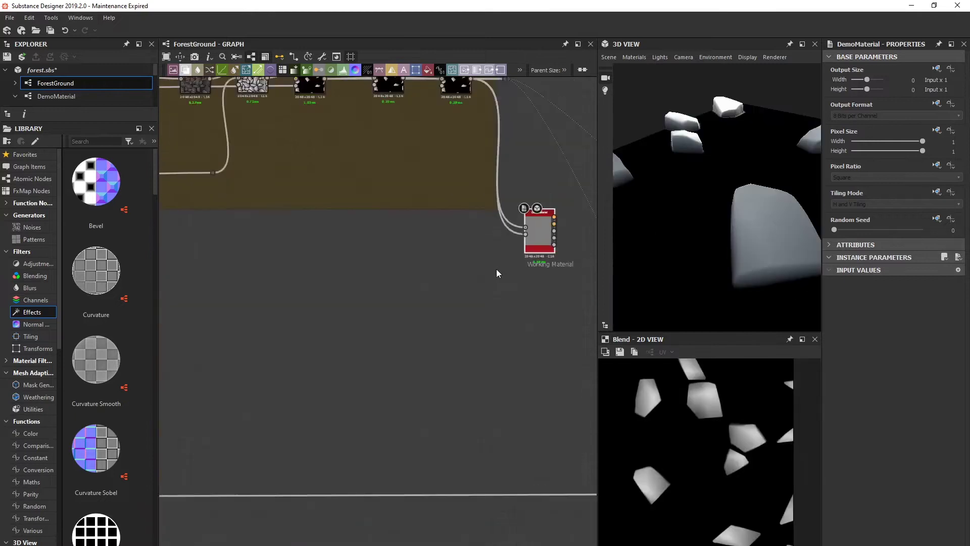
- Examine the SmallRocks frame and how it sits among the BigRocks, RockMask and GrassMask frames
scroll(496, 271, down, 4)
middle_drag(405, 289, 490, 290)
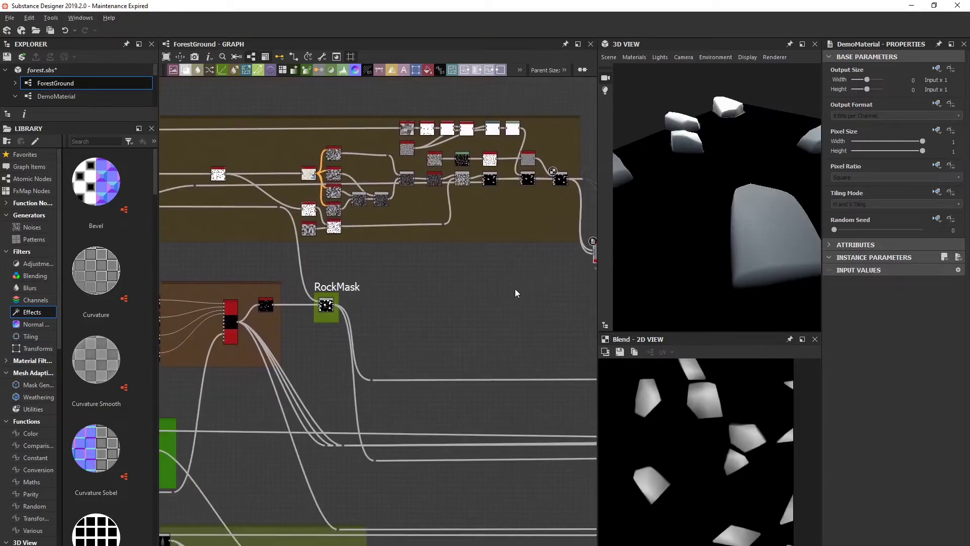
middle_drag(406, 287, 717, 258)
scroll(378, 285, up, 4)
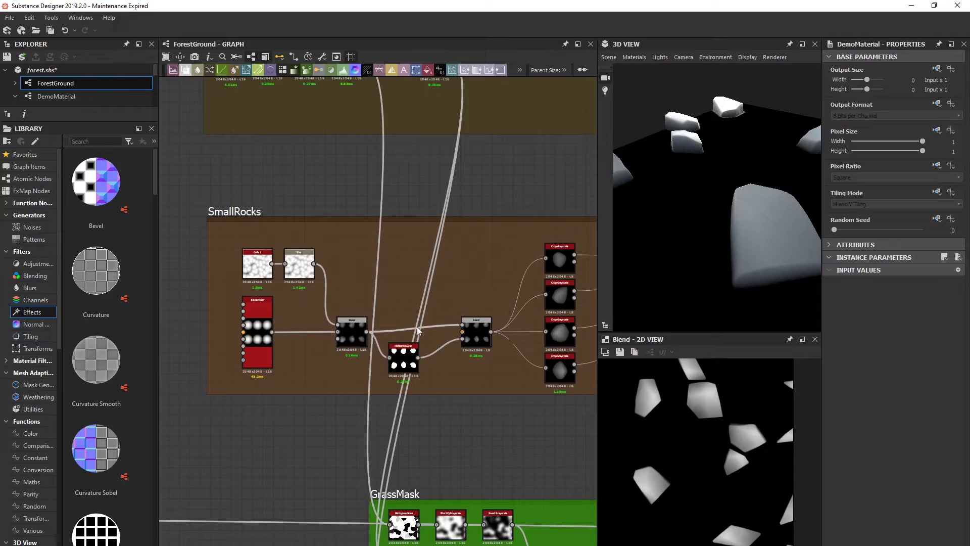
middle_drag(483, 111, 360, 294)
scroll(399, 239, down, 4)
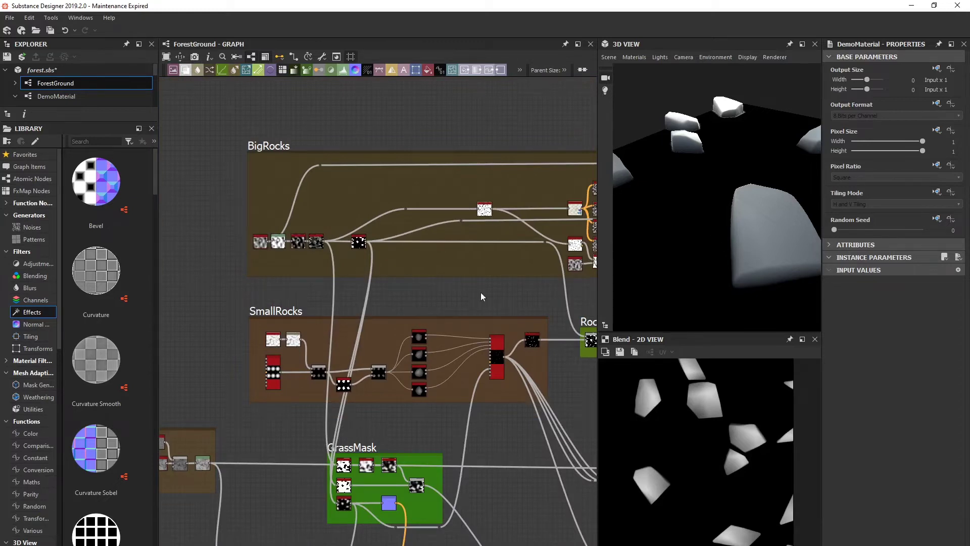
- Preview the Paraboloid Tile Sampler at the start of the SmallRocks frame and fit its pattern in the 2D view
middle_drag(481, 292, 526, 206)
scroll(377, 265, up, 5)
scroll(288, 266, up, 2)
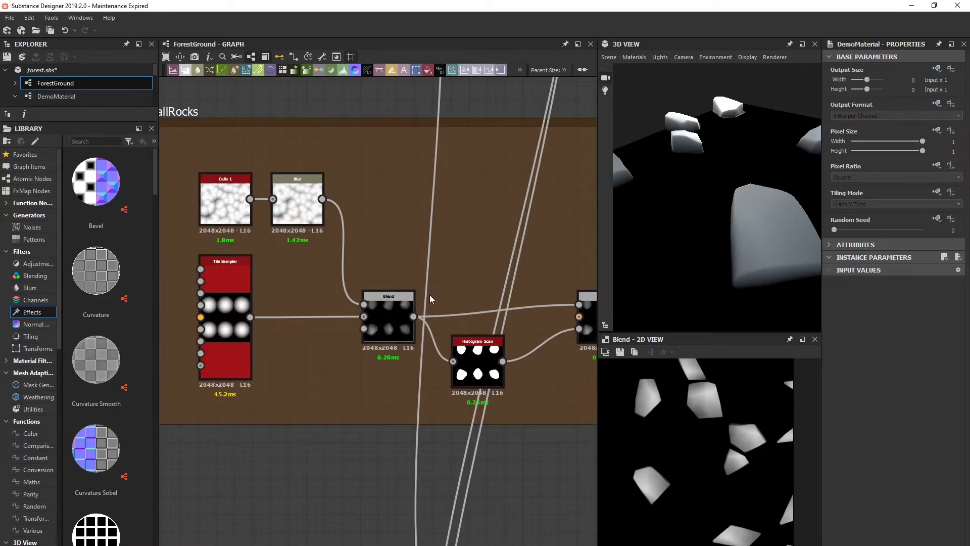
mouse_move(289, 295)
middle_down()
mouse_move(313, 278)
mouse_move(320, 297)
mouse_move(310, 278)
mouse_move(301, 294)
middle_up()
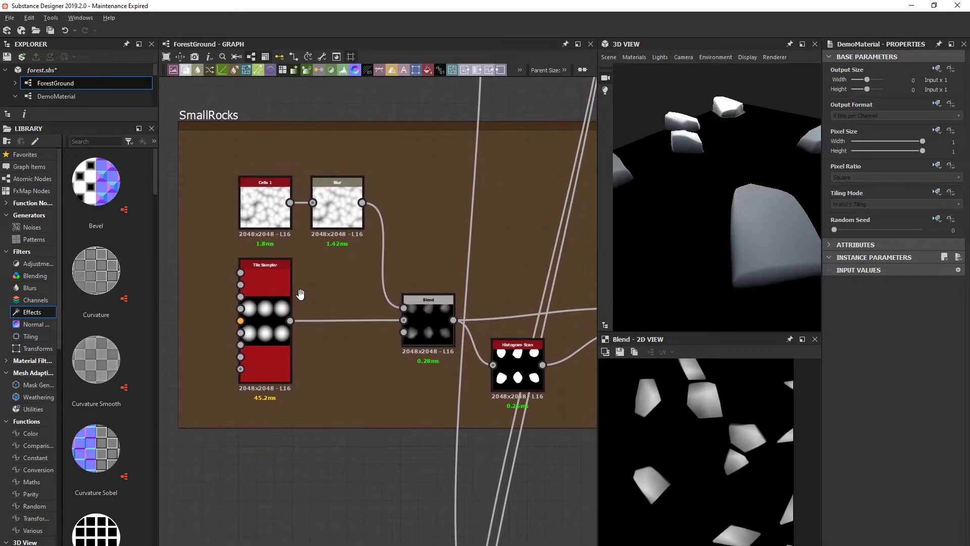
double_click(268, 300)
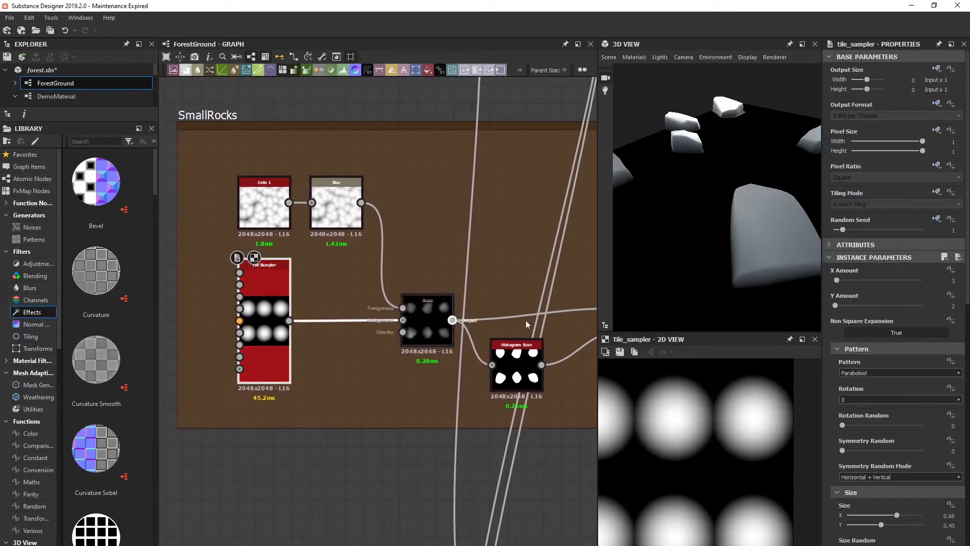
scroll(293, 354, up, 3)
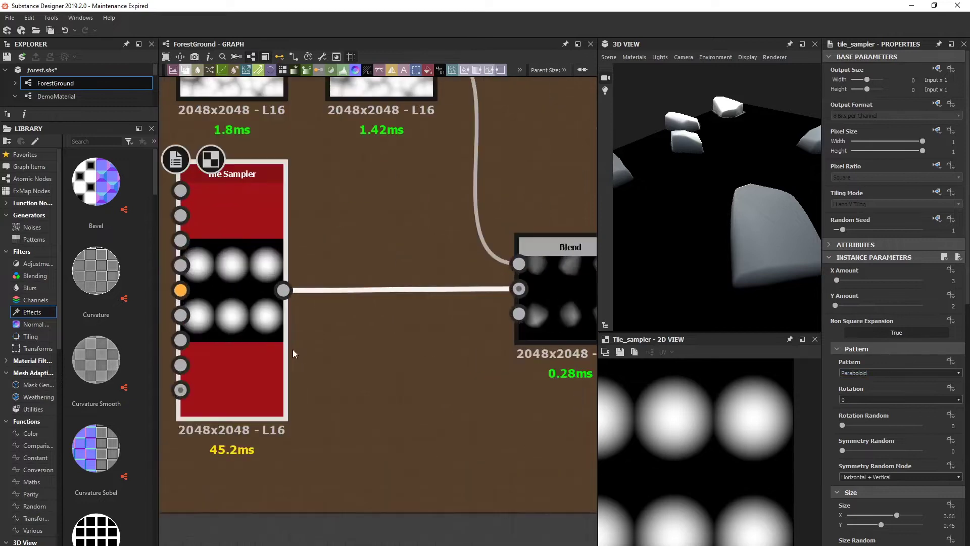
key(f)
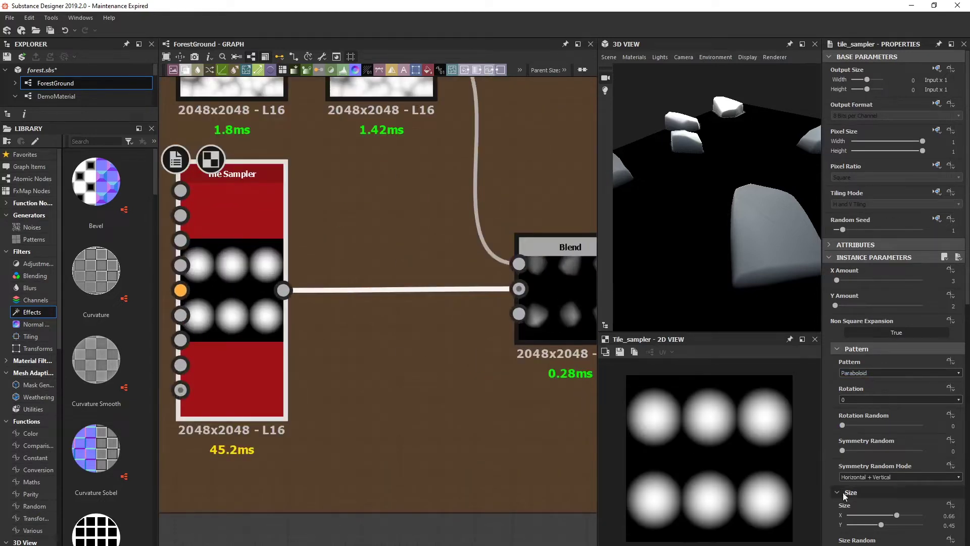
- Preview the Cells 1 noise and its Blur node above the SmallRocks Tile Sampler
scroll(322, 233, down, 2)
click(237, 189)
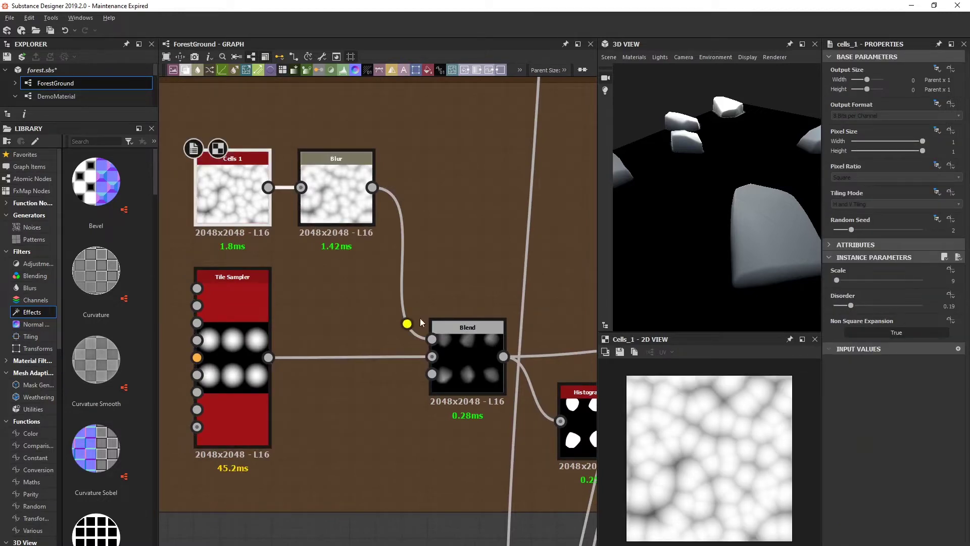
middle_drag(415, 317, 340, 282)
click(271, 154)
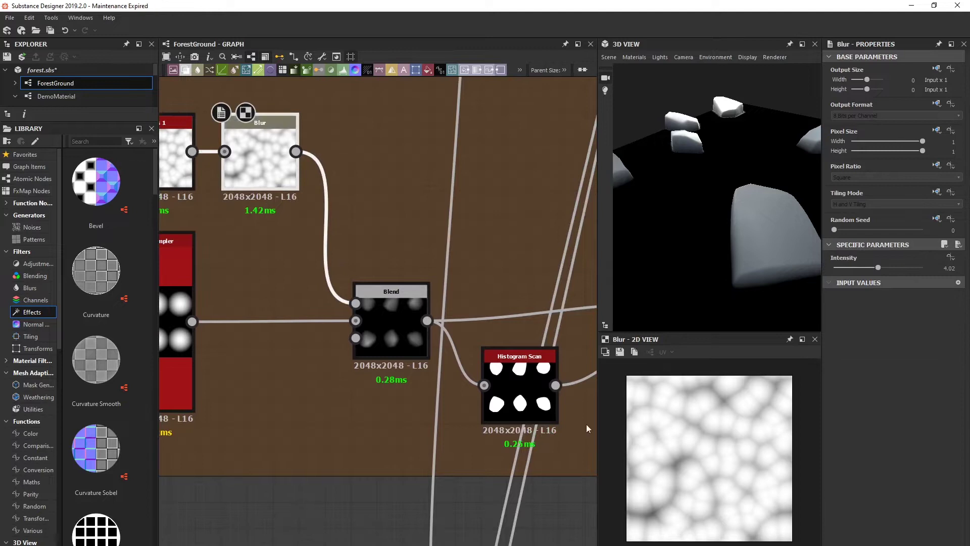
- Preview the Subtract Blend that combines the blurred cells with the paraboloid tiles and look closely at its rock shapes
scroll(381, 396, up, 4)
middle_drag(517, 389, 458, 390)
click(349, 273)
scroll(349, 273, down, 3)
middle_drag(223, 315, 355, 374)
middle_drag(480, 325, 377, 324)
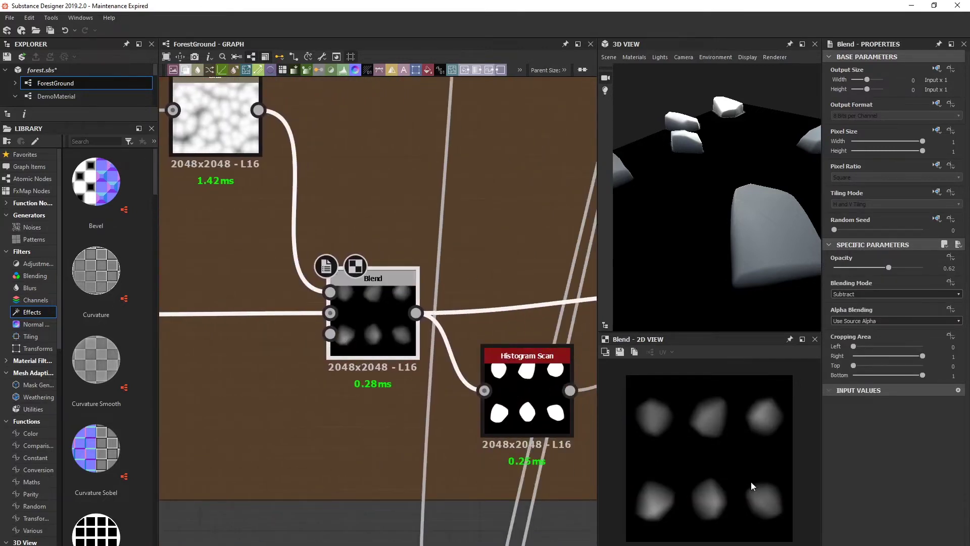
scroll(752, 483, up, 1)
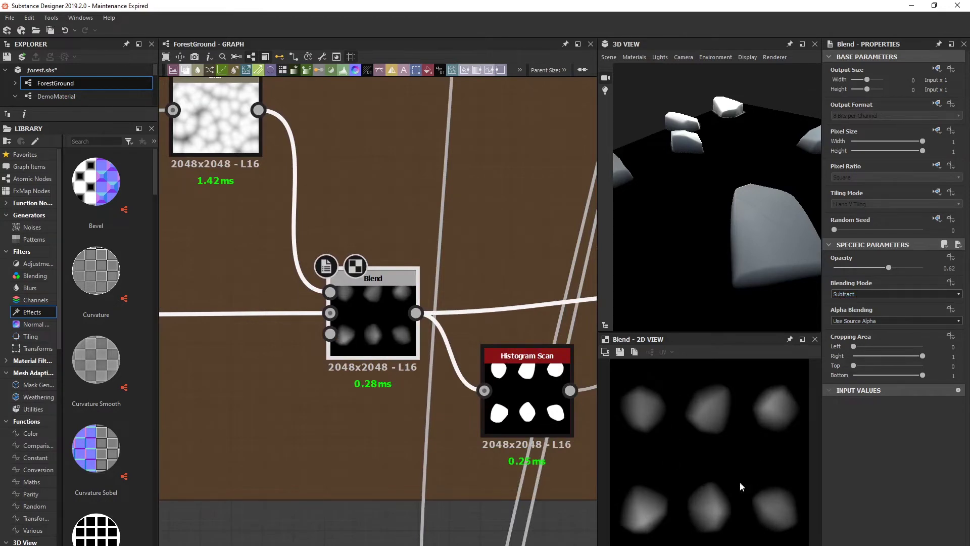
- Preview the Histogram Scan fed by the Subtract Blend to inspect the rock silhouette mask
middle_drag(553, 412, 444, 366)
drag(415, 341, 434, 342)
middle_drag(448, 342, 388, 350)
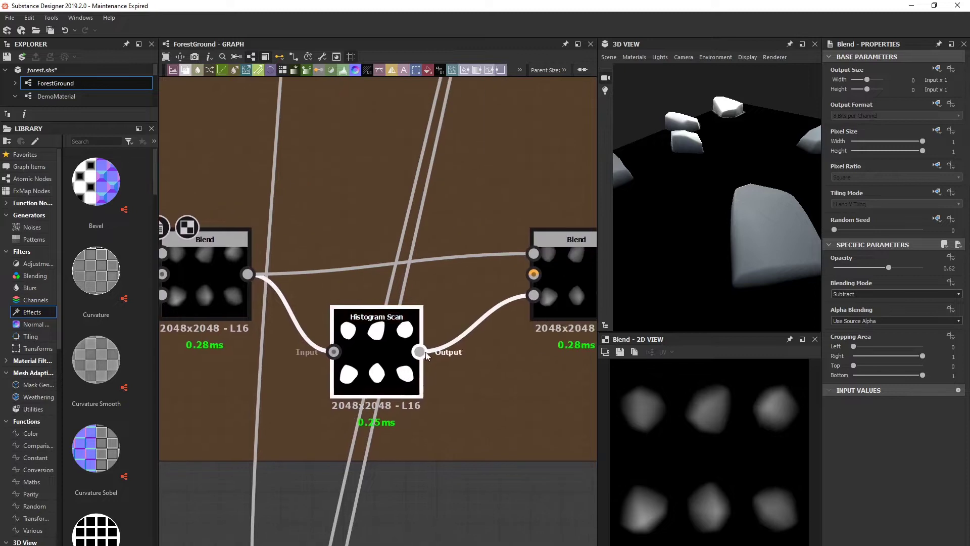
double_click(377, 344)
scroll(448, 391, down, 2)
scroll(710, 432, down, 2)
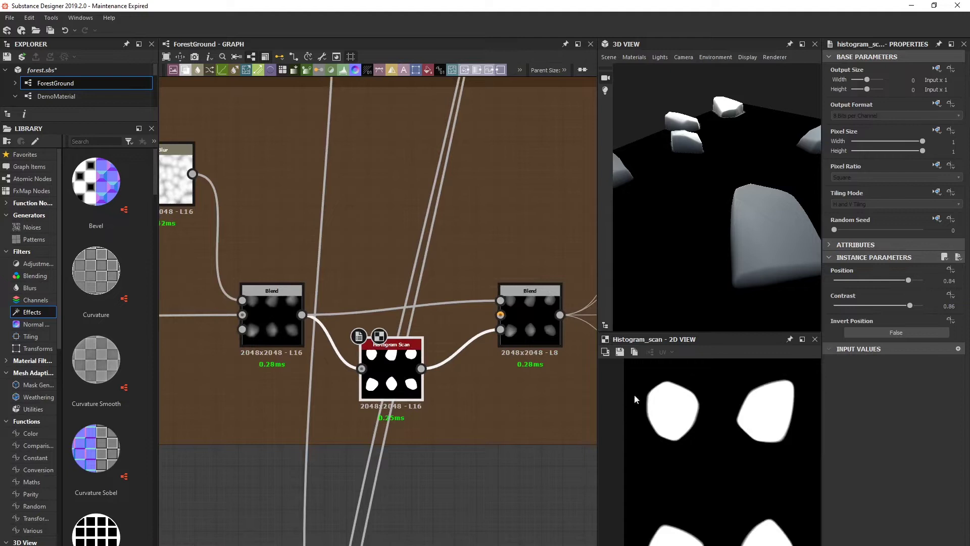
- Compare the Copy Blend masked by the Histogram Scan with the earlier Subtract Blend, ending on the masked result
middle_drag(546, 347, 466, 333)
click(453, 297)
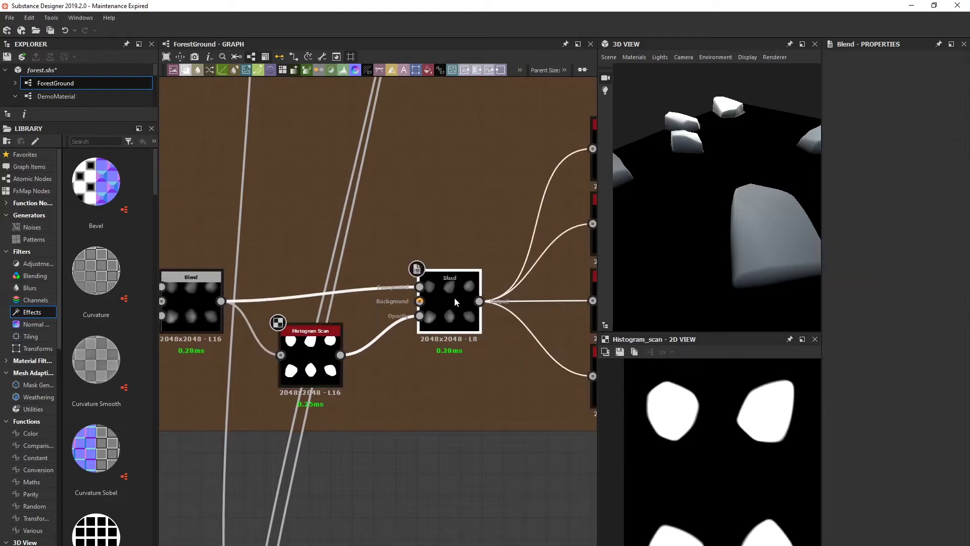
double_click(454, 298)
scroll(426, 304, up, 2)
middle_drag(329, 311, 447, 308)
double_click(204, 287)
scroll(422, 392, down, 4)
middle_drag(580, 373, 396, 372)
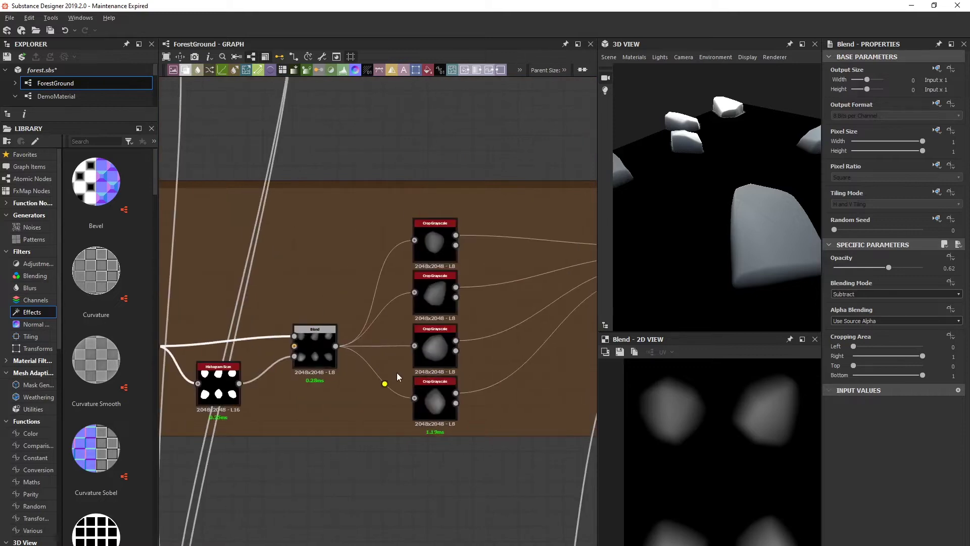
scroll(423, 371, up, 3)
middle_drag(456, 284, 451, 320)
double_click(232, 365)
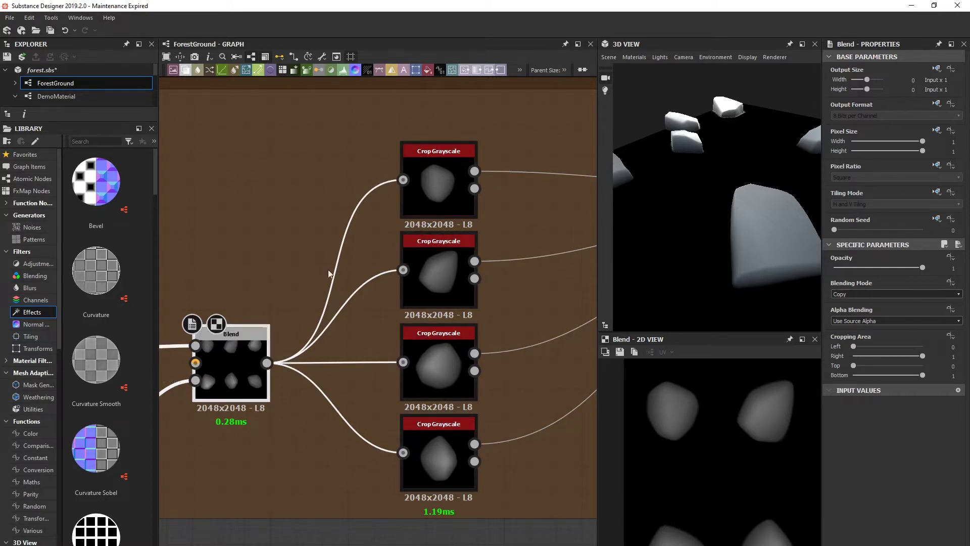
- Follow the four Crop Grayscale nodes to the scattering Tile Sampler and preview its output
middle_drag(447, 260, 352, 255)
scroll(373, 315, down, 1)
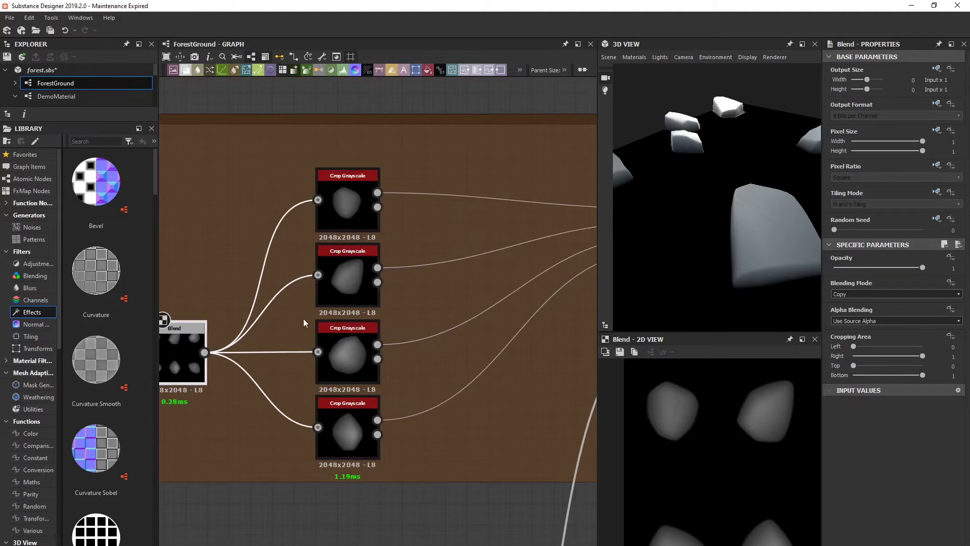
middle_drag(363, 308, 293, 321)
scroll(303, 320, down, 2)
middle_drag(485, 306, 361, 311)
scroll(383, 303, up, 4)
double_click(393, 282)
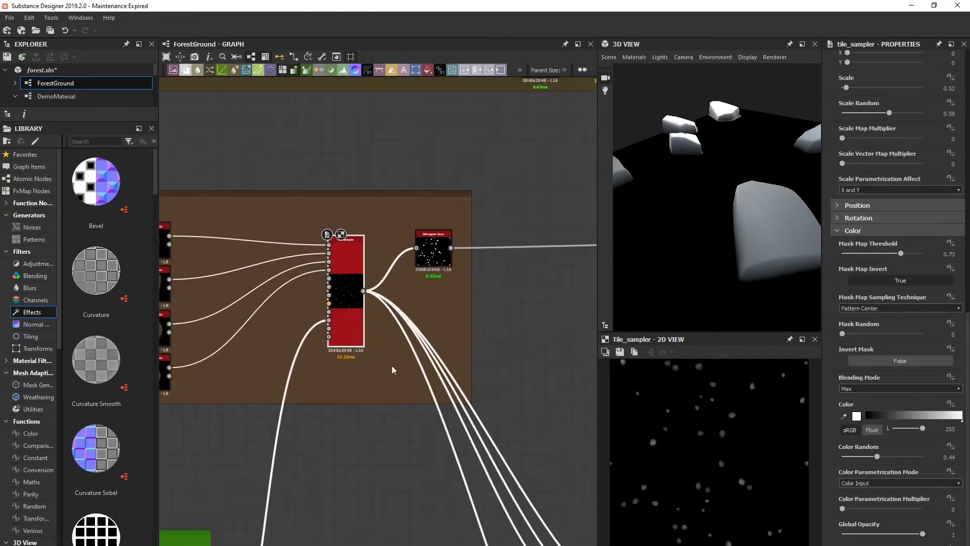
- Examine the scattering Tile Sampler's inputs, trace its mask source to the BigRocks Histogram Scan and preview that mask
scroll(385, 348, up, 3)
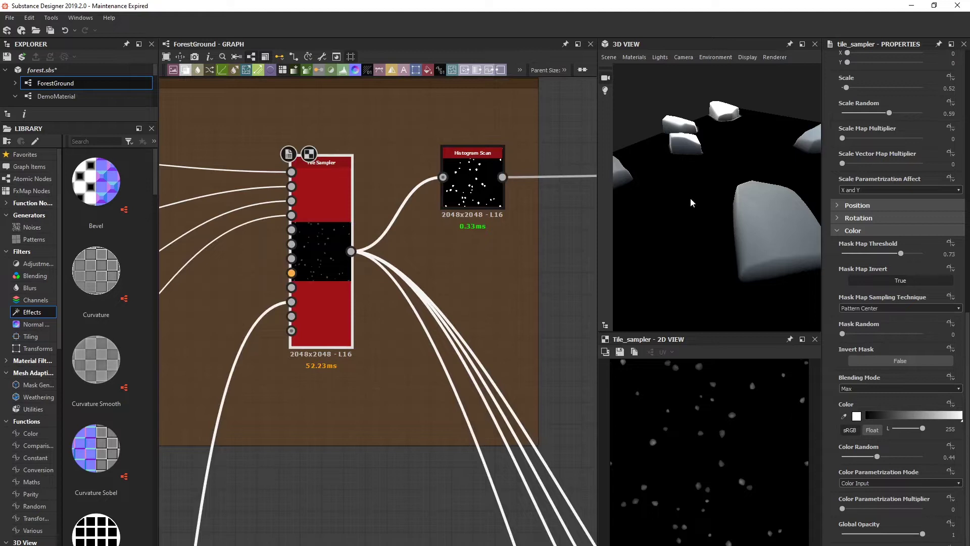
middle_drag(313, 329, 400, 321)
scroll(377, 304, up, 2)
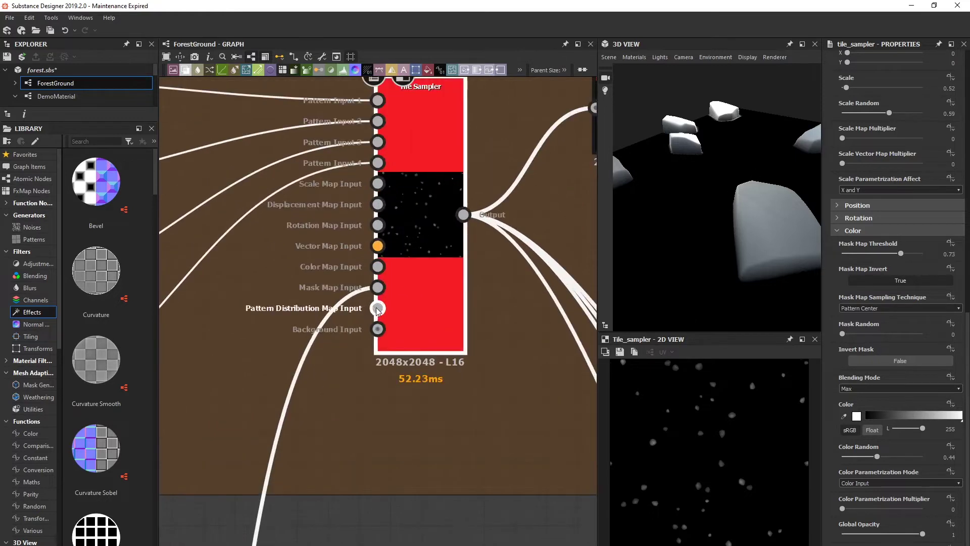
scroll(397, 318, down, 5)
middle_drag(391, 390, 468, 346)
middle_drag(408, 308, 468, 471)
scroll(347, 278, up, 4)
double_click(337, 223)
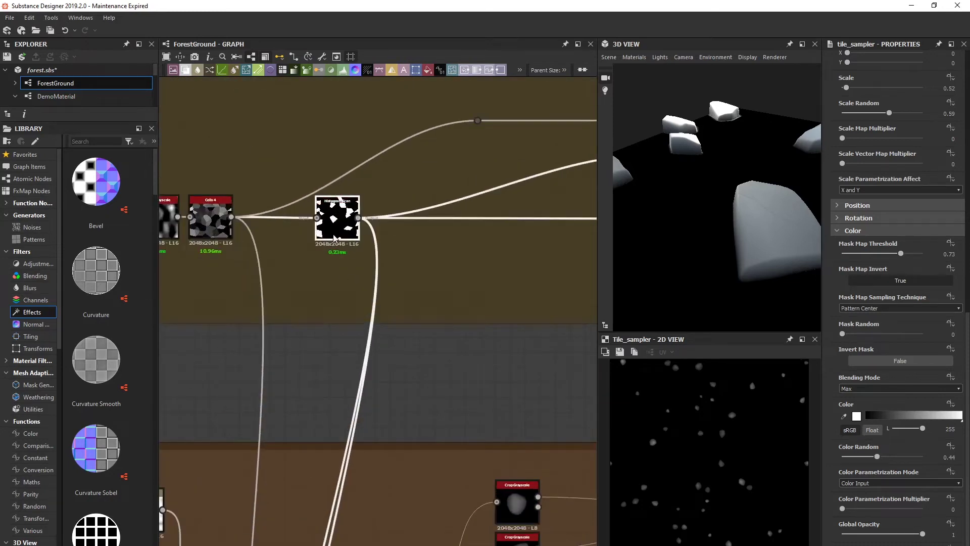
- Reopen the scattering Tile Sampler and review its mask map, size, scale and pattern input settings
middle_drag(438, 323, 325, 171)
middle_drag(586, 448, 320, 296)
scroll(334, 293, up, 4)
double_click(362, 250)
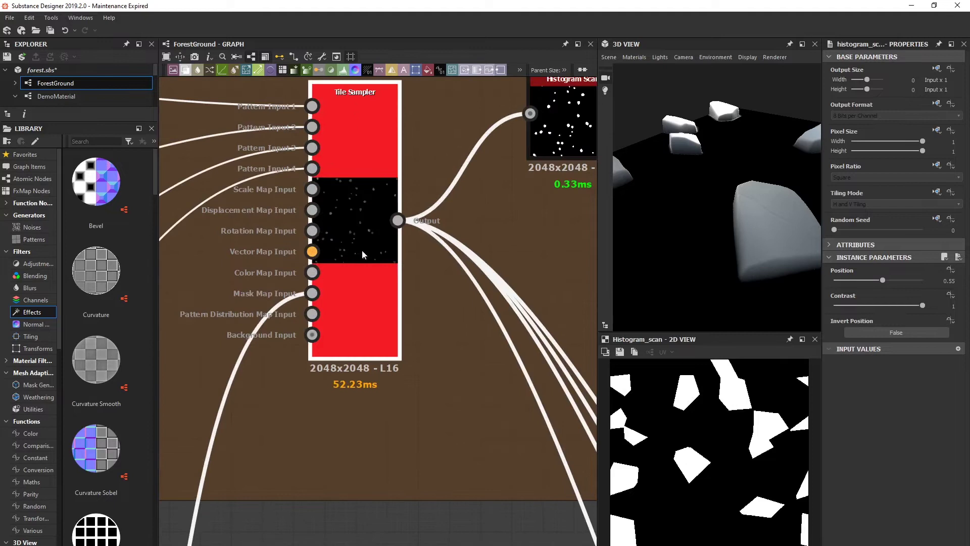
scroll(890, 401, down, 10)
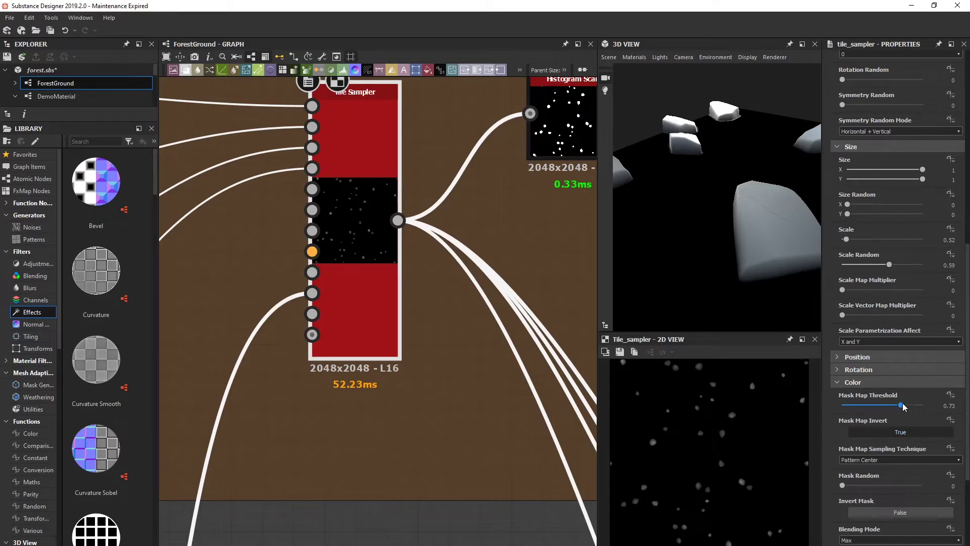
middle_drag(450, 295, 295, 332)
scroll(334, 323, down, 4)
middle_drag(429, 283, 352, 293)
middle_drag(278, 280, 317, 284)
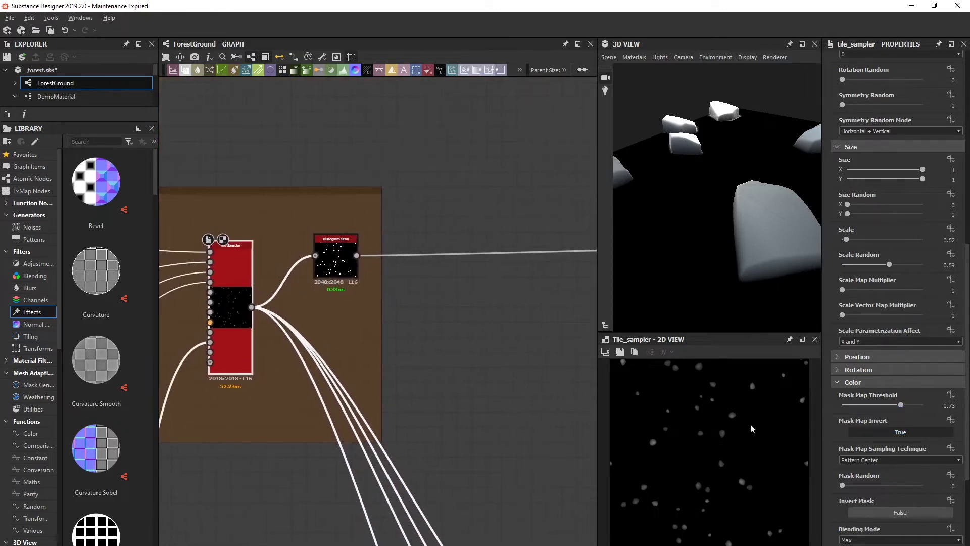
scroll(877, 226, up, 5)
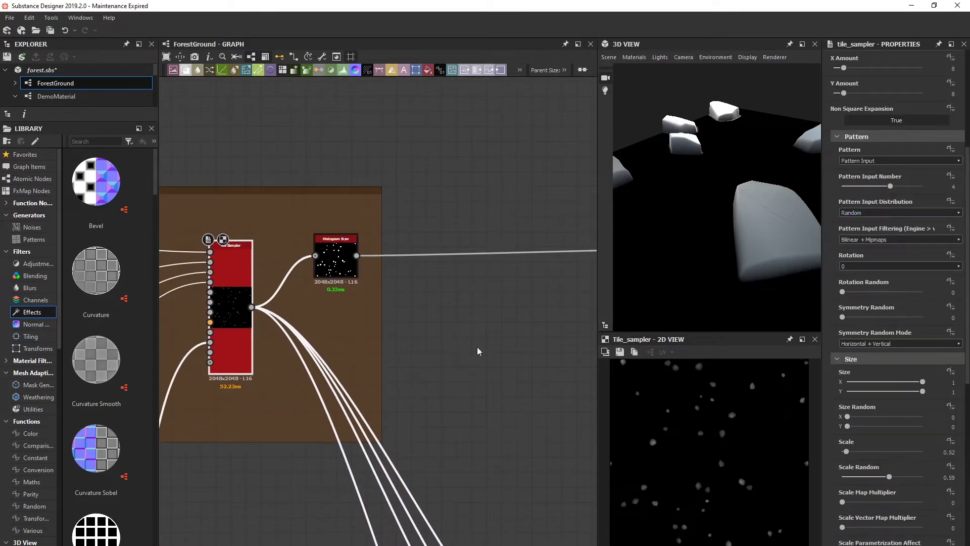
- Preview the Histogram Scan at the end of the SmallRocks frame to inspect the small rock mask
scroll(267, 312, up, 3)
click(387, 222)
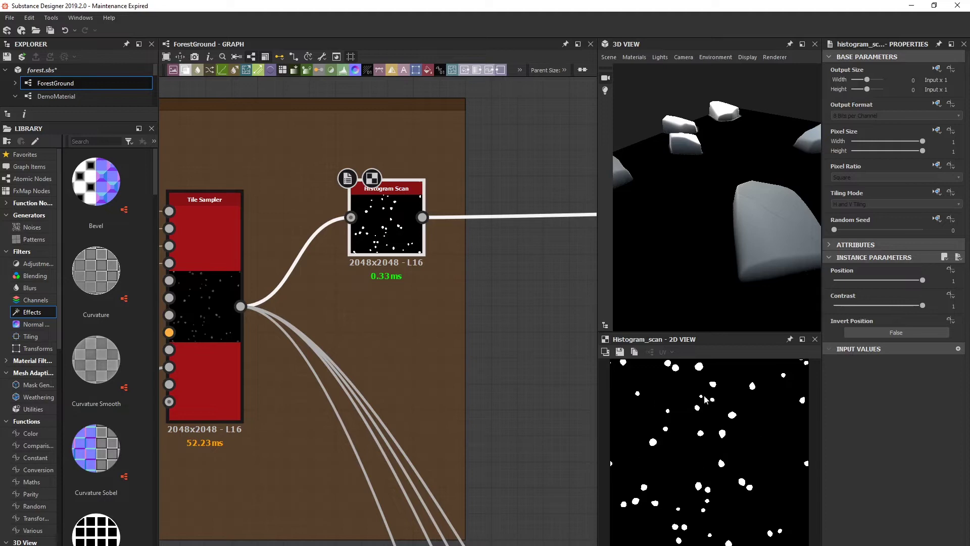
middle_drag(586, 368, 476, 355)
- Preview the Add (Linear Dodge) Blend combining big and small rock masks, and select the RockMask frame
scroll(477, 356, down, 5)
middle_drag(571, 318, 273, 326)
middle_drag(556, 324, 336, 311)
click(397, 305)
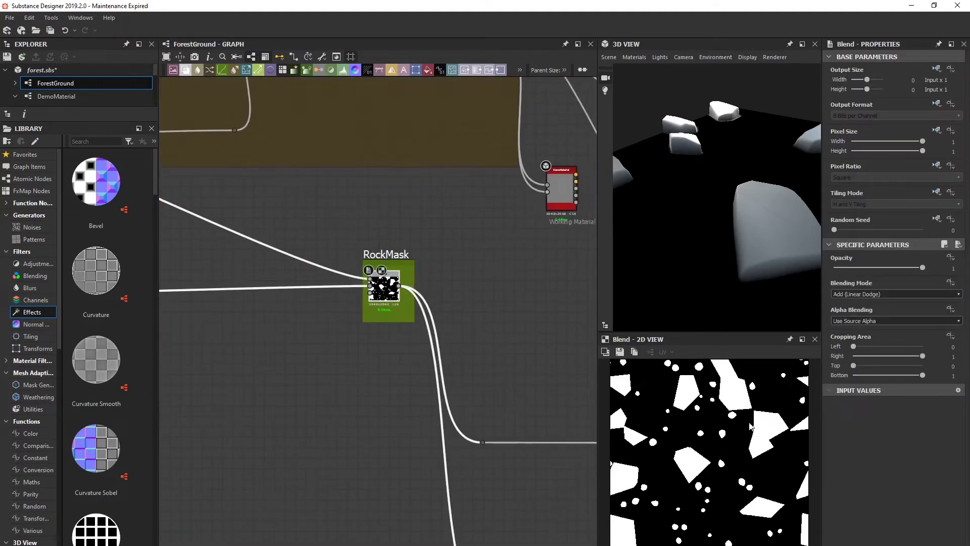
middle_drag(378, 348, 545, 407)
middle_drag(502, 337, 342, 319)
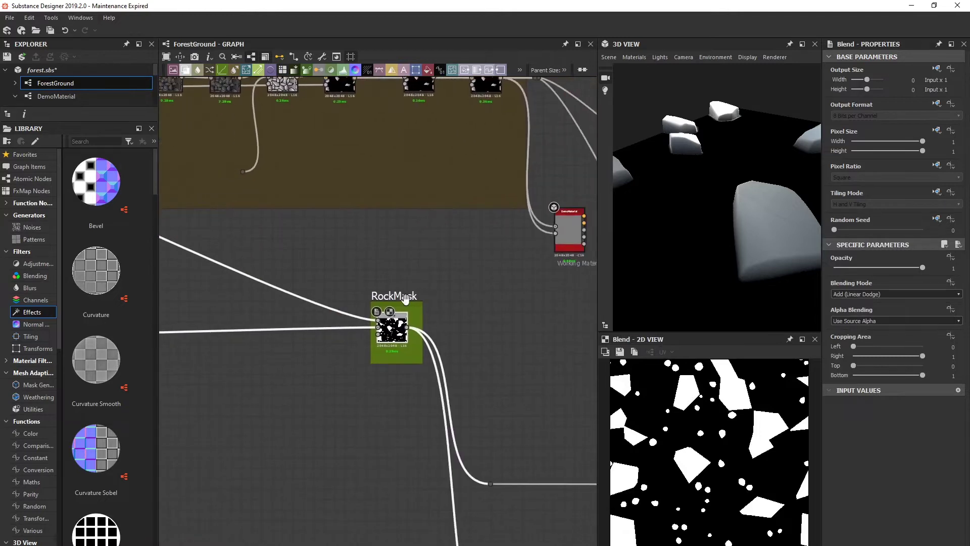
click(397, 363)
- Survey the graph from RockMask towards HeightBlend and back to the GrassMask, Grass and Leaves frames
middle_drag(449, 330, 295, 332)
scroll(410, 343, down, 4)
middle_drag(440, 349, 417, 249)
middle_drag(414, 306, 534, 298)
scroll(378, 326, down, 4)
middle_drag(451, 361, 384, 312)
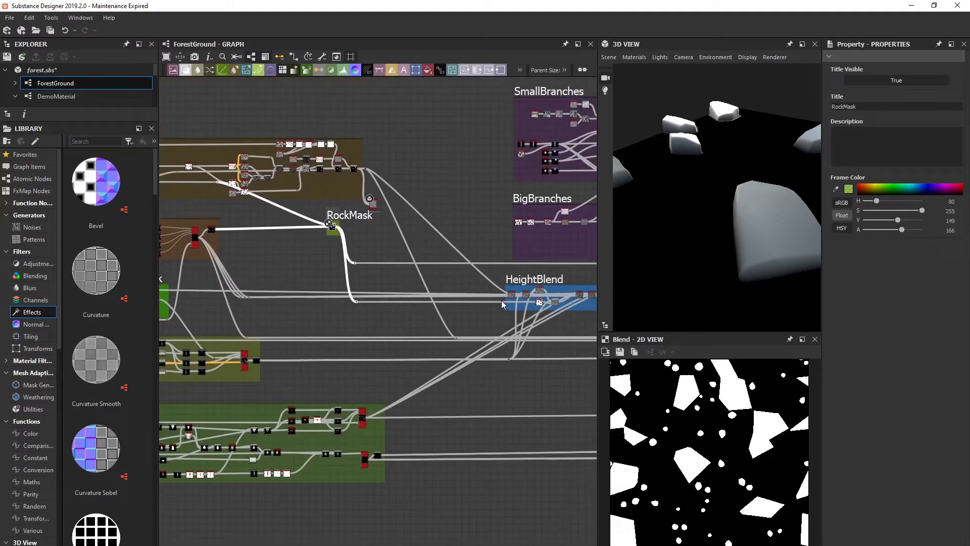
scroll(518, 303, up, 3)
middle_drag(296, 293, 451, 222)
middle_drag(329, 284, 463, 283)
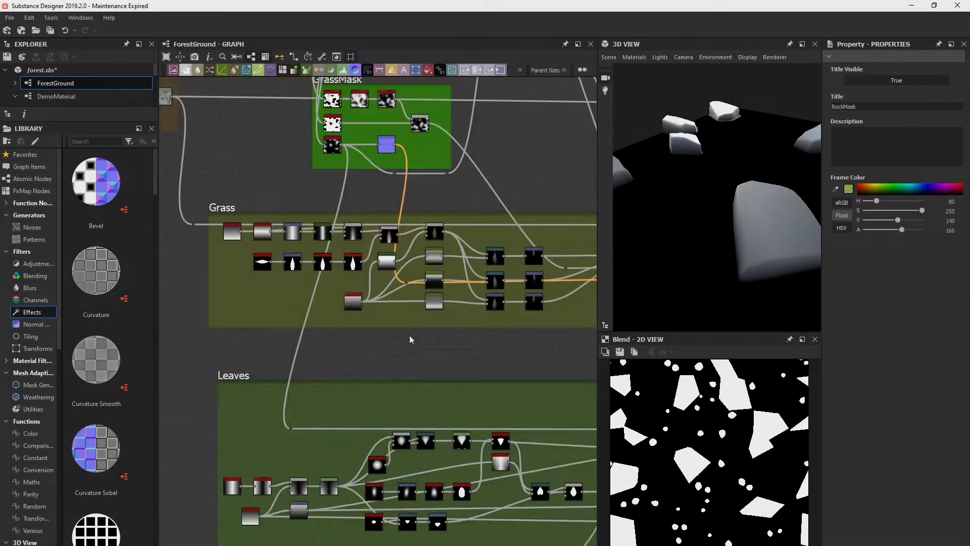
- Preview the Waveform 1 node in the Grass frame and view its shape parameters
scroll(409, 335, up, 5)
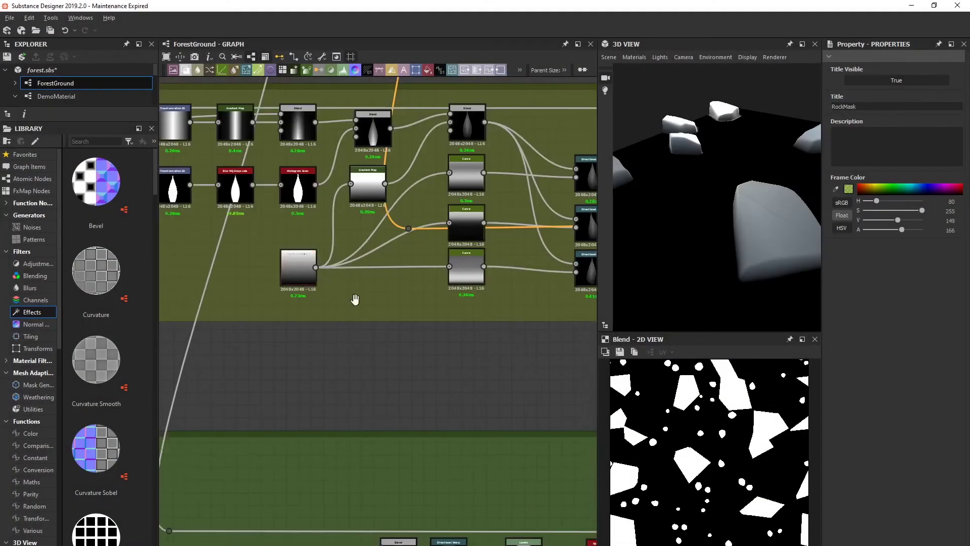
scroll(336, 302, up, 2)
middle_drag(230, 277, 397, 362)
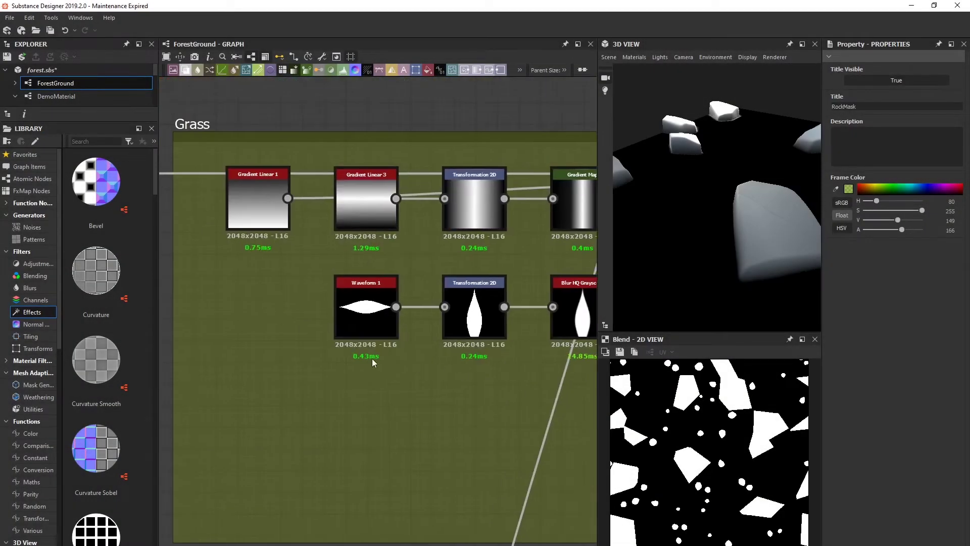
scroll(372, 360, up, 2)
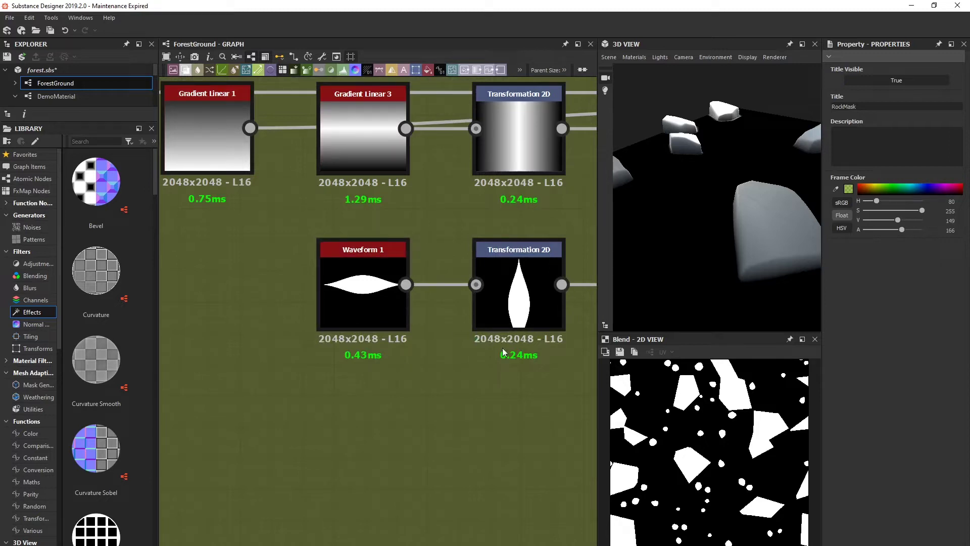
click(354, 303)
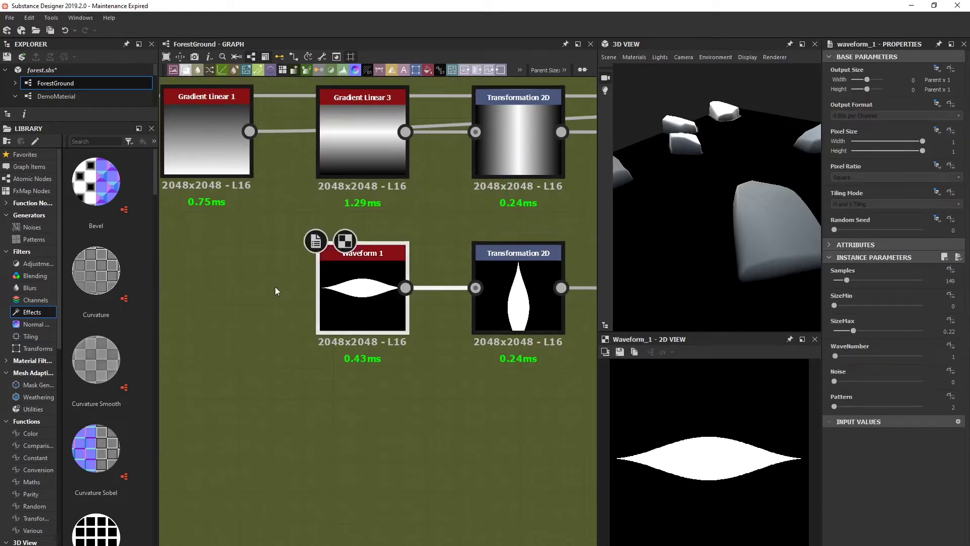
- Follow the waveform through its Transformation 2D to the Blur HQ Grayscale node, previewing each blade shape
scroll(444, 352, down, 2)
middle_drag(475, 309, 374, 326)
double_click(389, 338)
middle_drag(492, 368, 374, 368)
double_click(382, 339)
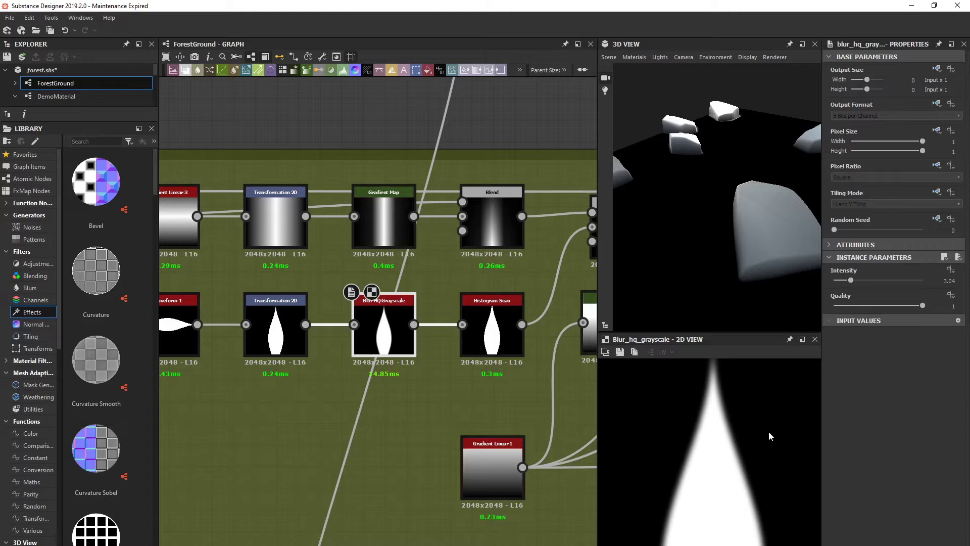
- Examine the upper Grass row from the linear gradients through Transformation 2D and Gradient Map to the Blend nodes
middle_drag(527, 335, 457, 342)
middle_drag(391, 294, 512, 307)
middle_drag(215, 240, 317, 255)
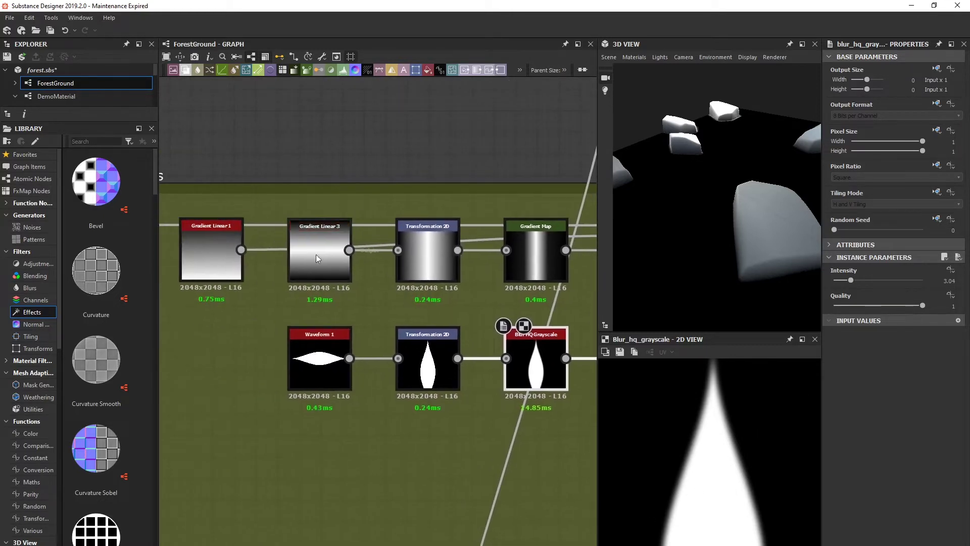
middle_drag(459, 286, 375, 264)
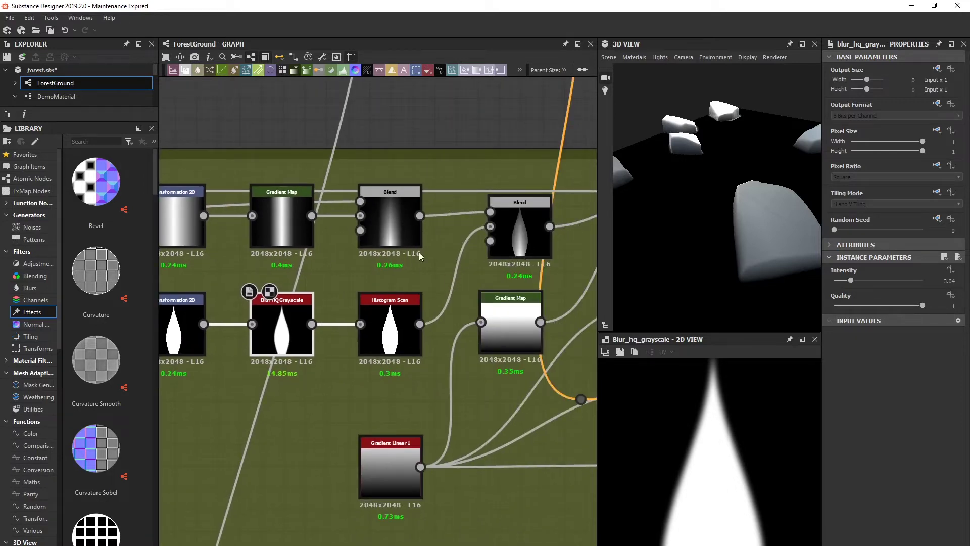
- Preview the Gradient Map and the successive Blend nodes of the Grass row, checking the Multiply blending that shapes the blade
click(296, 226)
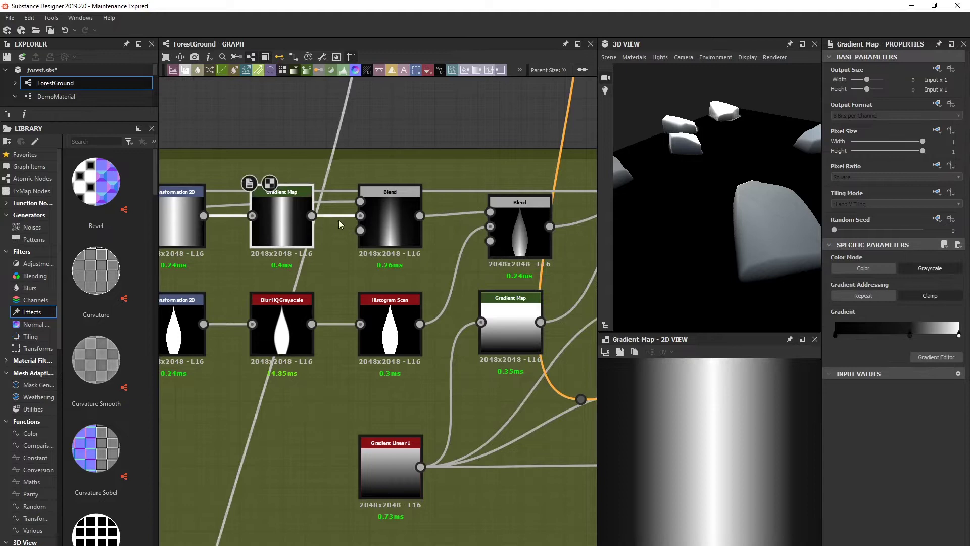
middle_drag(445, 315, 336, 306)
click(405, 221)
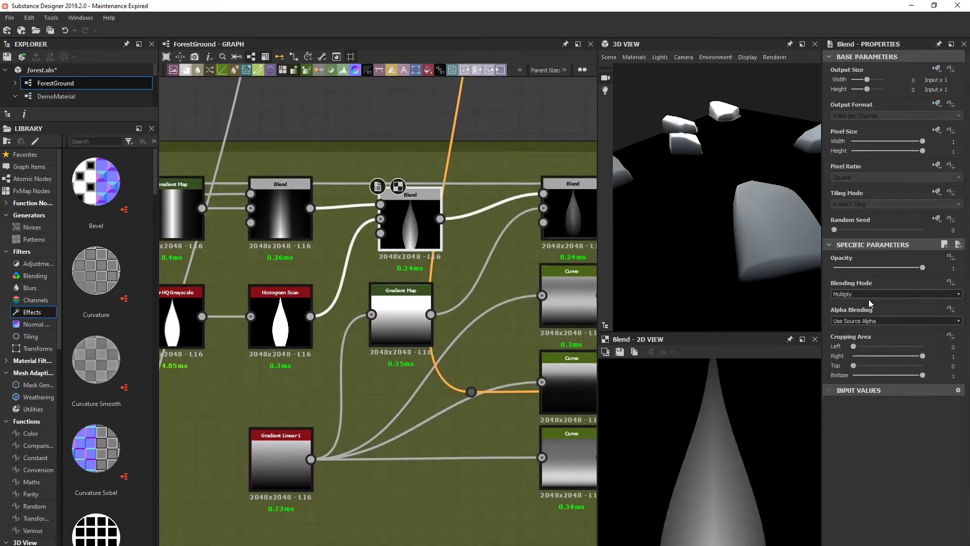
middle_drag(360, 422, 290, 344)
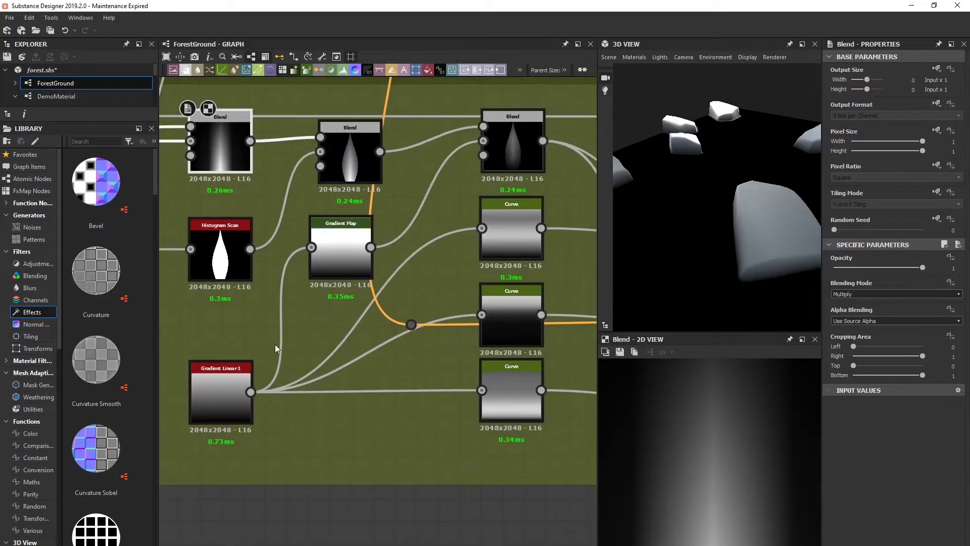
middle_drag(518, 170, 450, 199)
click(450, 200)
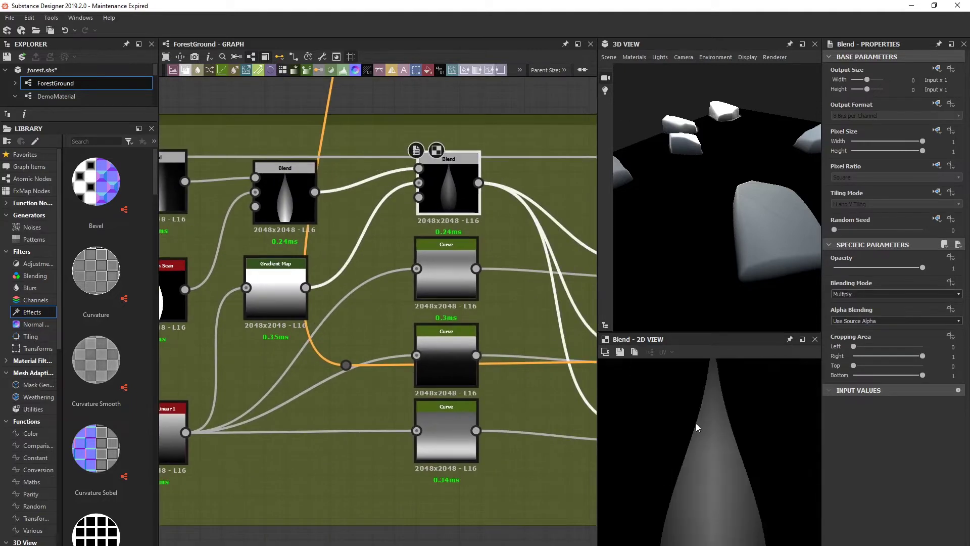
- Examine the full blade shape of the last Blend node and its connections to the three Directional Warp nodes
scroll(725, 475, down, 2)
middle_drag(522, 375, 406, 302)
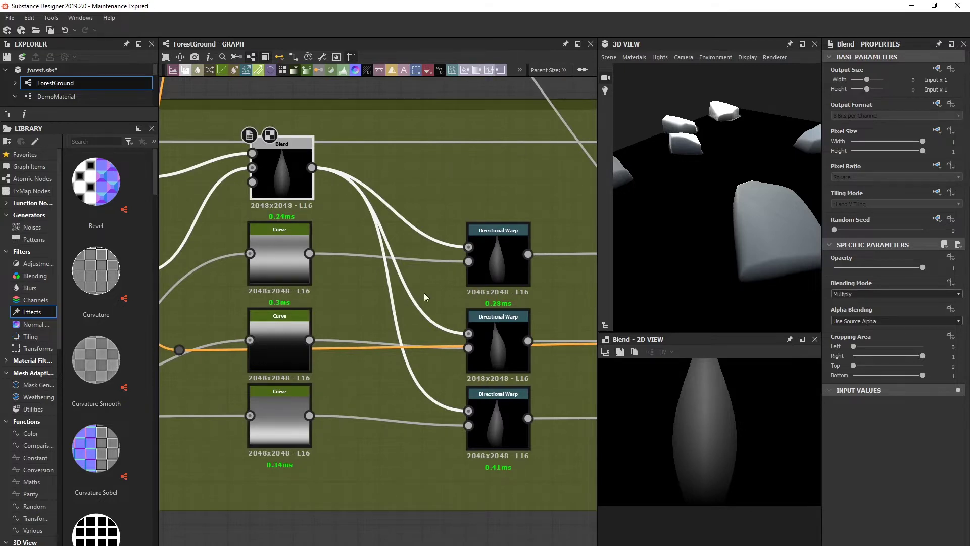
middle_drag(370, 324, 434, 350)
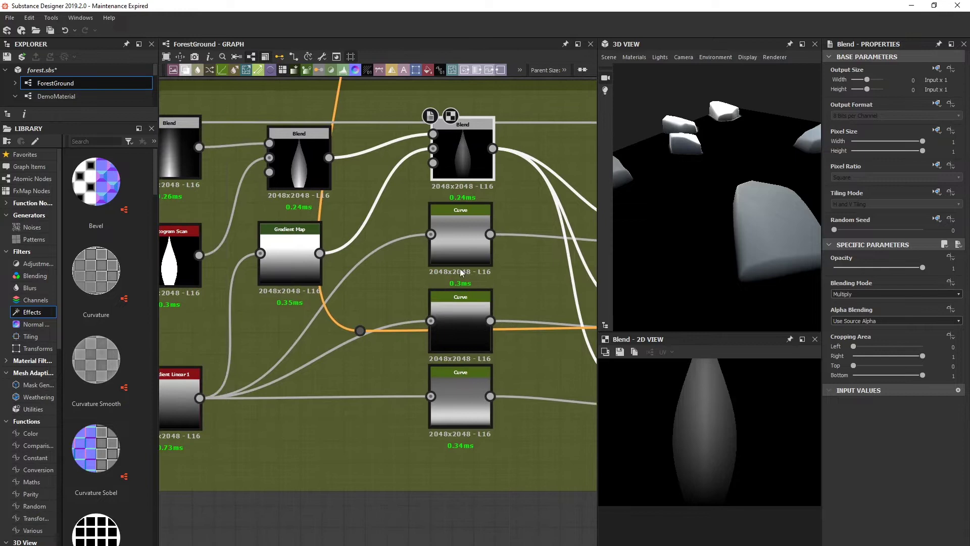
middle_drag(492, 238, 483, 257)
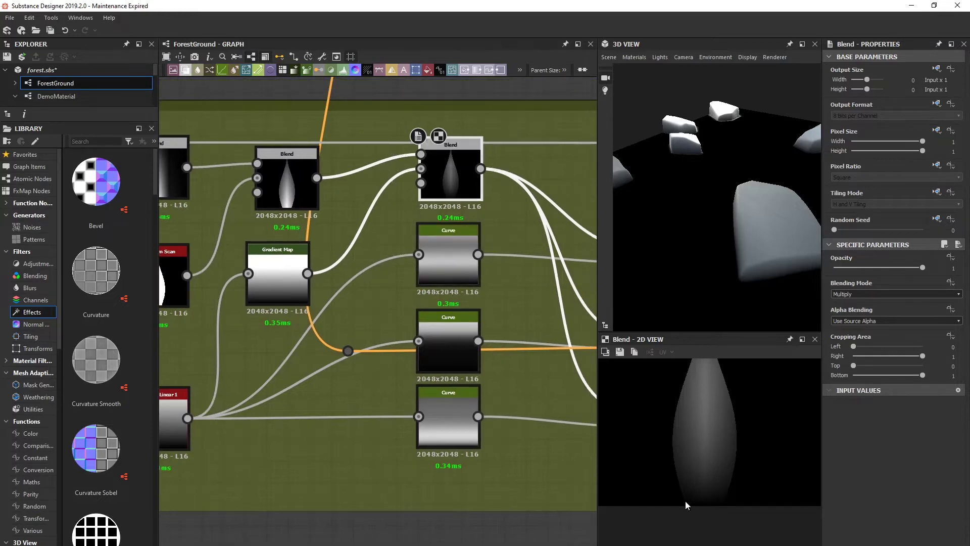
middle_drag(693, 459, 717, 518)
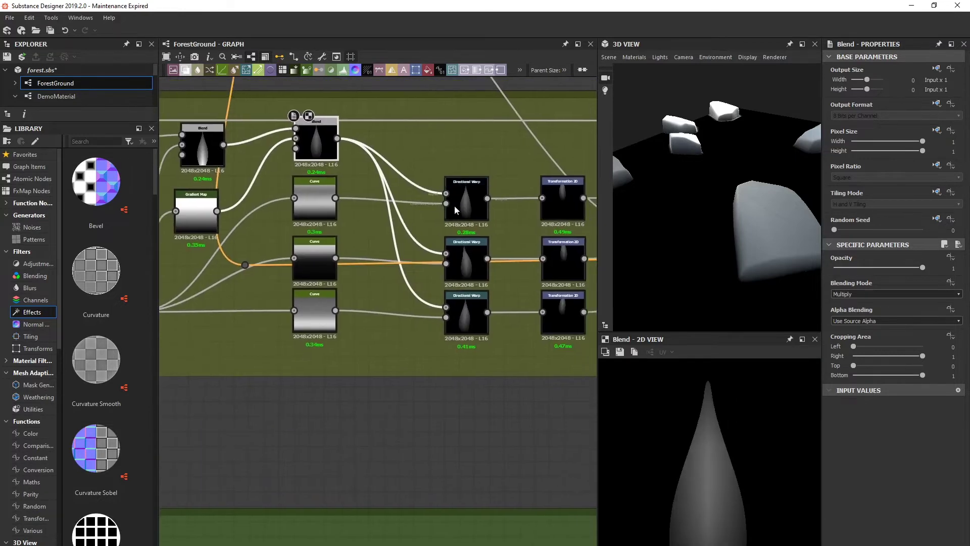
middle_drag(389, 162, 394, 185)
middle_drag(713, 434, 719, 362)
scroll(368, 309, up, 3)
- Preview Gradient Linear 1 and the three Curve nodes it feeds, comparing their curve profiles
double_click(308, 190)
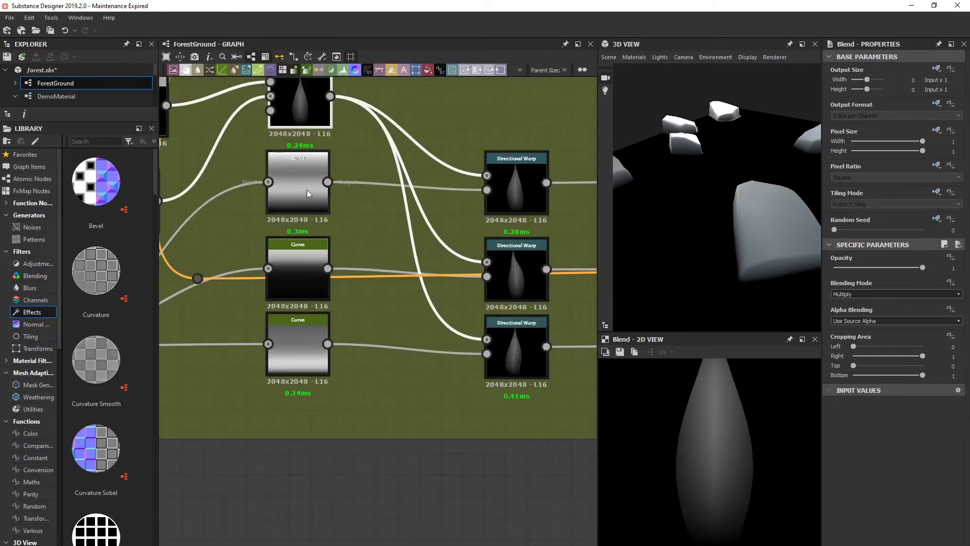
middle_drag(296, 333, 167, 351)
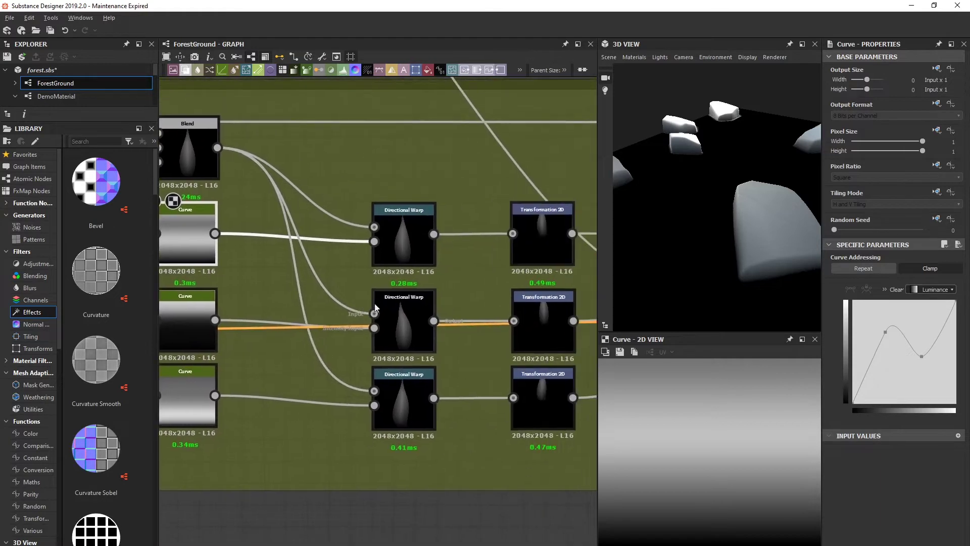
middle_drag(416, 247, 507, 289)
click(269, 335)
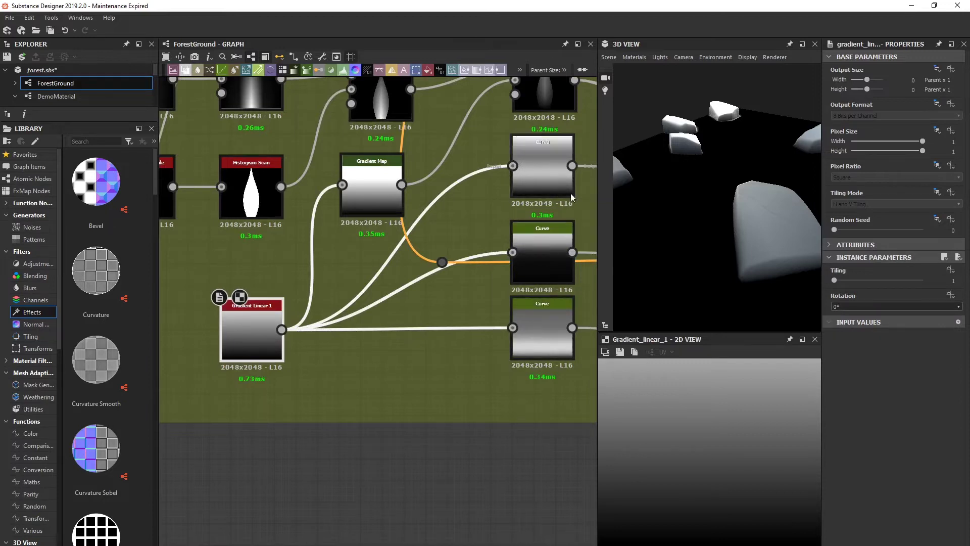
middle_drag(262, 331, 374, 223)
click(380, 216)
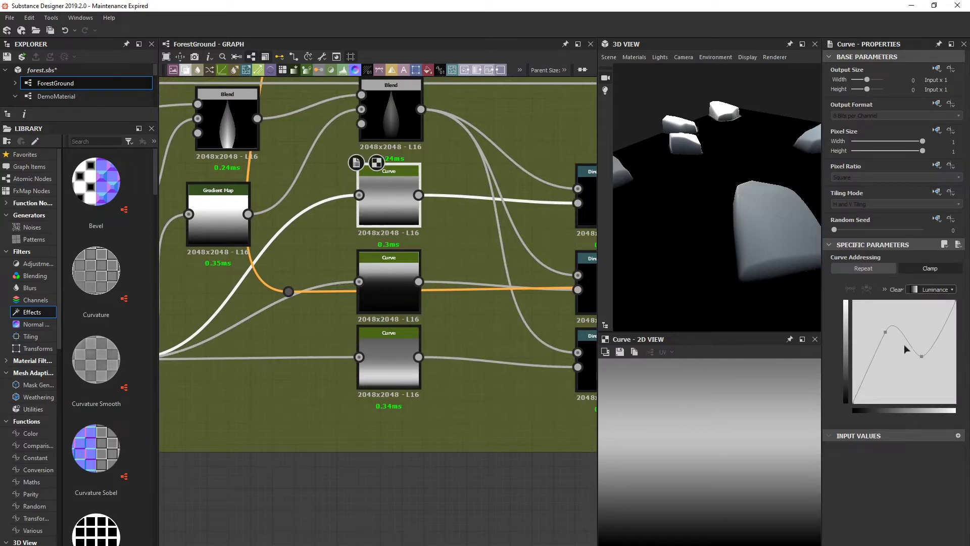
middle_drag(449, 342, 409, 349)
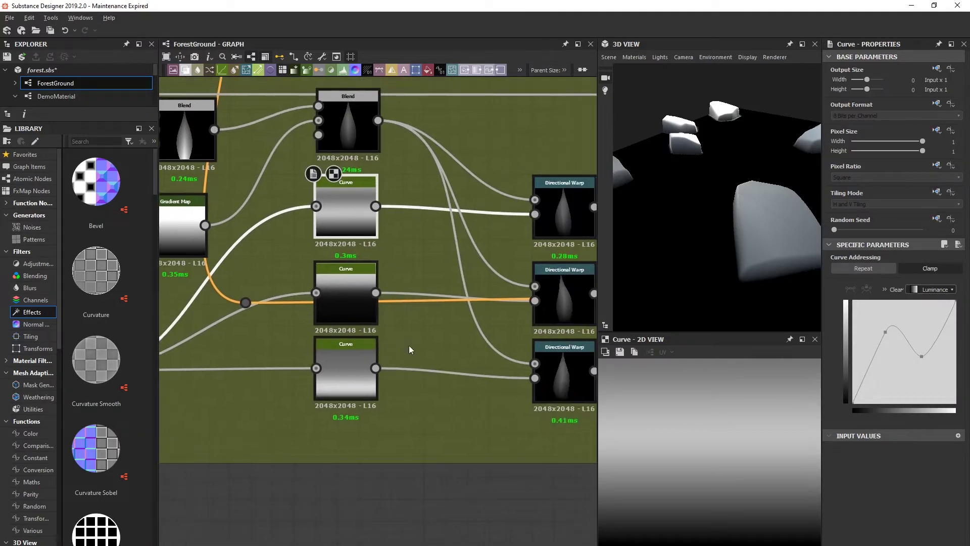
click(364, 314)
double_click(356, 380)
middle_drag(466, 410, 349, 423)
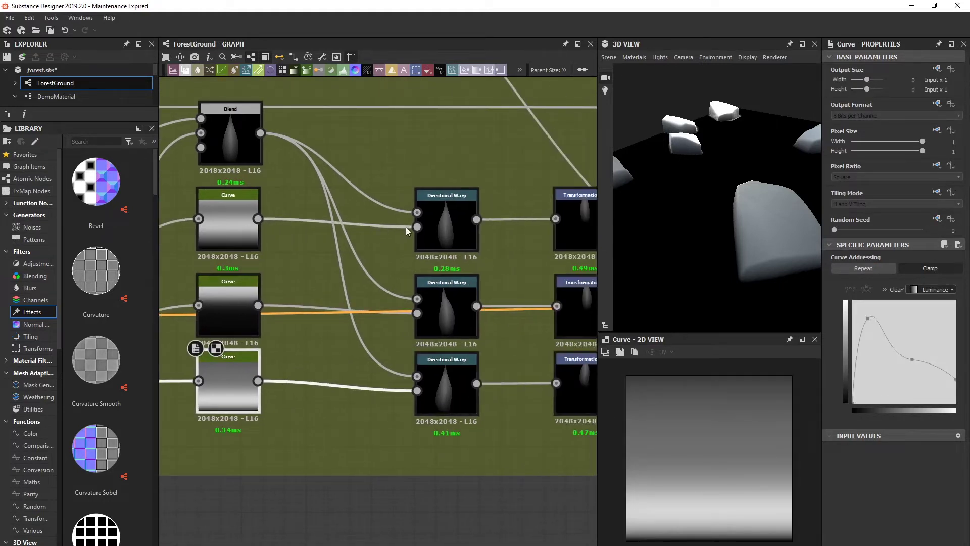
- Compare the blades bent by the Directional Warp nodes with the output of the first Transformation 2D
double_click(454, 220)
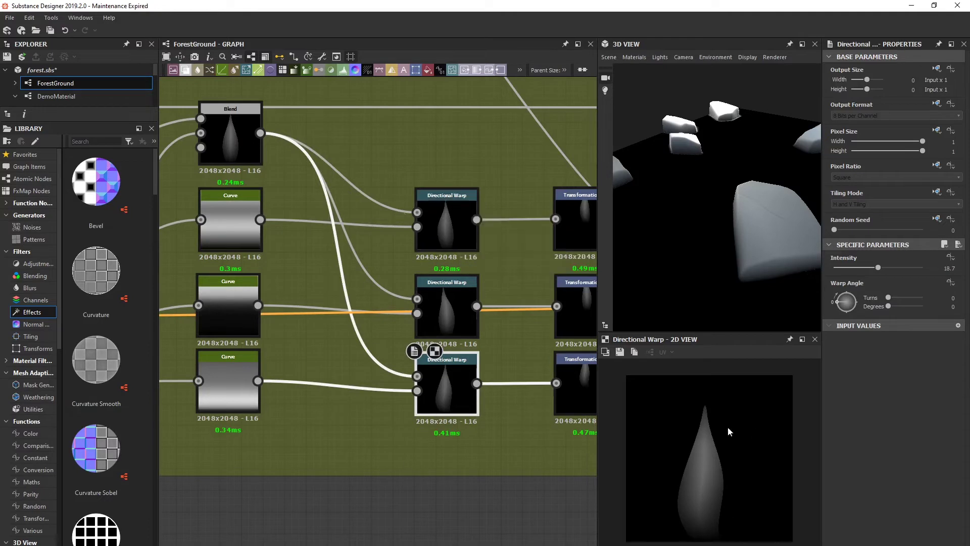
middle_drag(525, 426, 407, 403)
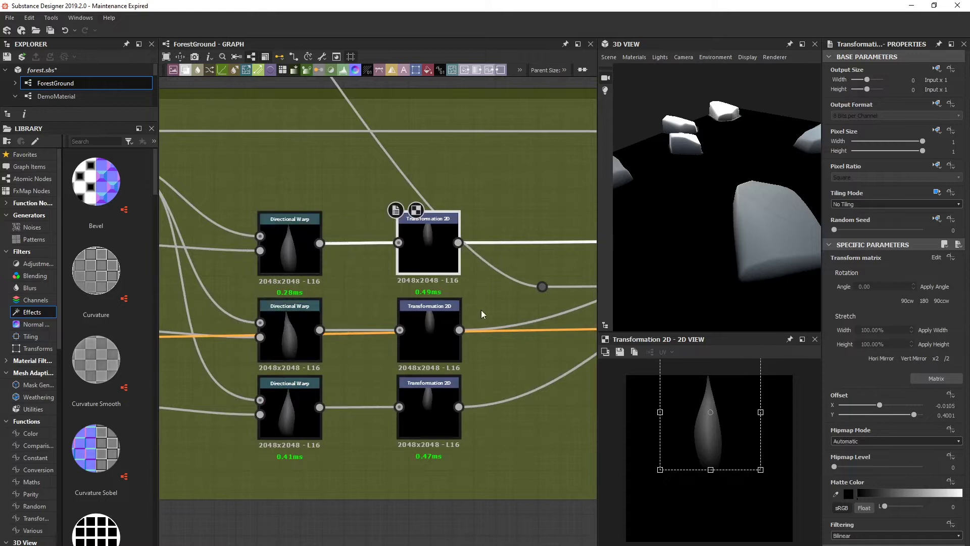
middle_drag(517, 383, 476, 370)
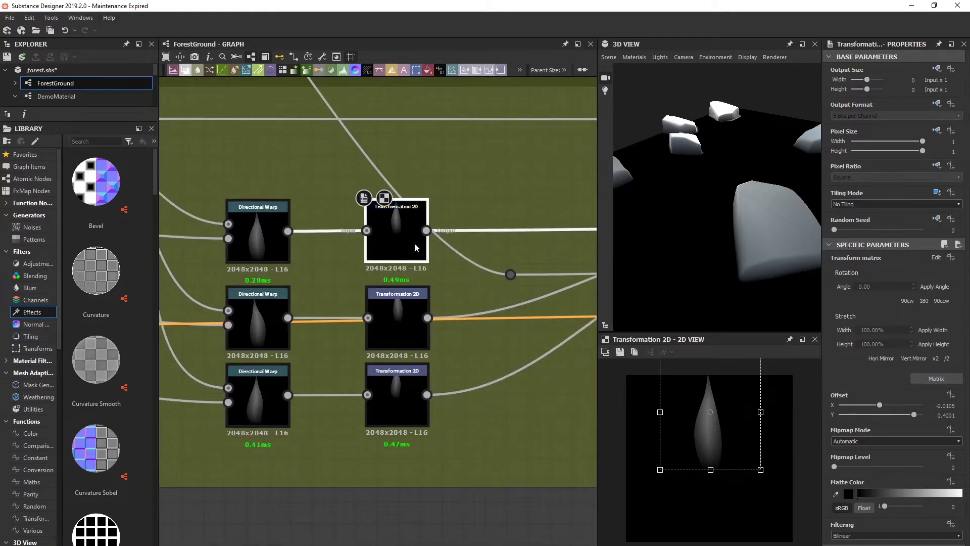
click(269, 242)
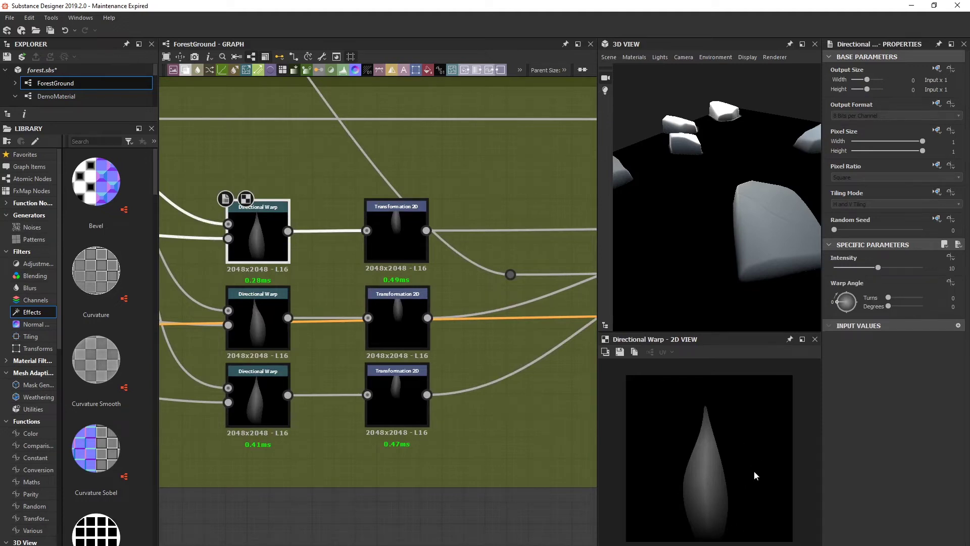
click(401, 244)
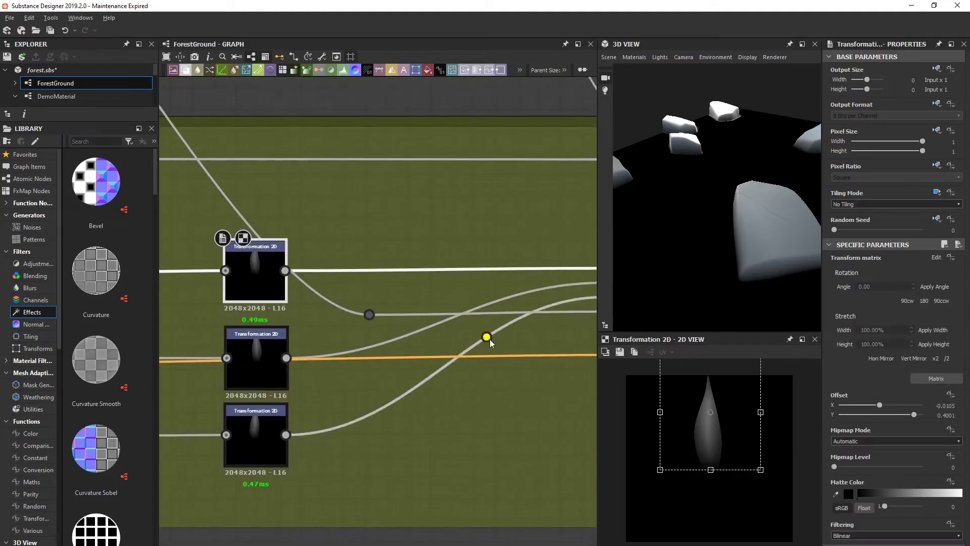
- Follow the Transformation 2D outputs towards the Tile Sampler and preview the second and third blade variations
alt+middle_drag(490, 343, 359, 343)
middle_drag(349, 288, 521, 265)
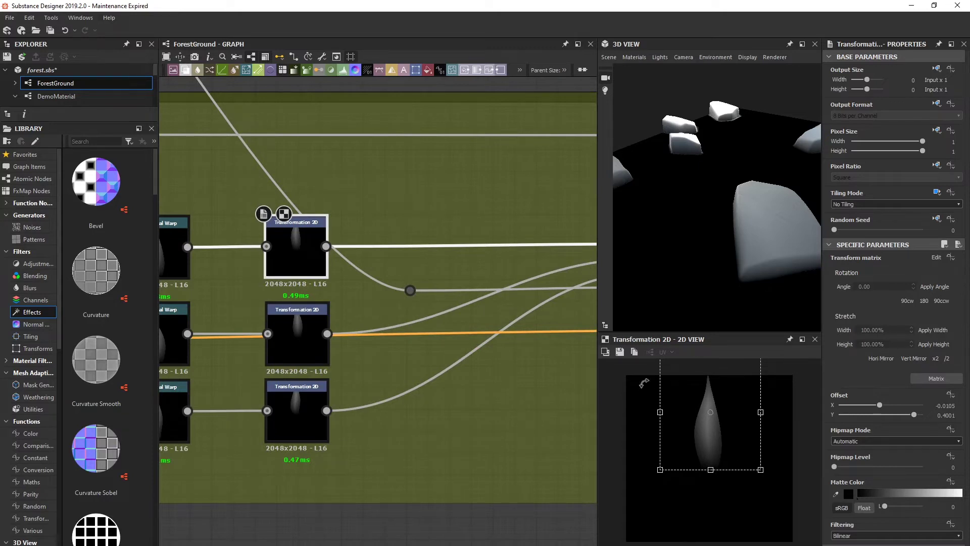
middle_drag(447, 365, 423, 329)
click(297, 301)
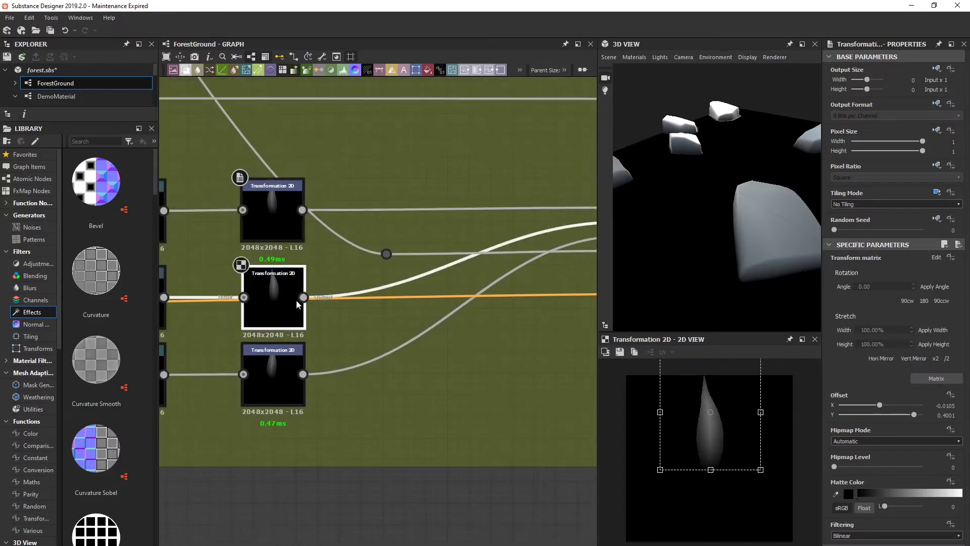
click(280, 362)
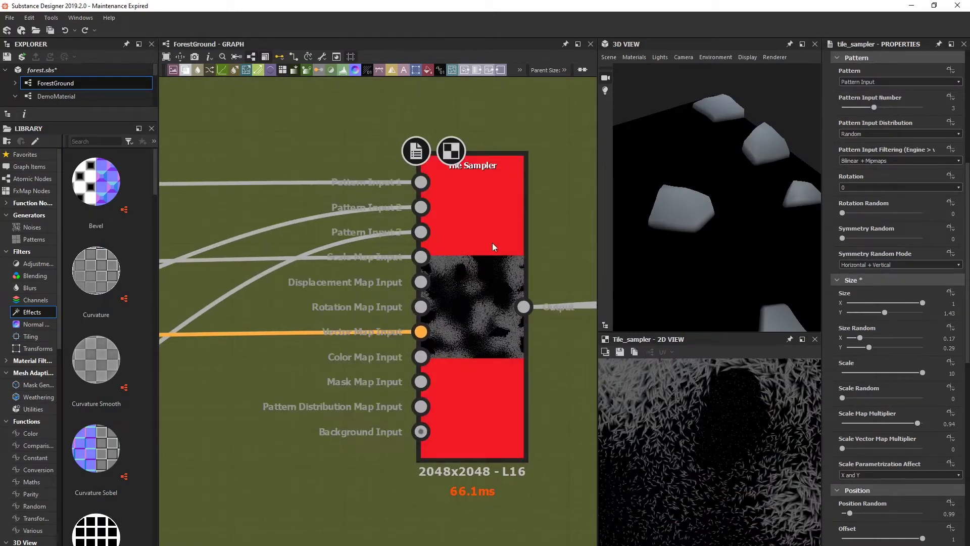
- Inspect the Grass Tile Sampler's scattered blades and view the rocks on the 3D model from several angles
scroll(770, 411, down, 2)
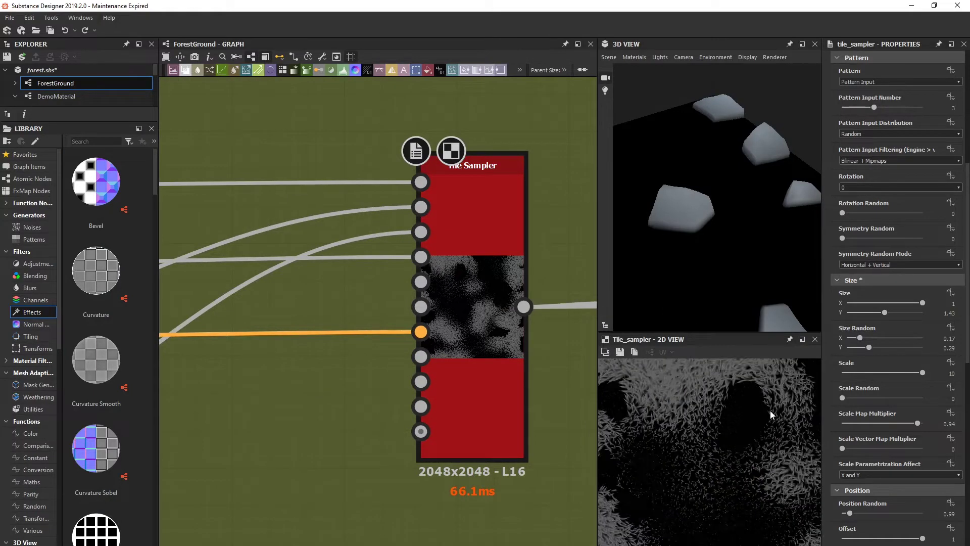
scroll(729, 407, down, 2)
scroll(729, 406, up, 1)
scroll(753, 418, up, 1)
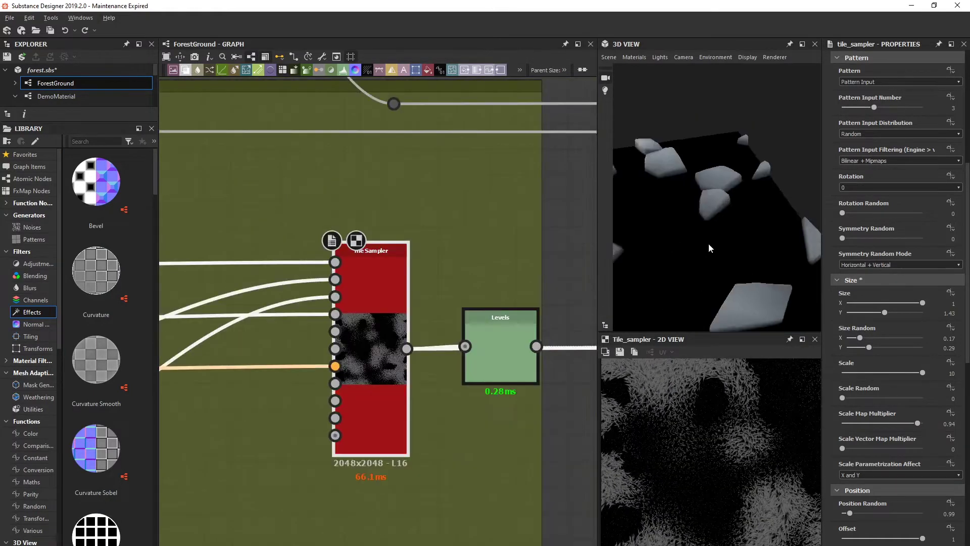
drag(709, 244, 735, 221)
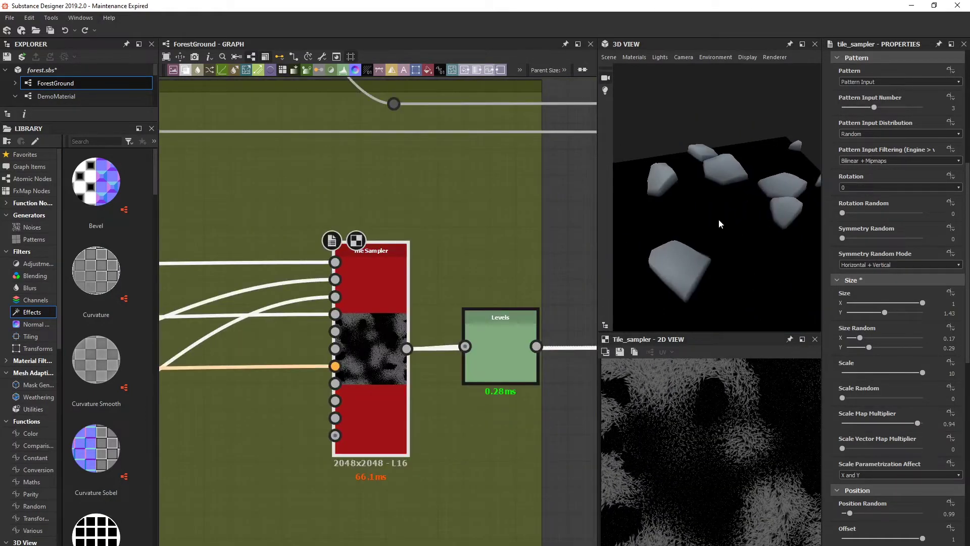
mouse_move(716, 218)
mouse_down()
mouse_move(713, 255)
mouse_move(719, 238)
mouse_move(796, 211)
mouse_move(703, 246)
mouse_move(743, 255)
mouse_move(721, 199)
mouse_up()
drag(736, 247, 726, 248)
- Trace the graph back to the GrassMask frame and preview the whole mask produced by its Blend node
middle_drag(339, 308, 415, 343)
scroll(415, 342, down, 5)
middle_drag(323, 278, 468, 393)
middle_drag(260, 221, 442, 308)
middle_drag(289, 213, 453, 268)
middle_drag(390, 199, 367, 473)
middle_drag(372, 314, 368, 352)
middle_drag(437, 388, 434, 206)
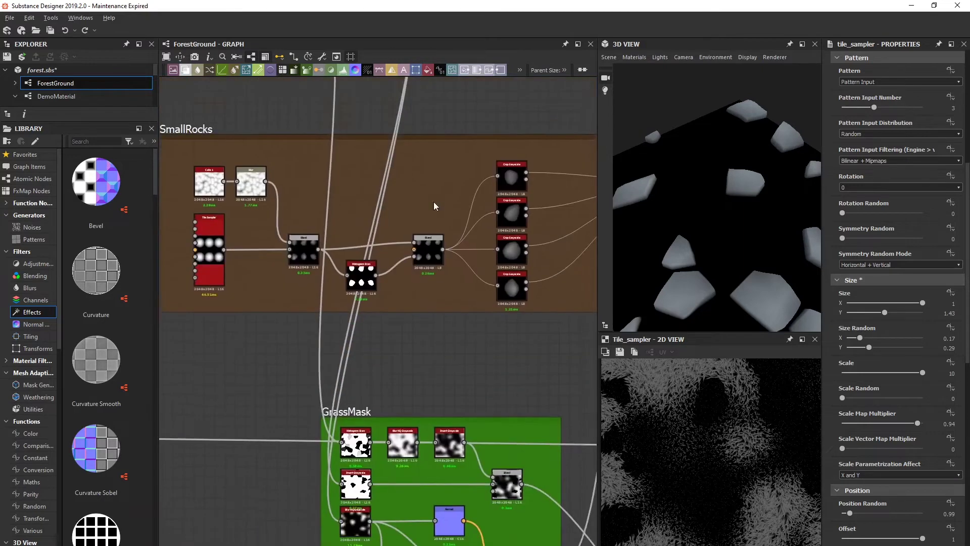
middle_drag(413, 476, 426, 326)
scroll(424, 320, up, 4)
middle_drag(523, 338, 424, 289)
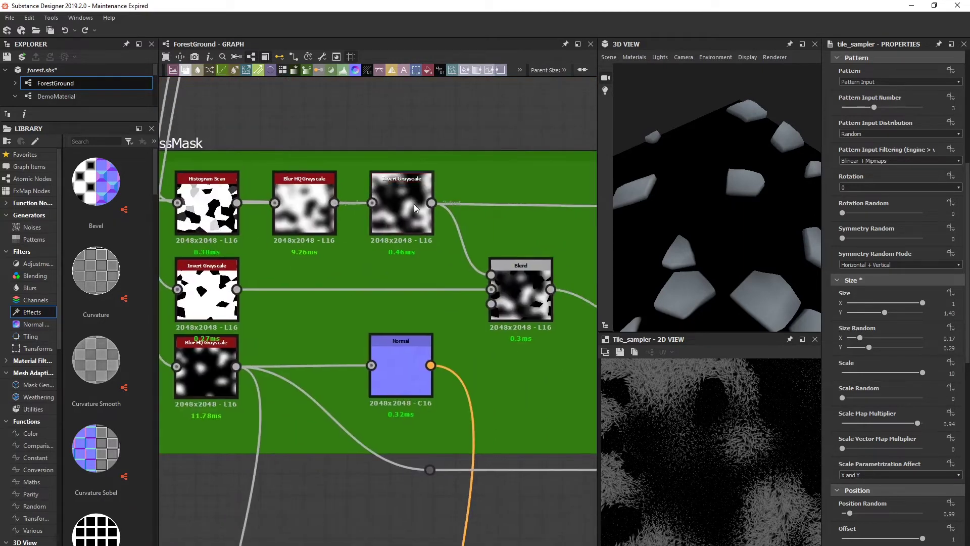
middle_drag(521, 296, 458, 273)
double_click(458, 273)
middle_drag(593, 418, 438, 339)
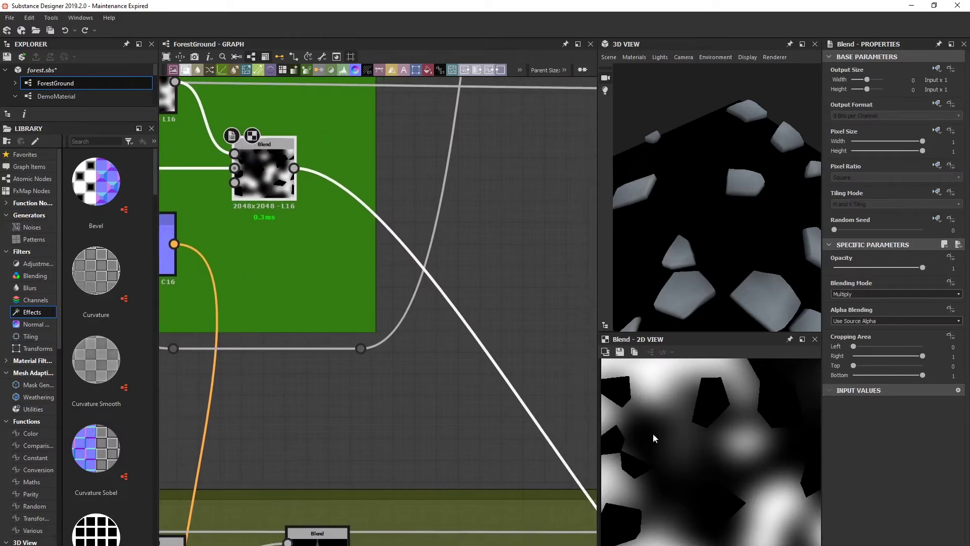
key(f)
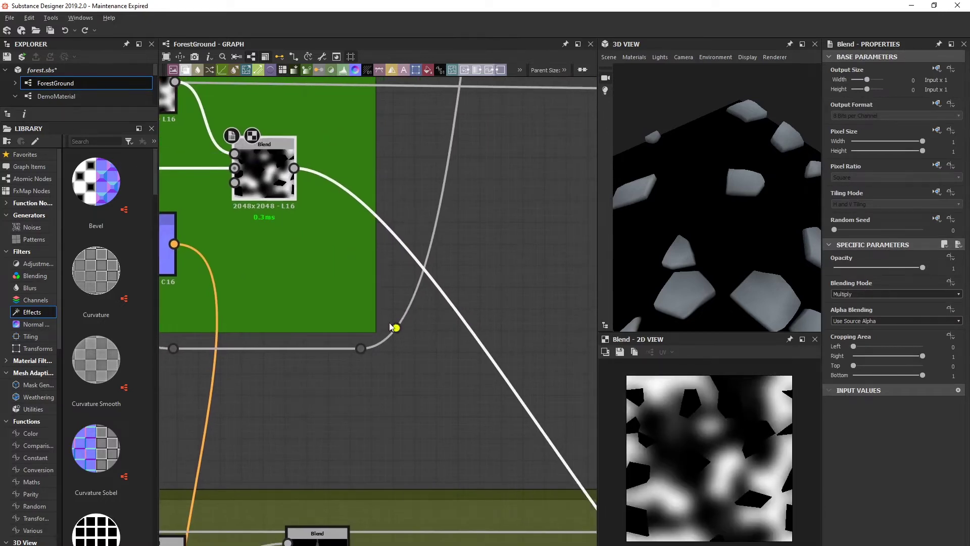
- Follow the GrassMask Blend output to the Grass Tile Sampler and examine its blade distribution up close
scroll(389, 327, down, 1)
middle_drag(357, 329, 453, 334)
scroll(526, 351, down, 2)
middle_drag(529, 352, 250, 125)
middle_drag(567, 351, 402, 299)
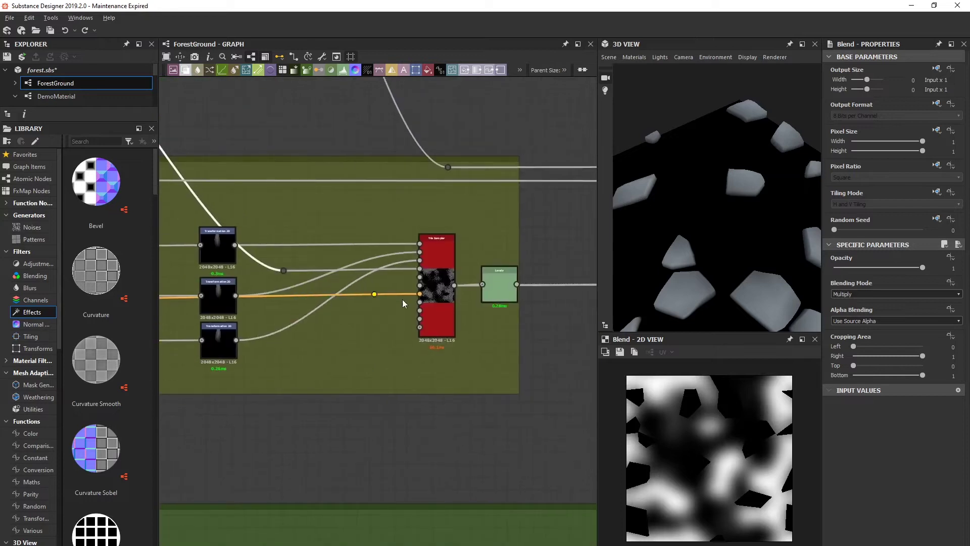
scroll(402, 299, up, 3)
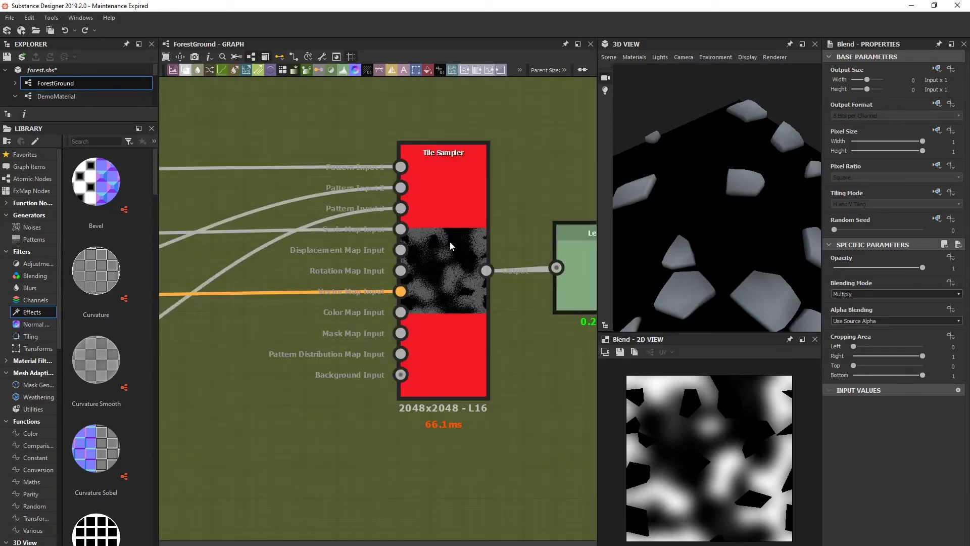
double_click(440, 183)
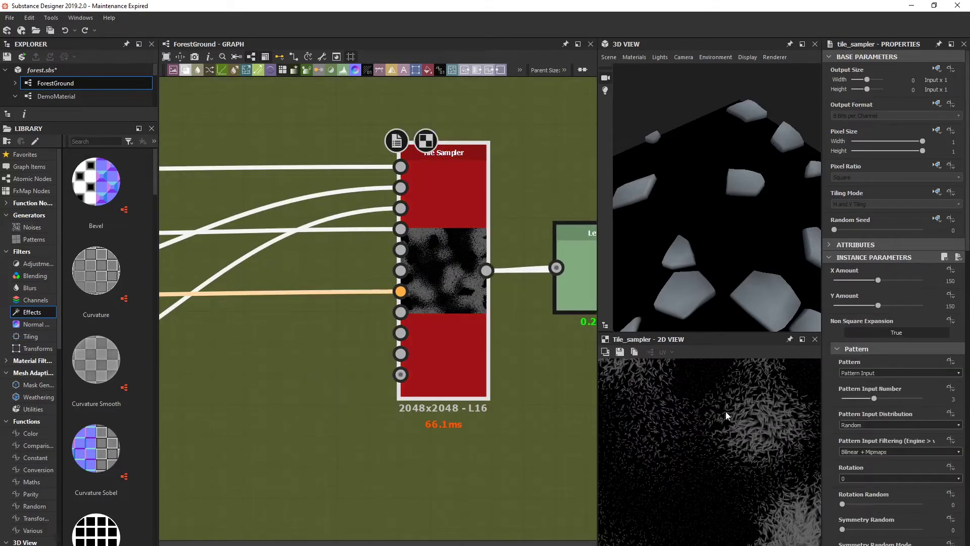
middle_drag(742, 365, 717, 427)
mouse_move(649, 500)
middle_down()
mouse_move(699, 440)
mouse_move(770, 455)
mouse_move(728, 477)
middle_up()
middle_drag(661, 420, 698, 430)
scroll(702, 436, up, 3)
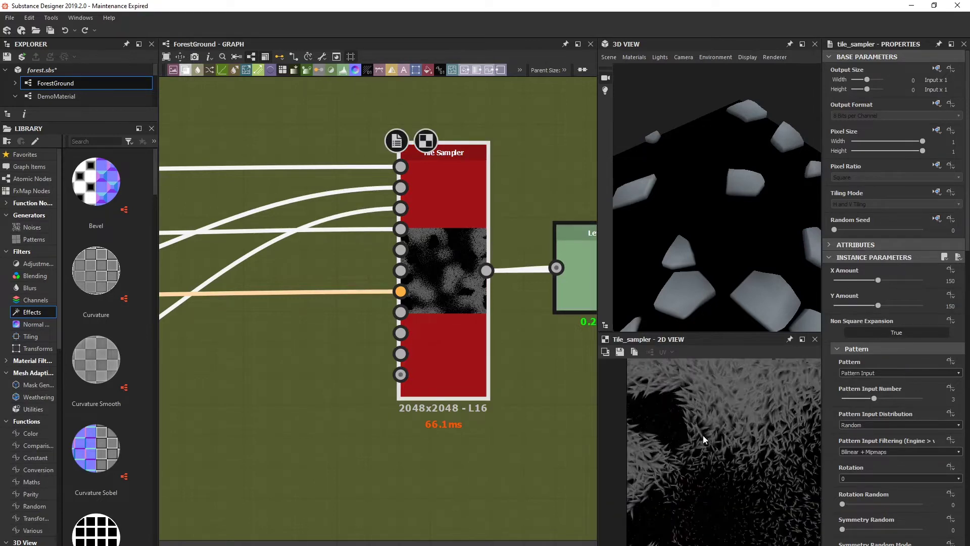
- Preview the GrassMask Blend again and trace its connection down to the Tile Sampler's input
scroll(401, 268, down, 5)
middle_drag(245, 110, 663, 447)
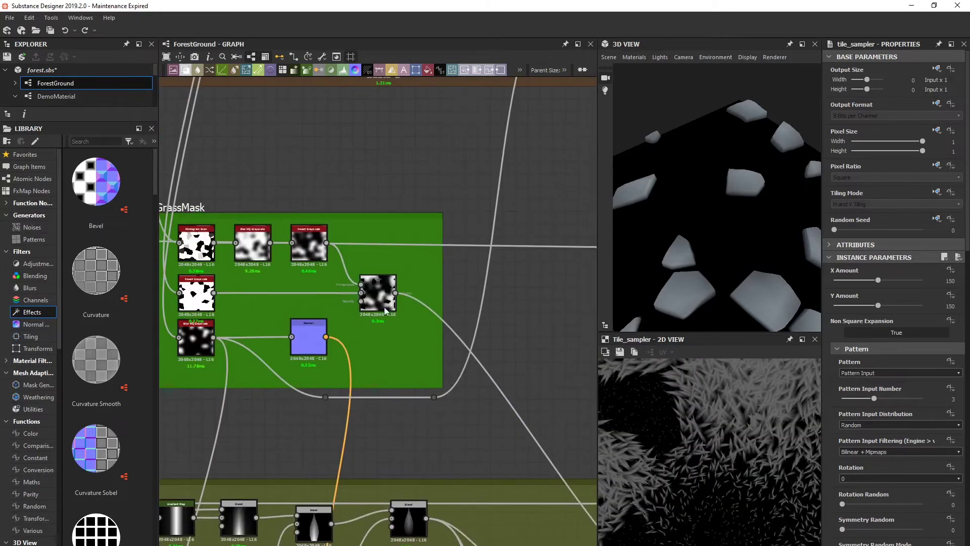
double_click(382, 299)
middle_drag(539, 437, 322, 264)
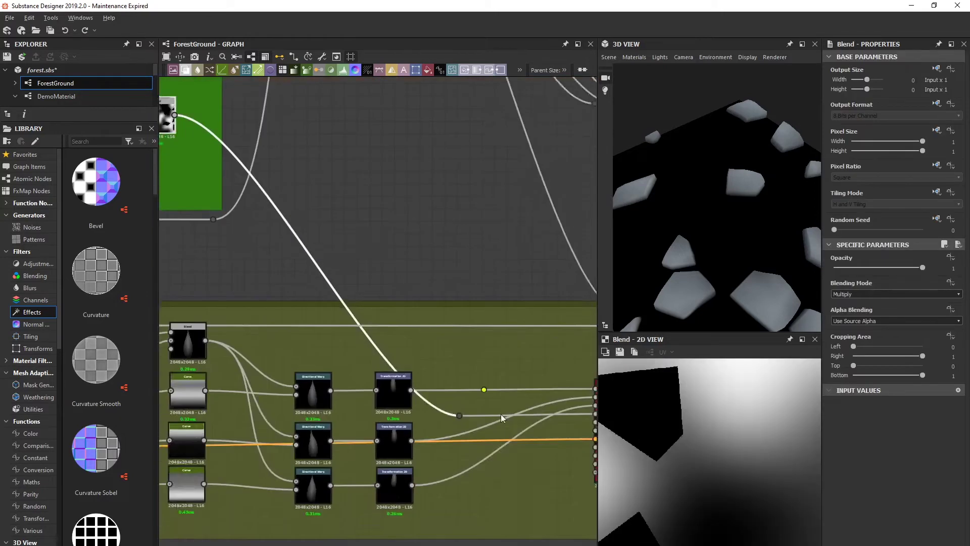
- Review the Grass Tile Sampler's blades and its Pattern and Size parameters, holding Scale Random at 0
middle_drag(506, 400, 253, 303)
scroll(260, 300, up, 3)
click(260, 301)
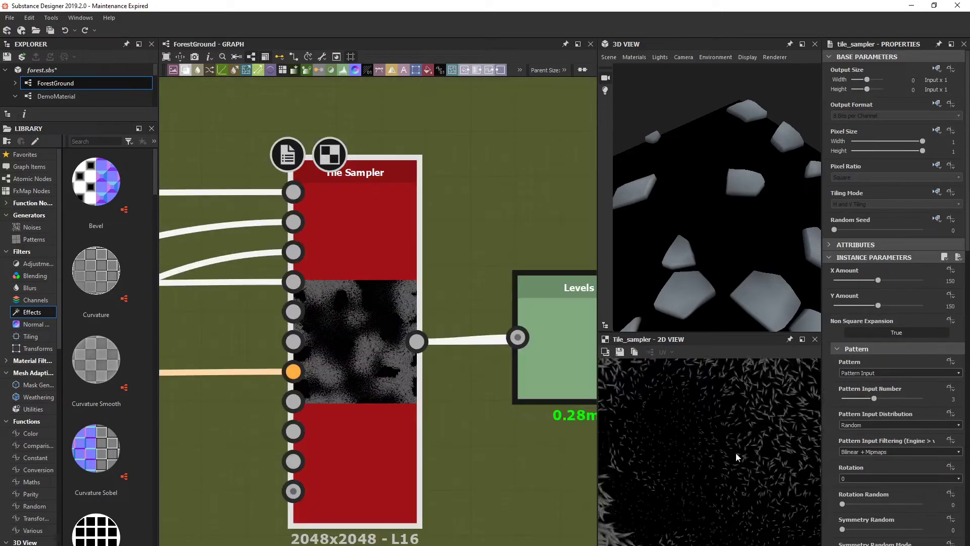
middle_drag(766, 475, 742, 416)
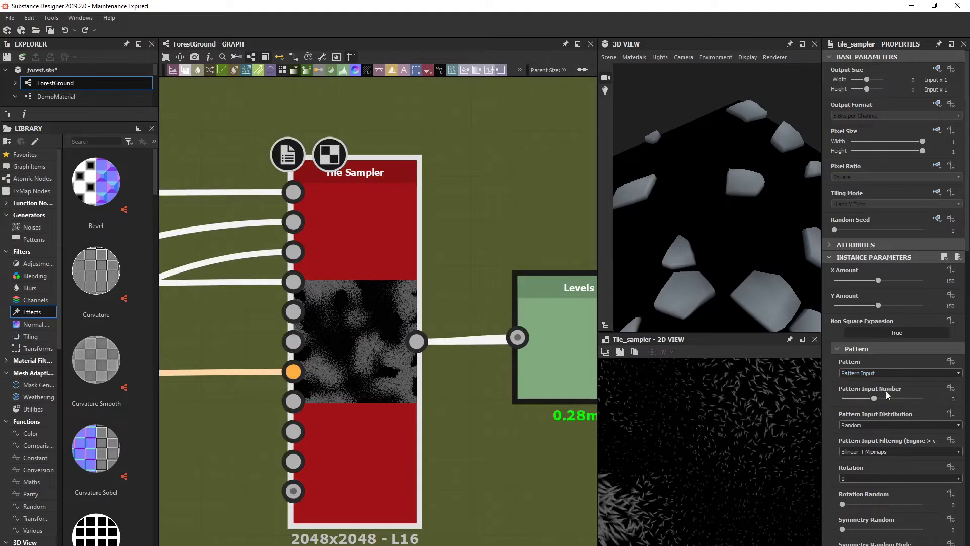
scroll(865, 445, down, 3)
scroll(865, 486, down, 4)
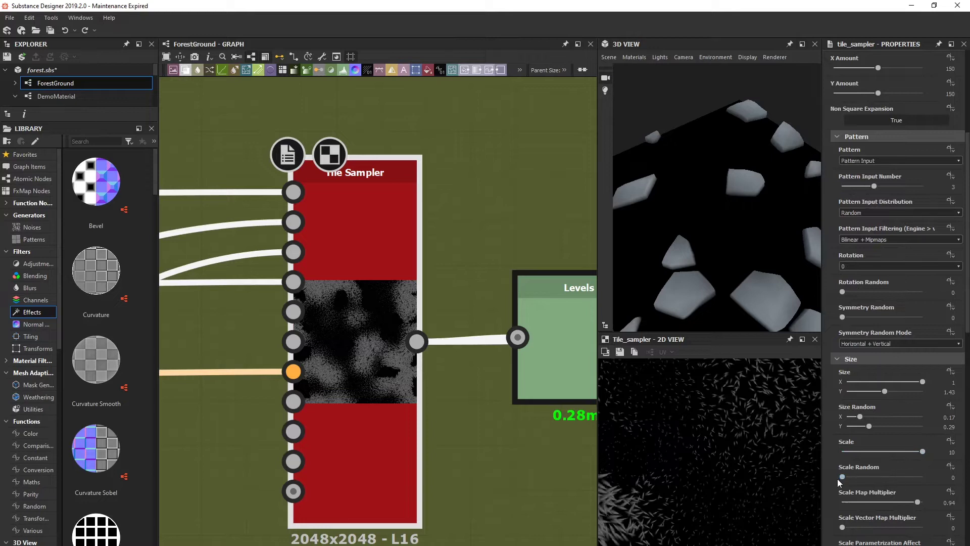
drag(843, 476, 823, 479)
- View the Tile Sampler's named map inputs and the distribution of its grass output
middle_drag(351, 392, 434, 389)
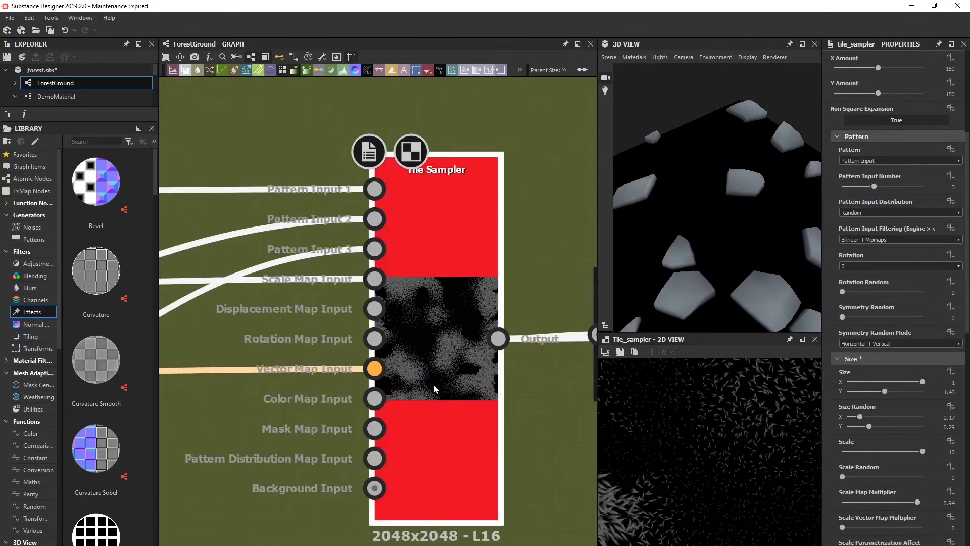
scroll(433, 388, down, 4)
scroll(678, 433, down, 4)
middle_drag(680, 439, 702, 444)
scroll(702, 444, up, 4)
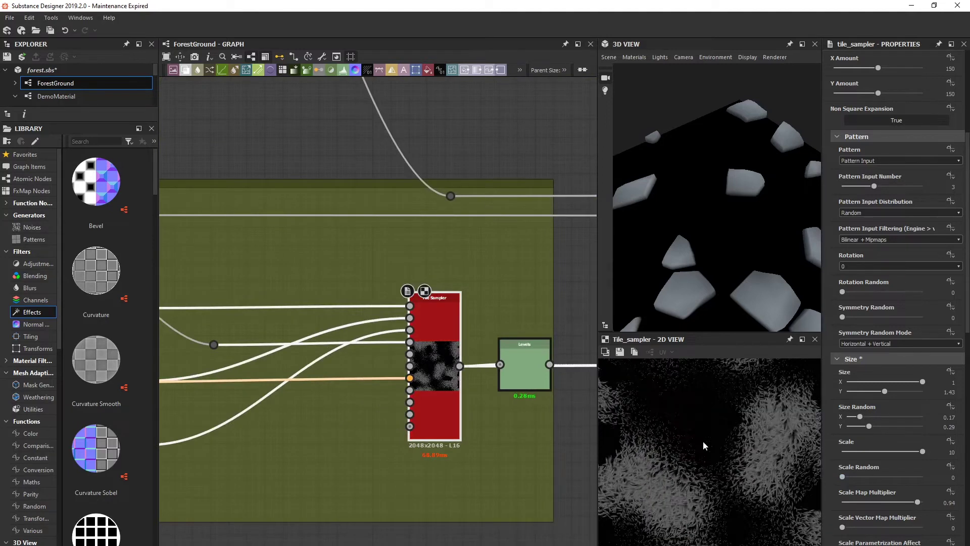
- Trace the graph back to the GrassMask frame and preview its Normal node
middle_drag(300, 322, 349, 328)
scroll(349, 328, down, 5)
middle_drag(204, 226, 490, 350)
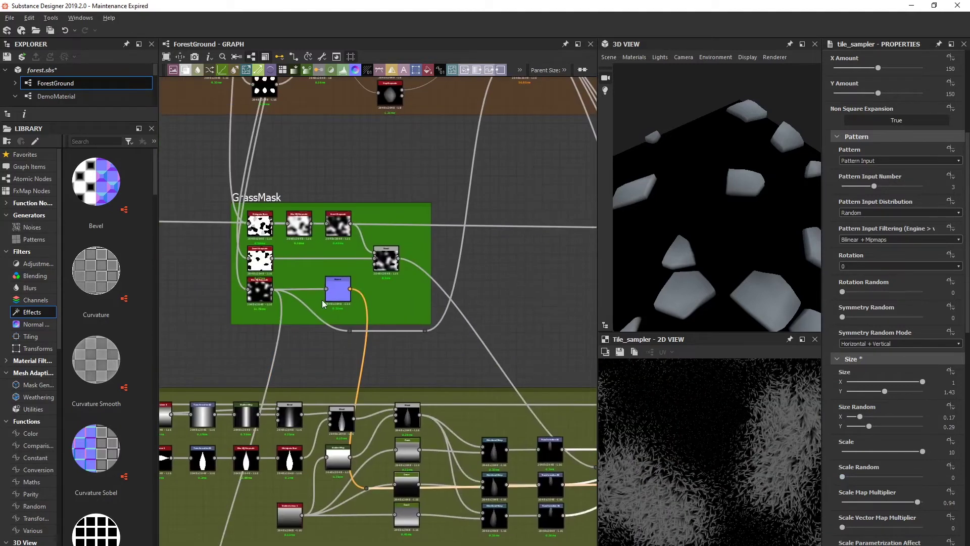
middle_drag(322, 296, 379, 308)
scroll(379, 307, up, 4)
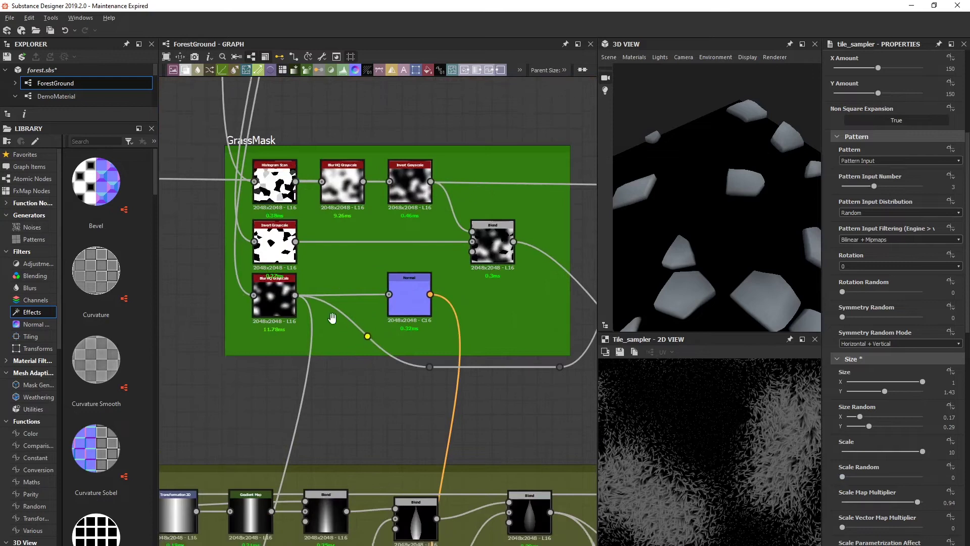
middle_drag(290, 315, 265, 261)
double_click(388, 258)
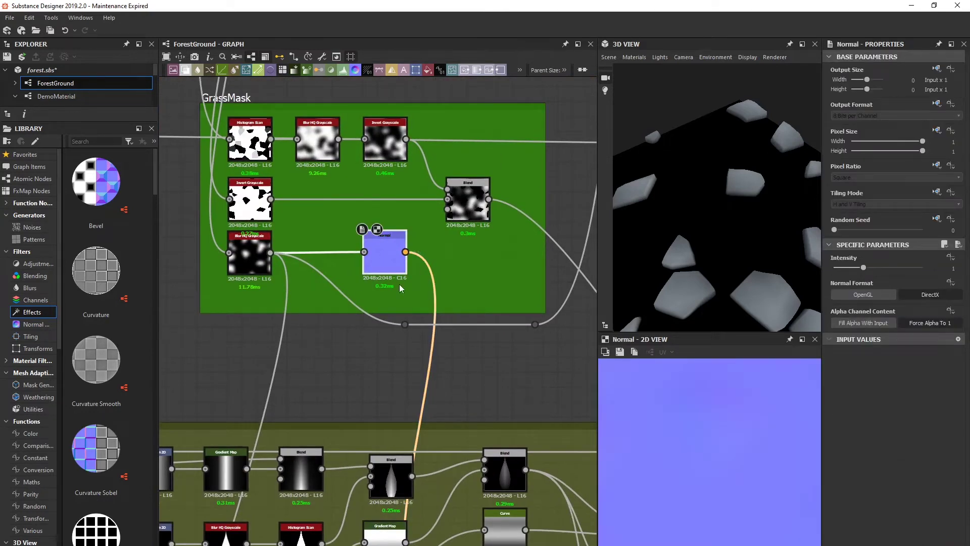
- Follow the Normal output to the Tile Sampler's Vector Map Input and preview the resulting blade directions
middle_drag(501, 408, 385, 252)
middle_drag(470, 449, 132, 355)
scroll(457, 339, up, 7)
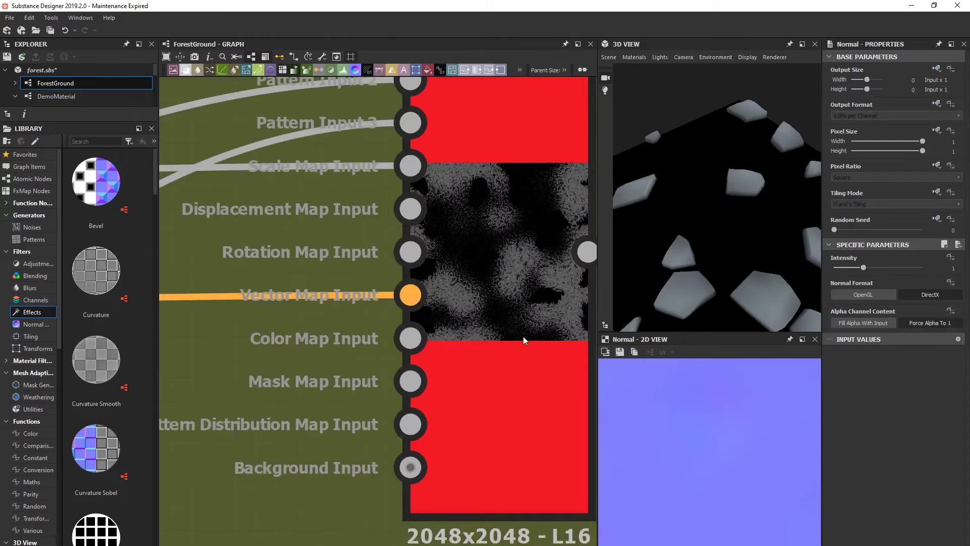
middle_drag(524, 337, 463, 350)
click(484, 281)
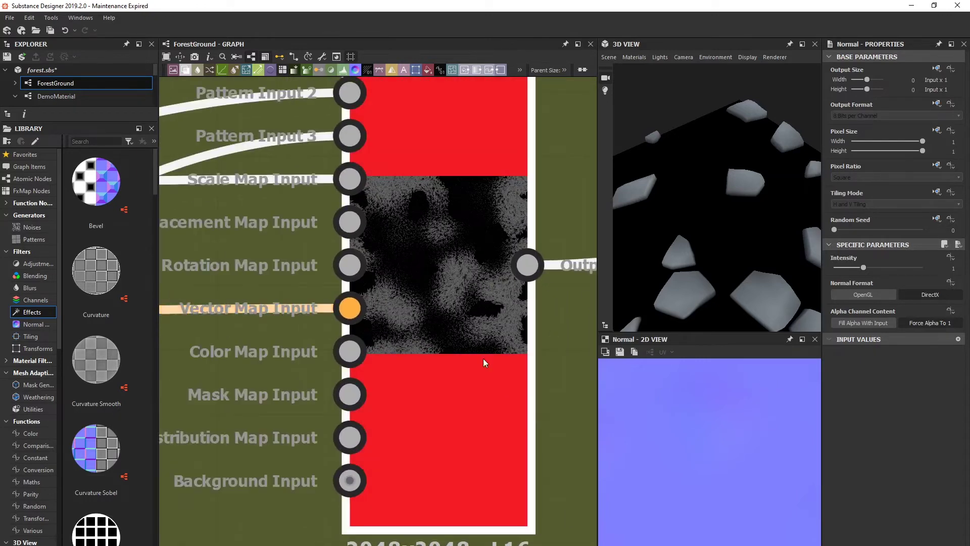
double_click(447, 350)
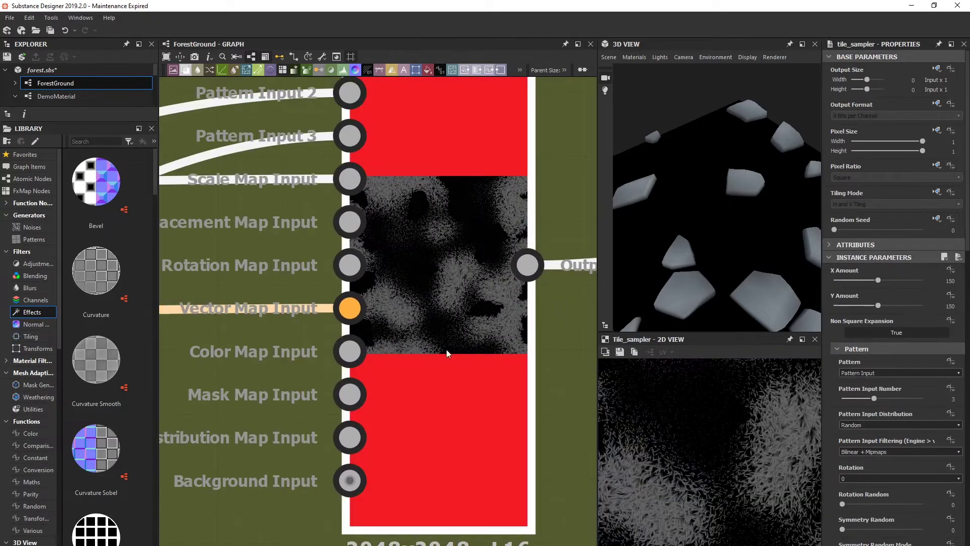
scroll(696, 446, up, 3)
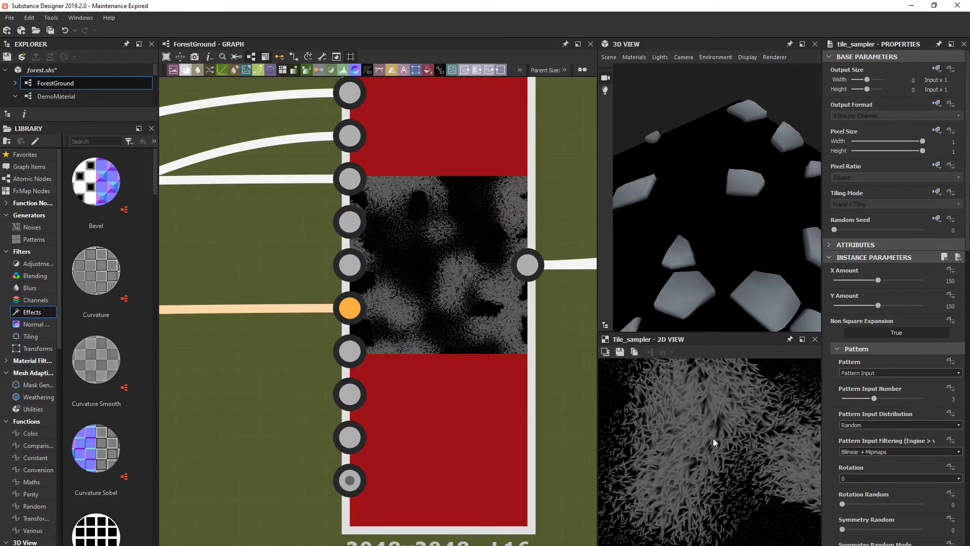
- Preview the Tile Sampler output again and examine the tiny blades in the sparse dark areas up close
scroll(398, 392, down, 5)
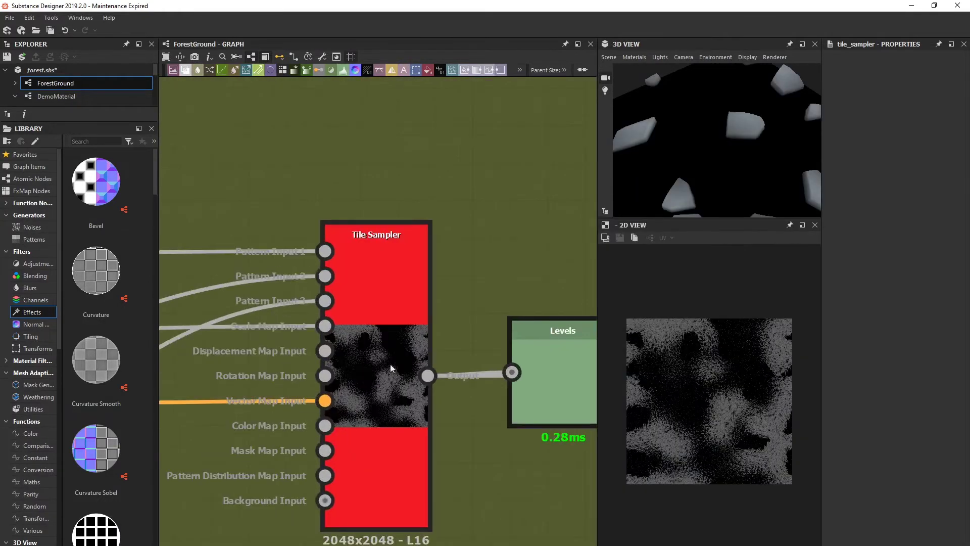
double_click(387, 340)
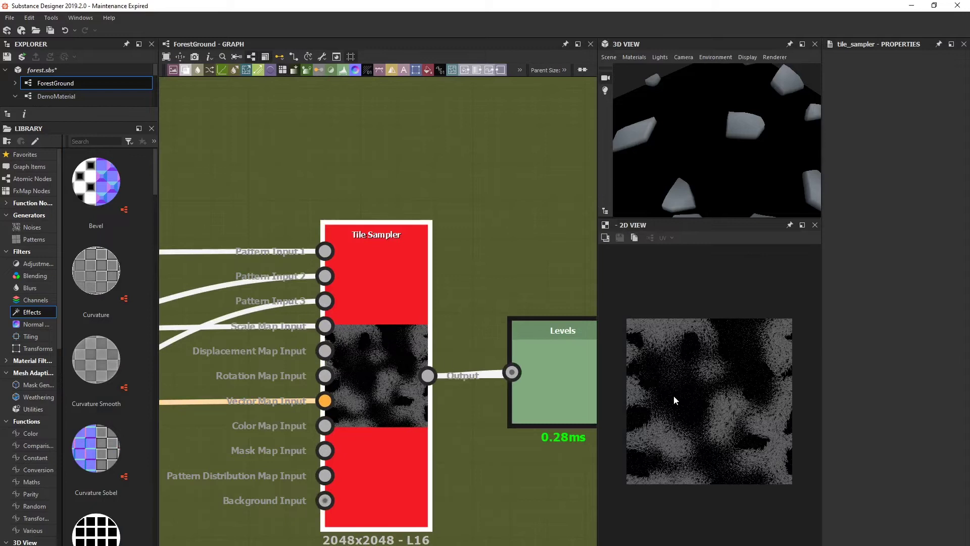
middle_drag(728, 397, 750, 387)
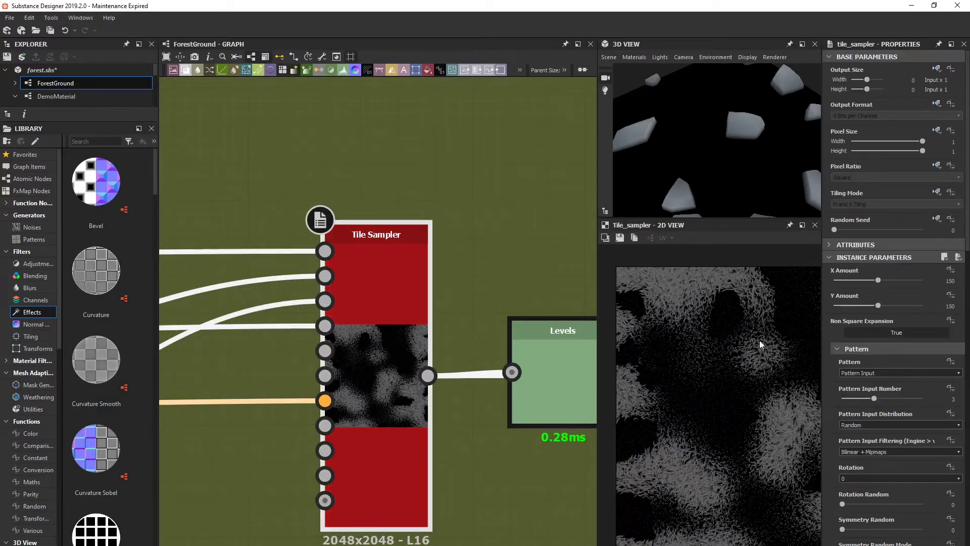
scroll(749, 416, up, 2)
scroll(708, 421, up, 2)
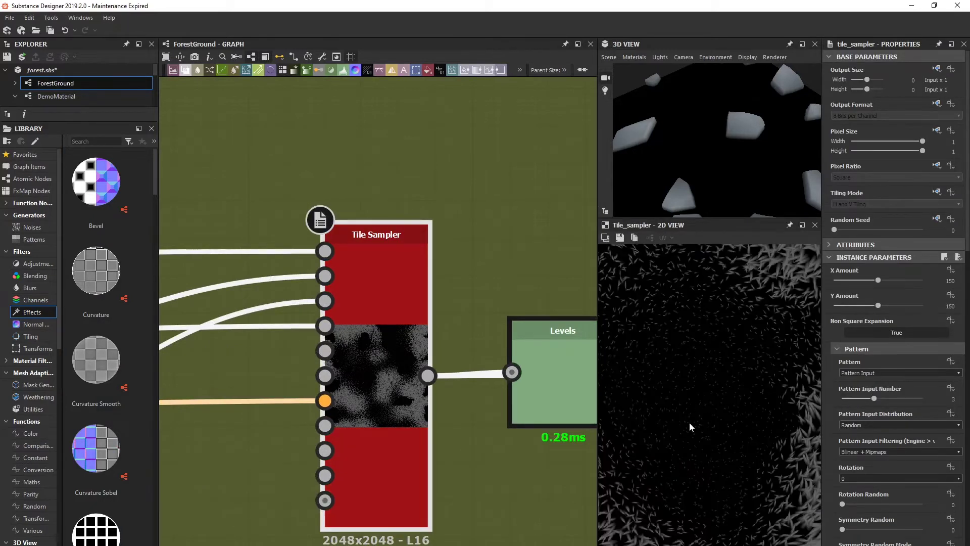
scroll(692, 422, up, 2)
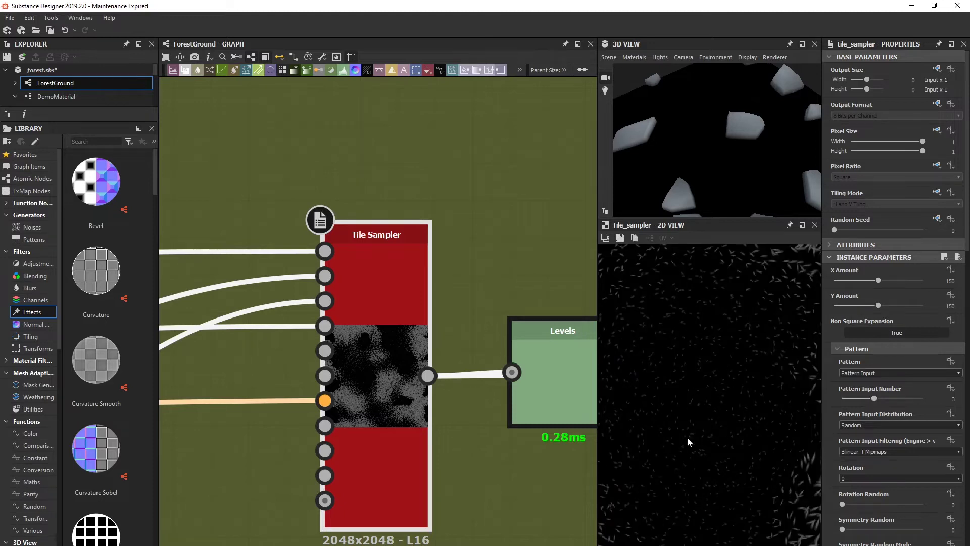
- Duplicate the Grass Tile Sampler with its input connections and place the copy just below the Grass frame
scroll(462, 397, down, 4)
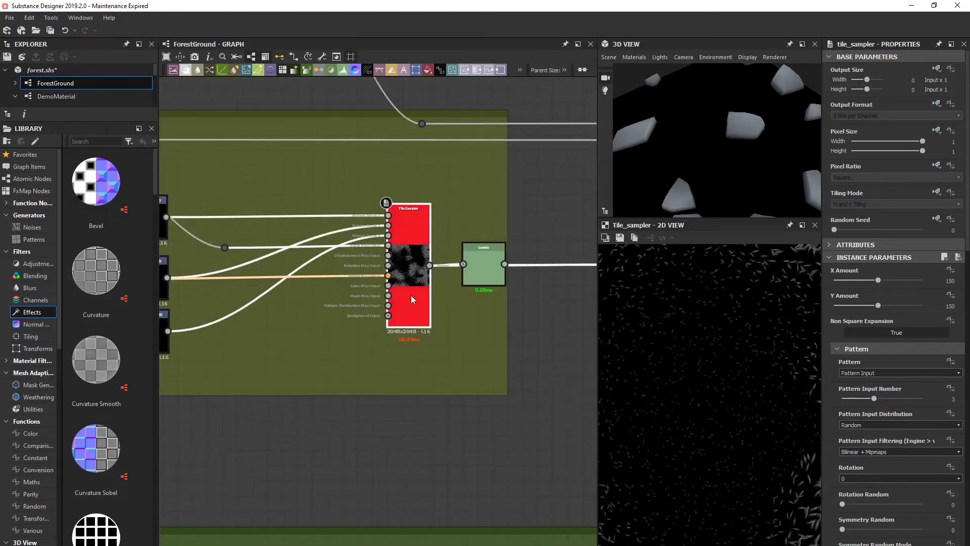
middle_drag(430, 330, 417, 284)
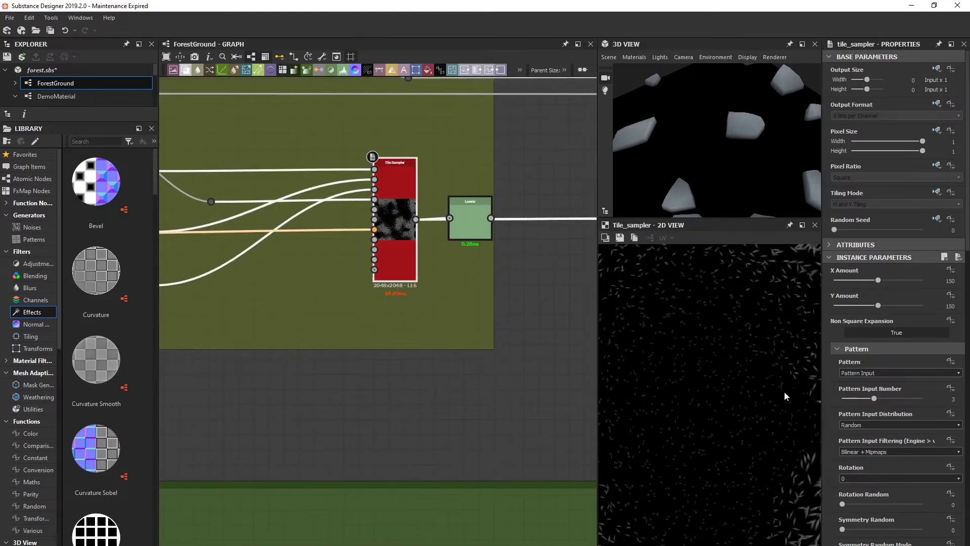
drag(477, 343, 440, 287)
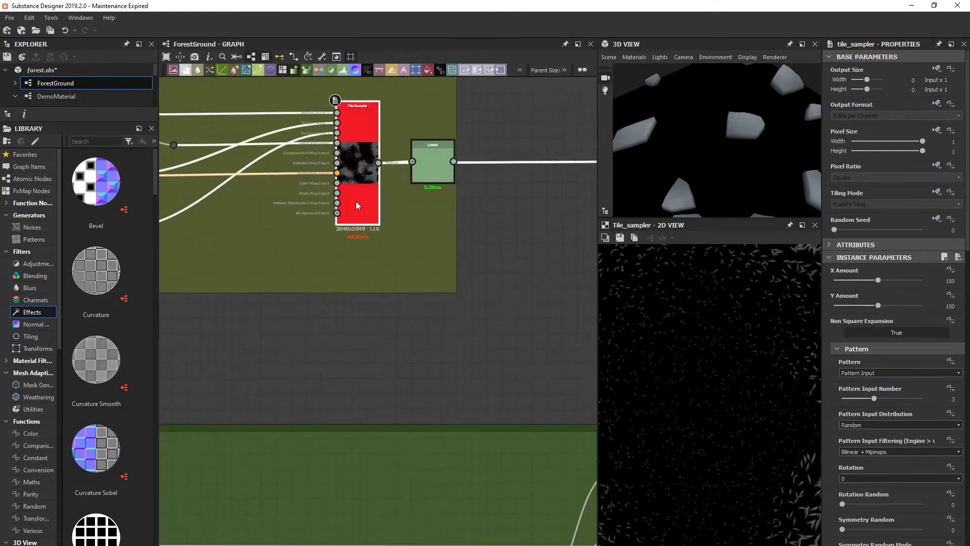
key(ctrl+v)
drag(376, 298, 402, 342)
middle_drag(407, 309, 507, 334)
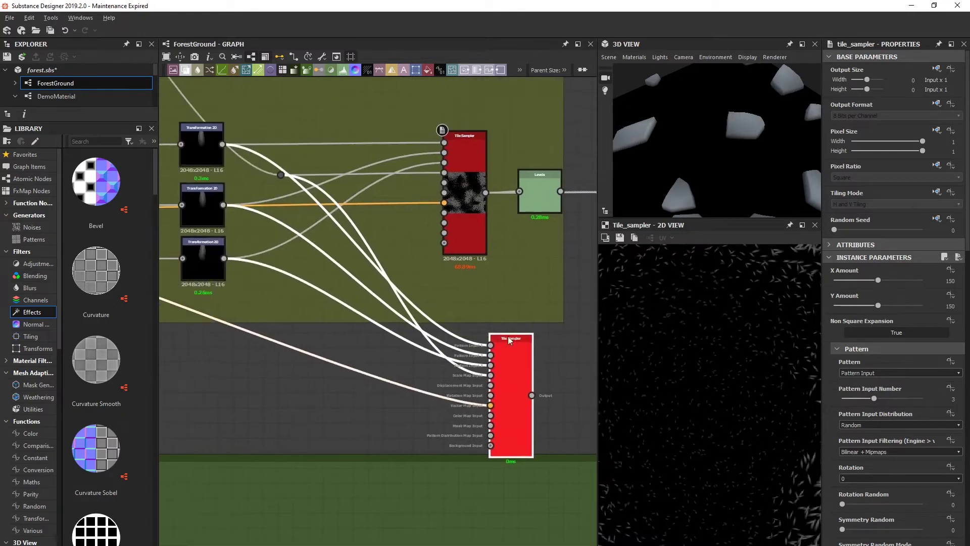
- Connect the GrassMask Blend output to the duplicated Tile Sampler's Mask Map Input
scroll(498, 331, down, 3)
middle_drag(223, 91, 427, 331)
scroll(417, 317, up, 2)
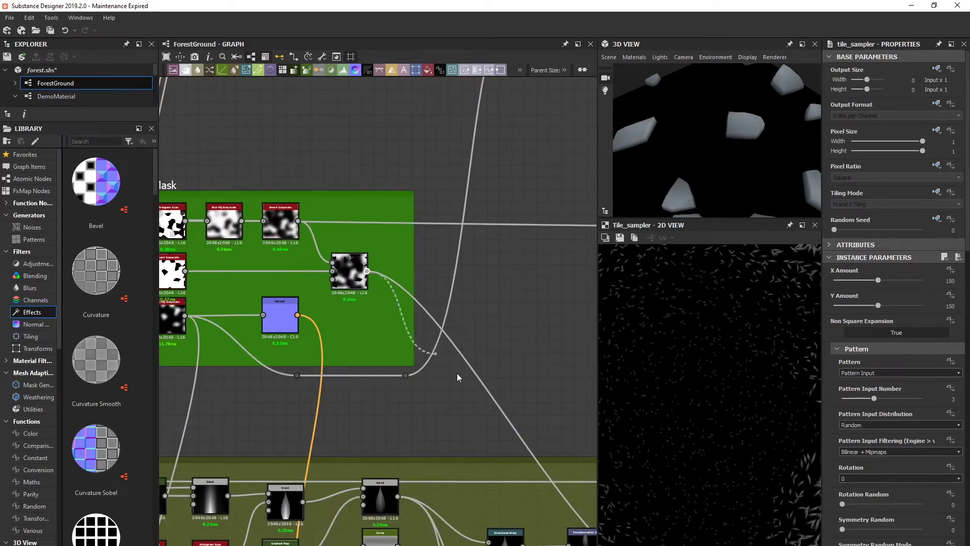
middle_drag(511, 432, 286, 219)
middle_drag(439, 399, 296, 272)
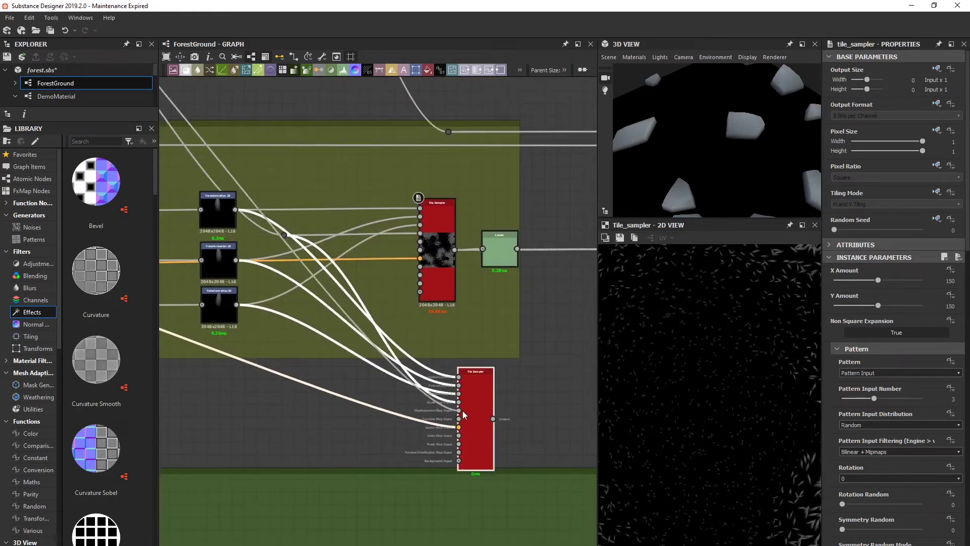
drag(459, 401, 453, 445)
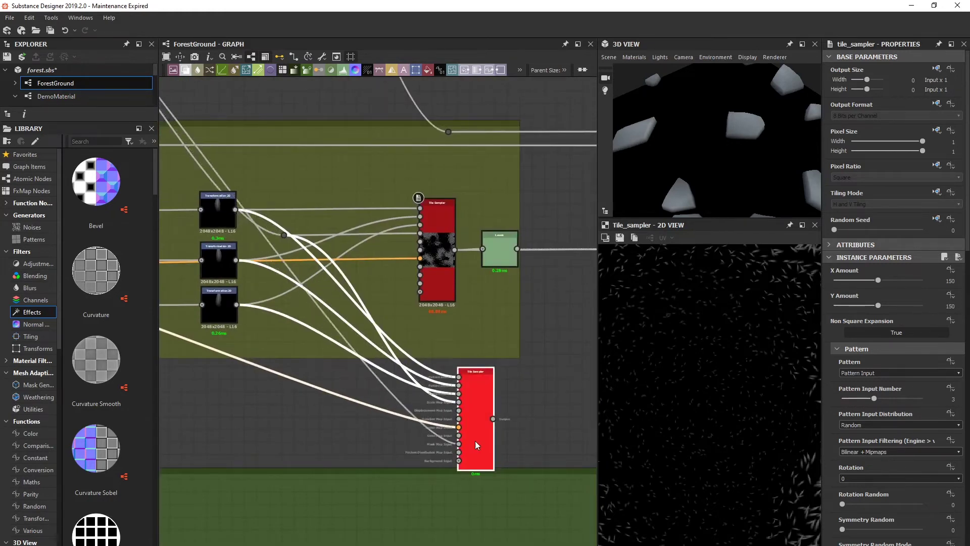
- Set Mask Map Invert to True and Mask Map Threshold to 0.26 on the duplicated Tile Sampler
scroll(475, 440, up, 4)
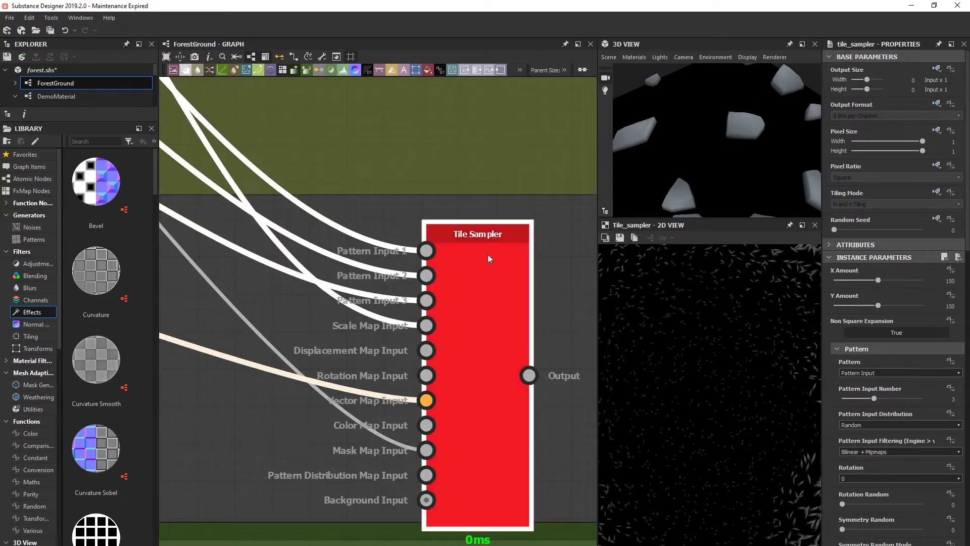
drag(487, 256, 490, 239)
scroll(872, 415, down, 10)
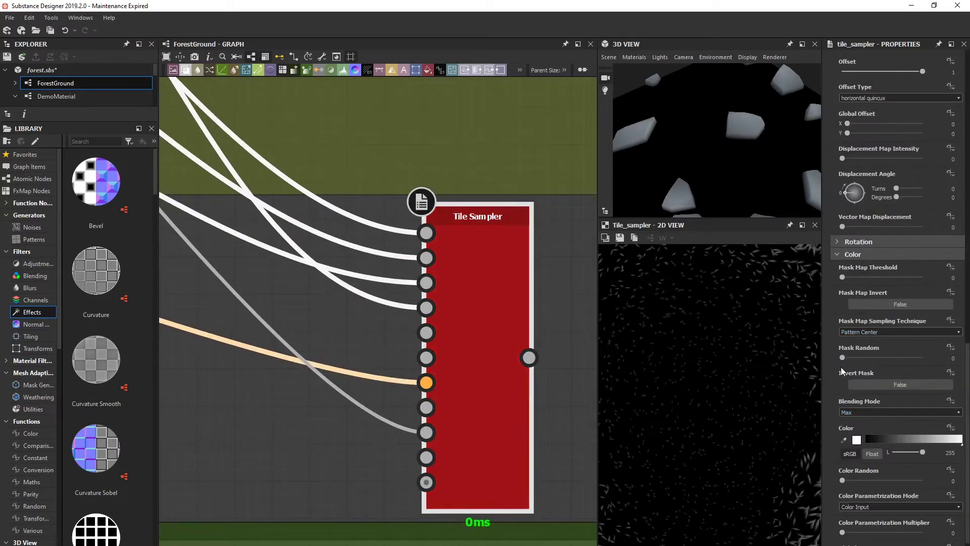
click(903, 305)
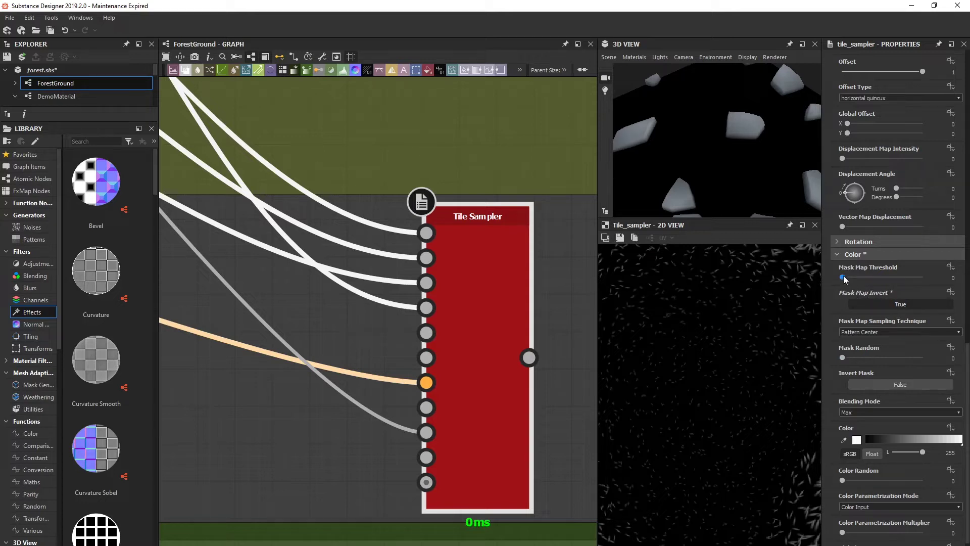
drag(844, 278, 855, 281)
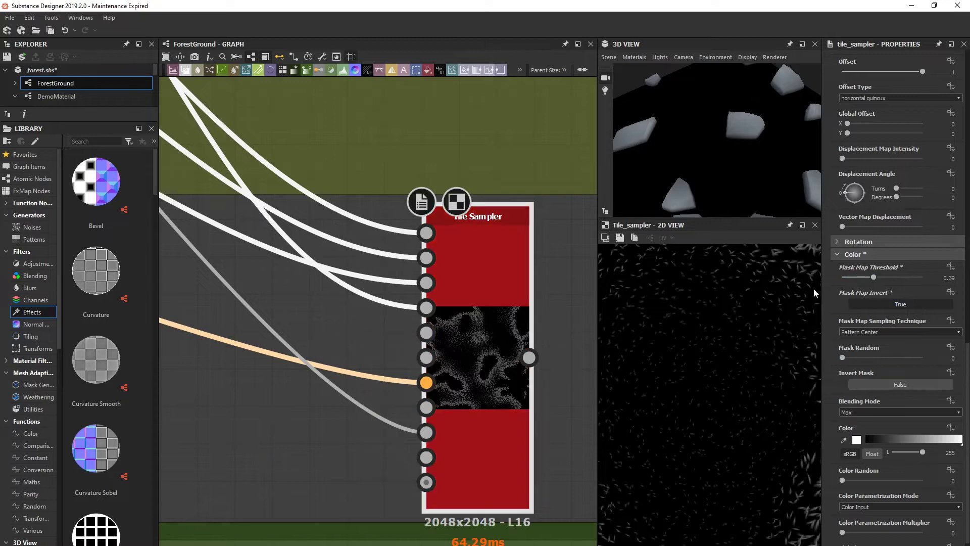
mouse_move(872, 279)
mouse_down()
mouse_move(852, 279)
mouse_move(863, 278)
mouse_up()
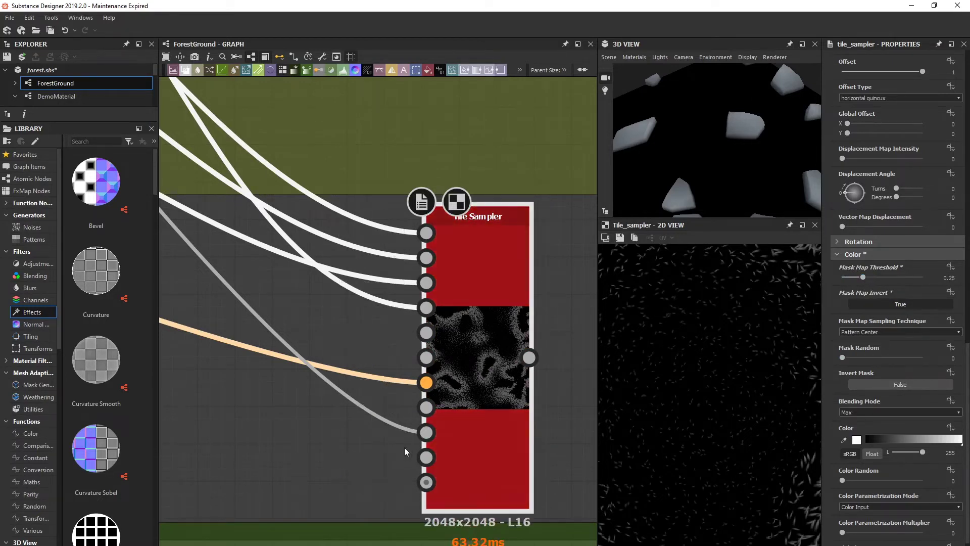
- Check the duplicate's mask source among the GrassMask nodes and follow its connection back to the Tile Sampler
scroll(412, 440, down, 8)
middle_drag(212, 174, 386, 284)
scroll(399, 291, up, 4)
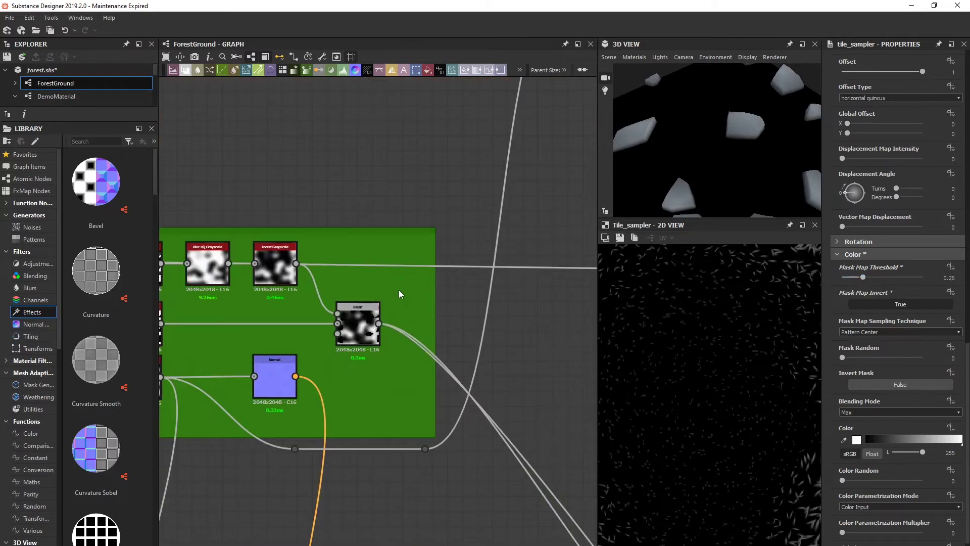
middle_drag(268, 274, 336, 256)
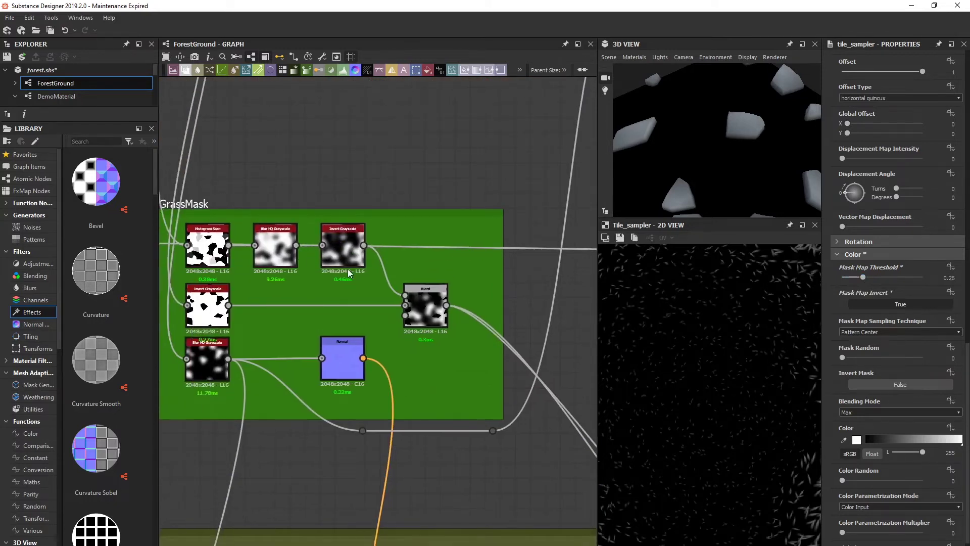
middle_drag(484, 345, 207, 113)
middle_drag(465, 411, 238, 76)
middle_drag(387, 305, 380, 291)
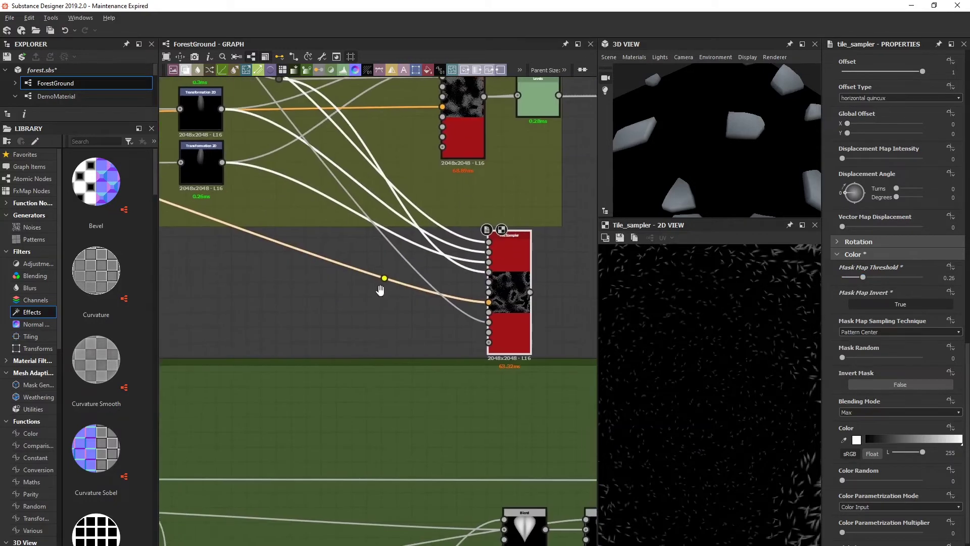
- Replace the duplicate's mask connection by linking the GrassMask frame's upper Blur HQ Grayscale output to its Mask Map Input
click(463, 328)
middle_drag(373, 218, 444, 408)
scroll(404, 353, down, 4)
middle_drag(362, 299, 525, 405)
middle_drag(249, 190, 264, 200)
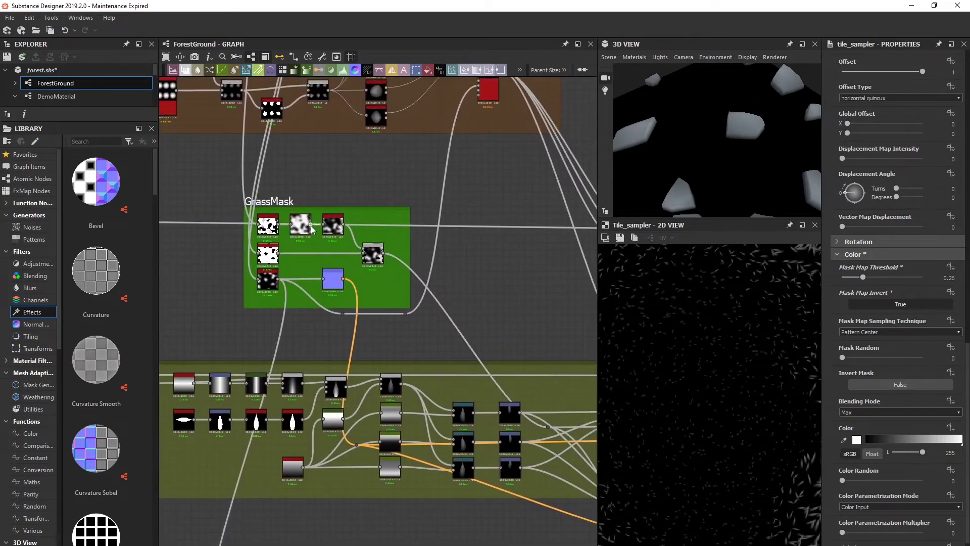
middle_drag(452, 386, 234, 215)
click(433, 378)
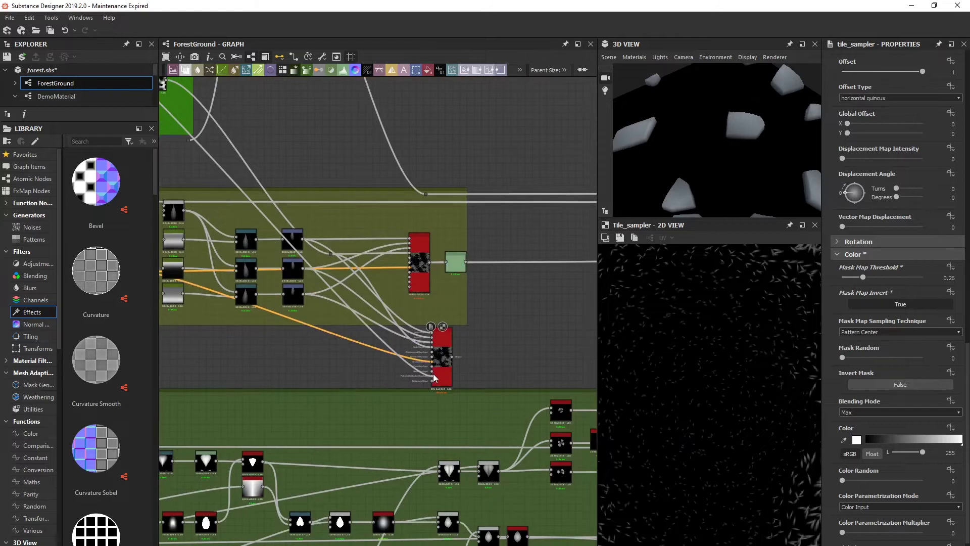
scroll(436, 377, up, 1)
scroll(437, 380, up, 4)
scroll(435, 371, up, 4)
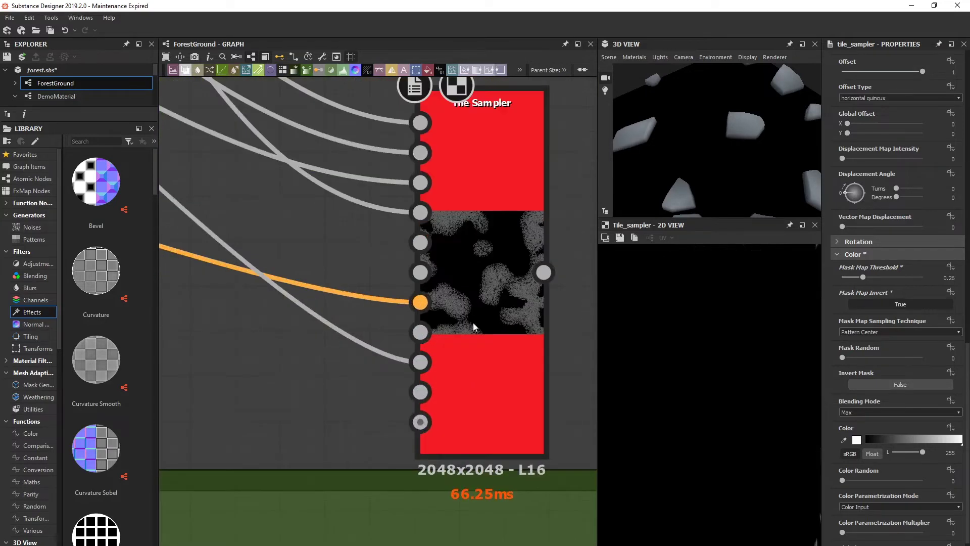
- Lower the duplicated Tile Sampler's Mask Map Threshold to about 0.02, checking the grass blade coverage in the 2D view
middle_drag(505, 295, 470, 338)
drag(863, 278, 850, 278)
middle_drag(725, 369, 734, 377)
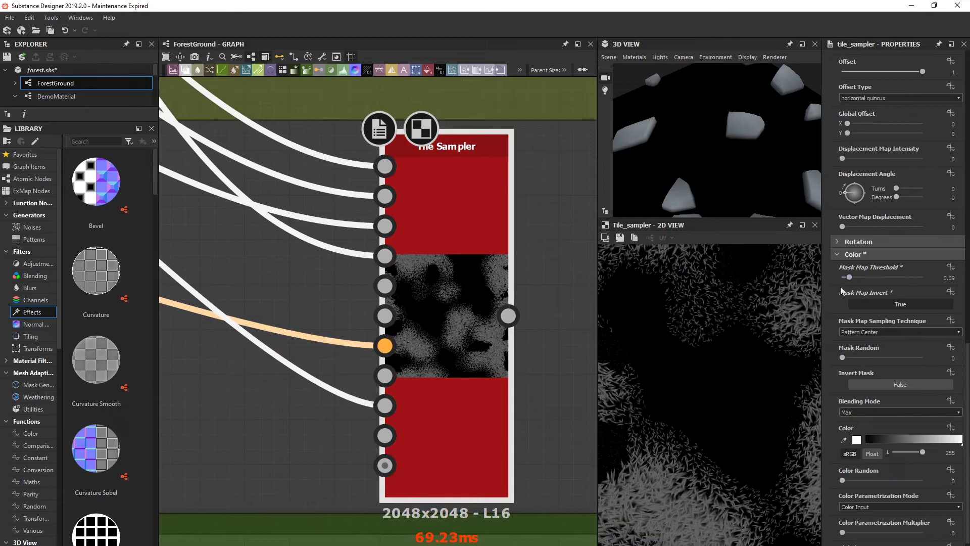
scroll(697, 348, up, 2)
middle_drag(697, 348, 704, 365)
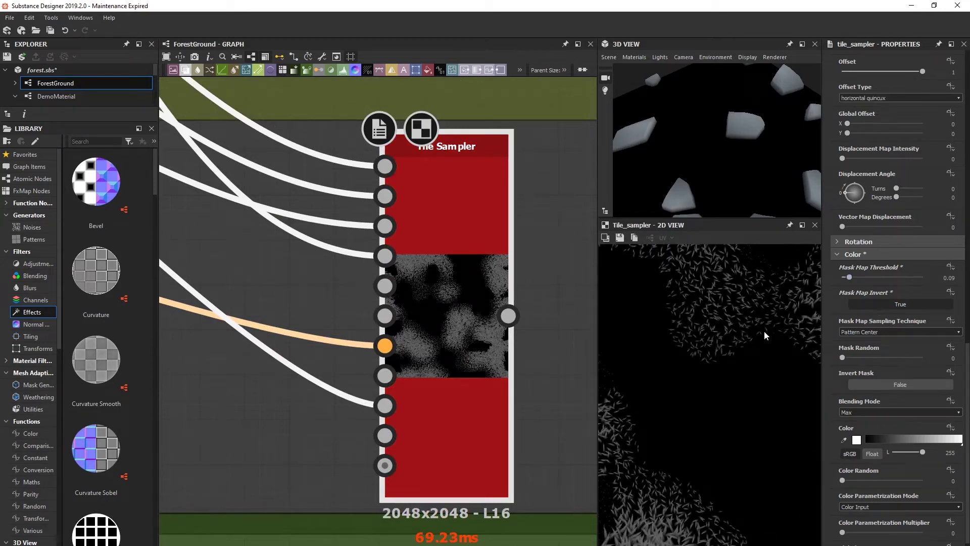
drag(851, 278, 844, 278)
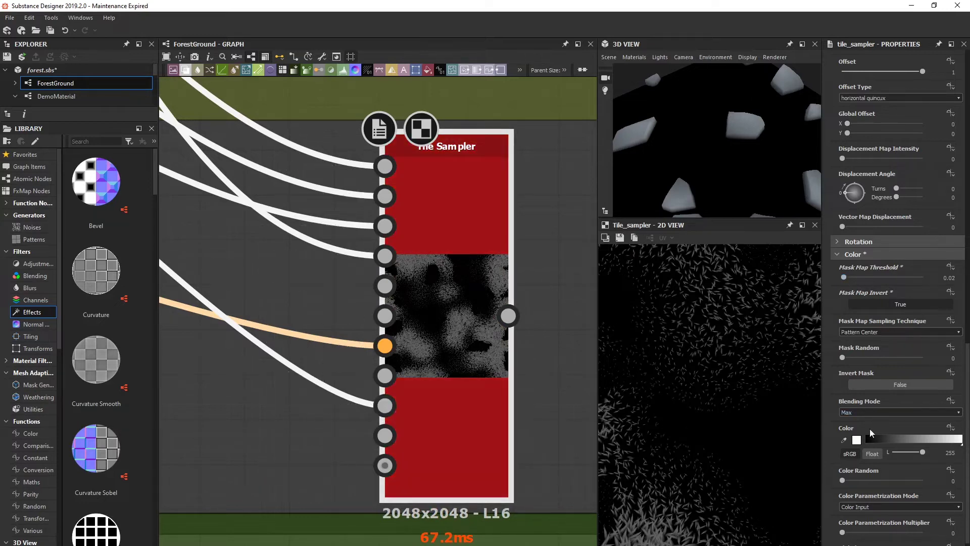
drag(844, 277, 846, 278)
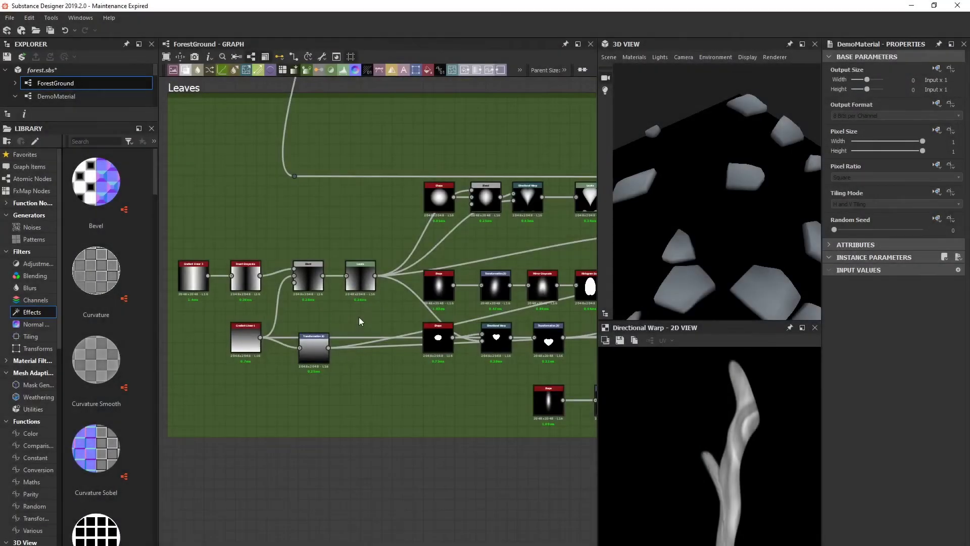
- Examine the layout of the Leaves frame, its link past the Grass frame, and its gradient and shape node branches
middle_drag(281, 285, 346, 319)
middle_drag(485, 245, 438, 297)
middle_drag(488, 216, 450, 375)
middle_drag(437, 230, 424, 169)
middle_drag(406, 232, 446, 351)
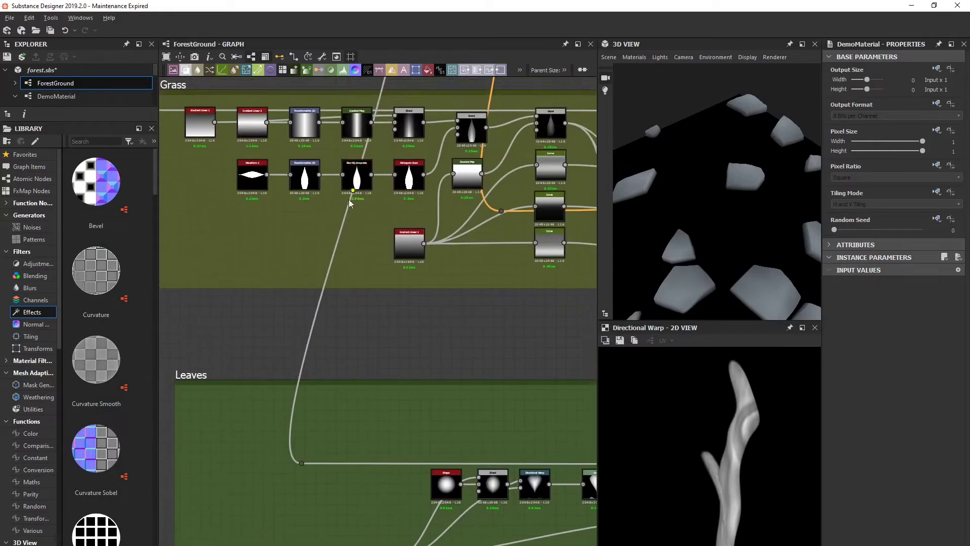
middle_drag(349, 199, 413, 284)
middle_drag(405, 402, 380, 162)
middle_drag(267, 436, 247, 317)
scroll(247, 316, up, 2)
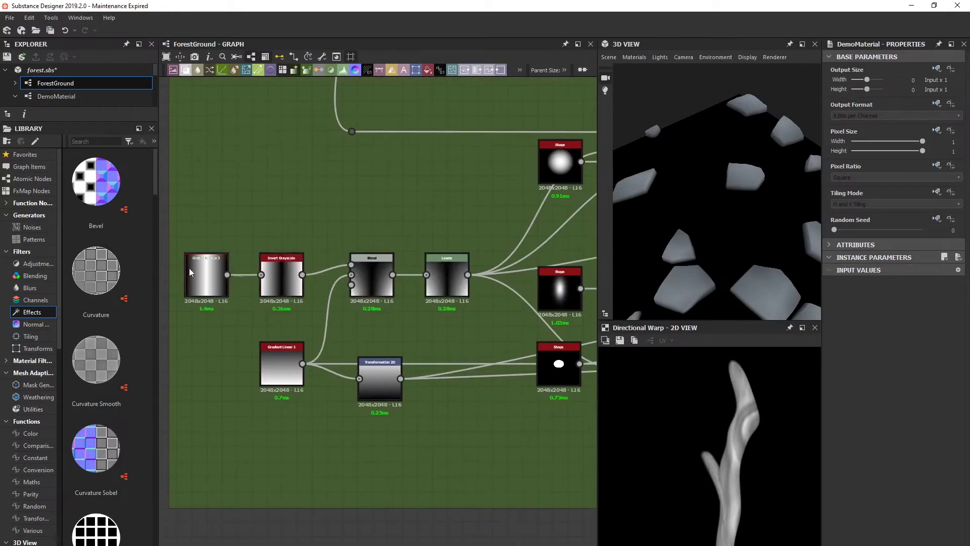
middle_drag(460, 257, 344, 274)
middle_drag(472, 222, 413, 242)
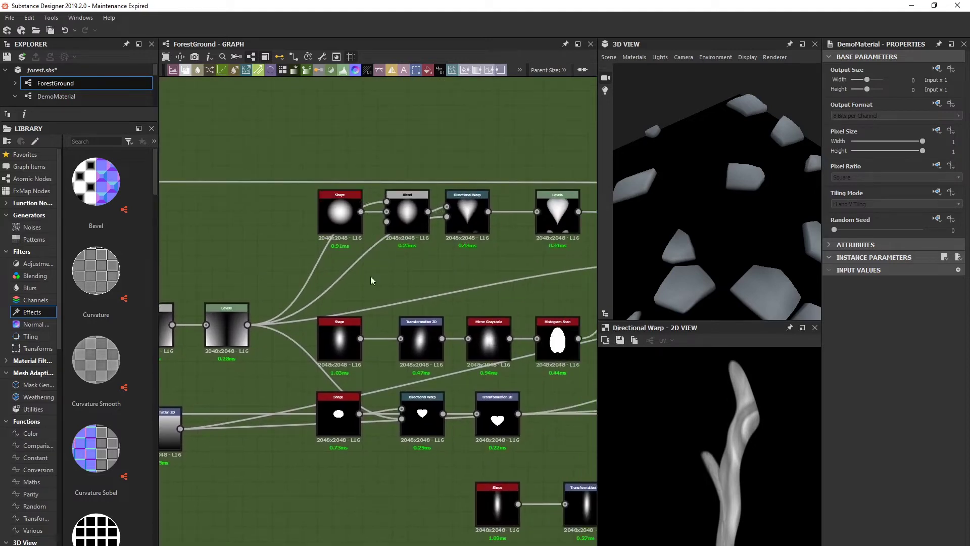
- Examine how Gradient Linear 3, Invert Grayscale and Gradient Linear 1 feed the Blend and Levels nodes in the Leaves frame
middle_drag(303, 309, 488, 265)
middle_drag(399, 282, 479, 269)
scroll(414, 282, up, 1)
scroll(328, 262, up, 3)
middle_drag(329, 261, 376, 266)
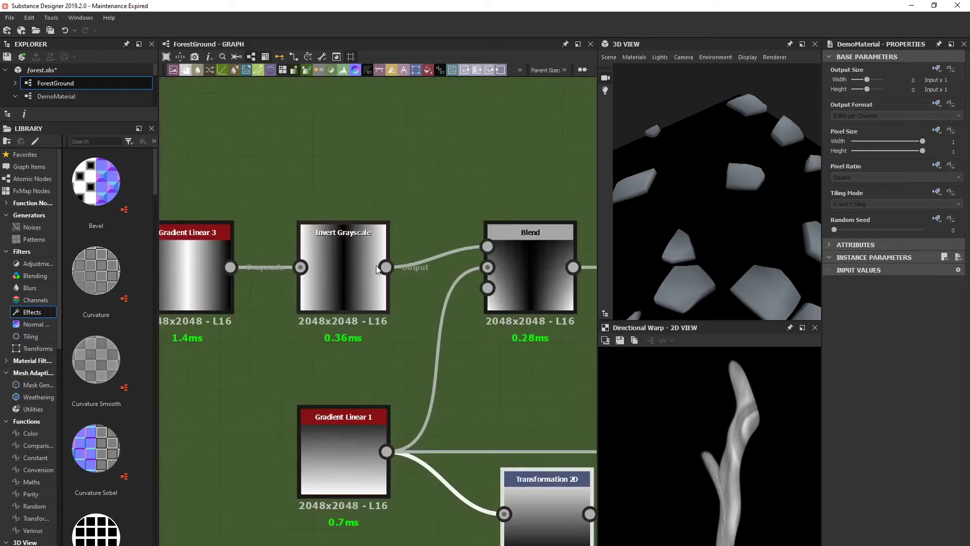
middle_drag(243, 268, 256, 256)
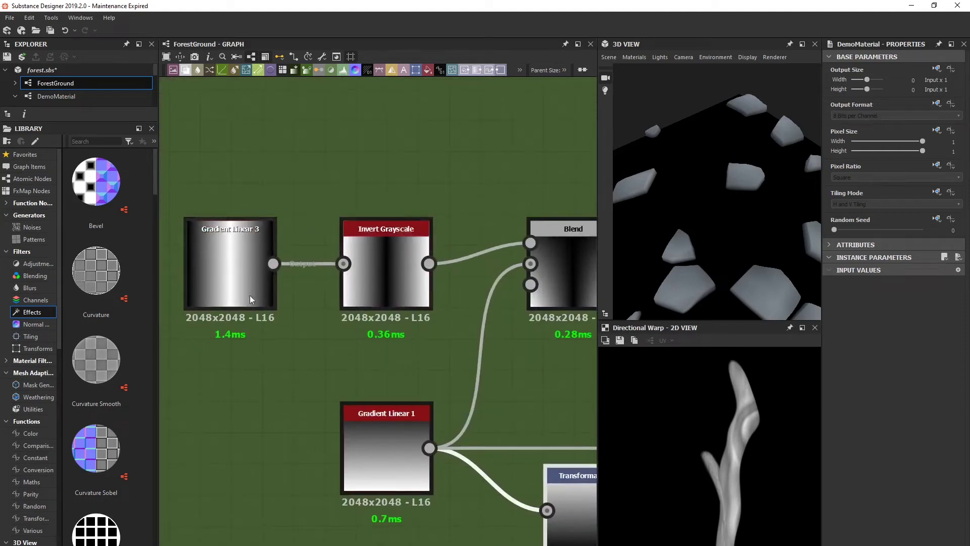
scroll(347, 254, down, 2)
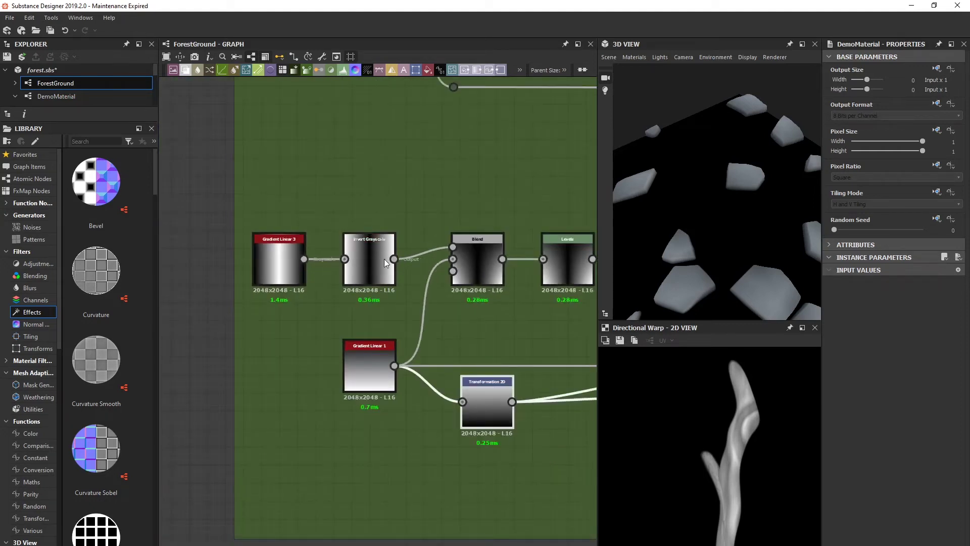
middle_drag(384, 259, 337, 262)
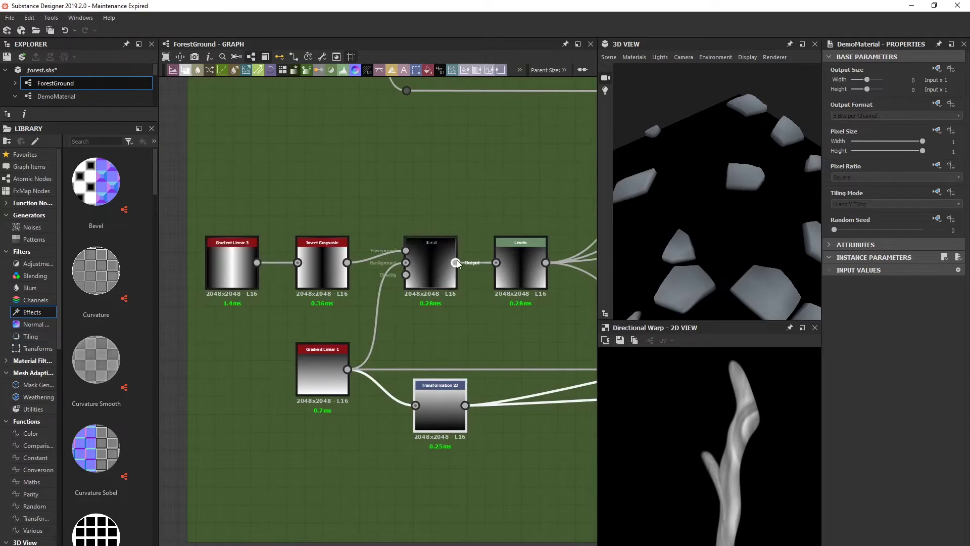
middle_drag(430, 298, 405, 307)
middle_drag(472, 188, 417, 210)
middle_drag(531, 203, 515, 237)
mouse_move(262, 344)
middle_down()
mouse_move(186, 341)
mouse_move(254, 346)
middle_up()
scroll(258, 344, up, 4)
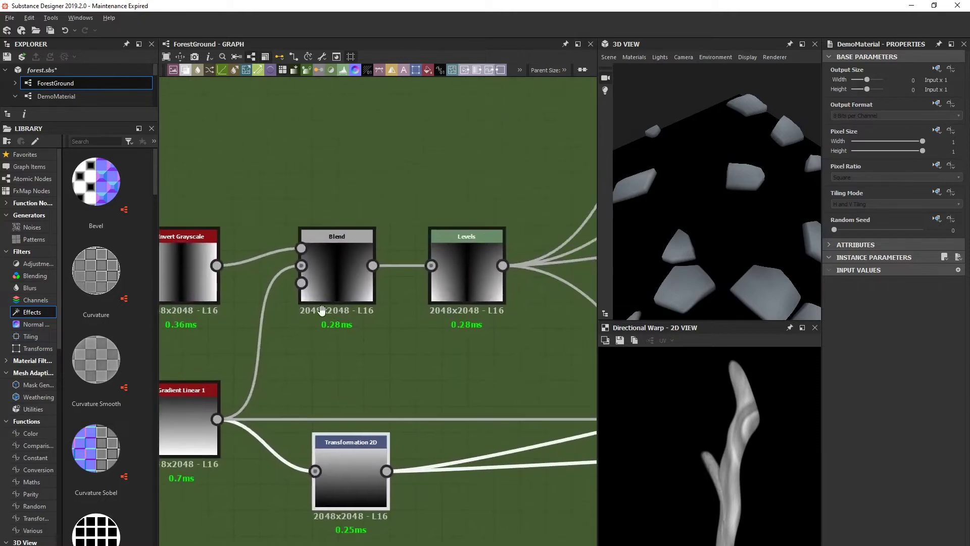
- Preview the Blend and Directional Warp nodes in the upper row of the Leaves graph
middle_drag(526, 269, 318, 354)
middle_drag(455, 262, 270, 328)
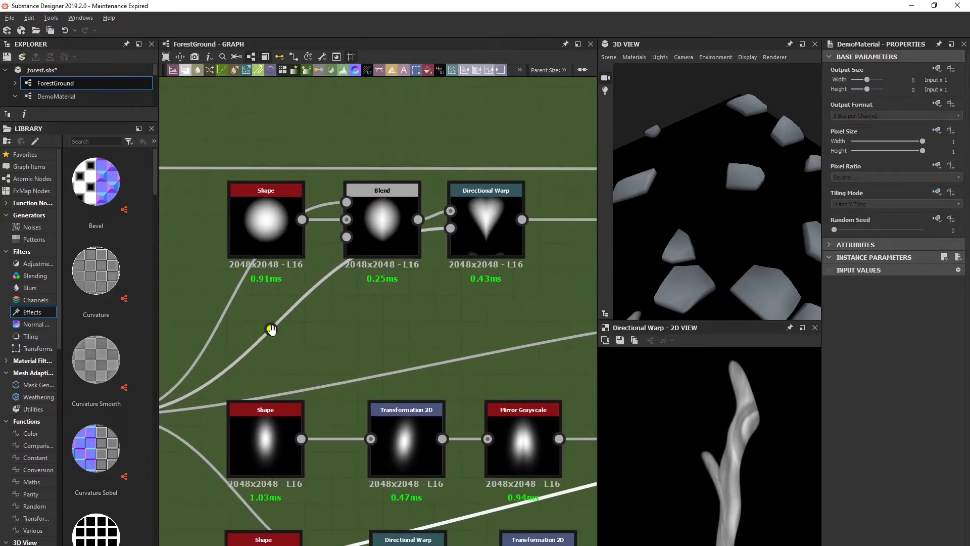
double_click(382, 222)
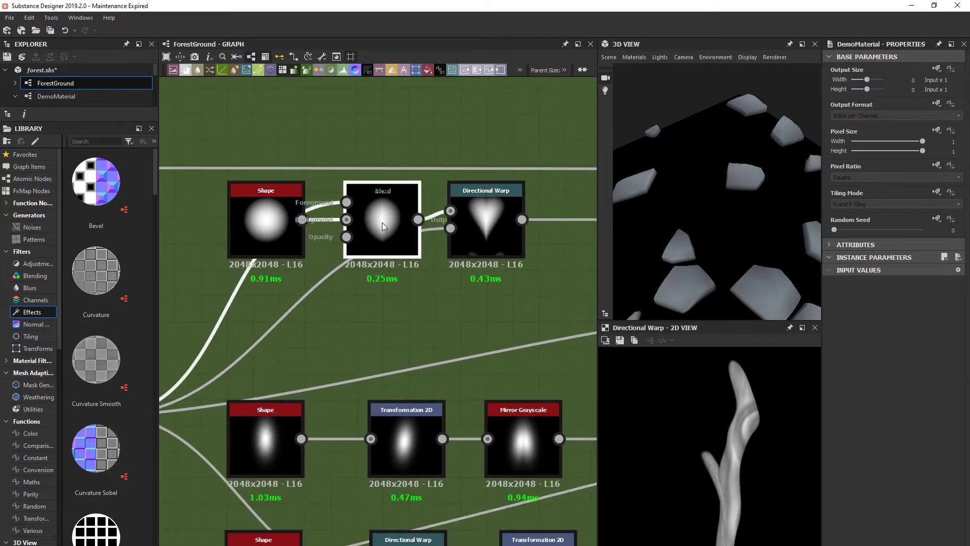
double_click(486, 225)
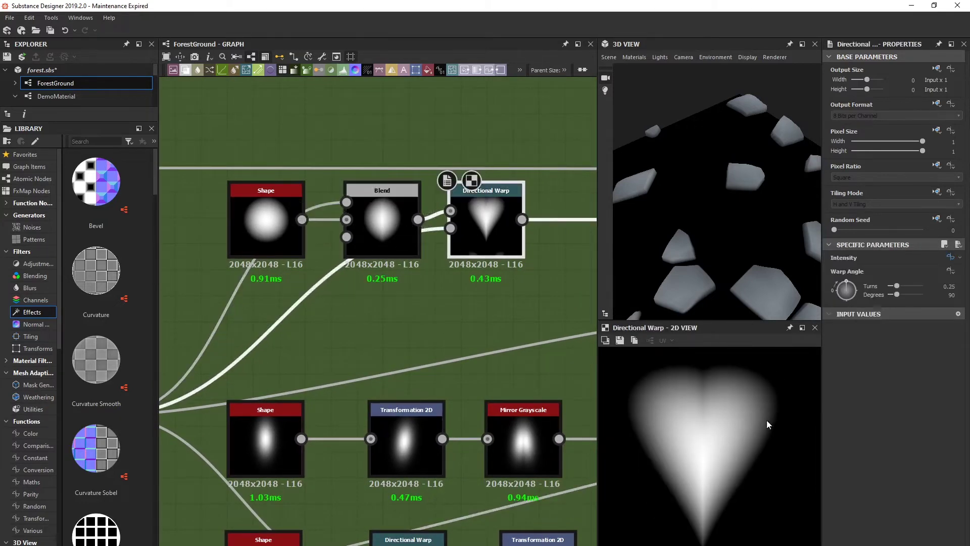
- Preview the Levels gradient that feeds the leaf shape branches
middle_drag(358, 380, 571, 282)
double_click(325, 286)
middle_drag(324, 286, 413, 274)
- Preview the upper row's Directional Warp and nudge its node slightly toward the Levels node
middle_drag(593, 196, 302, 307)
middle_drag(473, 257, 373, 289)
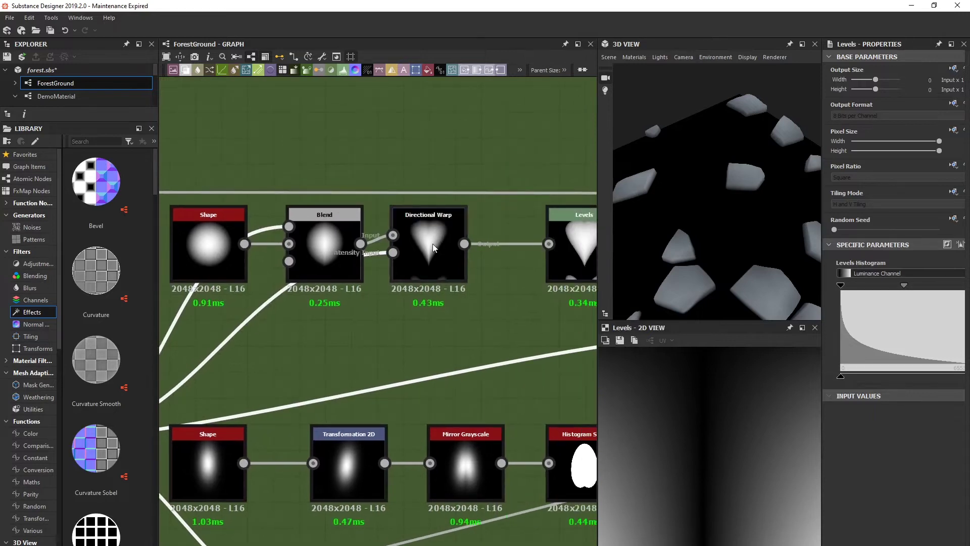
double_click(433, 244)
drag(432, 244, 446, 243)
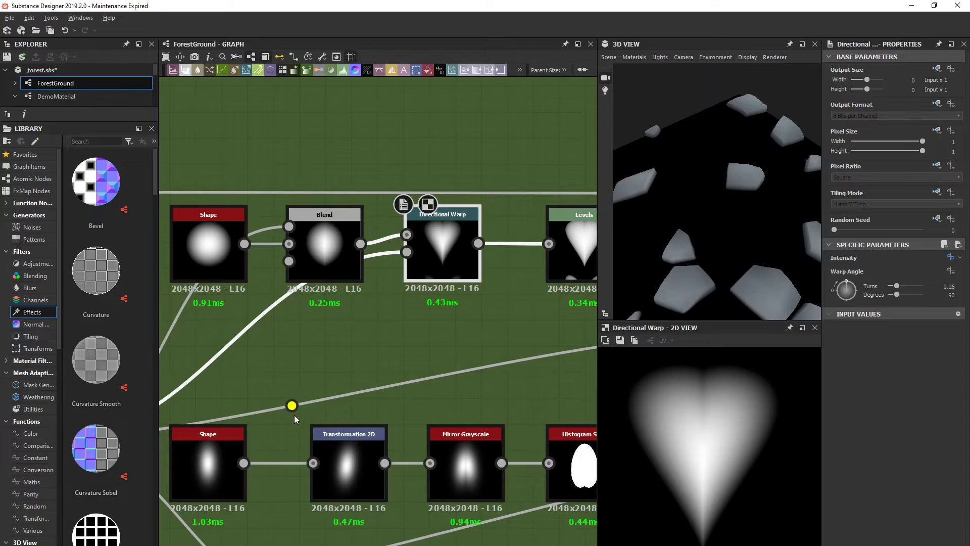
- Trace the lower row from its source gradients and preview the Directional Warp fed by the small white Shape
middle_drag(390, 470, 465, 344)
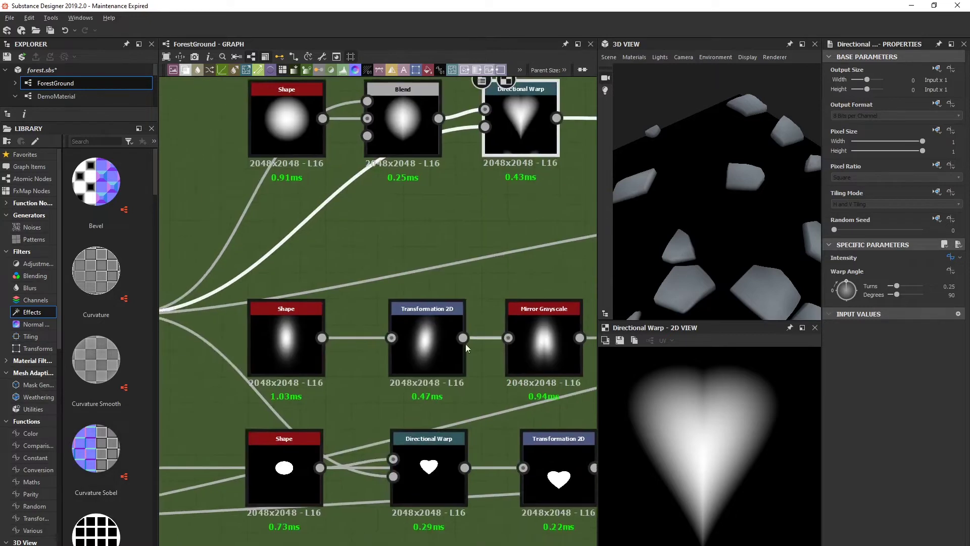
scroll(430, 373, down, 2)
middle_drag(377, 384, 344, 366)
middle_drag(456, 373, 394, 369)
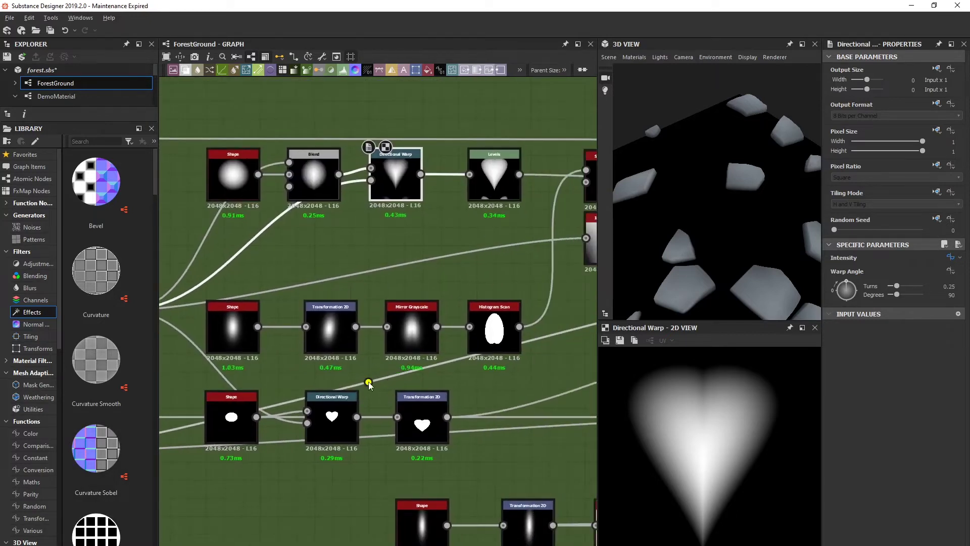
middle_drag(368, 413, 483, 387)
middle_drag(376, 408, 527, 379)
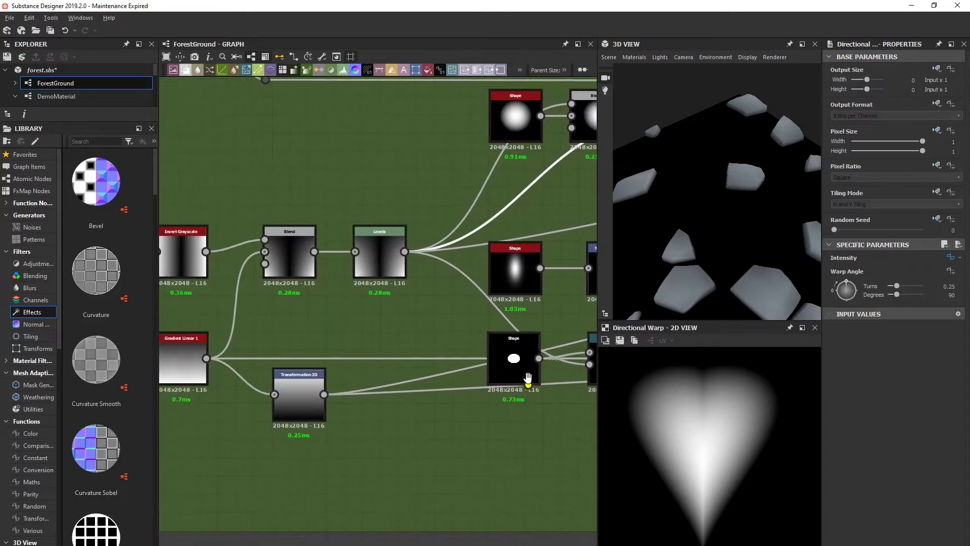
middle_drag(366, 361, 450, 363)
middle_drag(529, 366, 408, 363)
click(471, 369)
double_click(572, 362)
middle_drag(572, 362, 496, 351)
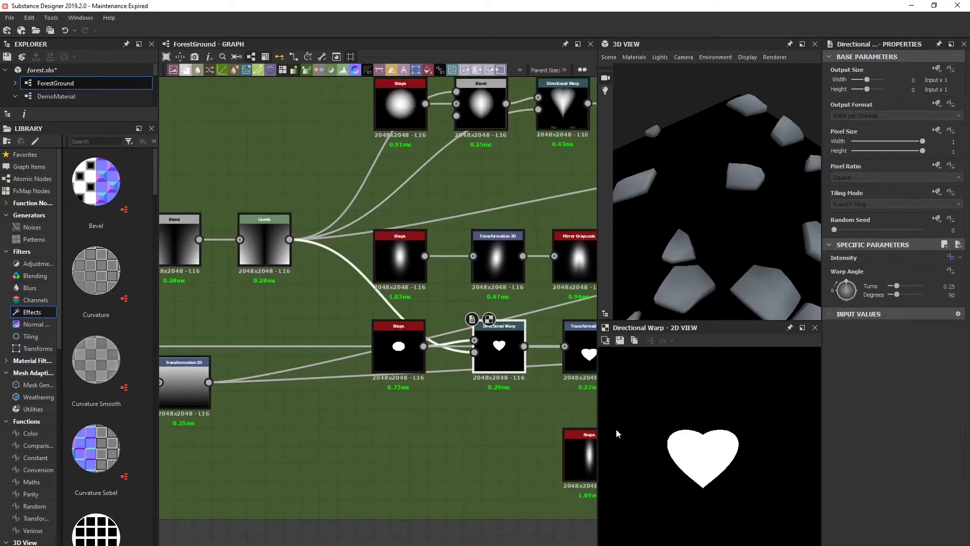
- Examine the middle row's Gaussian Shape, Transformation 2D, Mirror Grayscale and Histogram Scan nodes in turn
scroll(677, 431, up, 3)
middle_drag(469, 397, 416, 380)
middle_drag(530, 343, 450, 347)
middle_drag(298, 329, 559, 314)
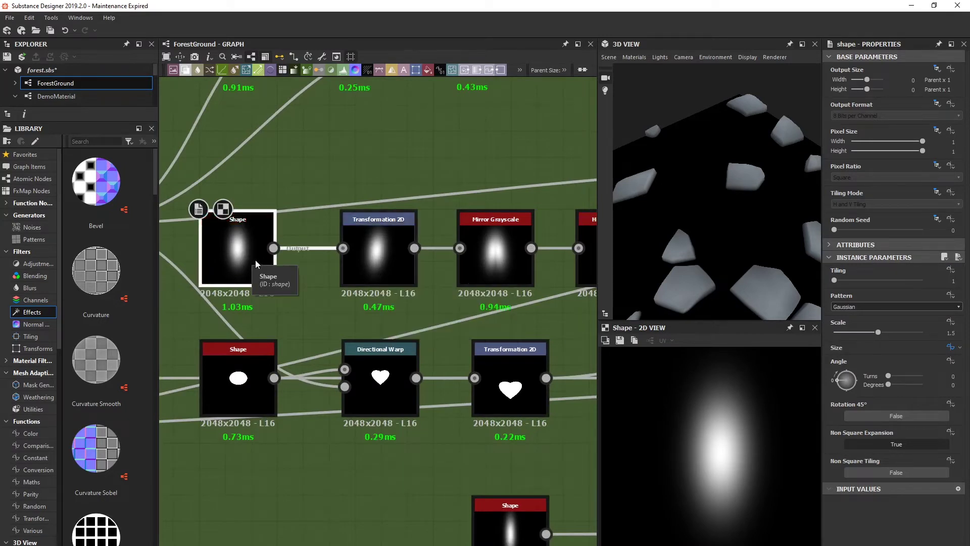
middle_drag(470, 297, 359, 309)
click(279, 280)
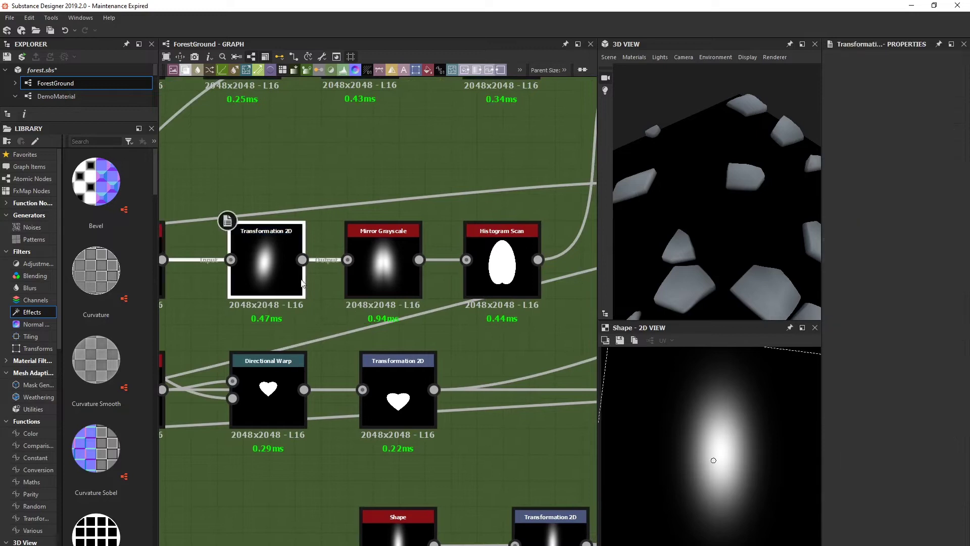
click(387, 280)
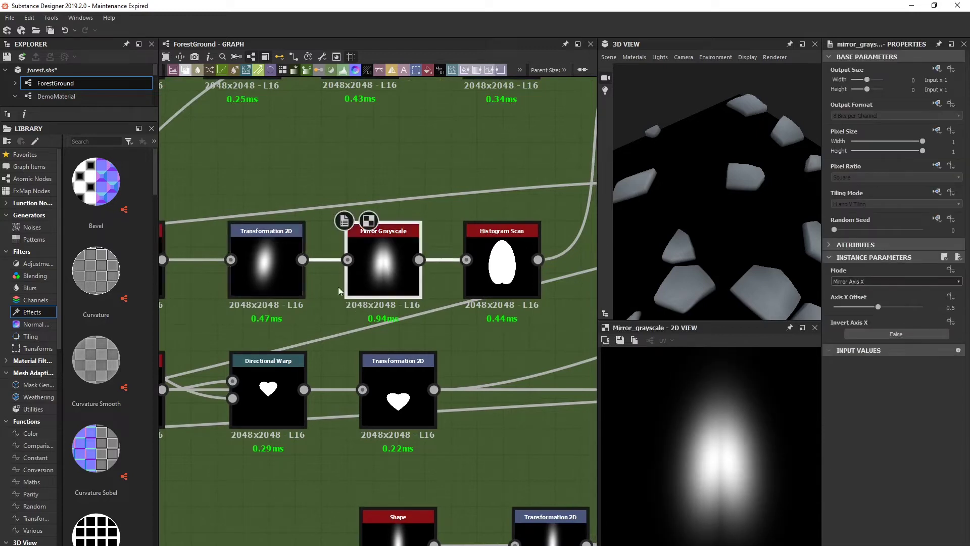
click(411, 271)
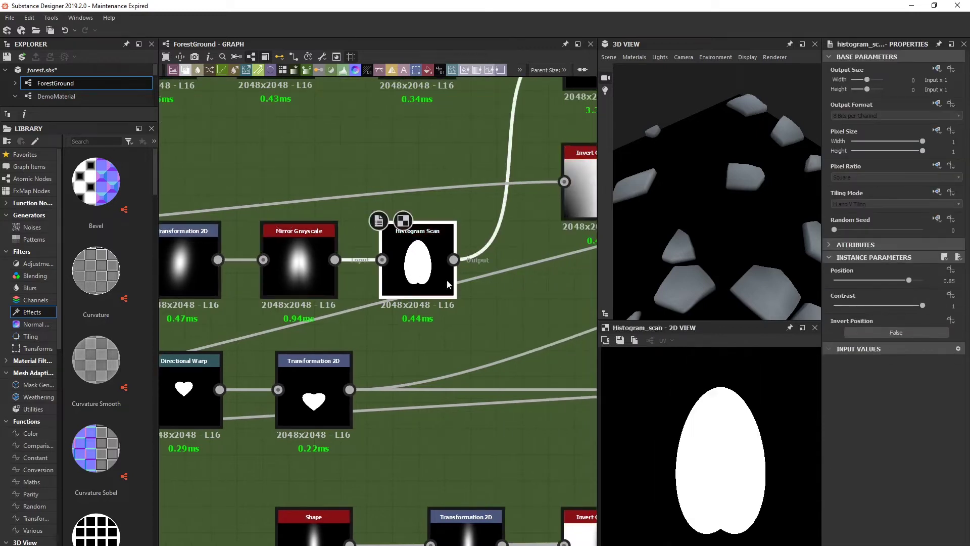
- Preview the Splatter Circular output and examine its connections to the neighbouring nodes
middle_drag(548, 328, 456, 347)
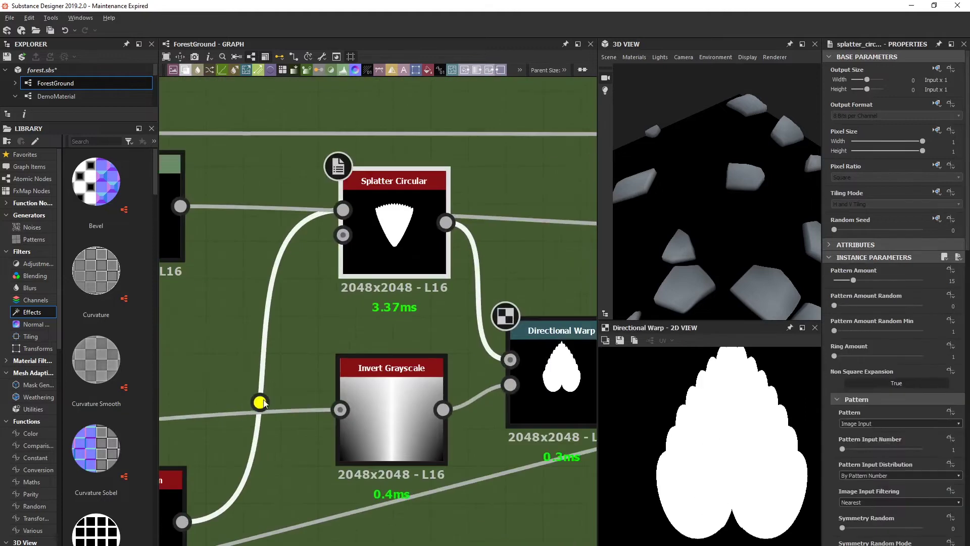
middle_drag(266, 403, 309, 433)
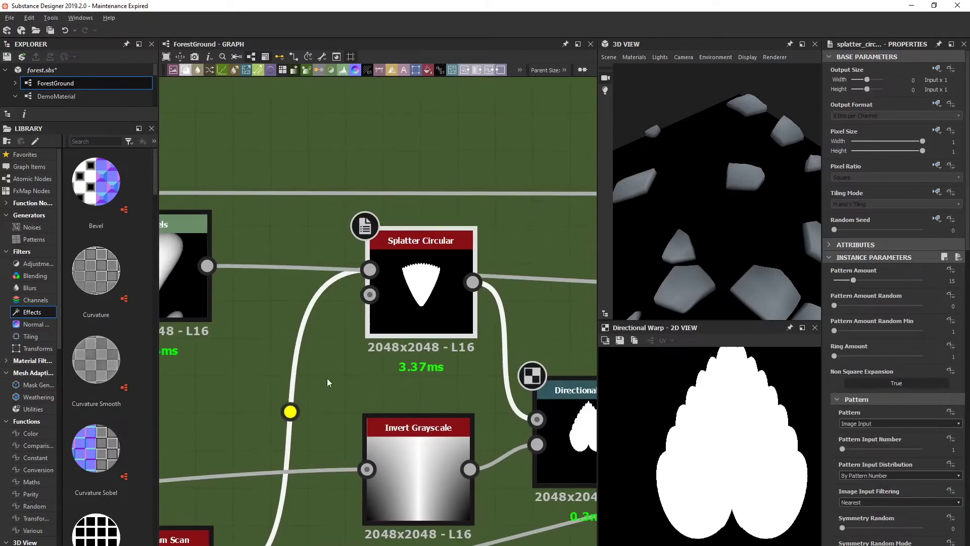
double_click(434, 282)
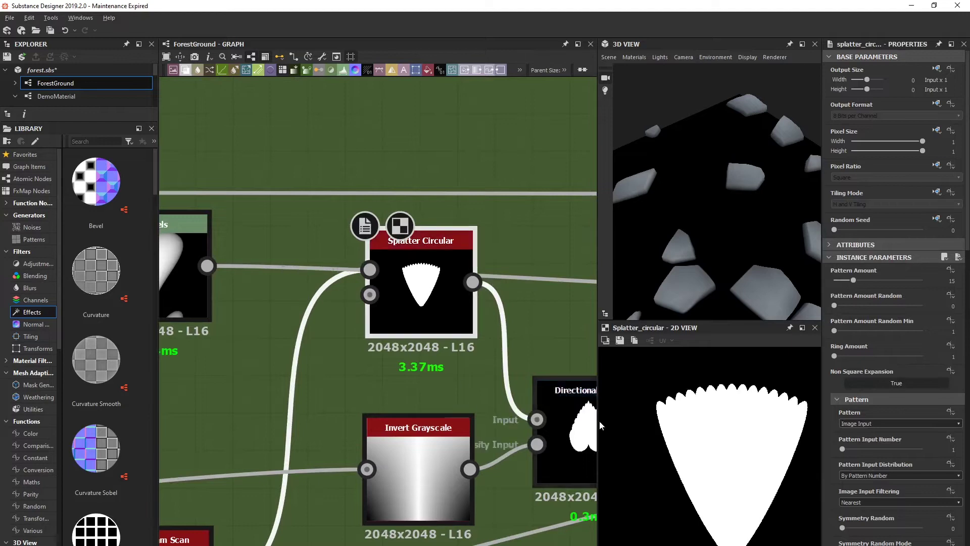
middle_drag(756, 471, 755, 449)
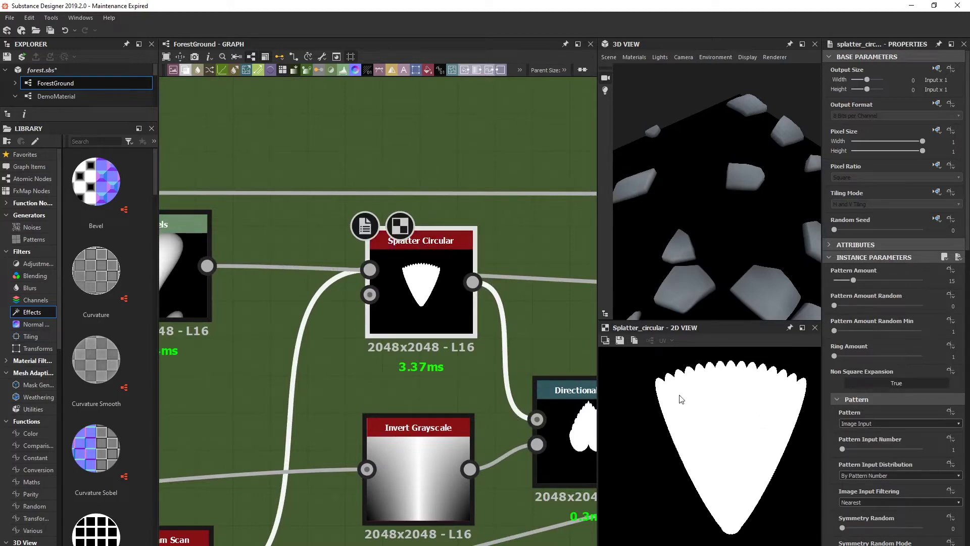
middle_drag(487, 389, 557, 210)
middle_drag(374, 325, 443, 308)
middle_drag(460, 365, 261, 471)
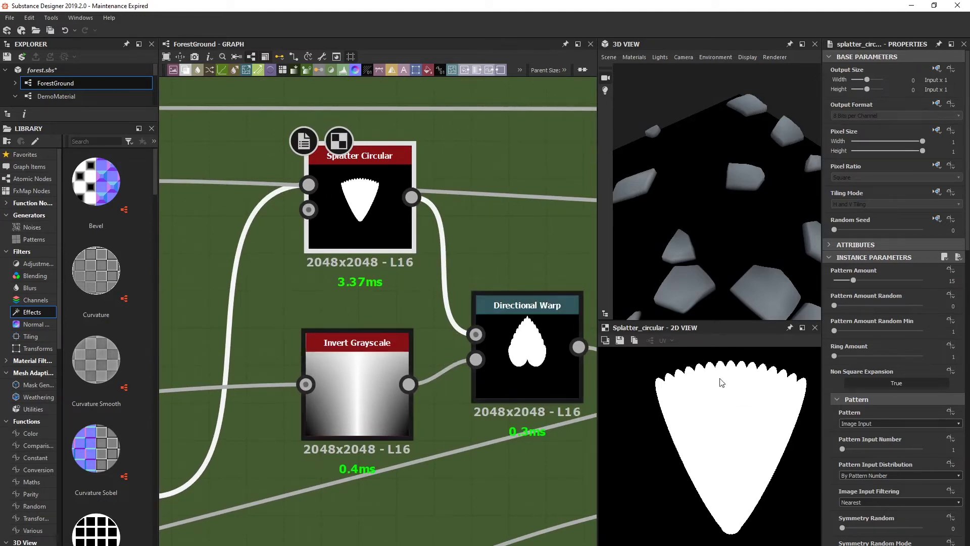
- Examine the Directional Warp after Splatter Circular and preview the Invert Grayscale gradient driving its intensity
scroll(392, 247, down, 2)
drag(459, 329, 471, 342)
scroll(464, 342, up, 3)
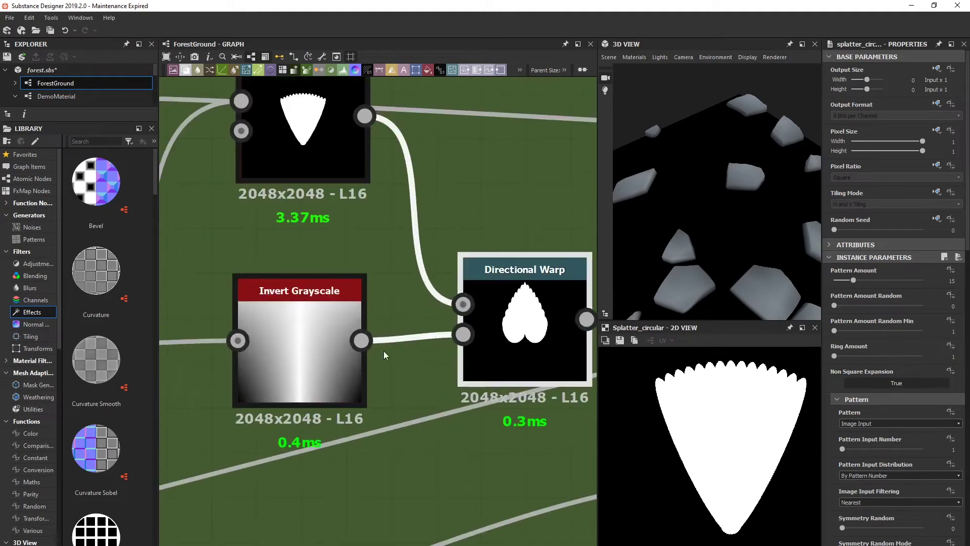
scroll(383, 350, down, 3)
scroll(341, 342, up, 2)
click(338, 340)
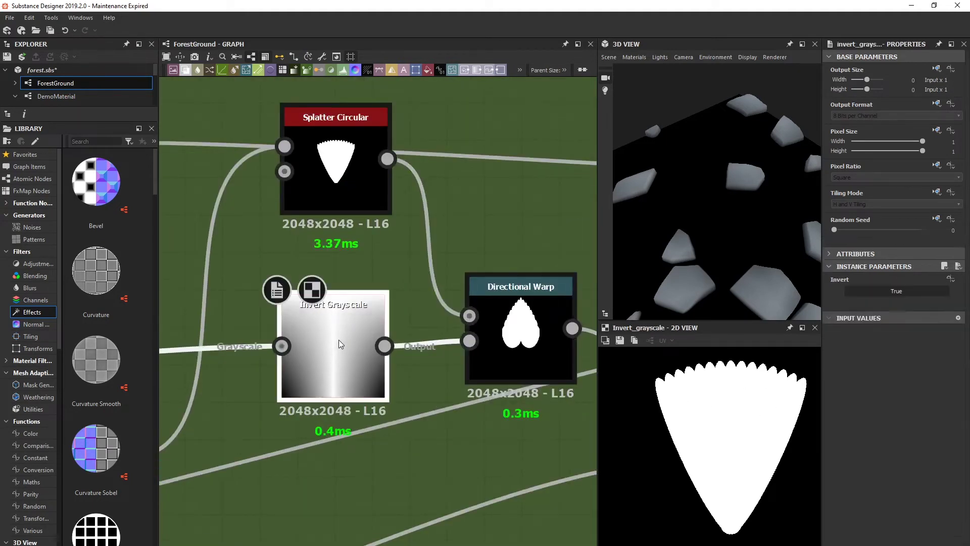
scroll(372, 347, down, 4)
middle_drag(371, 345, 468, 338)
scroll(705, 399, down, 3)
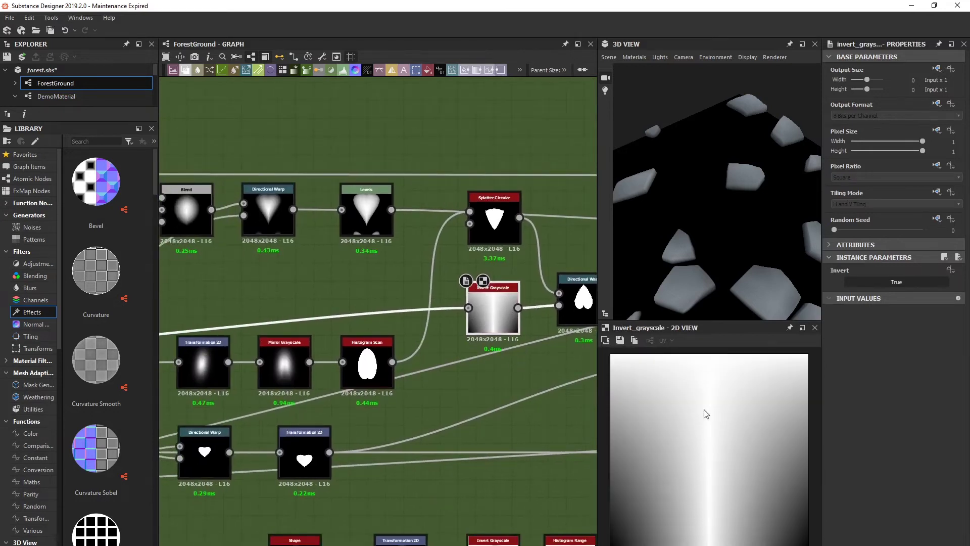
- Trace the inverted gradient back to its source and preview that Levels node
middle_drag(352, 346, 445, 343)
scroll(447, 342, down, 3)
middle_drag(228, 342, 383, 327)
double_click(398, 325)
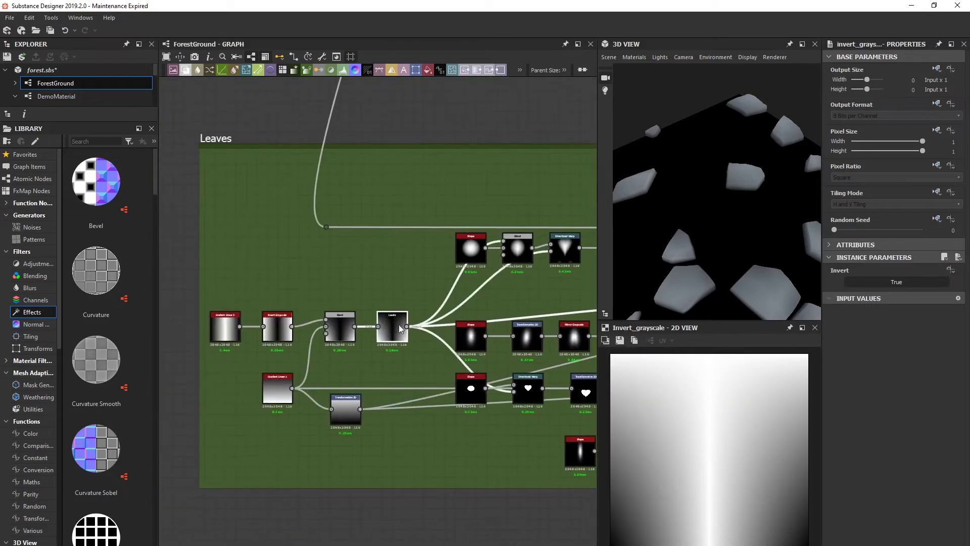
- Shift the Directional Warp fed by Splatter Circular slightly away from its inputs and preview its output
middle_drag(577, 316, 436, 329)
scroll(378, 329, up, 7)
middle_drag(550, 329, 281, 347)
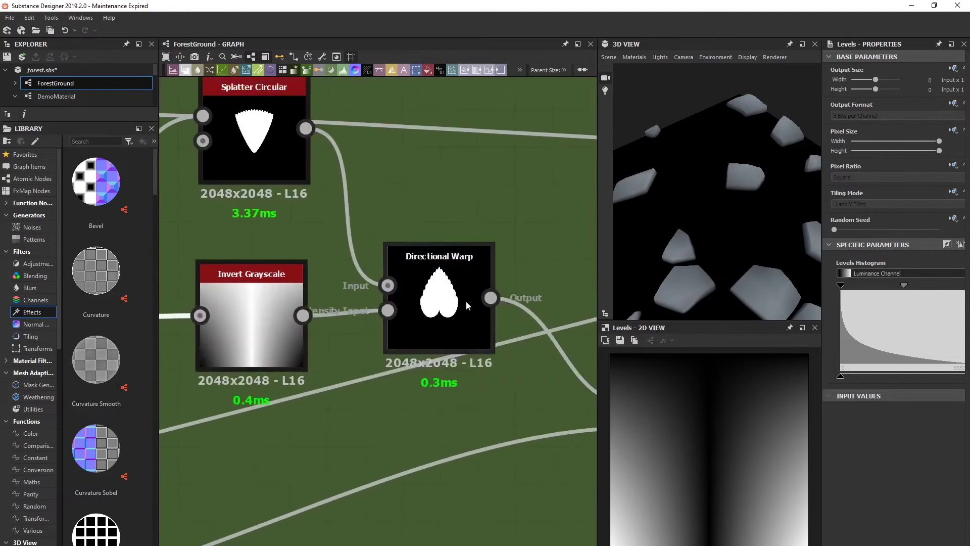
drag(466, 302, 475, 311)
double_click(470, 302)
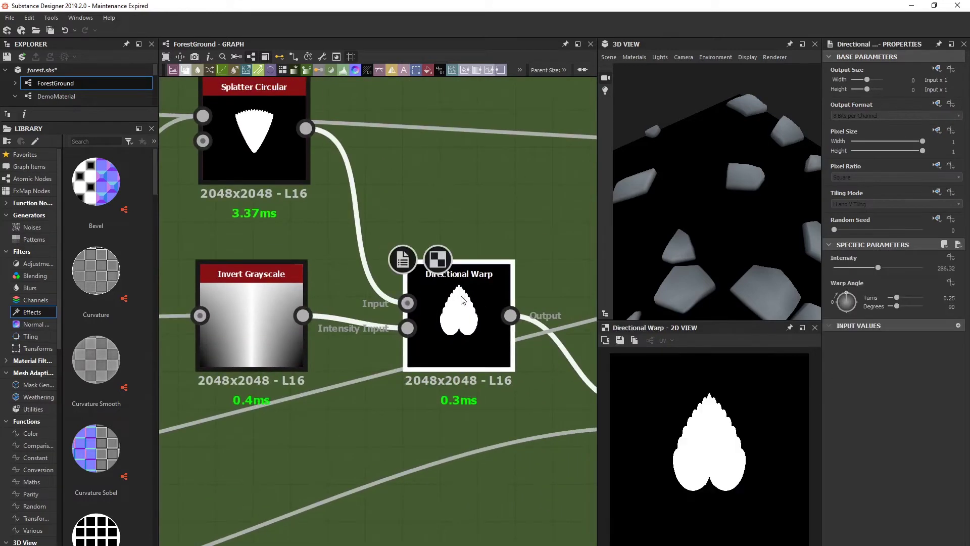
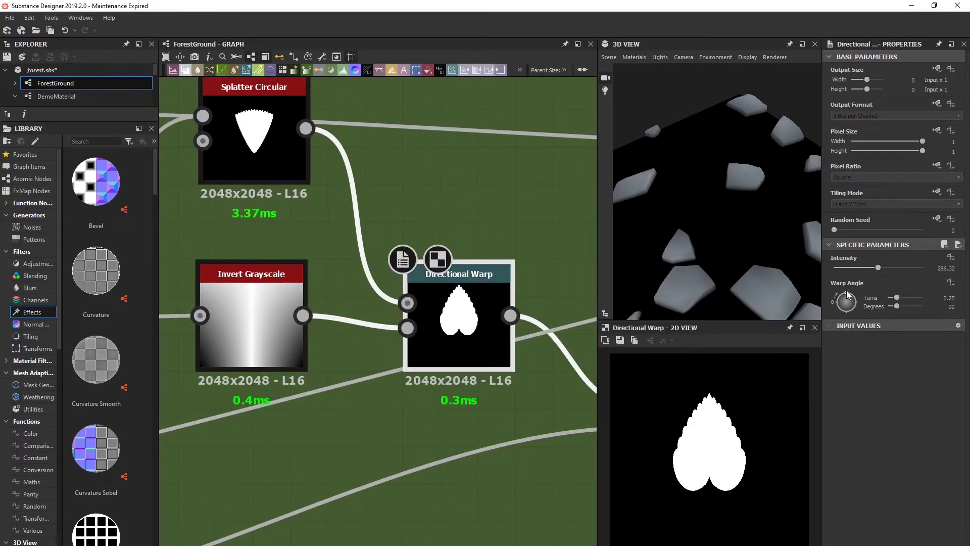
- Swing the Directional Warp's warp angle to 270 degrees and bring it round to 450 degrees
drag(848, 296, 851, 324)
scroll(381, 387, up, 3)
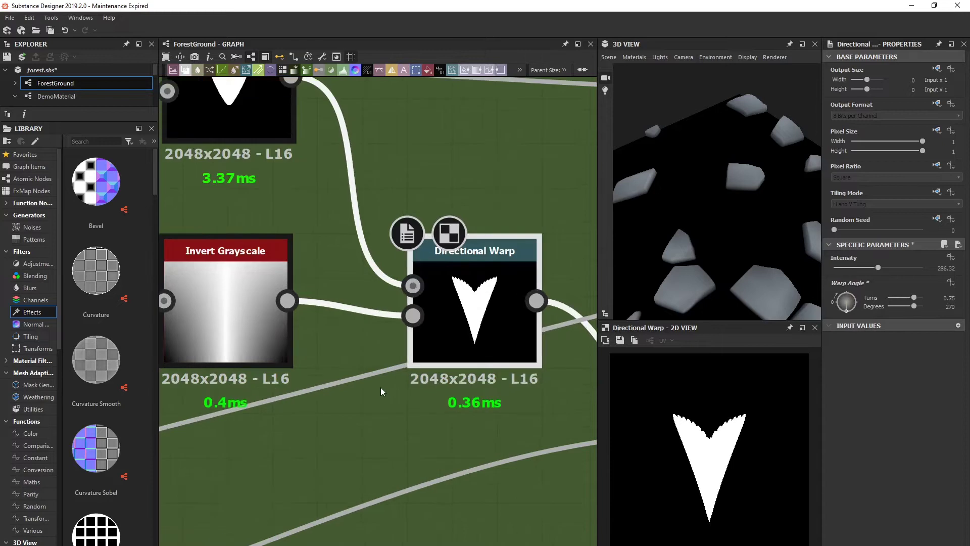
scroll(451, 353, down, 2)
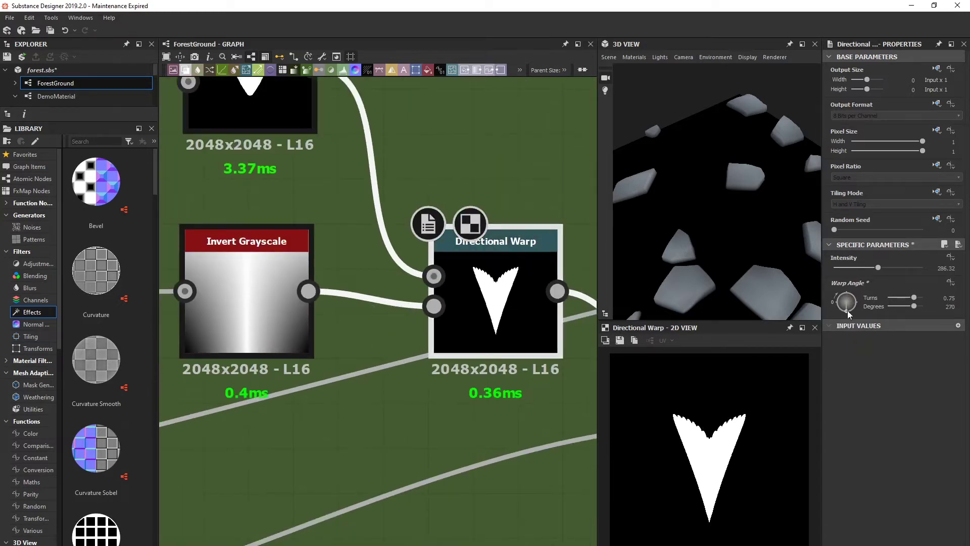
drag(848, 310, 845, 286)
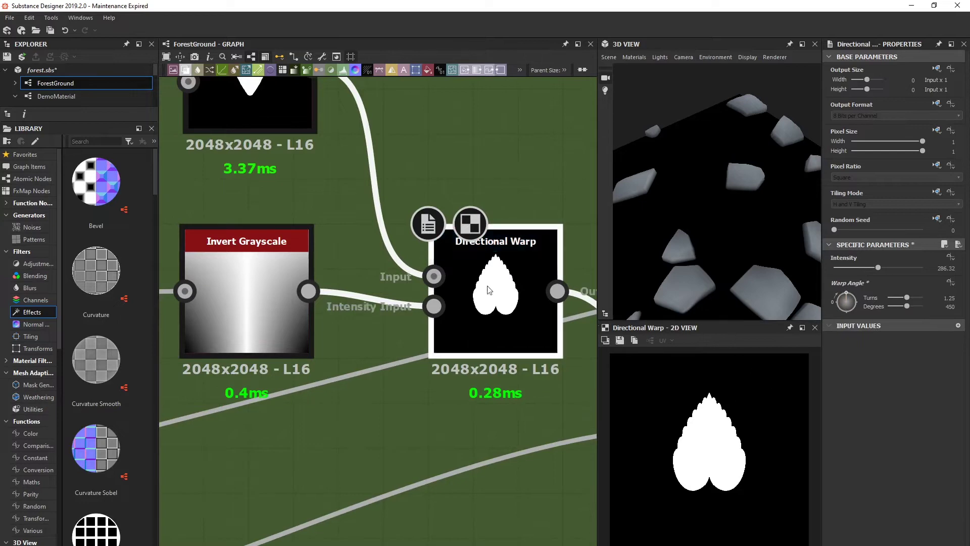
- Try a slightly different intensity on the Directional Warp and undo it
middle_drag(432, 275, 393, 289)
middle_drag(477, 259, 435, 272)
drag(880, 269, 877, 269)
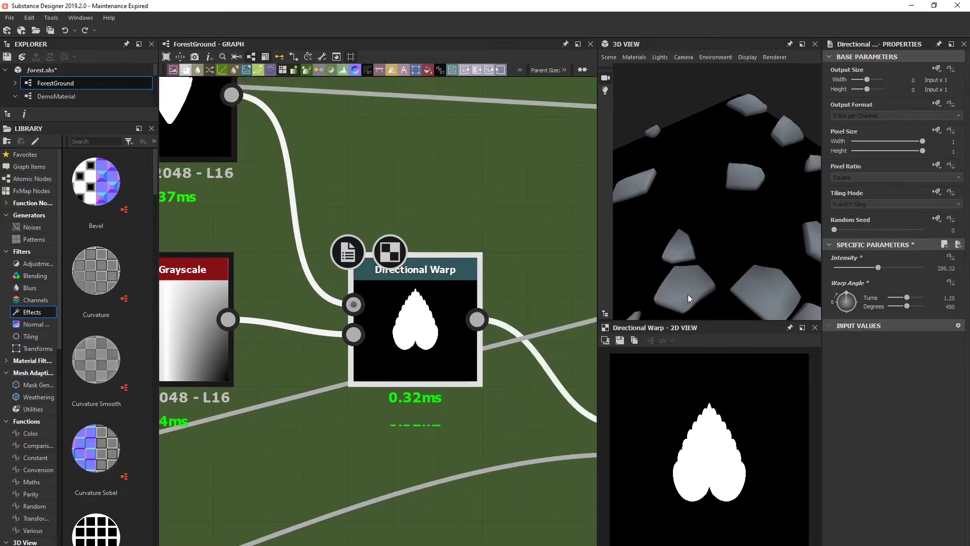
key(ctrl+z)
- Examine the heart's Transformation 2D and the Blend that combines it with the warped leaf shape
scroll(475, 364, down, 4)
middle_drag(483, 401, 469, 323)
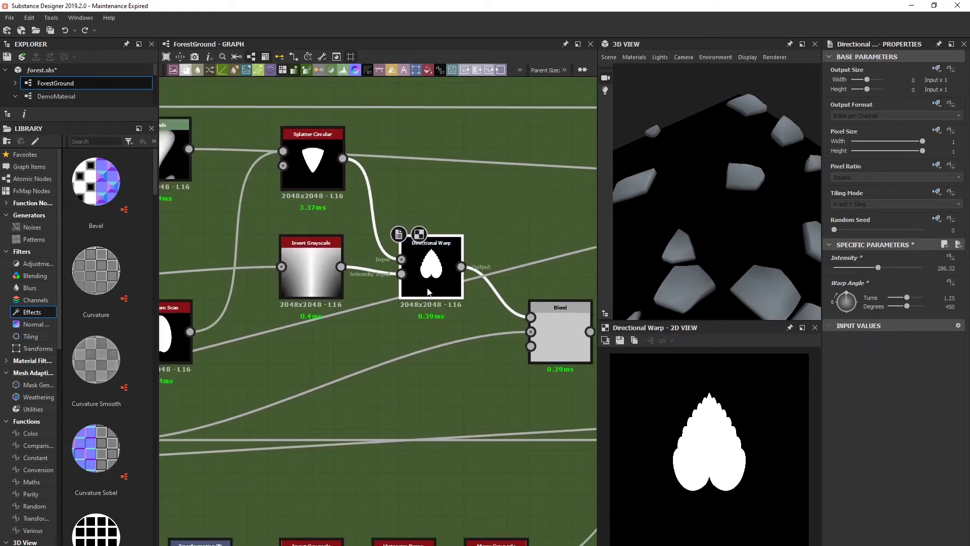
middle_drag(394, 360, 494, 277)
middle_drag(439, 232, 354, 311)
click(293, 336)
middle_drag(473, 293, 339, 311)
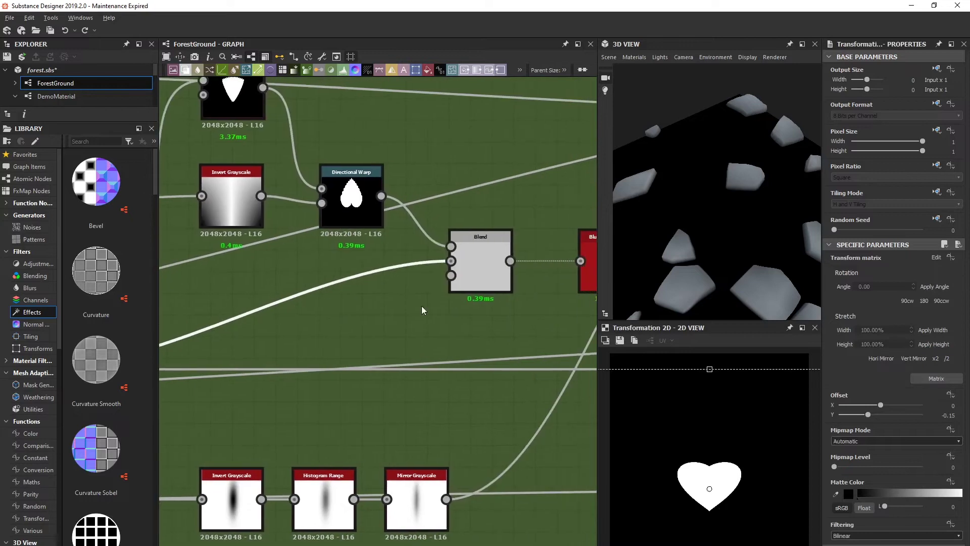
middle_drag(527, 261, 373, 284)
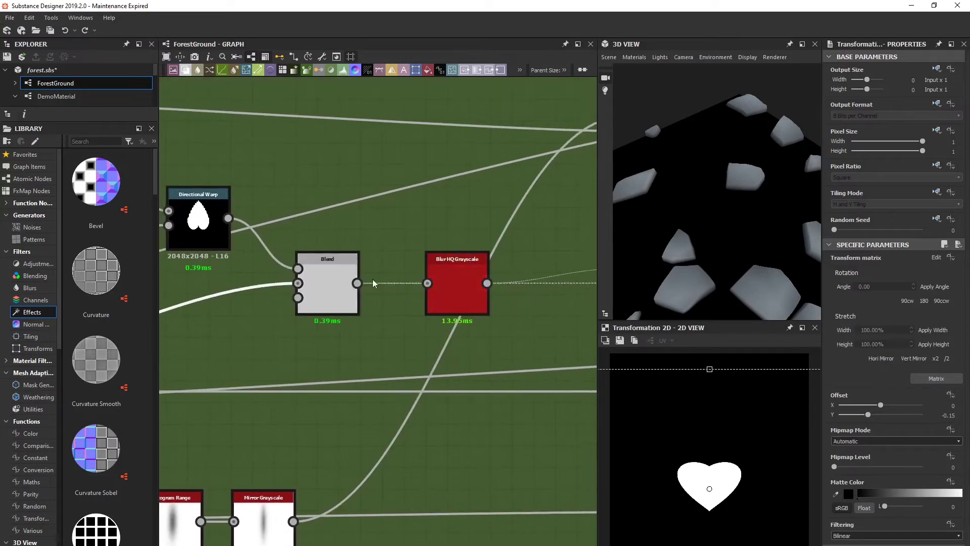
click(351, 289)
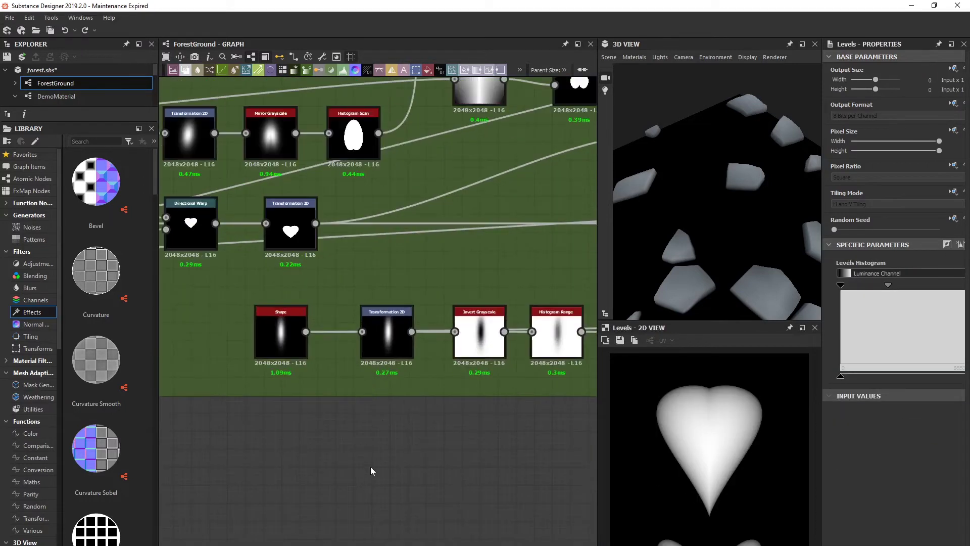
- Preview the narrow Gaussian Shape starting the bottom row and follow its chain to Mirror Grayscale
middle_drag(379, 417, 331, 403)
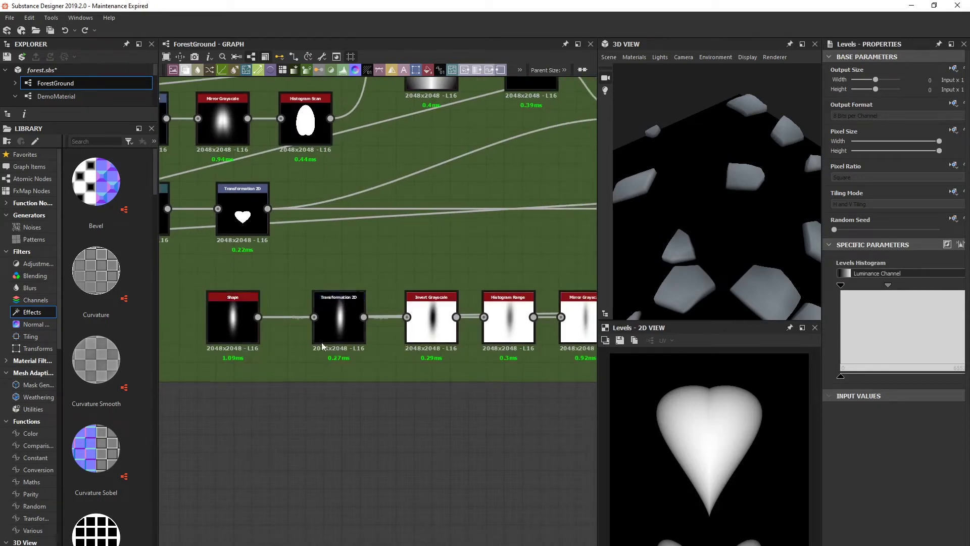
click(249, 323)
middle_drag(480, 341, 335, 353)
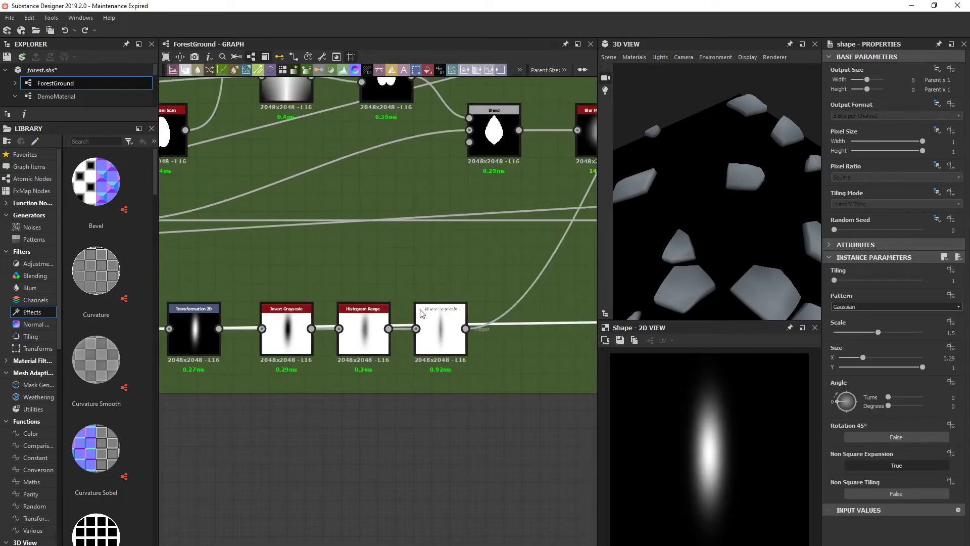
- Preview the Mirror Grayscale node and follow its output to preview the second Blend of the heart-shaped leaf
click(440, 336)
middle_drag(502, 376, 406, 377)
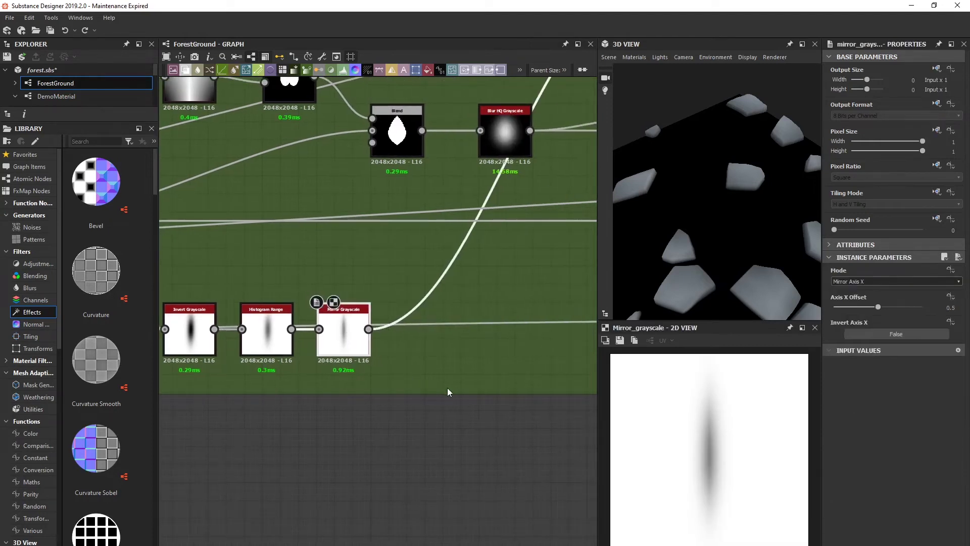
middle_drag(519, 312, 400, 369)
middle_drag(528, 203, 373, 326)
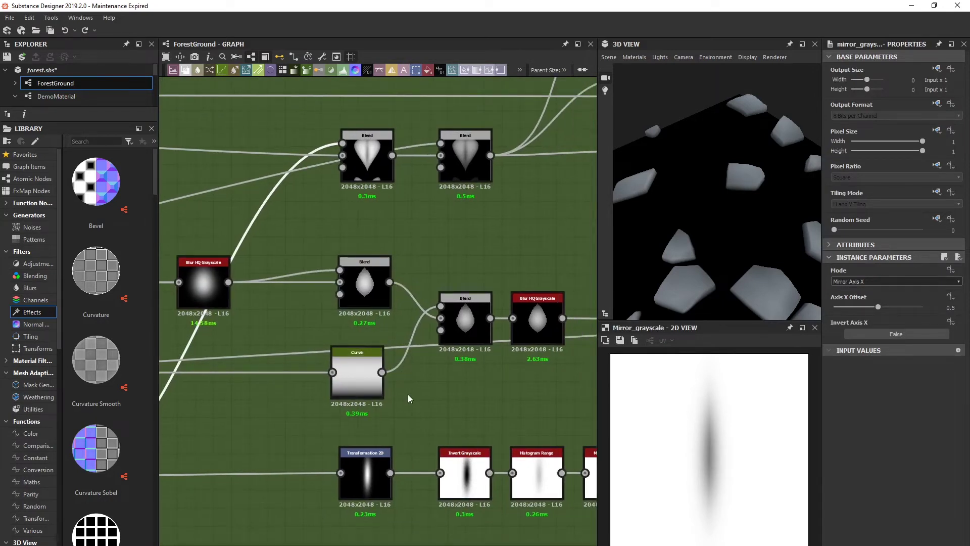
click(459, 160)
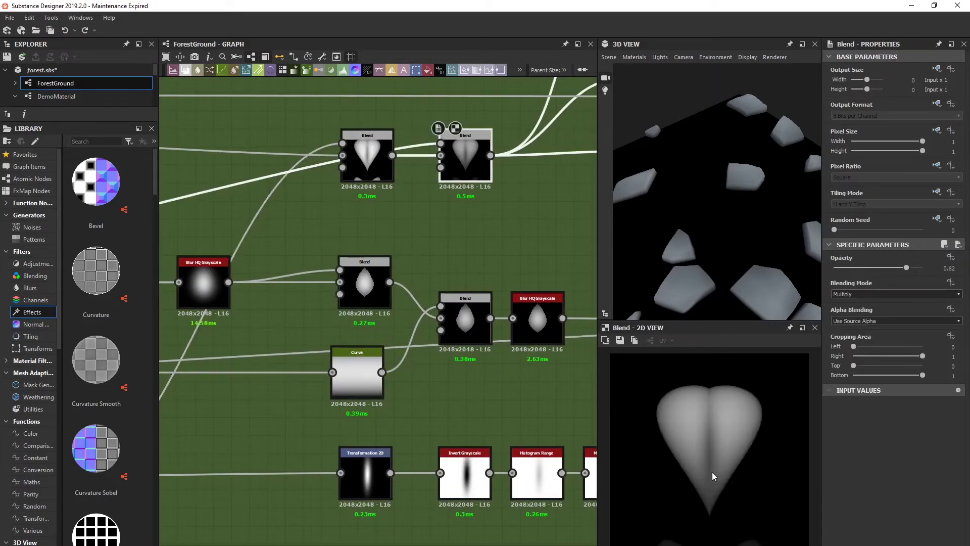
- Preview the Blend that multiplies the Curve gradient over the serrated leaf and inspect its shading up close
middle_drag(553, 480, 374, 384)
middle_drag(223, 425, 405, 360)
double_click(554, 228)
scroll(477, 223, up, 2)
middle_drag(478, 222, 434, 324)
middle_drag(457, 394, 368, 354)
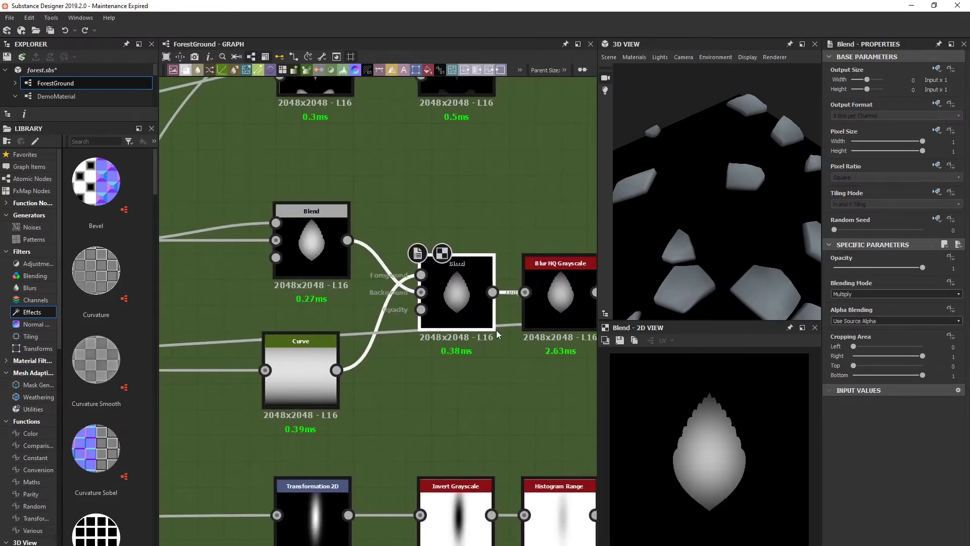
middle_drag(506, 350, 477, 349)
scroll(434, 296, up, 3)
scroll(699, 429, up, 3)
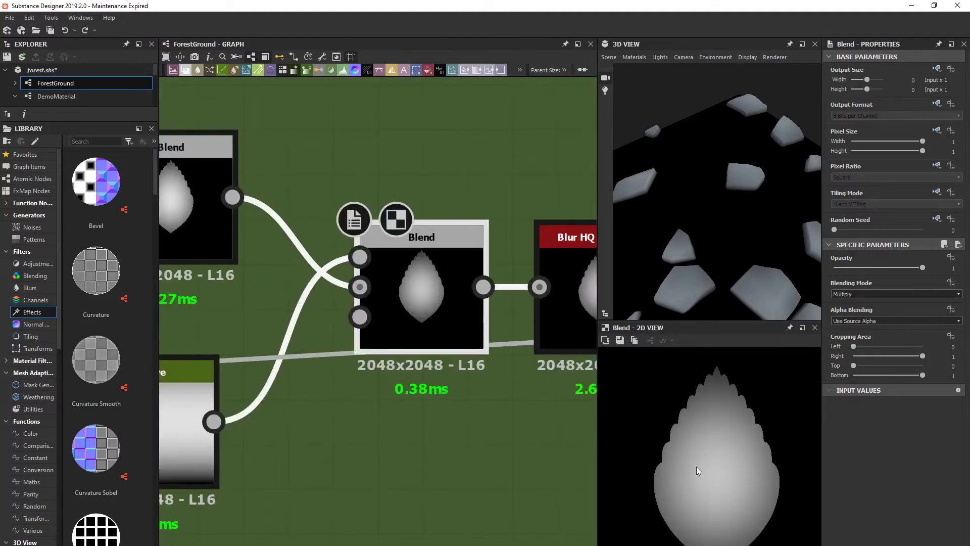
- Follow the serrated leaf through Blur HQ Grayscale and preview the Blend that multiplies the bottom row's mask onto it
middle_drag(521, 304, 408, 306)
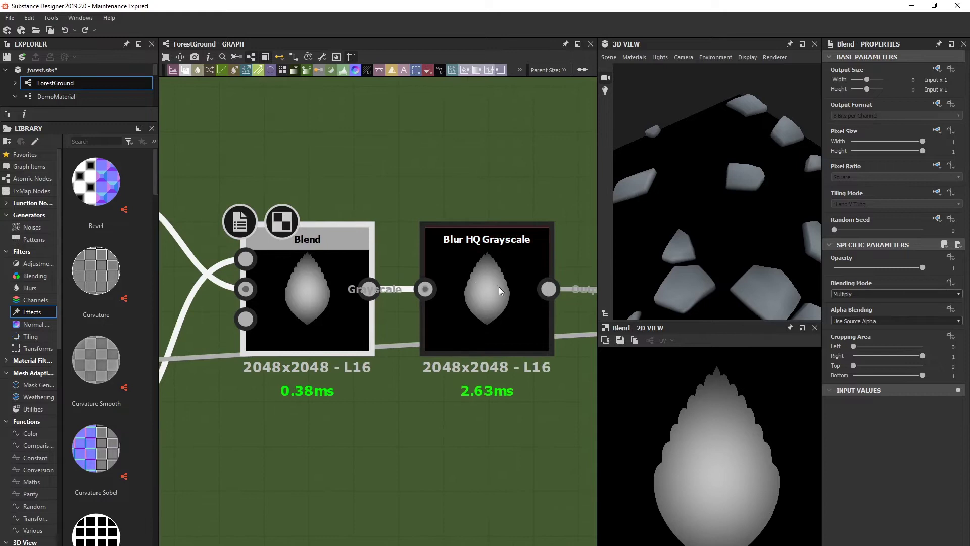
scroll(484, 369, down, 5)
middle_drag(524, 412, 475, 327)
middle_drag(558, 307, 394, 318)
middle_drag(280, 403, 366, 345)
middle_drag(506, 309, 224, 380)
click(441, 290)
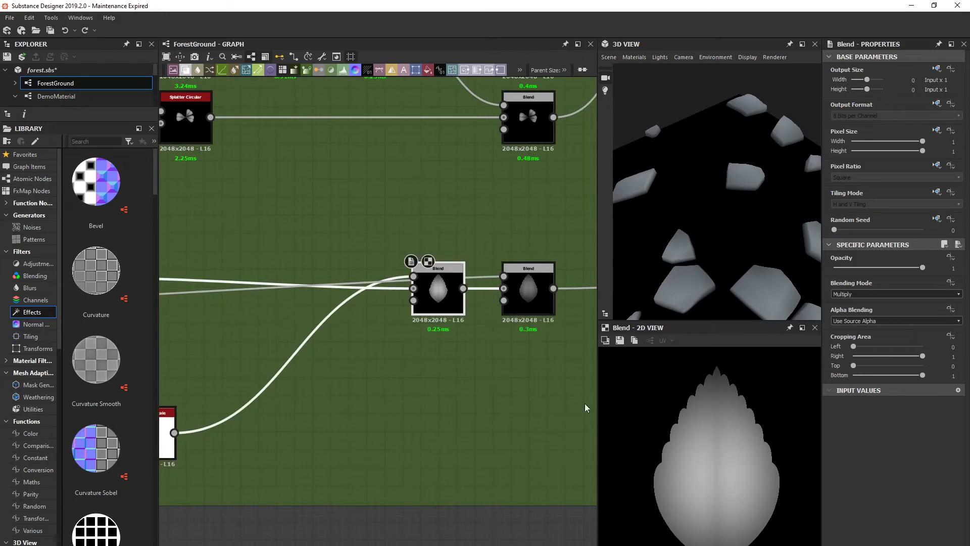
- Examine the next serrated-leaf Blend and trace its other input back to preview the Transformation 2D gradient feeding it
middle_drag(524, 327, 454, 361)
scroll(460, 329, up, 3)
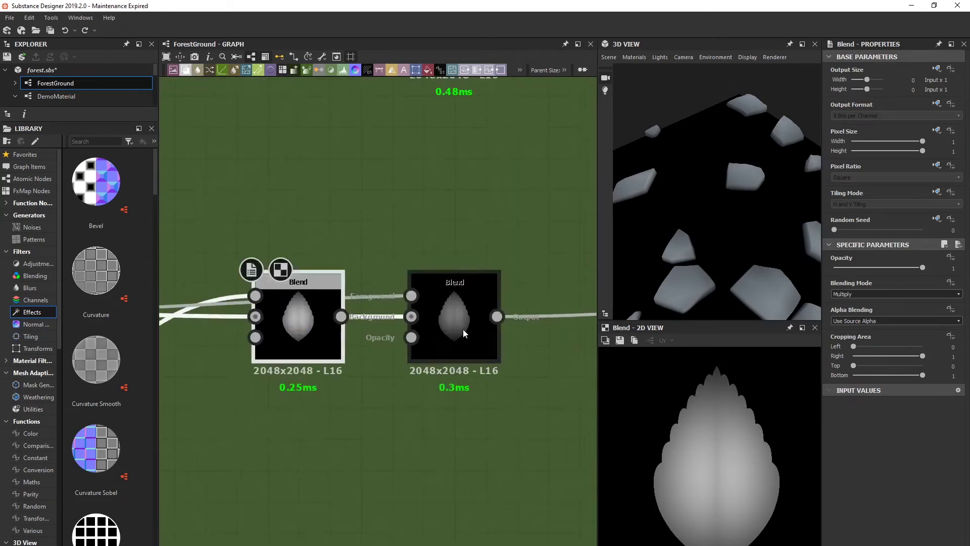
click(463, 329)
middle_drag(335, 405, 501, 321)
scroll(501, 320, down, 4)
middle_drag(427, 341, 587, 309)
scroll(442, 296, up, 1)
scroll(441, 294, down, 1)
middle_drag(184, 298, 596, 299)
scroll(372, 322, down, 2)
click(346, 316)
double_click(347, 316)
- Return along the connection to the end of the serrated-leaf row and preview its last Blend
middle_drag(408, 354, 8, 358)
middle_drag(557, 328, 165, 353)
scroll(535, 338, up, 2)
middle_drag(535, 338, 458, 394)
double_click(477, 336)
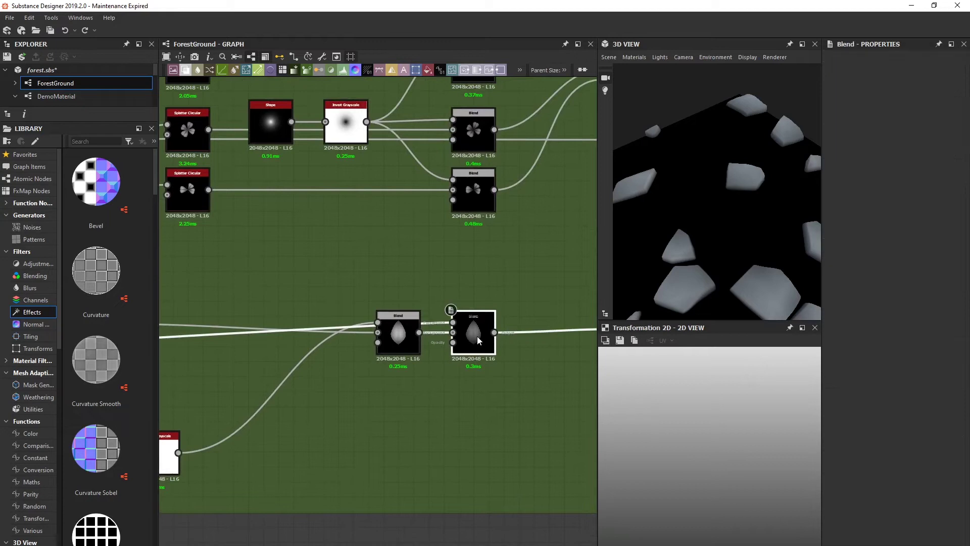
- Follow the finished heart-shaped leaf's Blend output to the three Splatter Circular nodes it feeds
scroll(744, 473, up, 1)
middle_drag(340, 261, 479, 402)
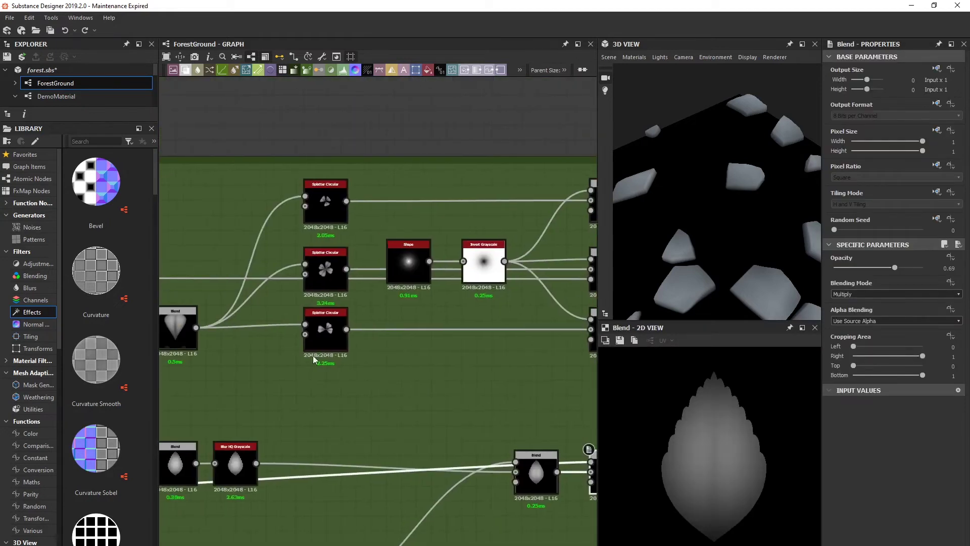
middle_drag(314, 356, 430, 370)
scroll(391, 285, up, 2)
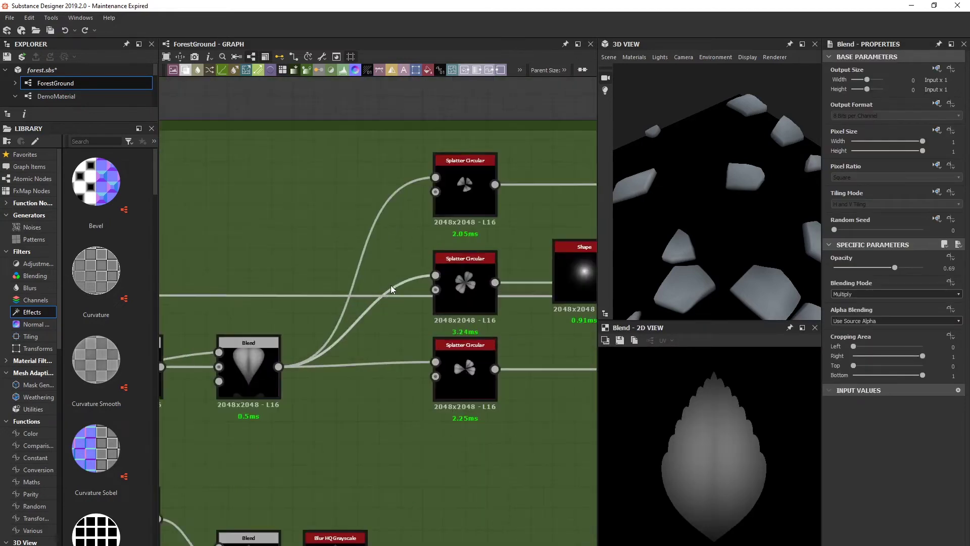
middle_drag(390, 285, 346, 287)
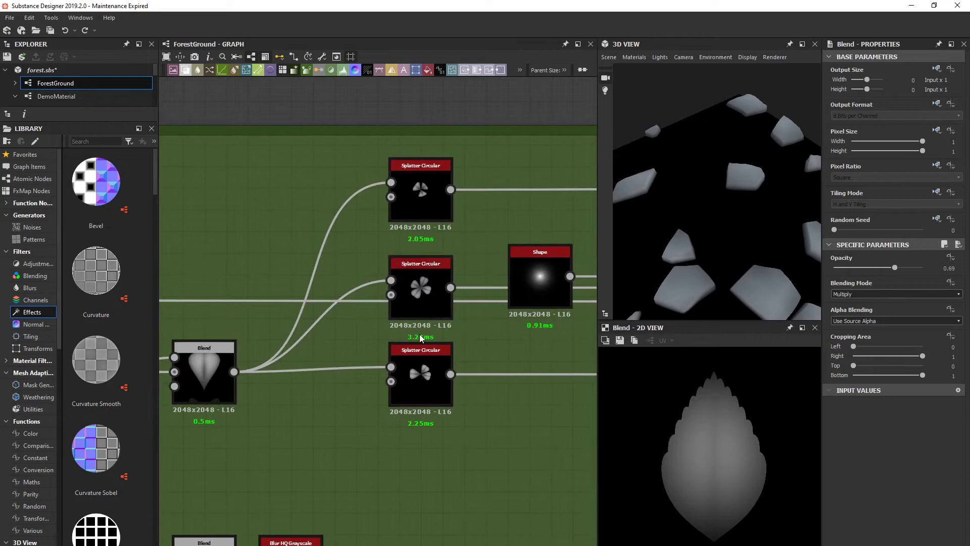
- Examine the three Splatter Circular nodes, including the middle one's parameters, and preview the lowest one
mouse_move(422, 368)
mouse_down()
mouse_move(414, 377)
mouse_move(424, 376)
mouse_up()
click(419, 193)
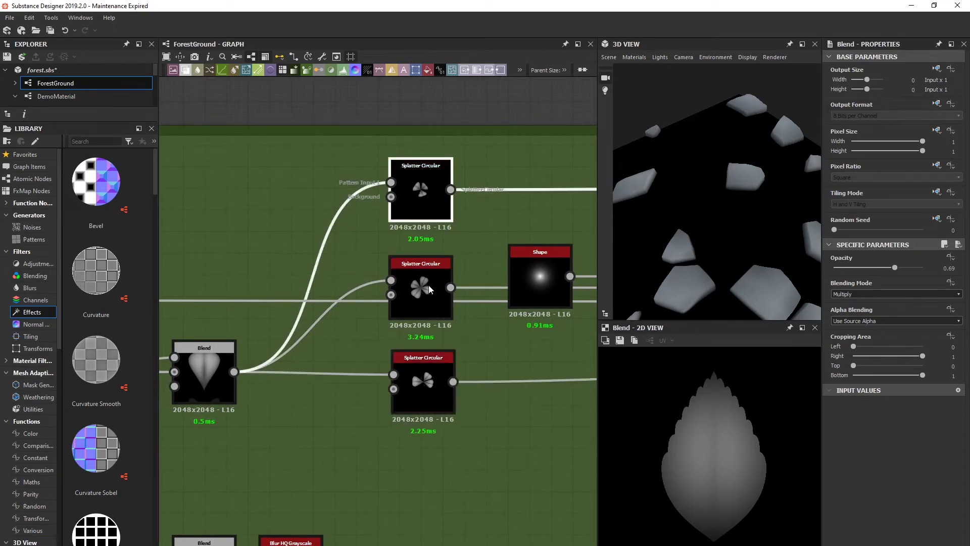
drag(423, 289, 423, 287)
scroll(724, 413, down, 3)
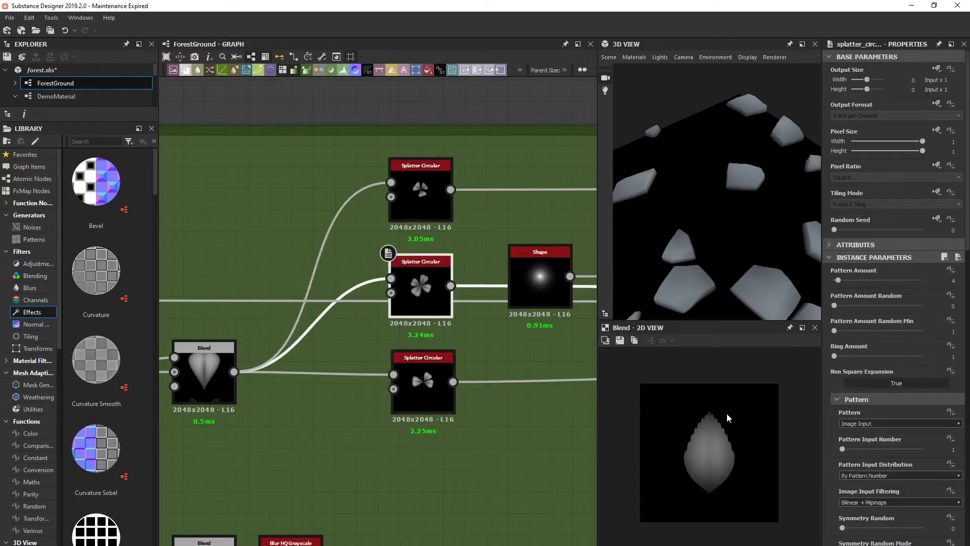
click(435, 387)
double_click(432, 388)
drag(431, 388, 419, 387)
- Preview the middle clover's Blend and examine the Shape and Invert Grayscale nodes feeding the three clover Blends
middle_drag(496, 339, 386, 336)
scroll(374, 313, down, 1)
scroll(369, 301, up, 3)
mouse_move(524, 268)
middle_down()
mouse_move(447, 269)
mouse_move(342, 309)
mouse_move(366, 306)
middle_up()
click(469, 196)
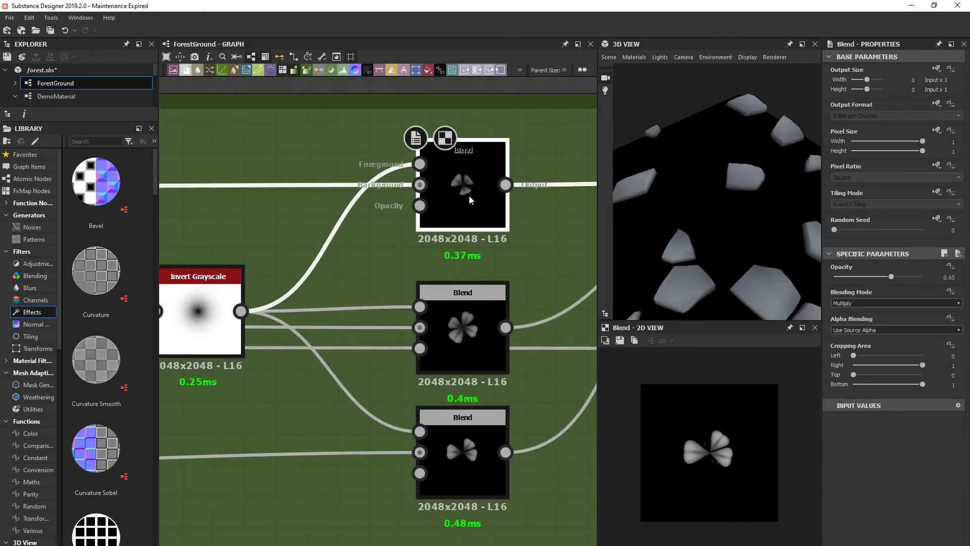
double_click(461, 316)
scroll(720, 445, up, 3)
middle_drag(299, 321, 397, 311)
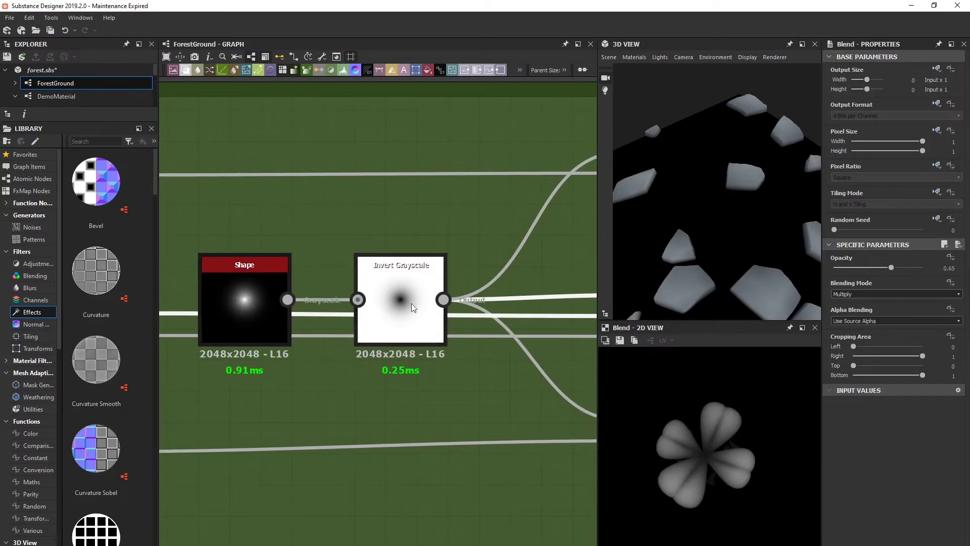
middle_drag(486, 354, 348, 340)
- Follow the clover Blends to their Tile Sampler and preview the Levels node after the serrated leaf's Tile Sampler
scroll(358, 345, down, 3)
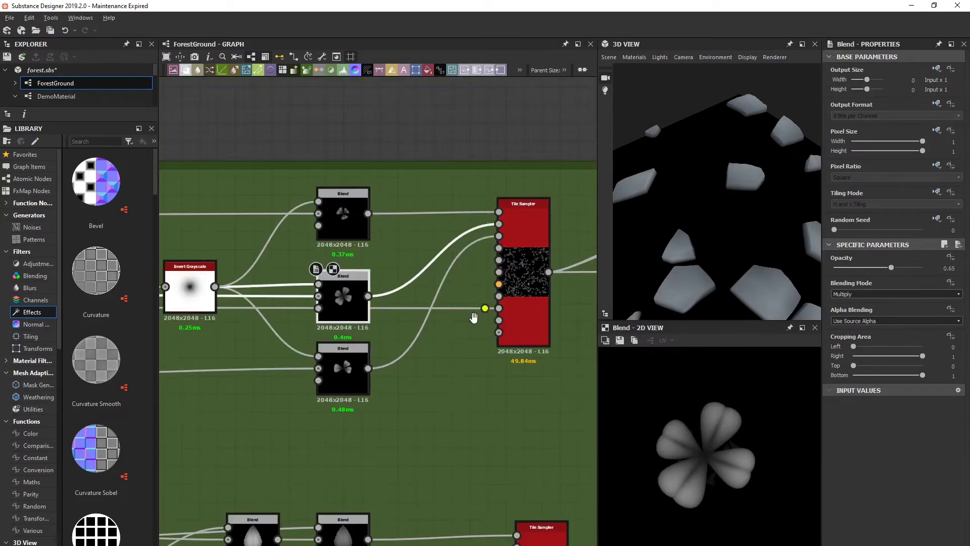
middle_drag(509, 320, 433, 331)
click(446, 247)
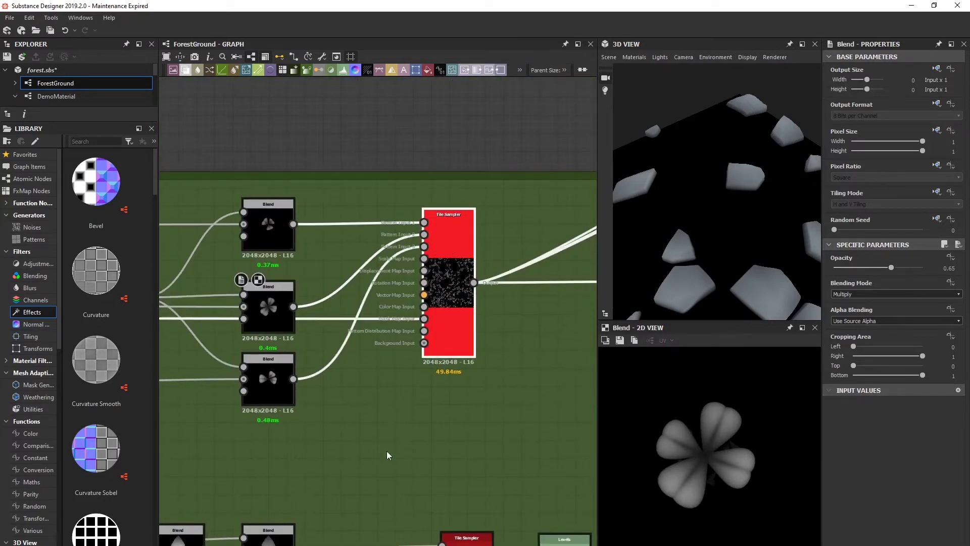
middle_drag(298, 543, 326, 287)
click(508, 288)
drag(517, 305, 488, 305)
middle_drag(593, 298, 455, 302)
click(462, 298)
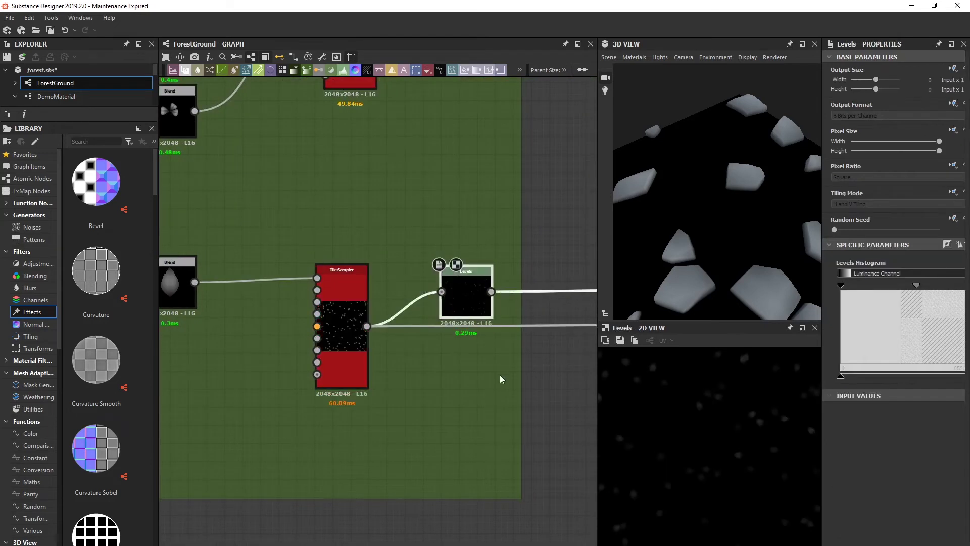
- Return to the clover Tile Sampler and preview its scattered clovers
scroll(492, 331, down, 4)
middle_drag(469, 205, 422, 275)
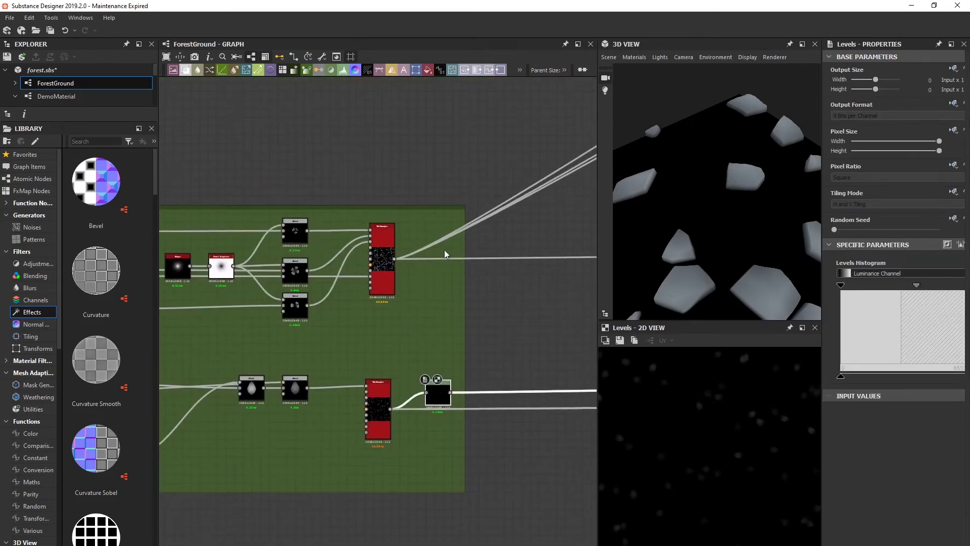
scroll(384, 290, up, 3)
scroll(384, 290, up, 4)
click(384, 235)
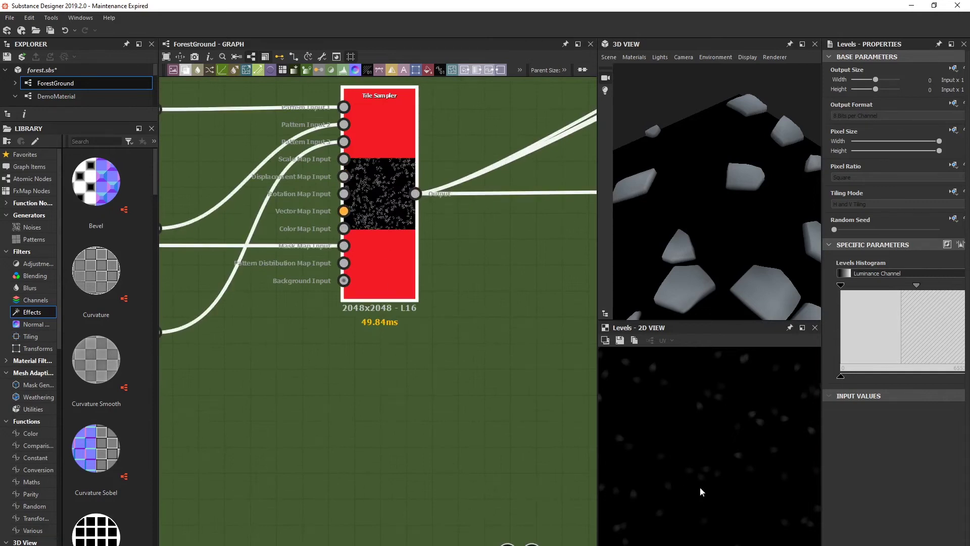
- Trace the clover Tile Sampler's mask input back past the Grass section to the GrassMask section
scroll(386, 280, down, 4)
middle_drag(284, 287, 355, 403)
scroll(444, 319, down, 4)
scroll(433, 327, down, 3)
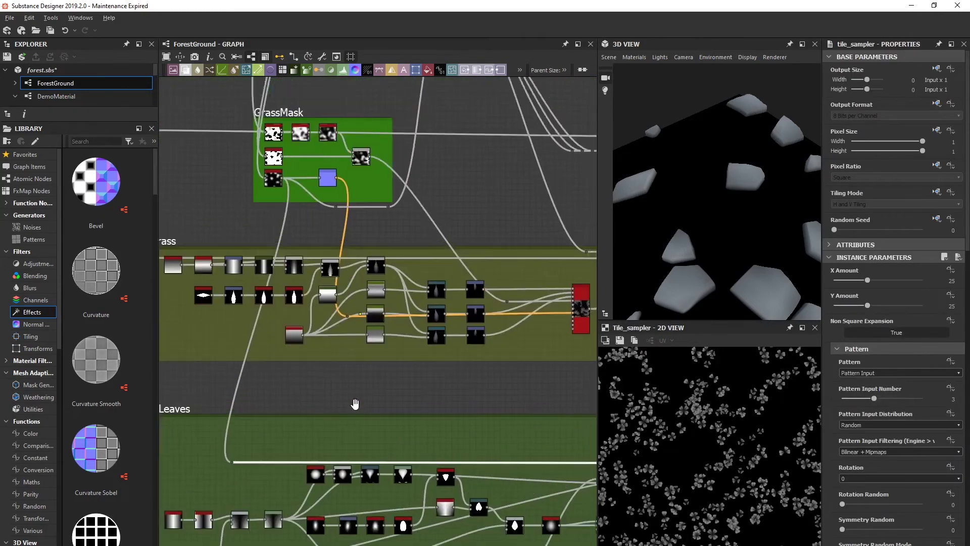
scroll(338, 312, up, 2)
middle_drag(577, 337, 416, 362)
scroll(320, 299, up, 4)
middle_drag(292, 293, 417, 323)
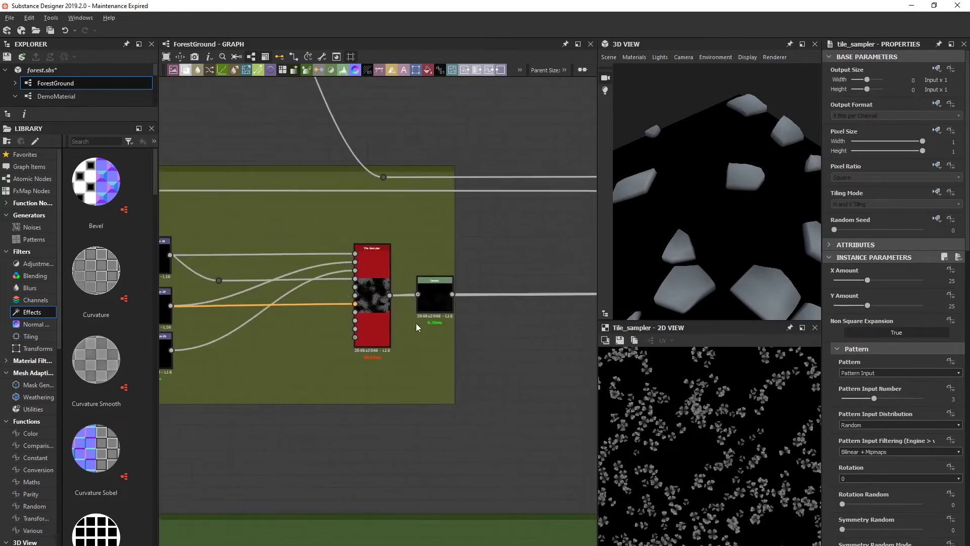
scroll(421, 398, down, 4)
middle_drag(405, 426, 535, 367)
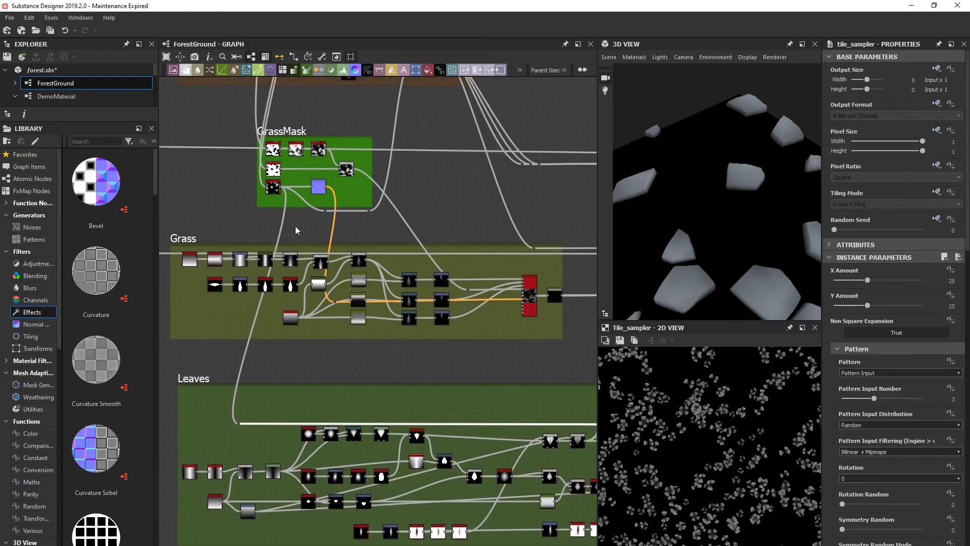
- Refocus on the clover Tile Sampler's inputs and preview the serrated leaf's Tile Sampler below it
key(f)
scroll(450, 273, up, 2)
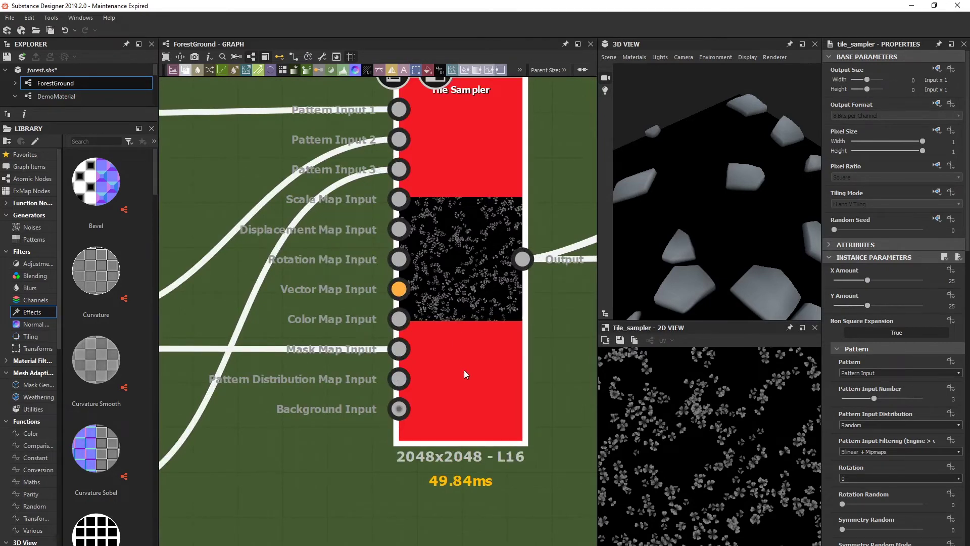
middle_drag(473, 392, 462, 240)
scroll(455, 272, down, 4)
middle_drag(445, 348, 390, 160)
click(401, 318)
scroll(402, 319, up, 3)
scroll(400, 319, down, 3)
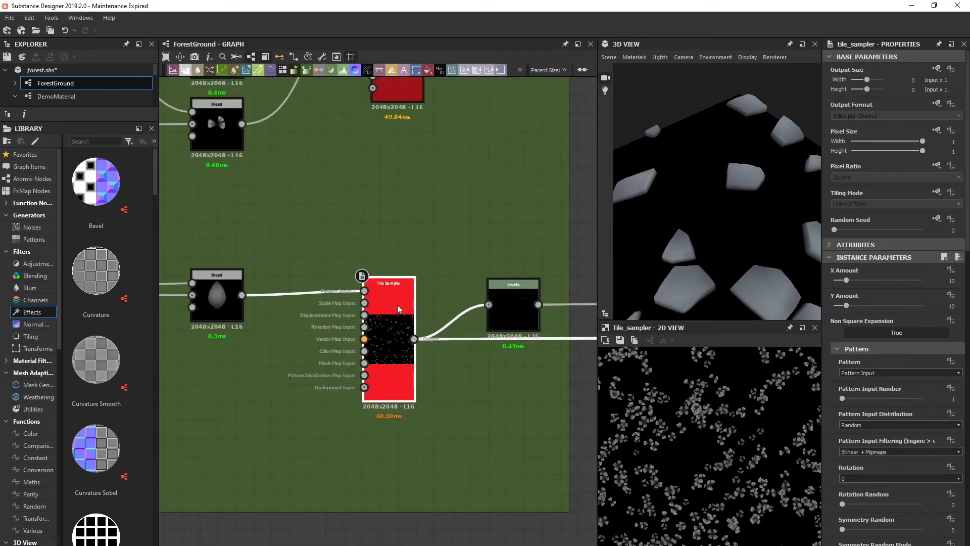
scroll(397, 309, up, 3)
double_click(397, 309)
- Examine the Levels node after the serrated leaf's Tile Sampler and follow the Leaves outputs to the HeightBlend section
middle_drag(488, 372, 369, 339)
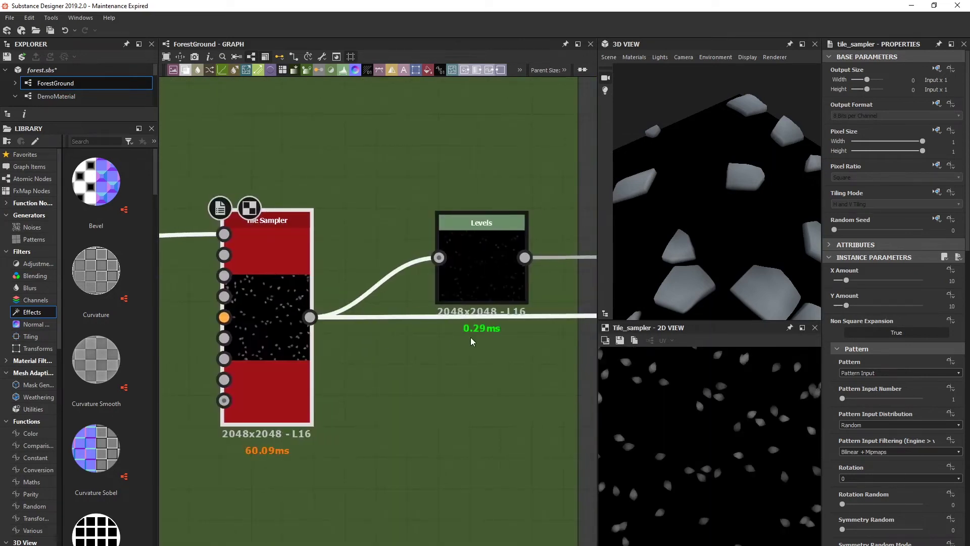
scroll(500, 313, down, 1)
scroll(472, 292, down, 1)
middle_drag(407, 181, 409, 223)
middle_drag(391, 307, 430, 256)
scroll(360, 350, up, 3)
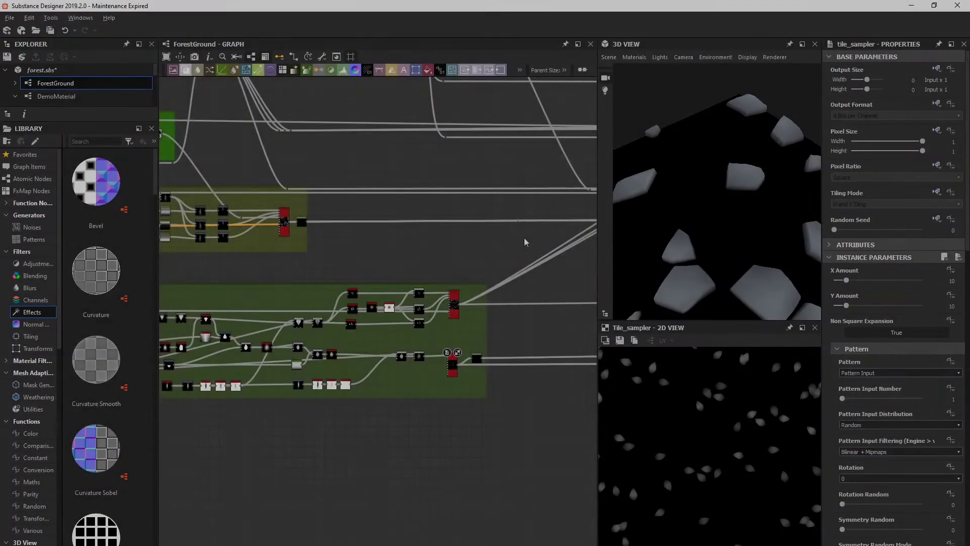
middle_drag(524, 242, 435, 290)
scroll(347, 311, up, 3)
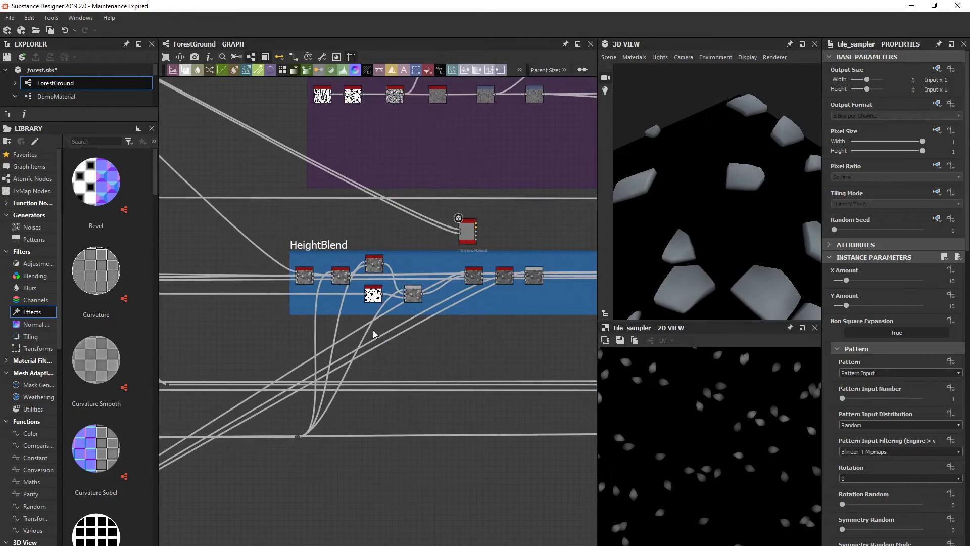
- Look through the Branches section and preview the last Blend in its bottom row
middle_drag(439, 273, 333, 379)
scroll(401, 318, down, 2)
middle_drag(396, 267, 409, 332)
scroll(414, 317, up, 2)
middle_drag(314, 281, 388, 320)
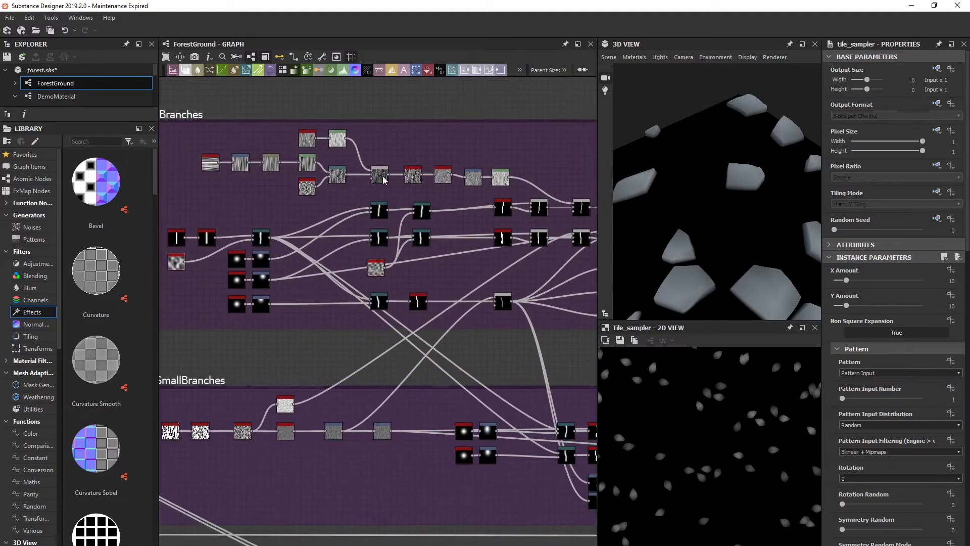
middle_drag(352, 276, 360, 310)
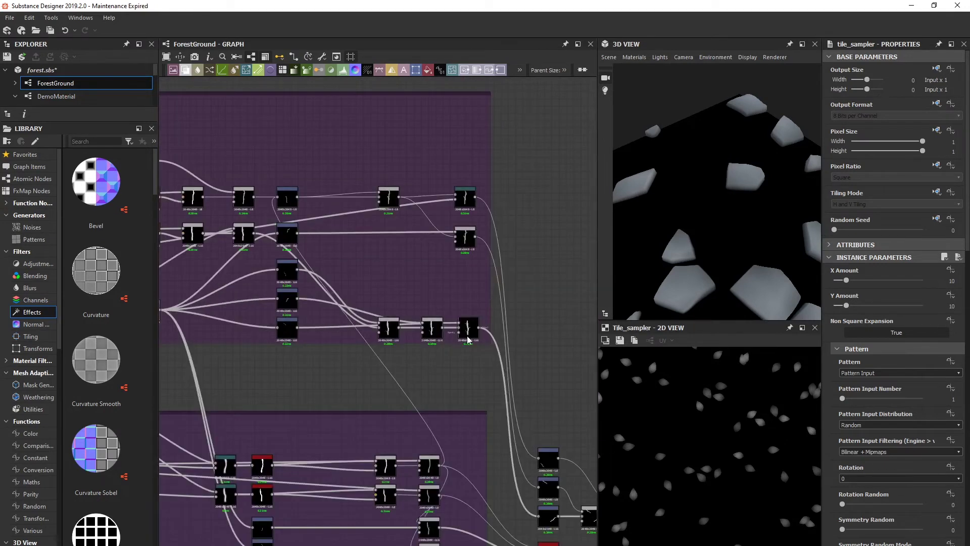
double_click(467, 333)
- Locate the start of the SmallBranches section and inspect the previewed branch's bark detail up close
scroll(718, 447, down, 2)
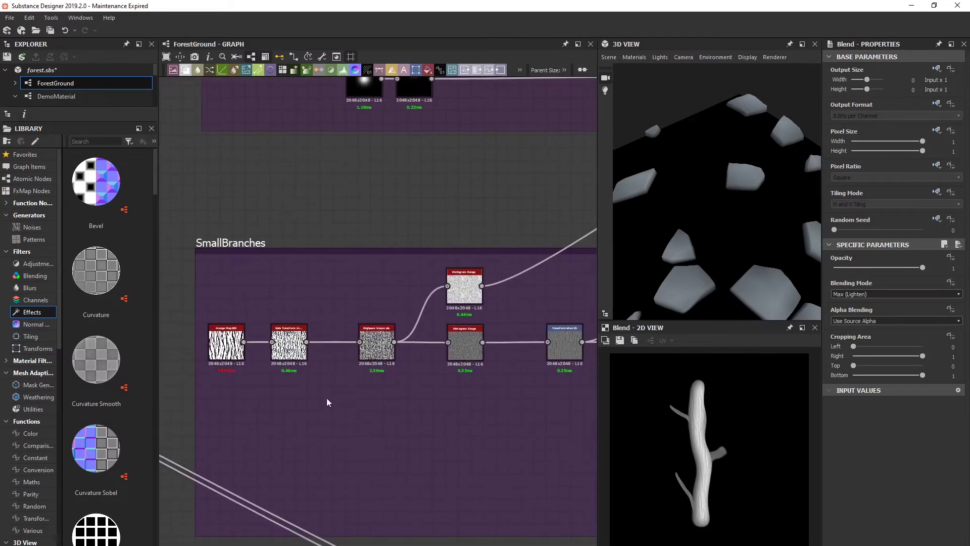
middle_drag(327, 401, 342, 362)
middle_drag(446, 326, 376, 297)
scroll(390, 355, down, 1)
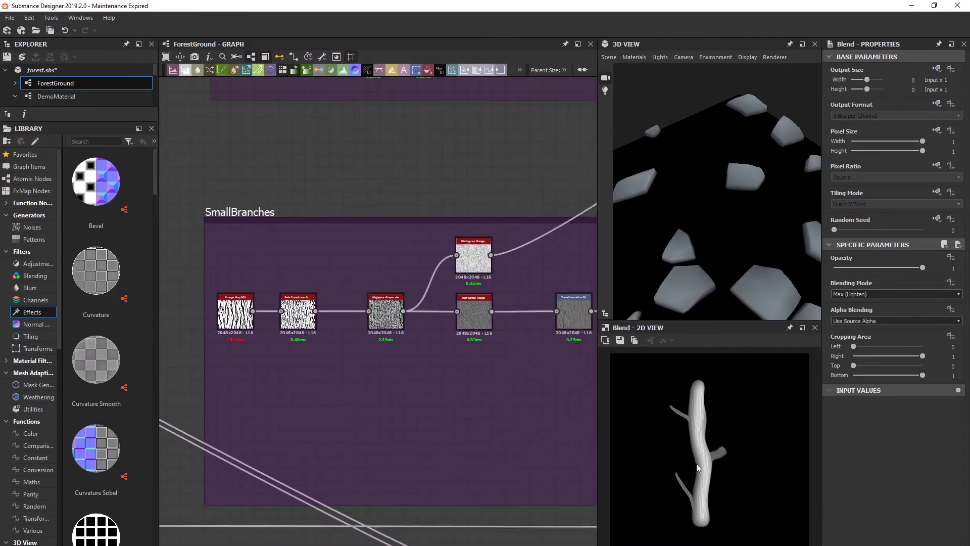
scroll(698, 462, up, 5)
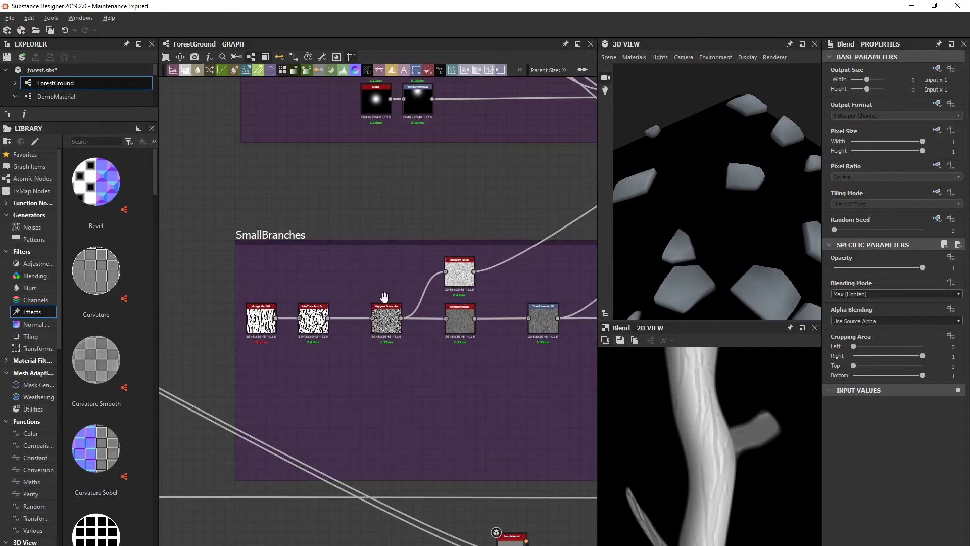
- Preview the Grunge Map 005 node that starts the SmallBranches chain
scroll(247, 306, up, 2)
click(288, 343)
scroll(286, 348, up, 1)
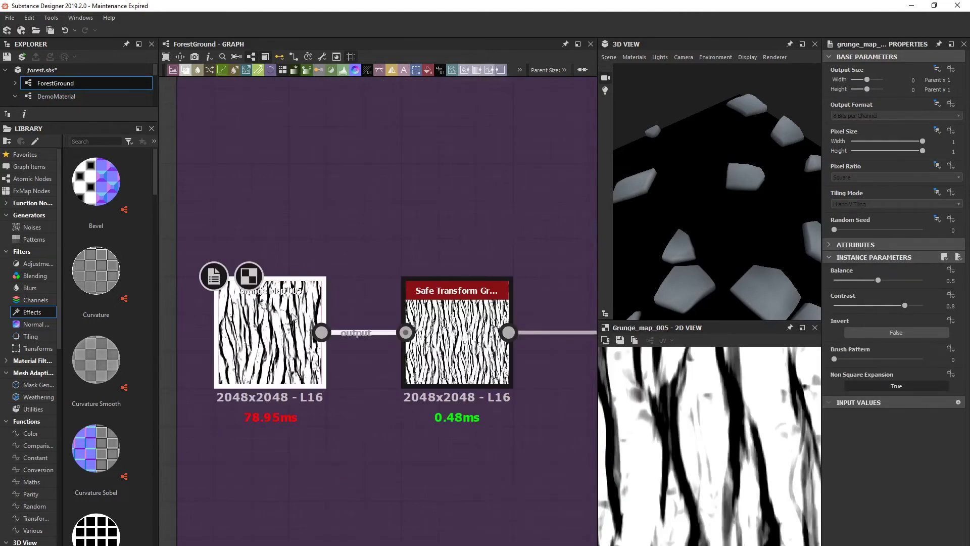
- Preview the Safe Transform Grayscale node that follows Grunge Map 005 and view its whole tiled pattern
scroll(197, 346, down, 2)
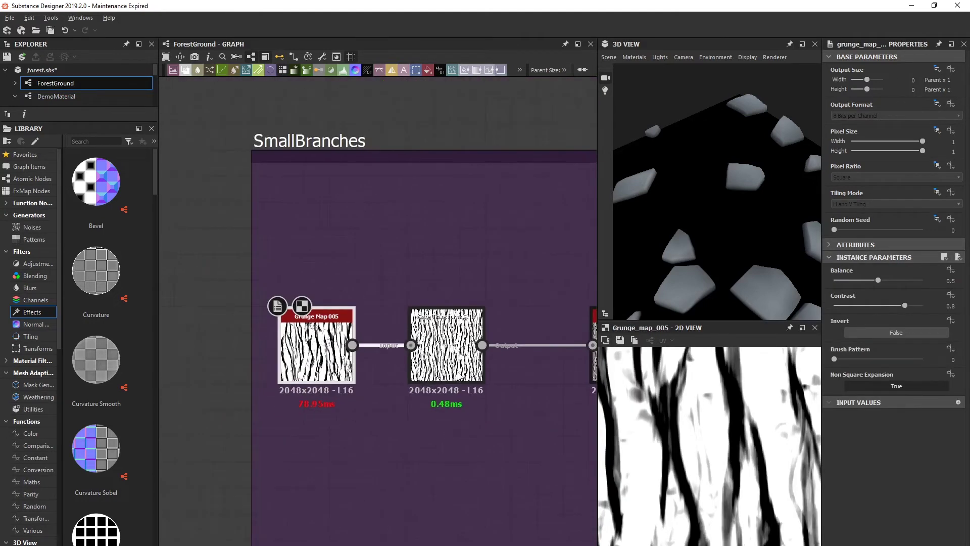
click(388, 363)
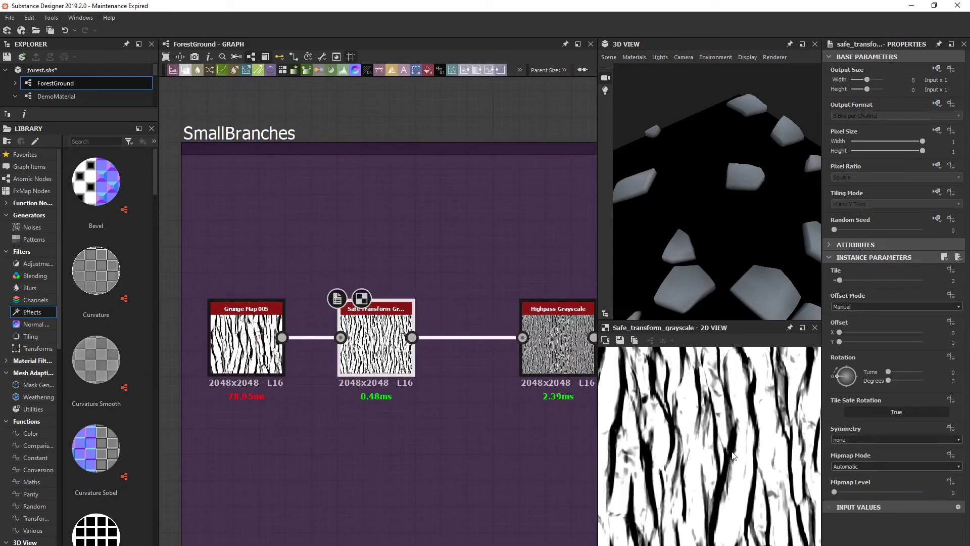
scroll(705, 437, down, 5)
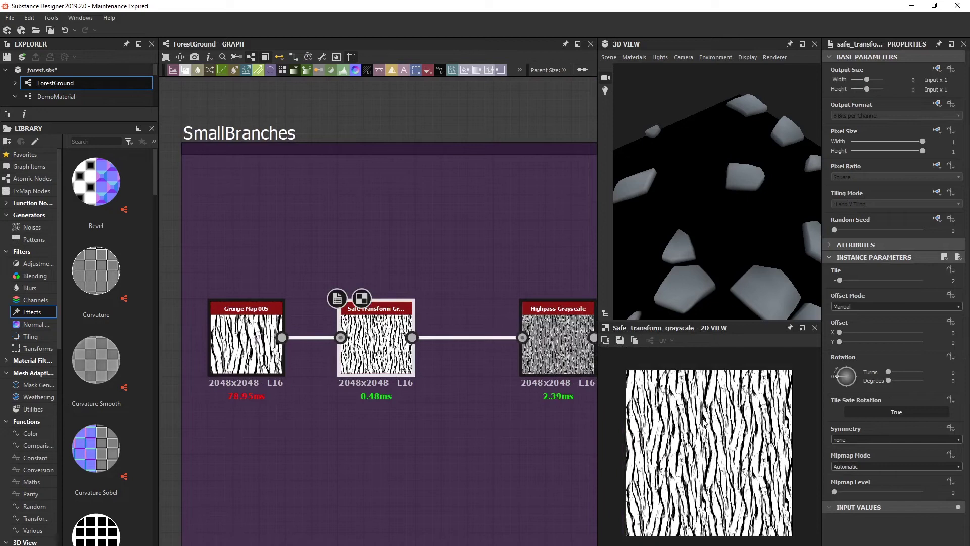
- Preview the Highpass Grayscale node after the Safe Transform and inspect its bark lines up close
click(393, 344)
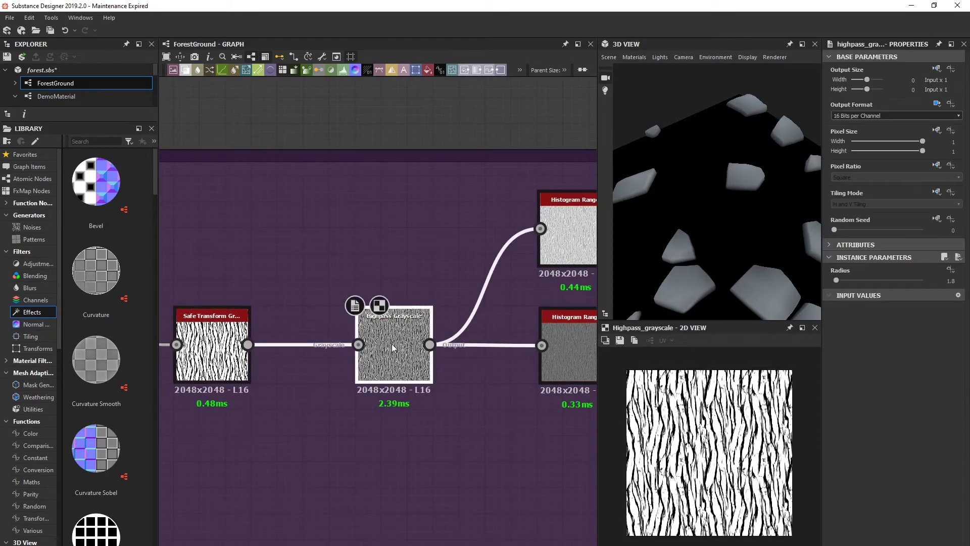
scroll(396, 357, up, 3)
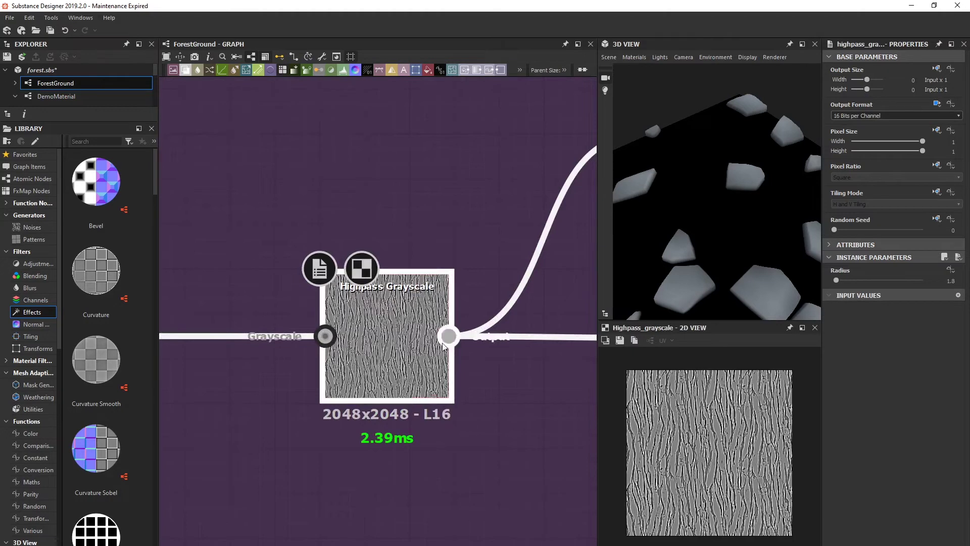
scroll(657, 449, up, 3)
middle_drag(678, 445, 707, 445)
scroll(707, 445, up, 2)
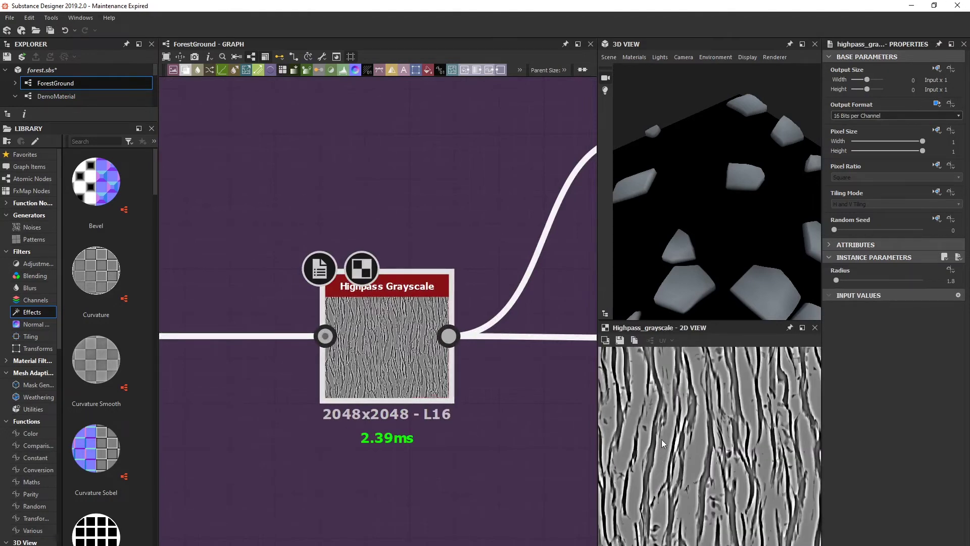
- Preview the upper Histogram Range node fed by the Highpass Grayscale
scroll(743, 444, down, 4)
middle_drag(457, 353, 360, 397)
scroll(360, 397, down, 5)
scroll(375, 363, up, 3)
middle_drag(431, 328, 351, 403)
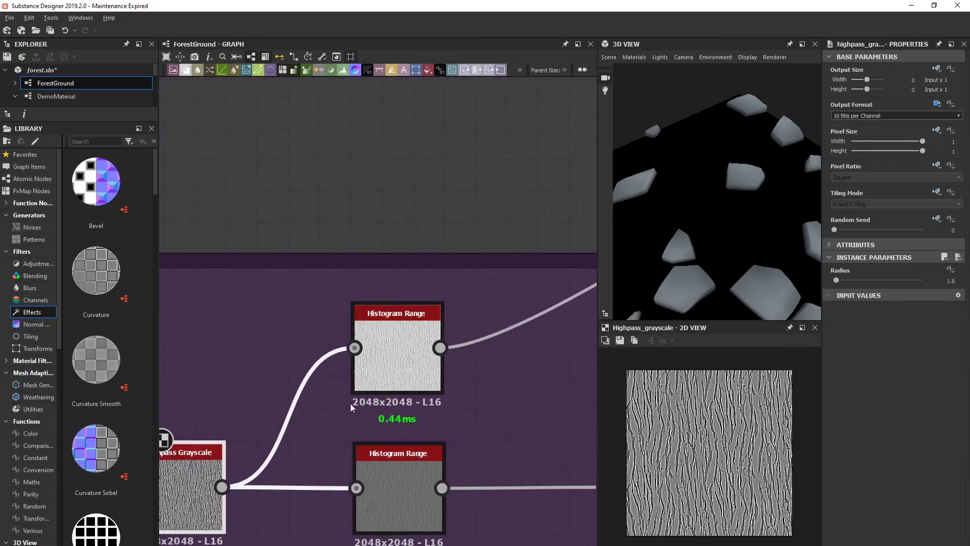
double_click(397, 361)
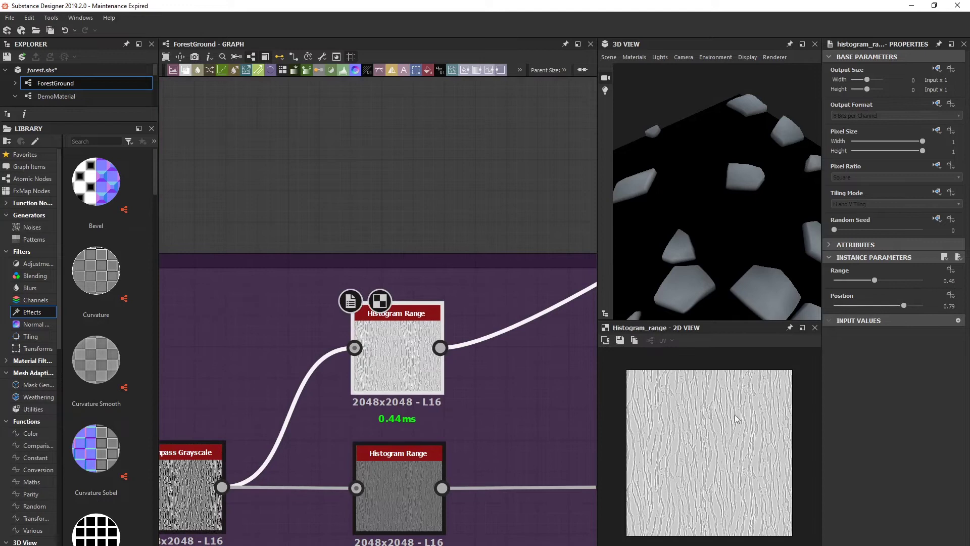
- Follow the upper Histogram Range output to the Multiply Blend in the Branches section and inspect the branch's bark detail
middle_drag(367, 348, 162, 514)
scroll(364, 358, down, 4)
middle_drag(524, 260, 308, 386)
middle_drag(541, 250, 167, 449)
scroll(379, 349, up, 3)
double_click(385, 354)
scroll(751, 434, up, 3)
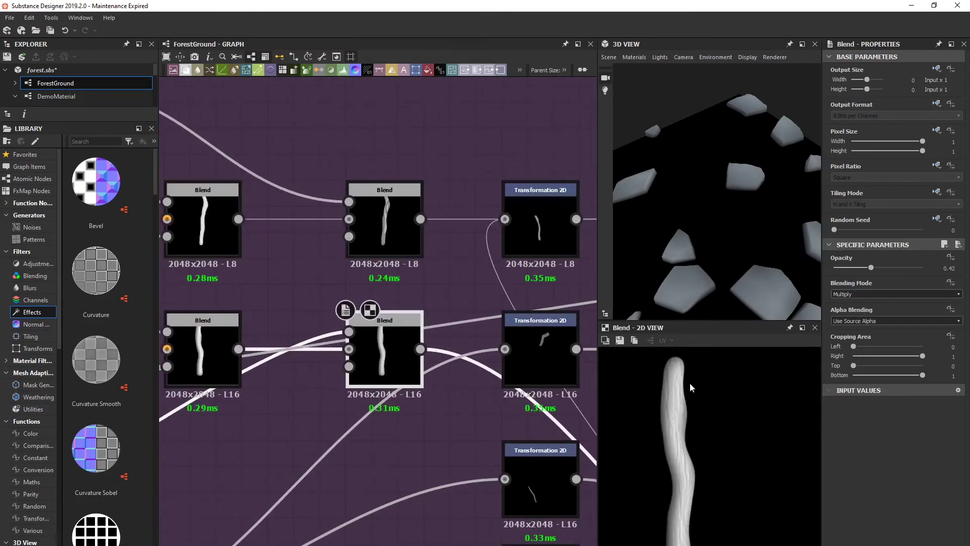
middle_drag(386, 399, 441, 391)
middle_drag(690, 410, 712, 386)
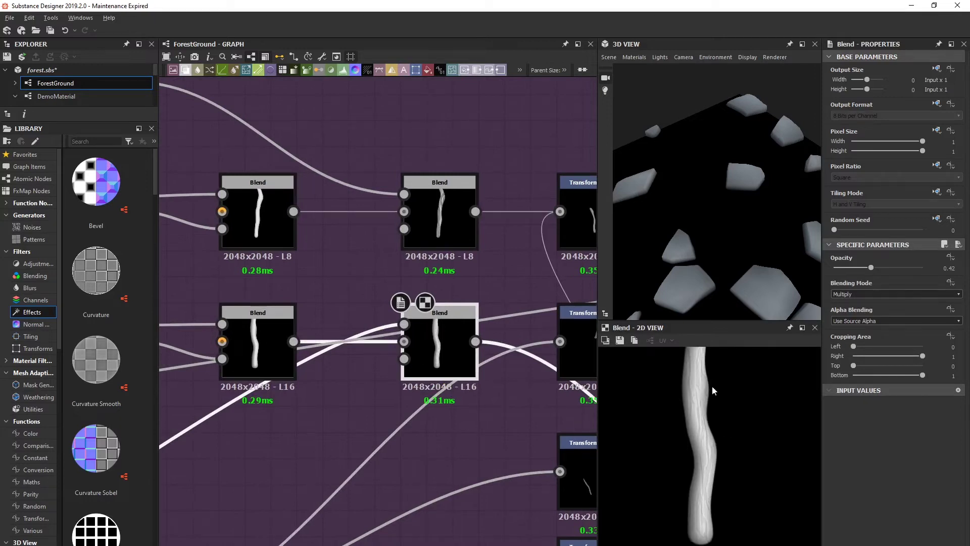
- Trace the branch chain back to its start and preview the square Shape node feeding Blur HQ Grayscale
scroll(720, 432, down, 2)
middle_drag(366, 404, 582, 371)
scroll(437, 414, down, 4)
middle_drag(161, 384, 507, 346)
middle_drag(301, 342, 399, 343)
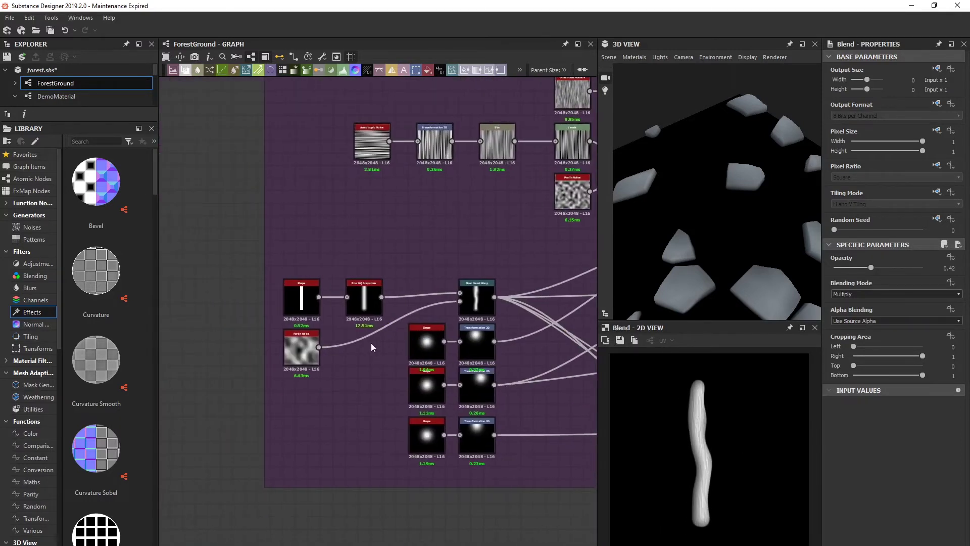
scroll(328, 350, up, 2)
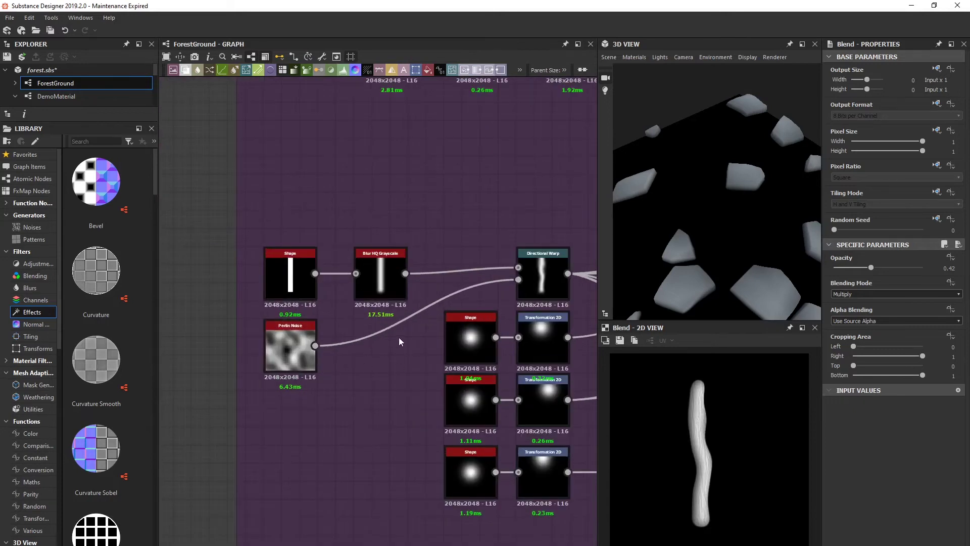
click(275, 260)
double_click(275, 260)
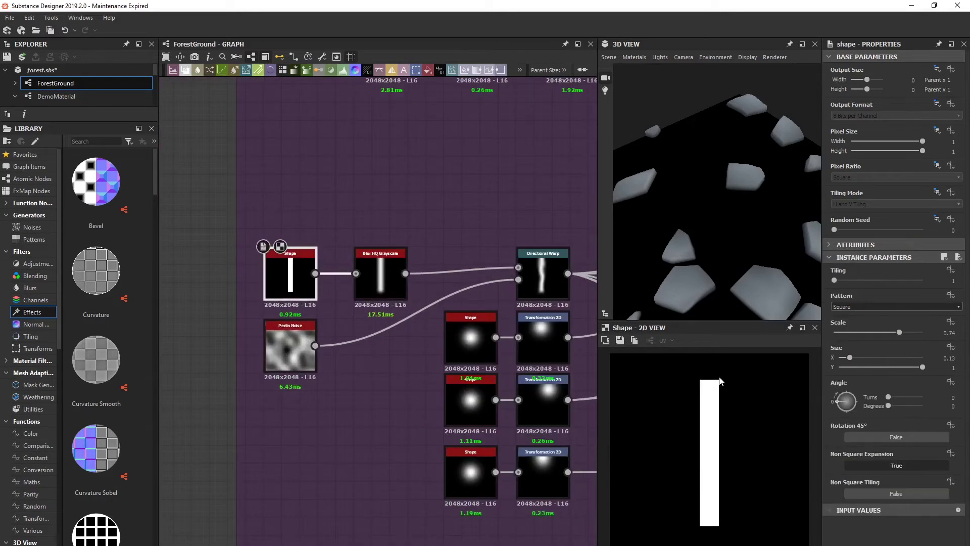
- Preview the Directional Warp fed by the blurred Shape and Perlin Noise, and inspect the bent branch form
middle_drag(458, 423, 392, 427)
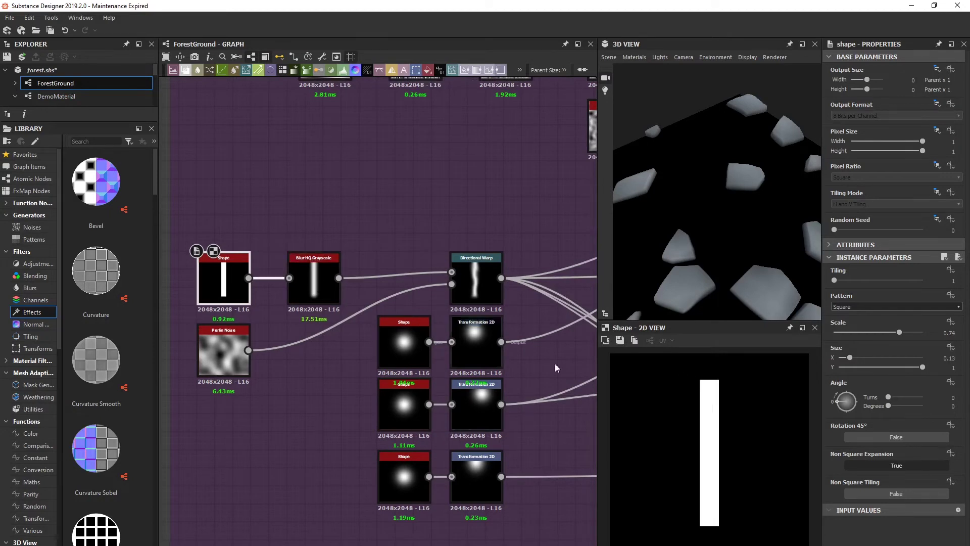
click(483, 280)
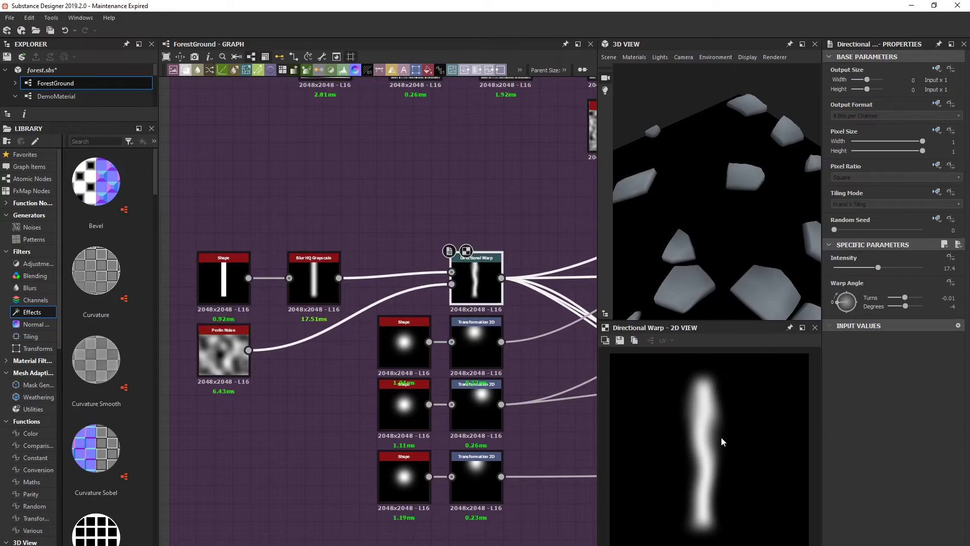
scroll(722, 439, up, 2)
middle_drag(462, 336, 397, 330)
middle_drag(299, 320, 385, 317)
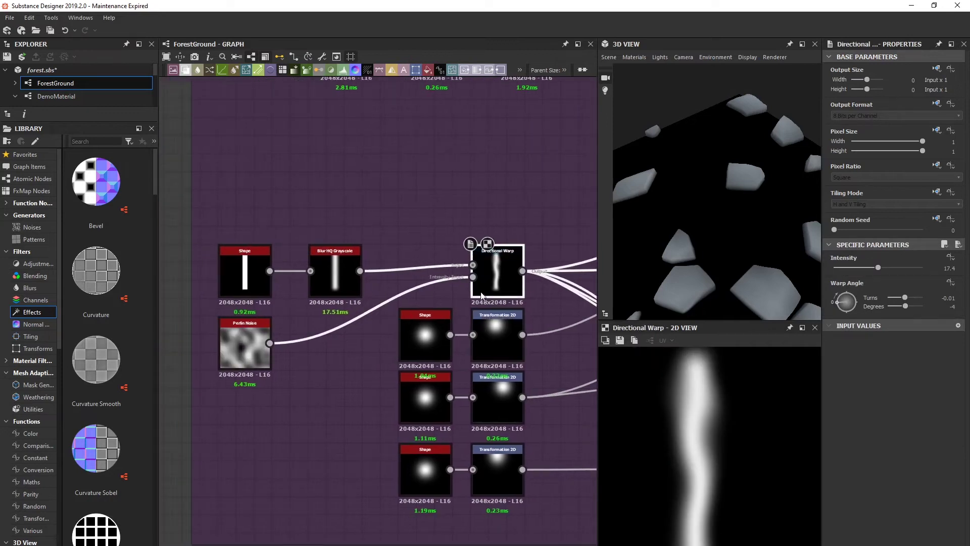
- Move the Perlin Noise node closer to the Directional Warp and preview both nodes in turn
drag(239, 344, 283, 344)
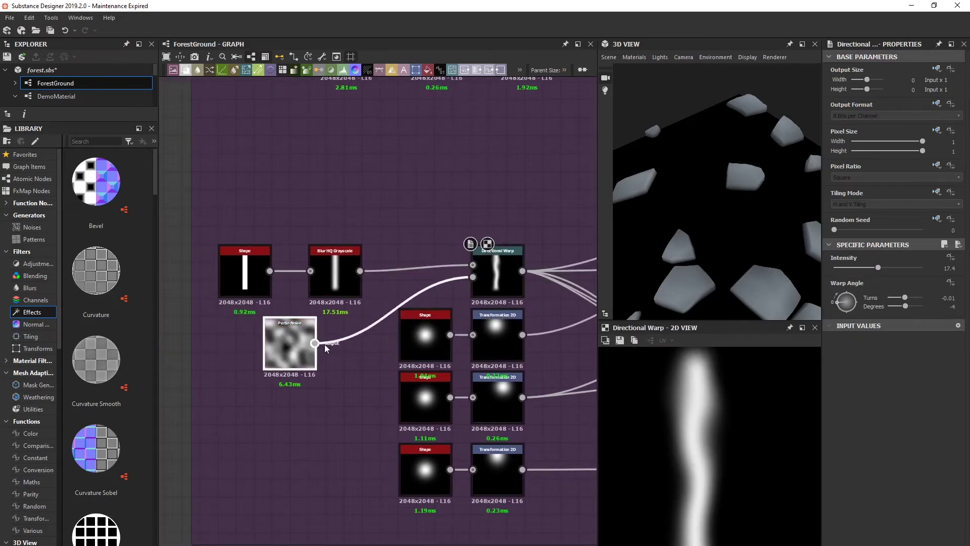
double_click(293, 353)
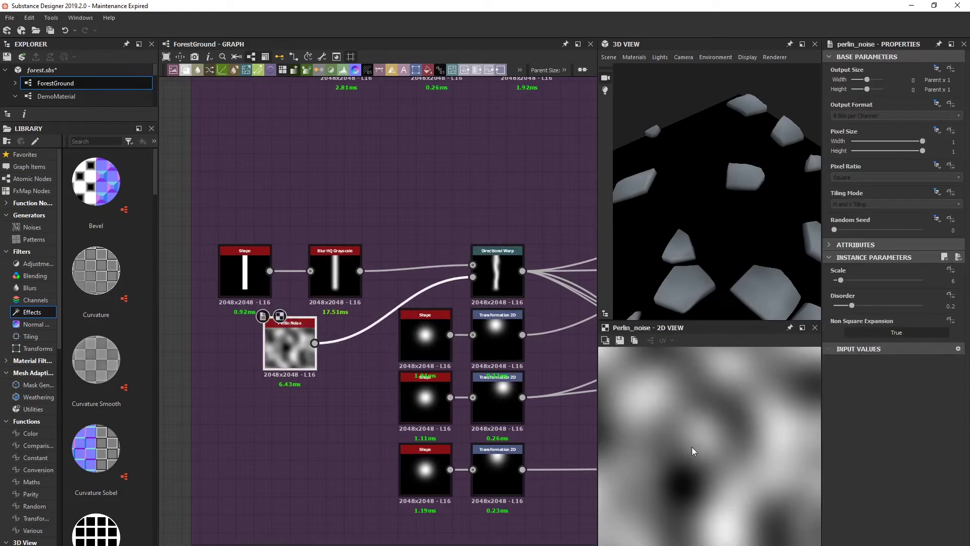
double_click(506, 284)
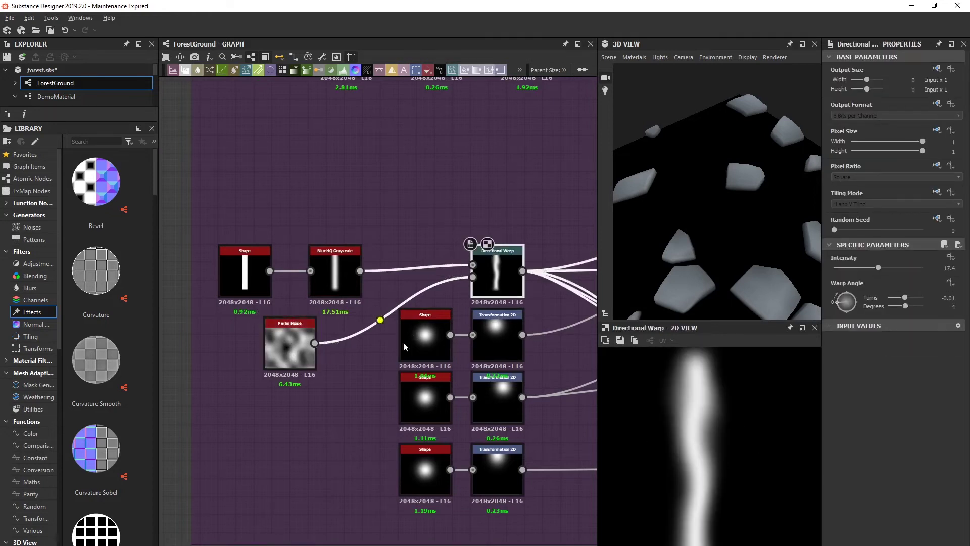
- Follow the warped branch through the second Directional Warp stage and preview the lower Histogram Scan
middle_drag(499, 331, 393, 331)
scroll(392, 330, down, 3)
middle_drag(452, 320, 288, 341)
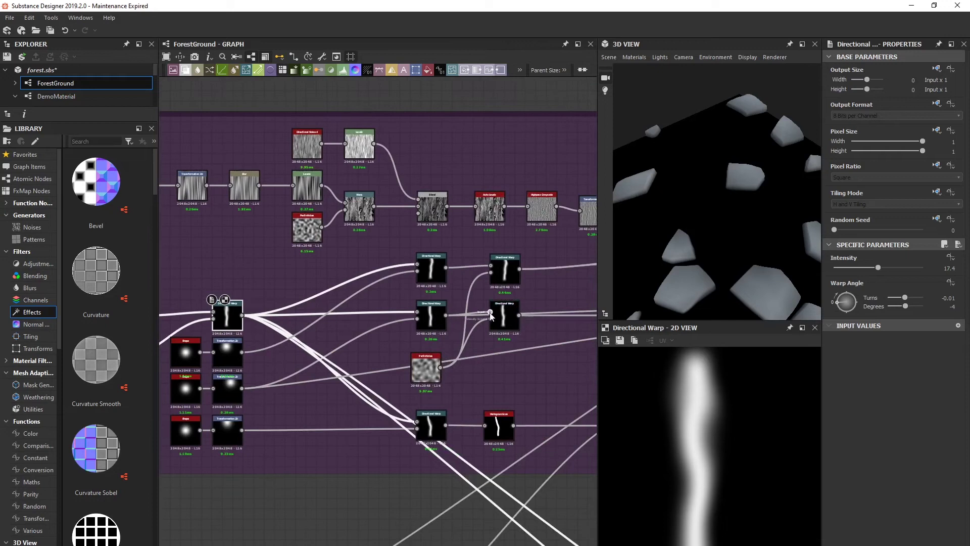
scroll(457, 317, up, 1)
middle_drag(366, 321, 317, 335)
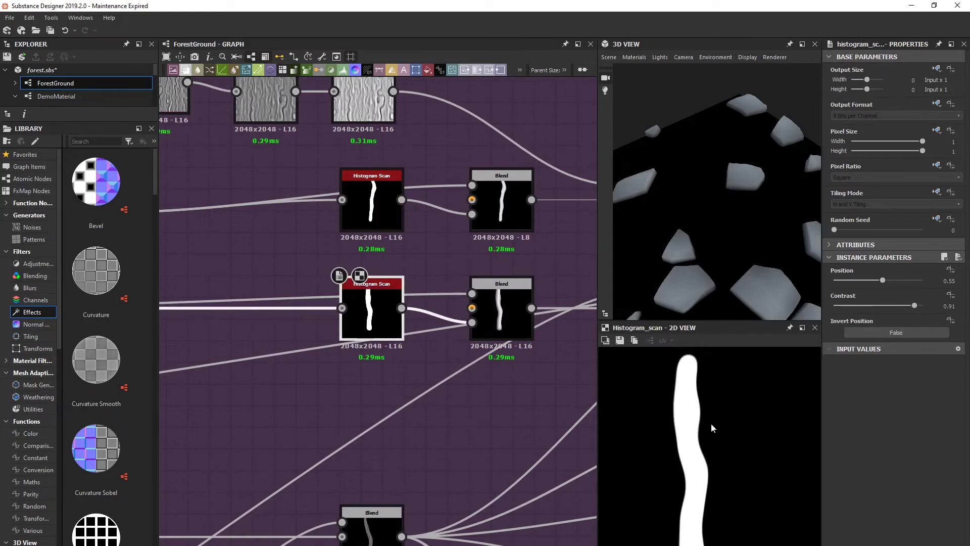
- Compare the Copy-mode Blend after the lower Histogram Scan with the upstream Directional Warp that feeds it
middle_drag(555, 372, 438, 372)
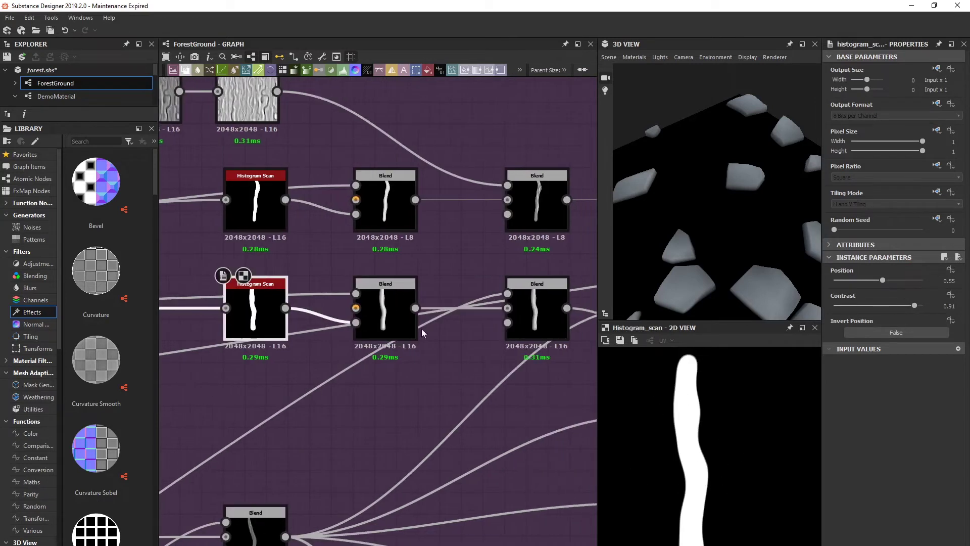
double_click(387, 311)
scroll(551, 379, down, 5)
middle_drag(268, 379, 399, 355)
scroll(399, 355, up, 3)
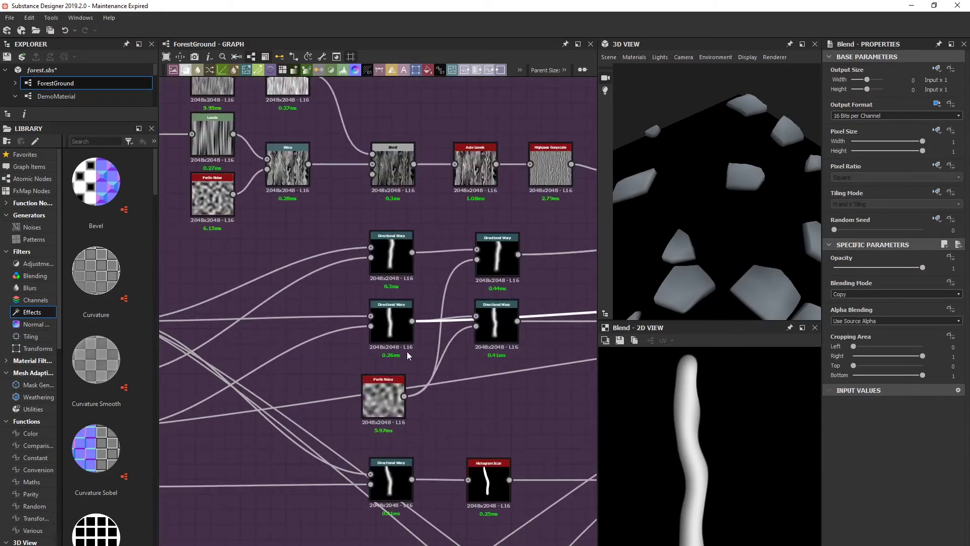
double_click(395, 324)
middle_drag(485, 375, 321, 375)
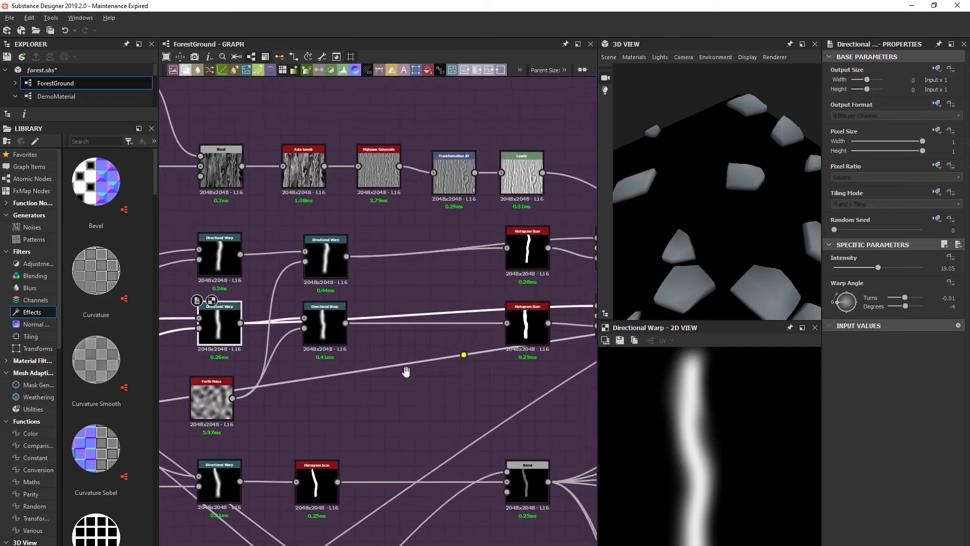
- Preview the Copy-mode Blend again, followed by the Multiply Blend that adds bark detail to the branch
middle_drag(473, 353, 269, 386)
scroll(454, 374, up, 3)
double_click(397, 348)
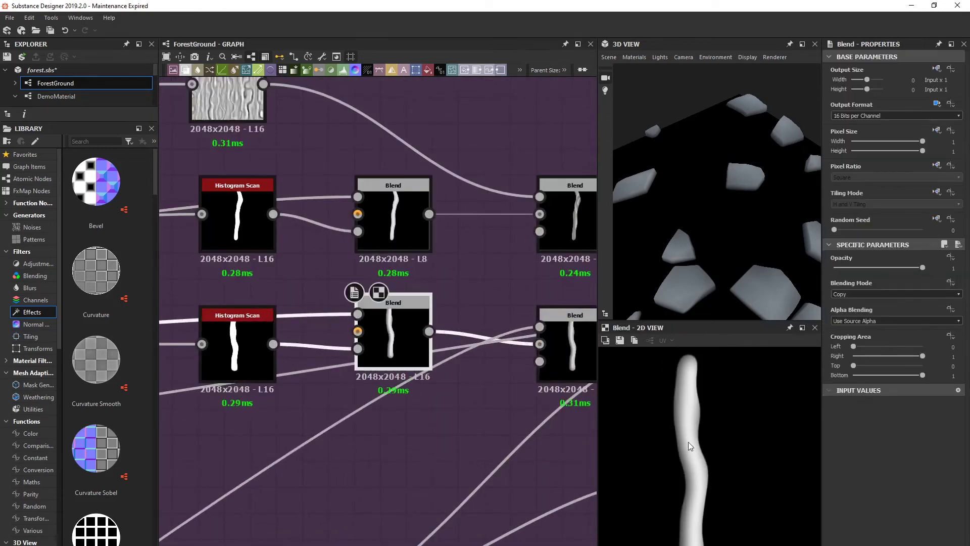
middle_drag(429, 406, 384, 392)
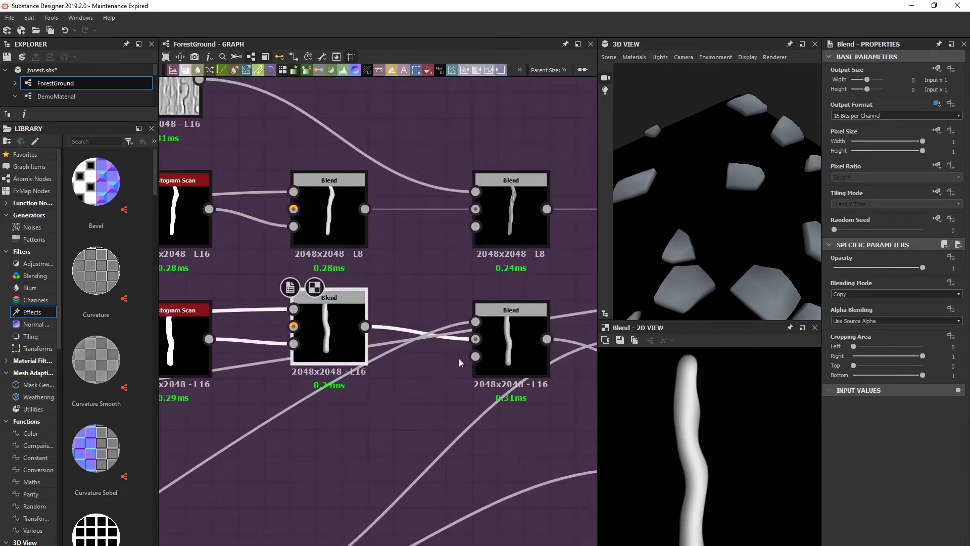
double_click(482, 372)
scroll(467, 387, down, 2)
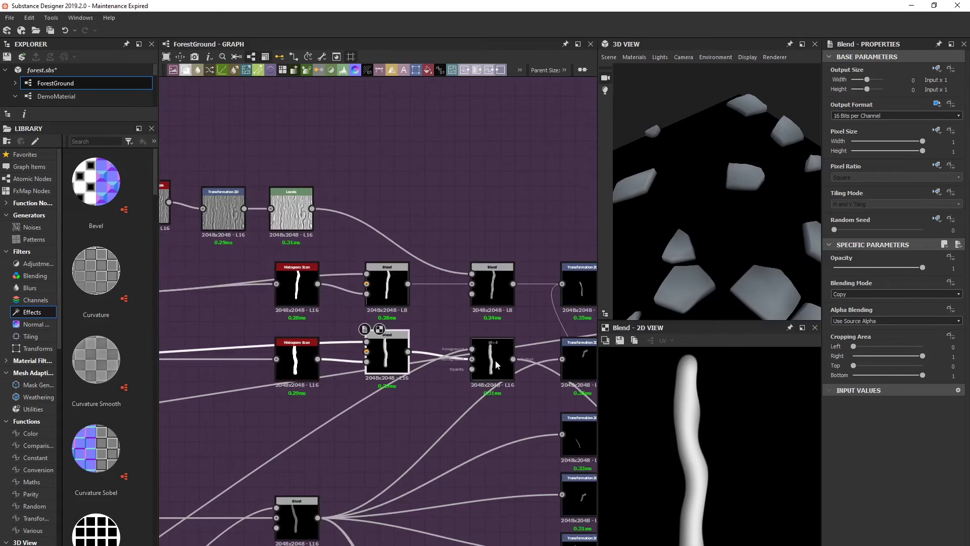
- Follow the Transformation 2D twigs to the end of the Branches section and preview the Max (Lighten) Blend below the Directional Warp
middle_drag(567, 411, 430, 345)
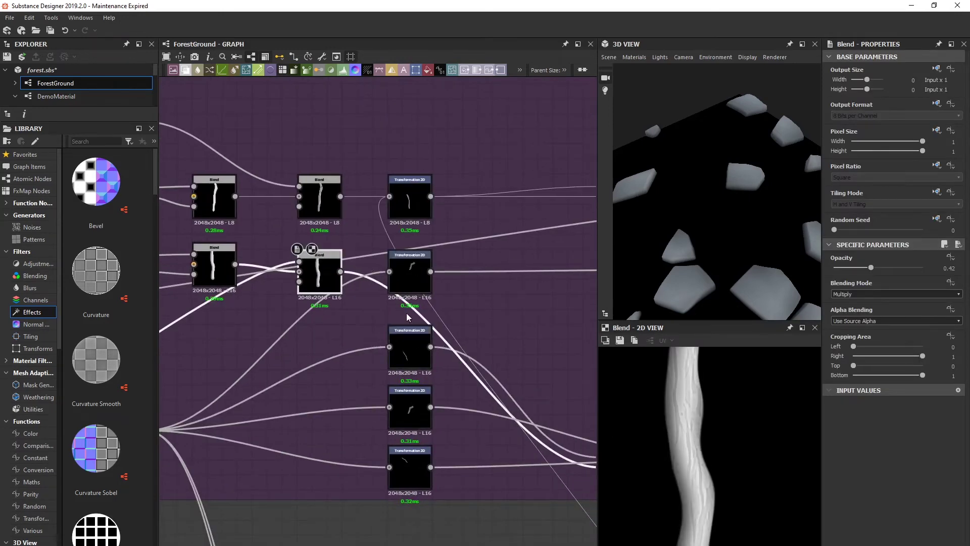
scroll(441, 331, down, 4)
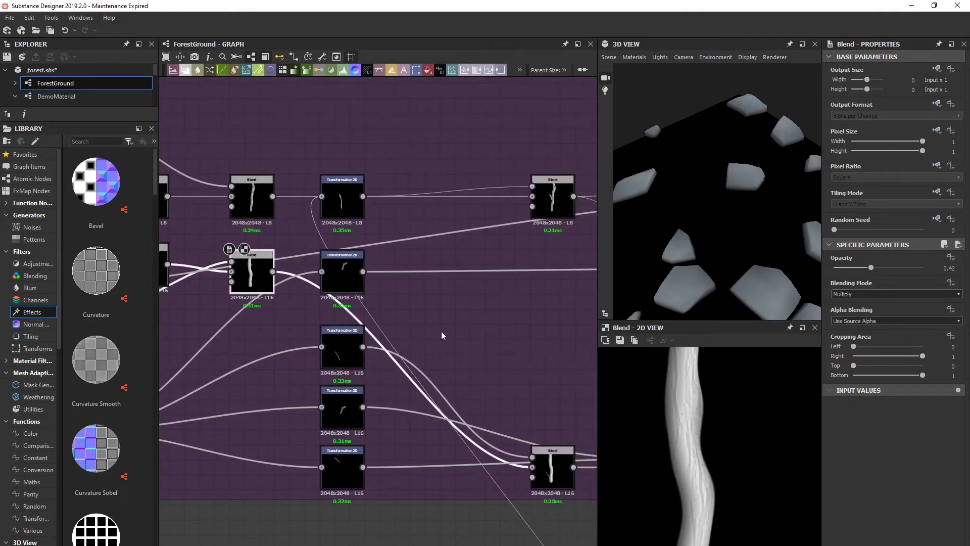
scroll(334, 328, up, 4)
click(413, 332)
scroll(723, 416, down, 4)
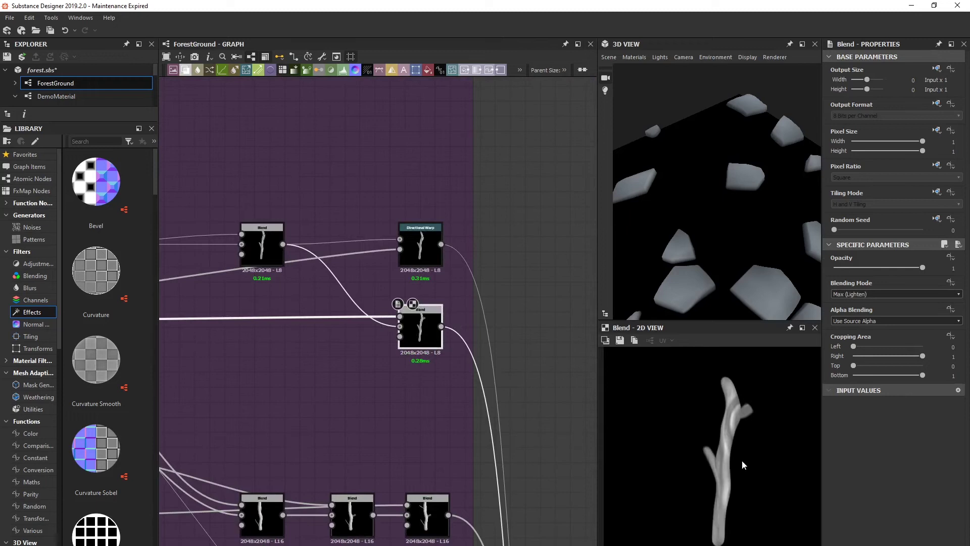
middle_drag(742, 460, 719, 439)
scroll(461, 319, down, 2)
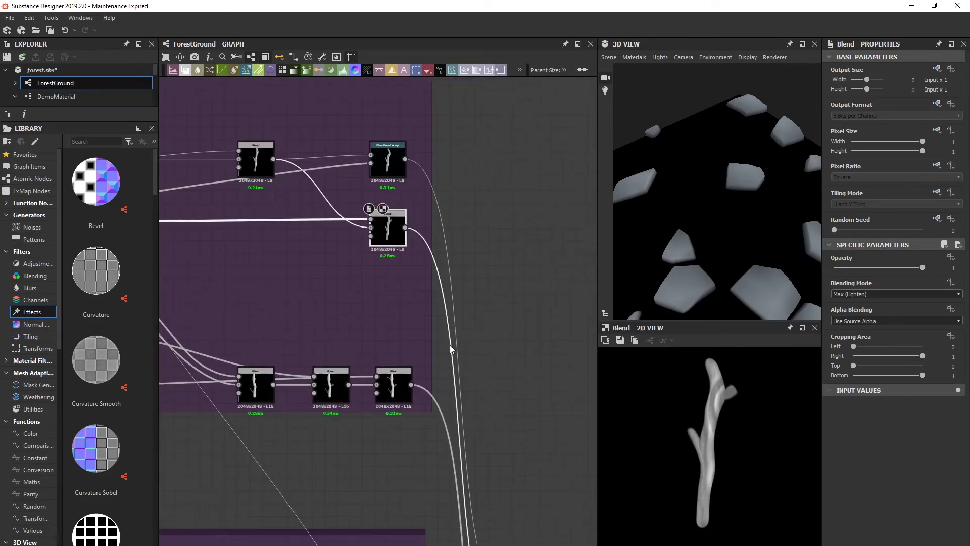
- Preview the last Blend in the Branches section's bottom row and the final Directional Warp in its top row
click(395, 398)
double_click(394, 395)
middle_drag(474, 471, 498, 541)
click(407, 231)
double_click(407, 231)
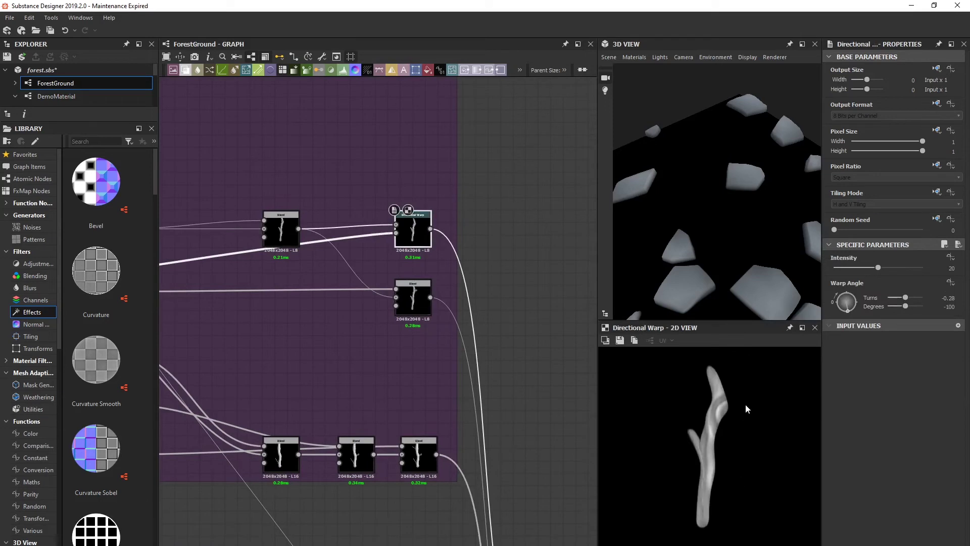
- Follow the SmallBranches outputs to the Tile Sampler that scatters them and show its parameters
scroll(508, 483, down, 5)
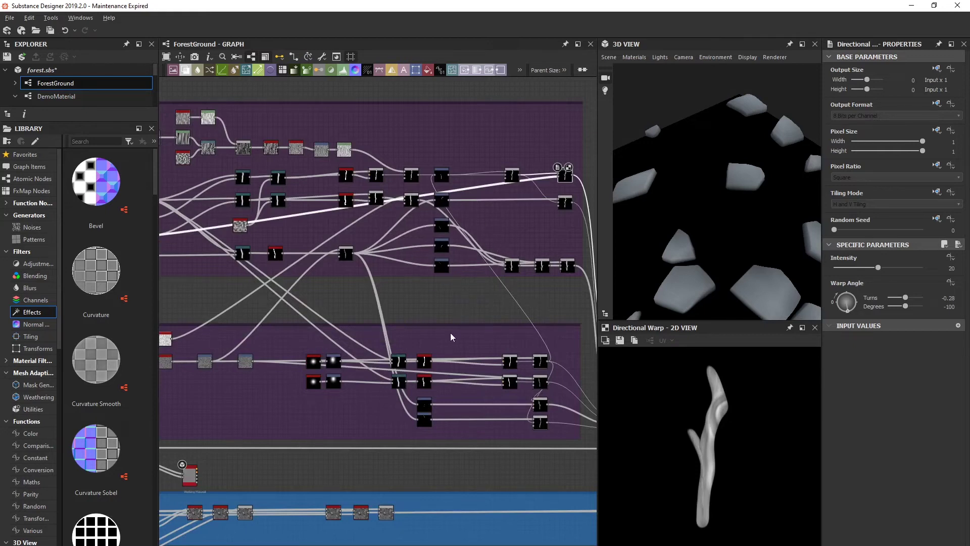
scroll(435, 288, up, 3)
alt+middle_drag(372, 263, 453, 319)
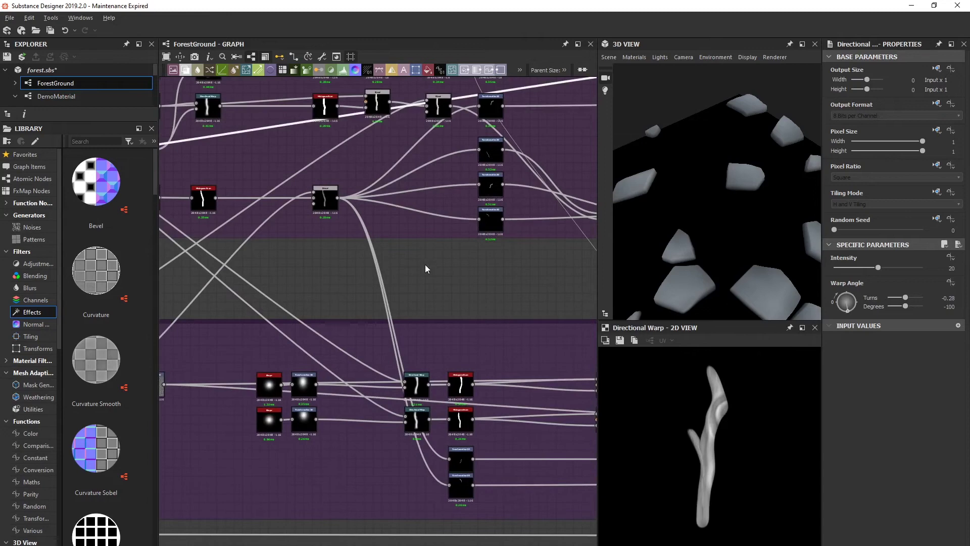
middle_drag(533, 181, 451, 203)
scroll(727, 417, up, 3)
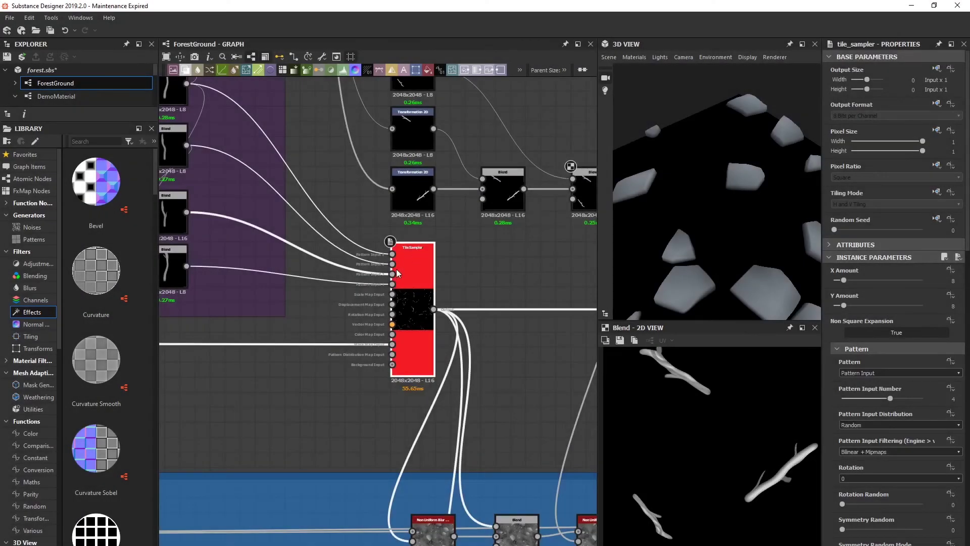
- Preview the Tile Sampler that scatters the SmallBranches twigs and examine its scattered result and connected inputs
middle_drag(403, 294, 412, 304)
scroll(732, 486, down, 4)
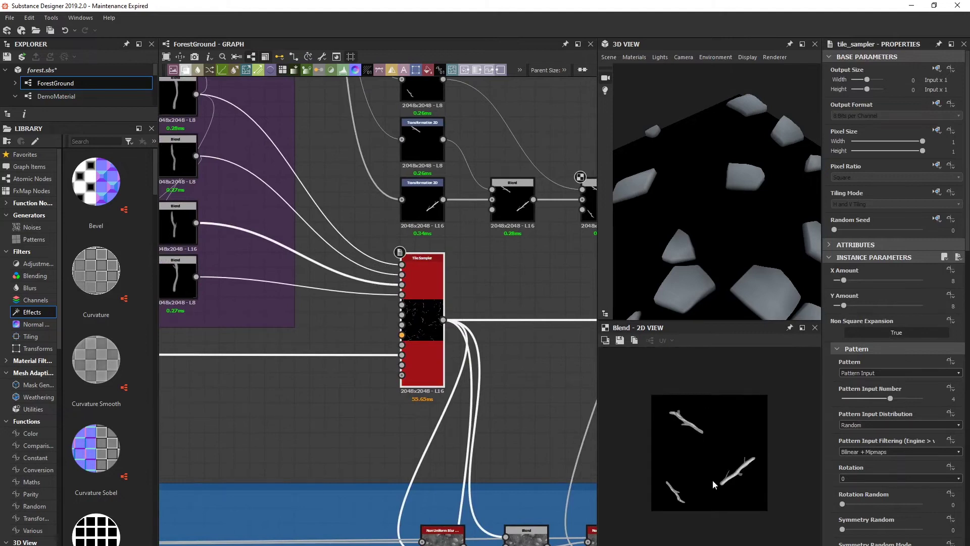
double_click(436, 333)
scroll(745, 447, up, 3)
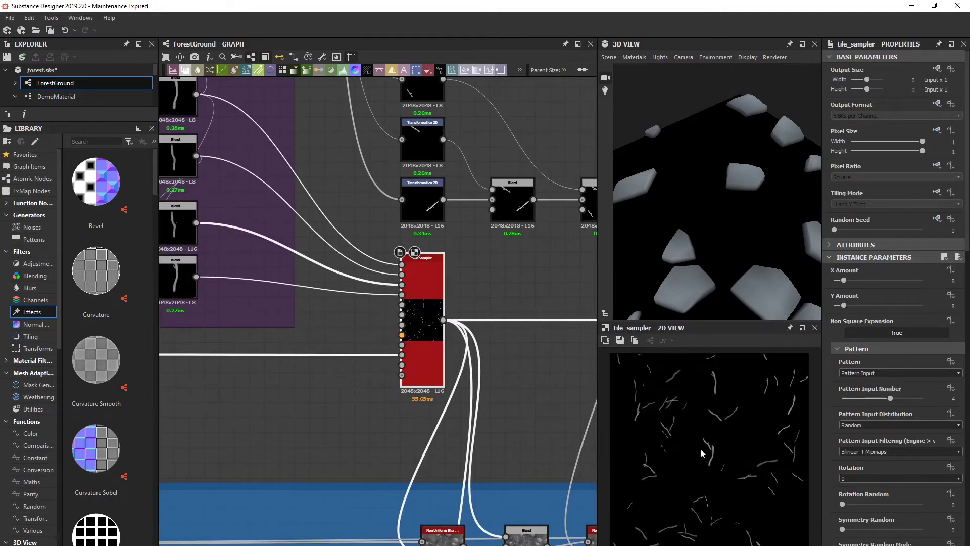
scroll(421, 338, up, 3)
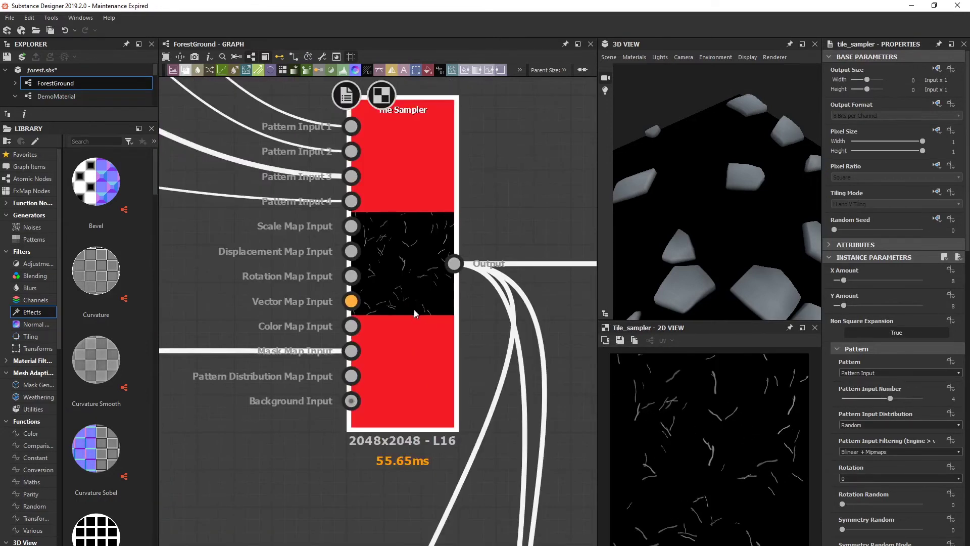
scroll(418, 333, down, 2)
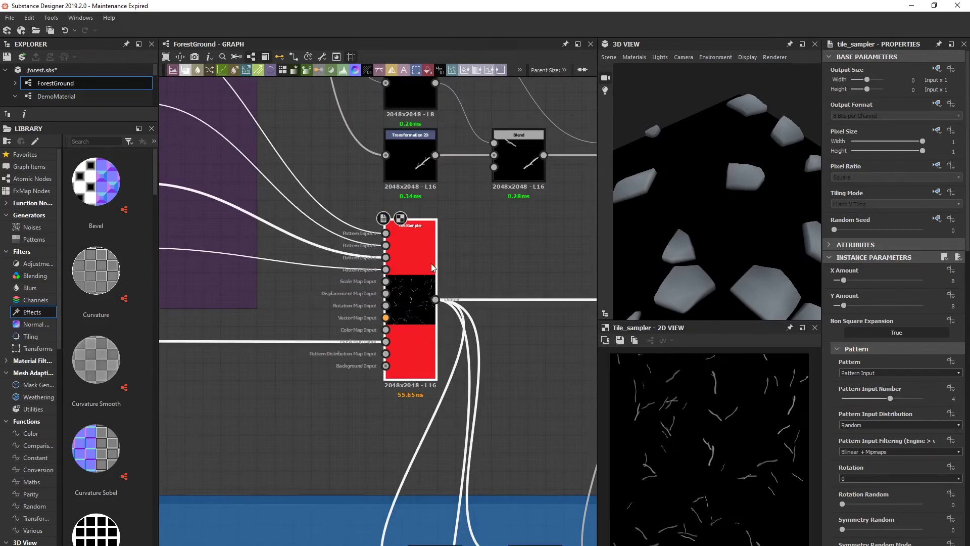
scroll(423, 289, up, 1)
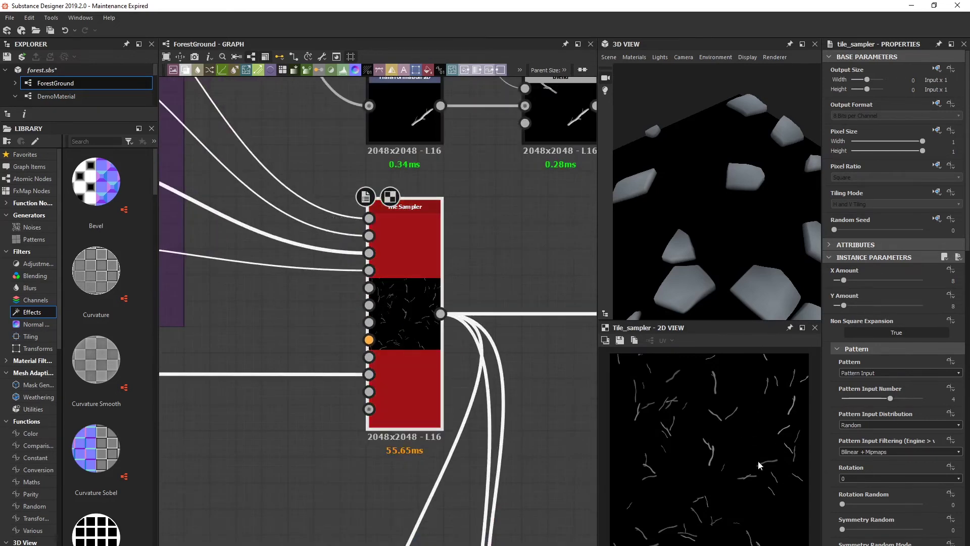
scroll(732, 454, up, 5)
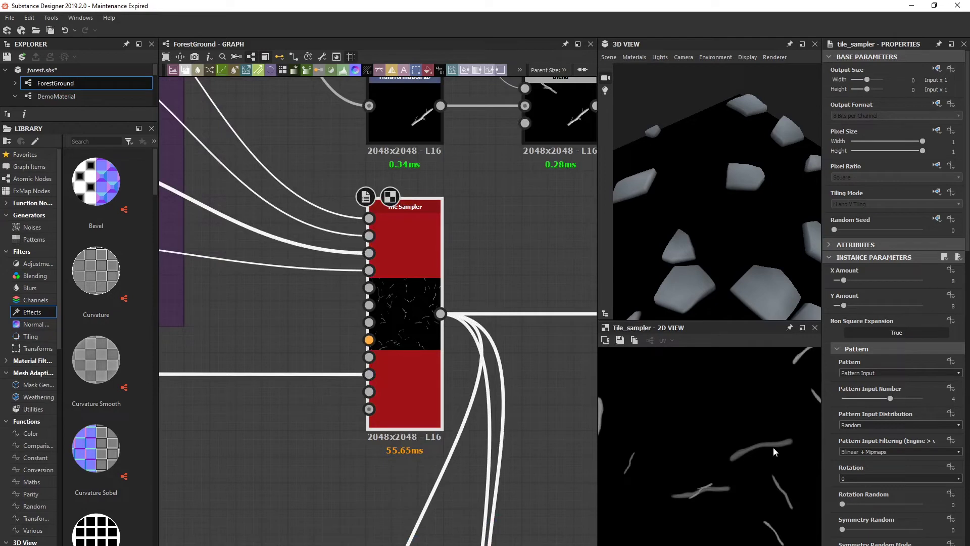
middle_drag(350, 375, 405, 369)
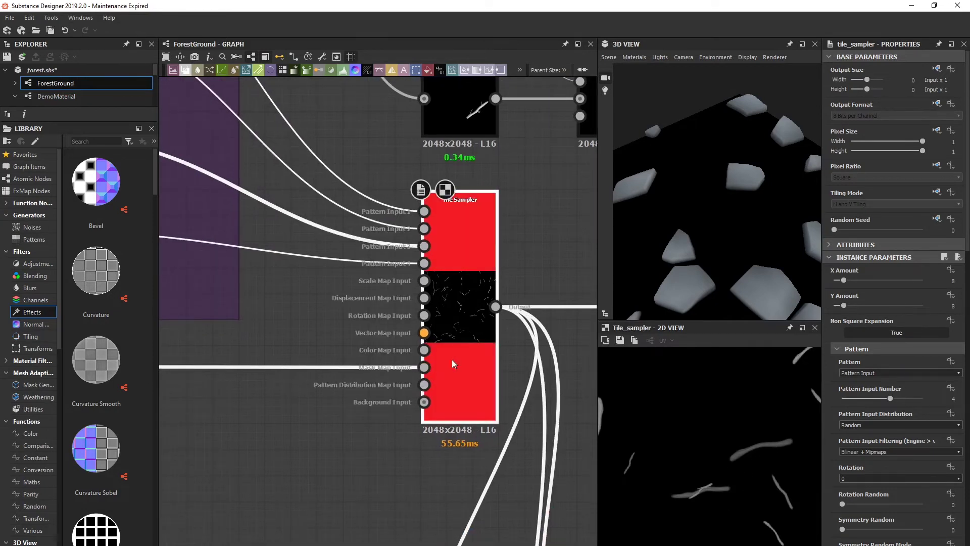
middle_drag(708, 453, 775, 449)
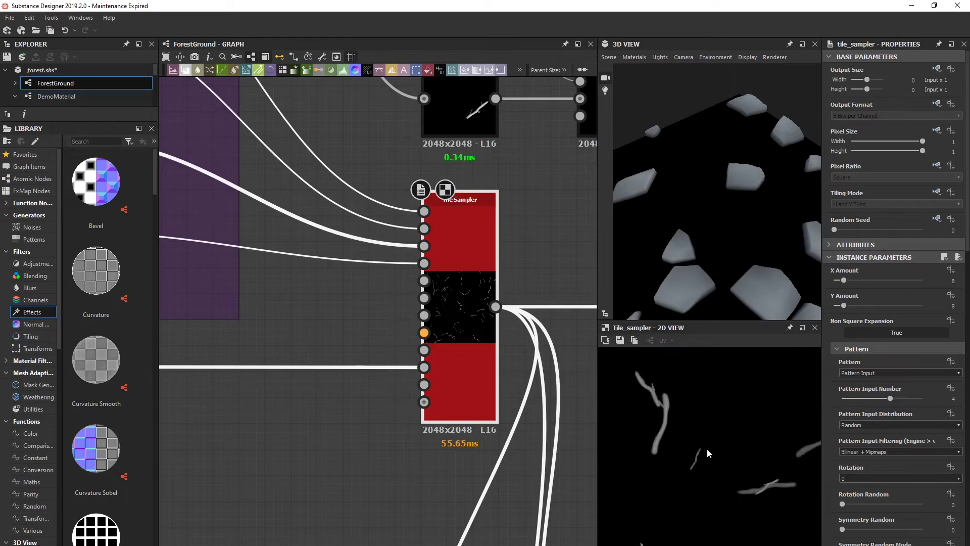
- Follow the Tile Sampler's output to the Max (Lighten) Blend that merges it with the large branches and preview that Blend
scroll(424, 379, down, 6)
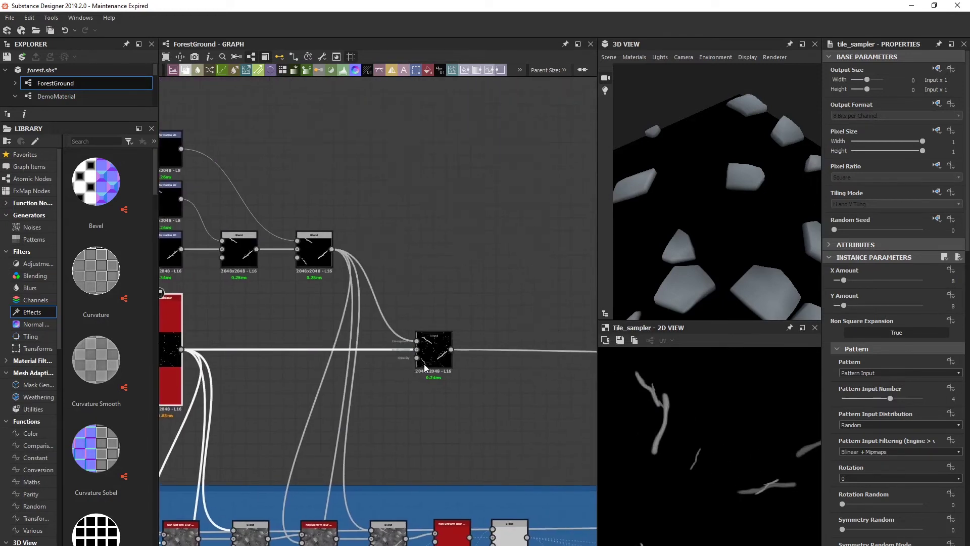
scroll(424, 368, up, 3)
middle_drag(319, 317, 359, 321)
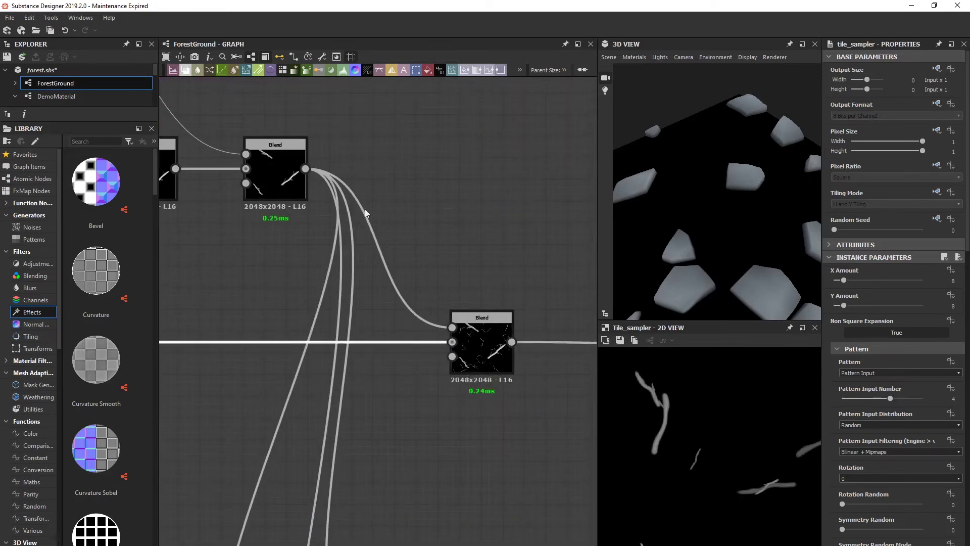
double_click(483, 336)
scroll(748, 490, up, 2)
middle_drag(747, 489, 727, 453)
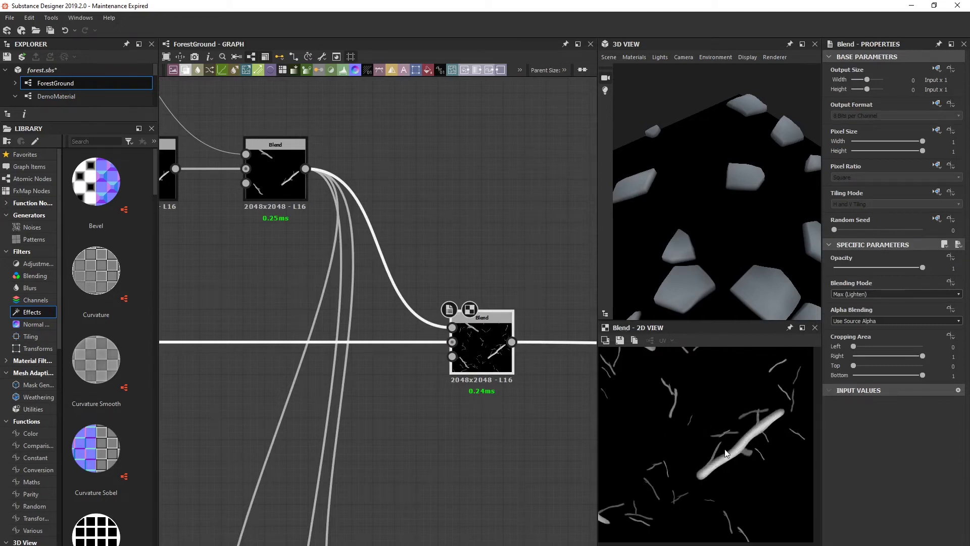
- Examine how the large branches and scattered twigs combine in the Blend's 2D preview
key(f)
scroll(737, 446, up, 3)
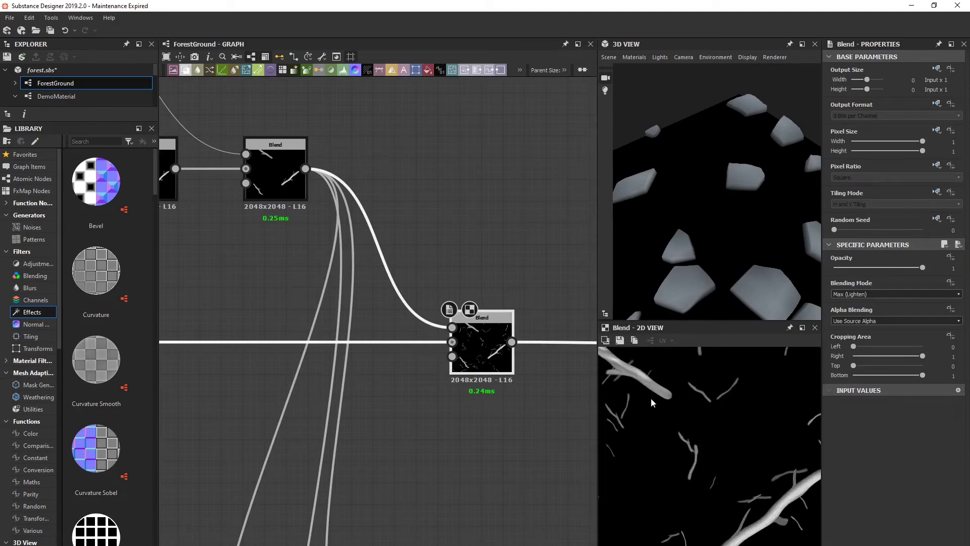
middle_drag(665, 400, 707, 412)
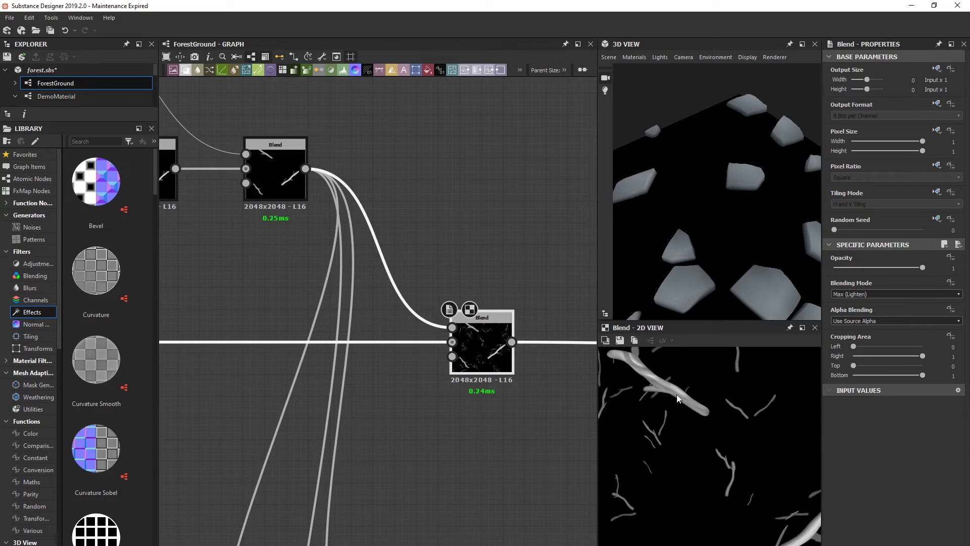
mouse_move(702, 406)
middle_down()
mouse_move(708, 417)
mouse_move(672, 386)
mouse_move(704, 409)
middle_up()
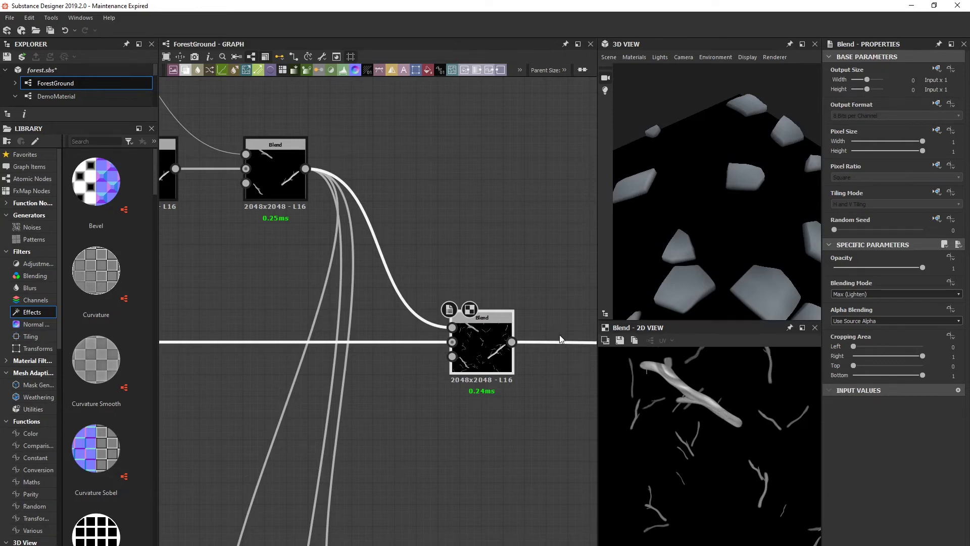
scroll(561, 336, down, 3)
middle_drag(541, 336, 449, 331)
scroll(705, 422, up, 2)
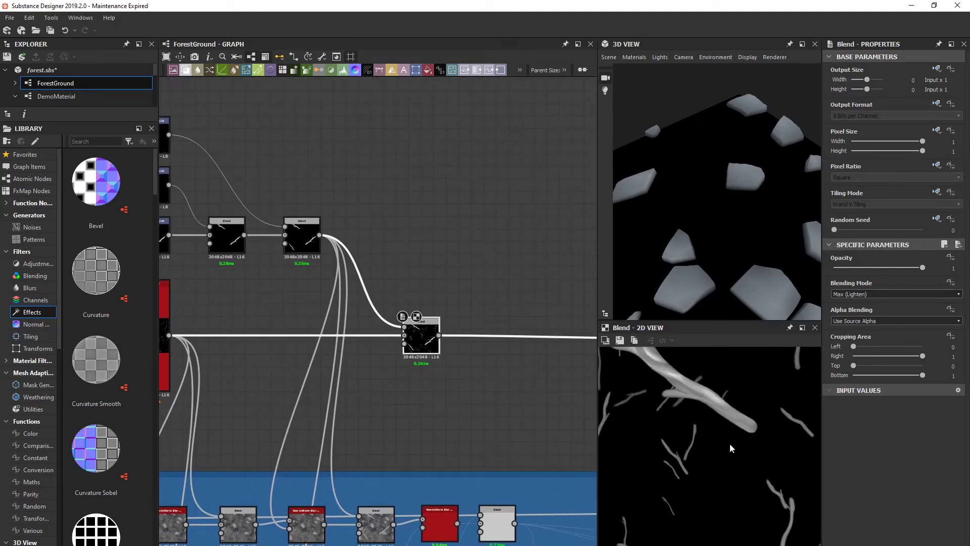
middle_drag(721, 442, 694, 436)
scroll(710, 438, down, 3)
middle_drag(745, 452, 698, 405)
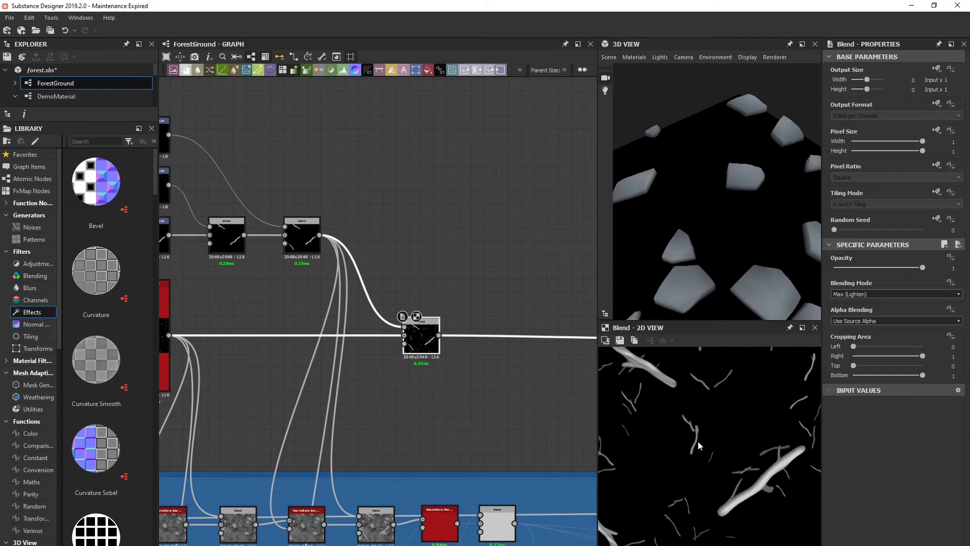
- Move the DemoMaterial node beside the merged-branches Blend, connect the Blend's output to its second input, and view the material in 3D
scroll(489, 370, down, 5)
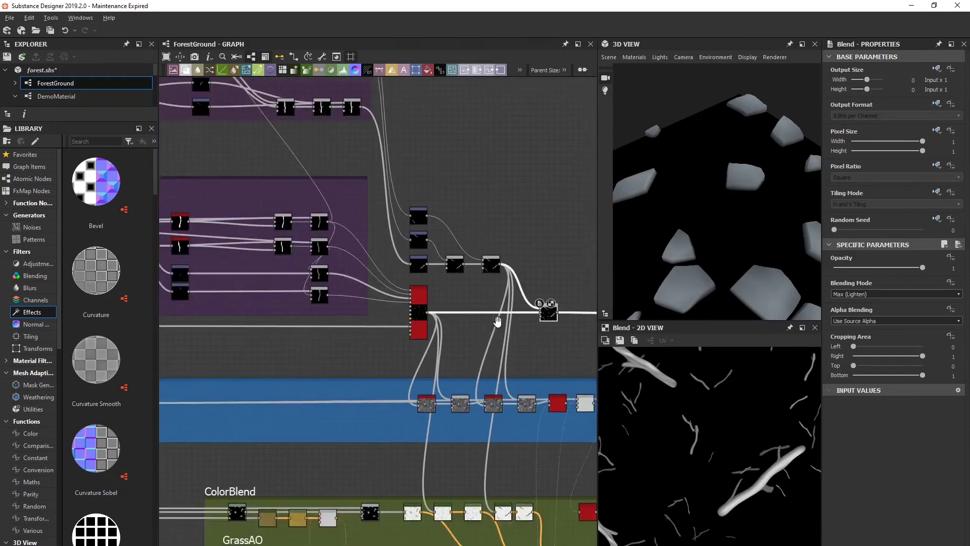
middle_drag(289, 360, 449, 339)
drag(346, 335, 578, 333)
middle_drag(405, 338, 243, 336)
scroll(419, 333, up, 4)
middle_drag(419, 333, 292, 336)
drag(293, 336, 493, 263)
scroll(493, 264, up, 5)
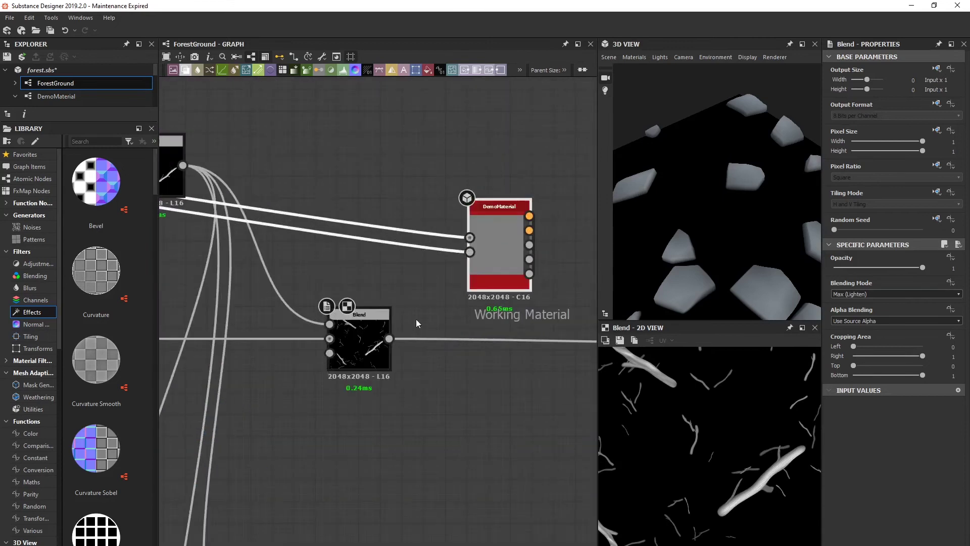
drag(388, 339, 469, 252)
drag(628, 248, 710, 229)
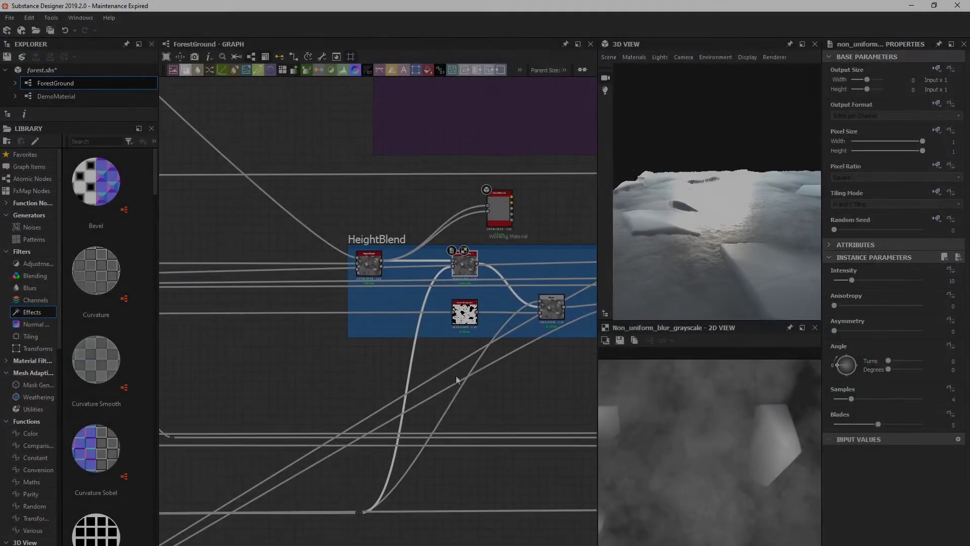
- Show the parameters of the Height Blend node in the HeightBlend section and examine the ground and stones in 3D
scroll(471, 378, up, 2)
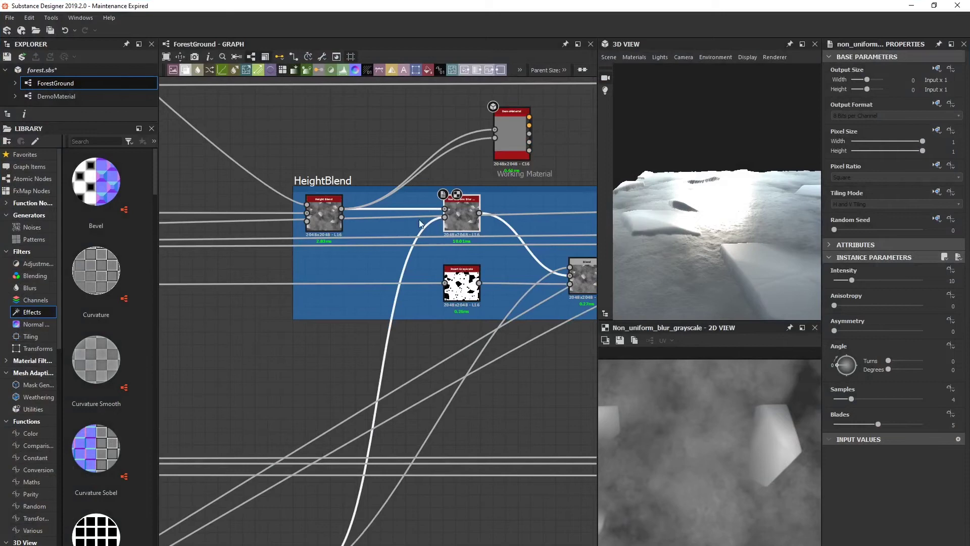
middle_drag(321, 218, 381, 234)
scroll(381, 235, up, 3)
scroll(389, 234, down, 3)
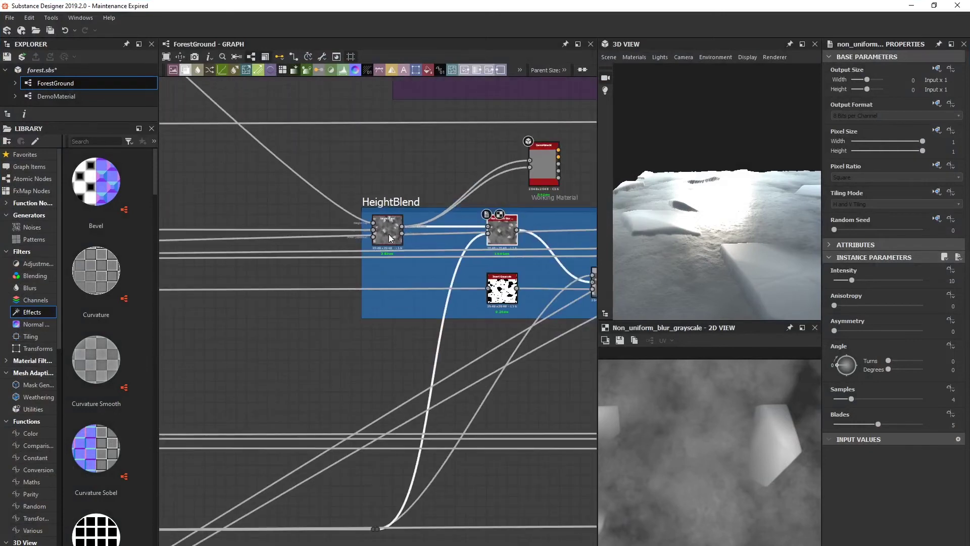
scroll(377, 232, down, 2)
scroll(444, 260, up, 3)
middle_drag(446, 260, 391, 272)
scroll(356, 275, up, 6)
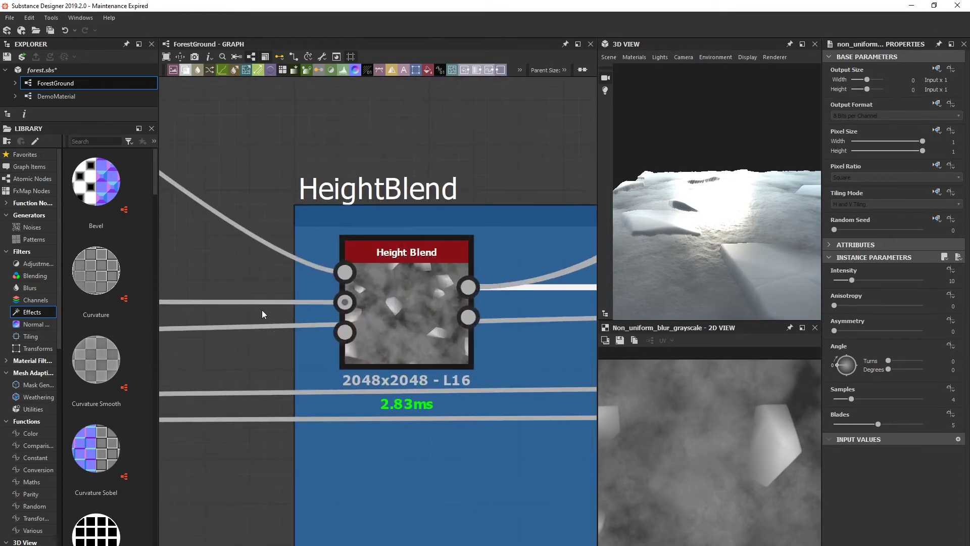
click(425, 305)
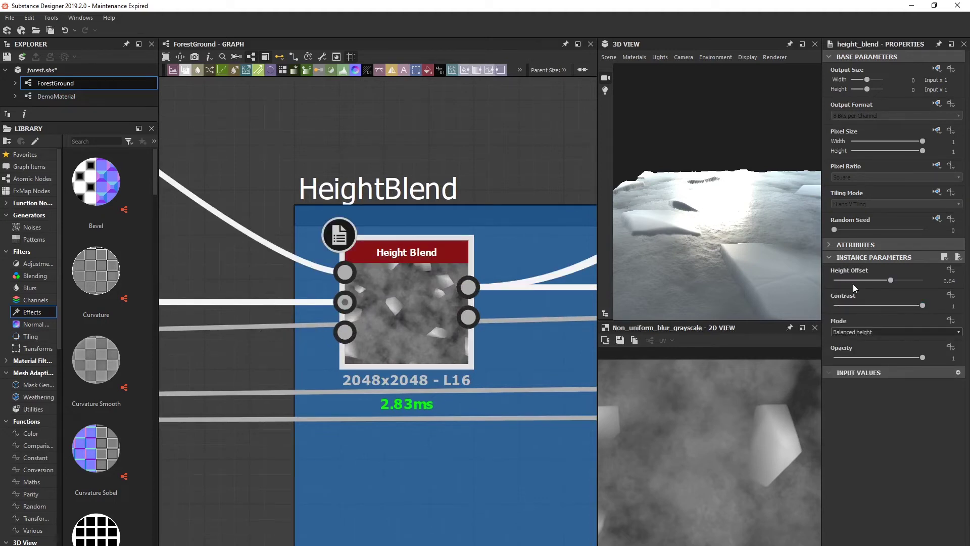
drag(790, 268, 732, 244)
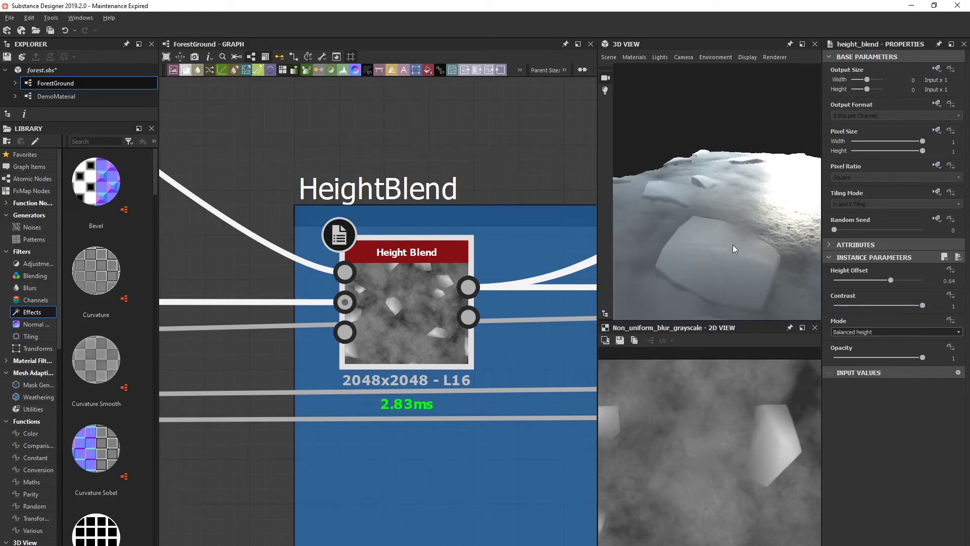
drag(723, 192, 715, 246)
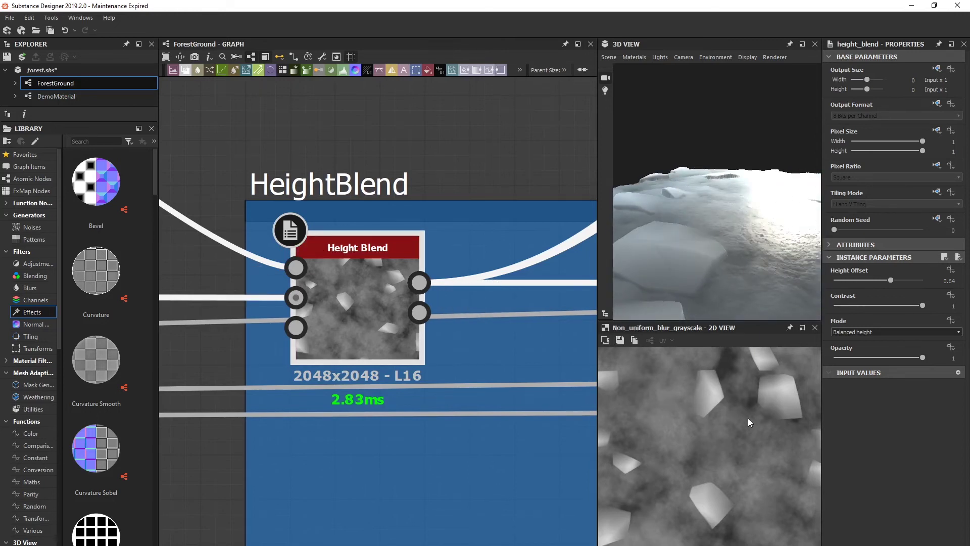
- Follow the HeightBlend section past the first Non Uniform Blur to the Add (Linear Dodge) Blend and preview it
middle_drag(477, 373, 342, 309)
scroll(403, 345, down, 3)
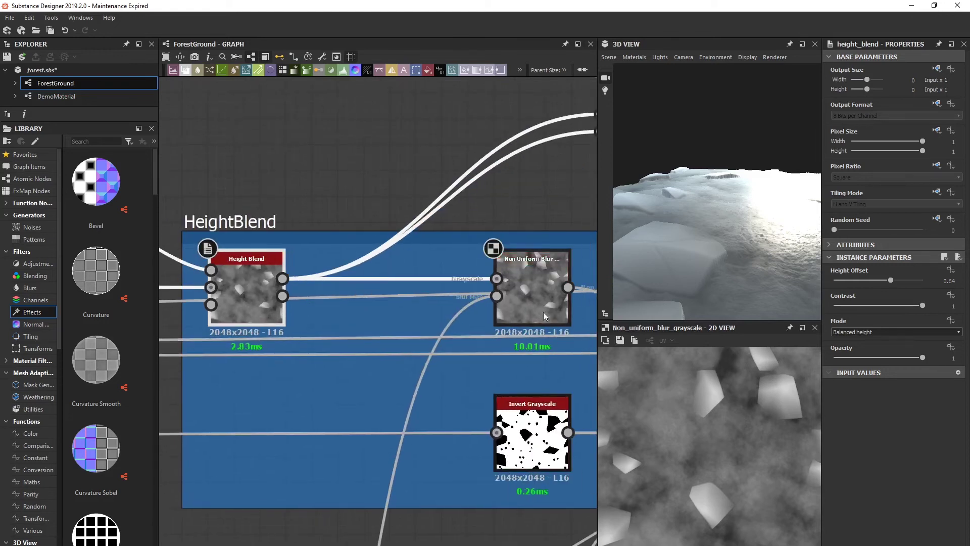
middle_drag(469, 345, 387, 301)
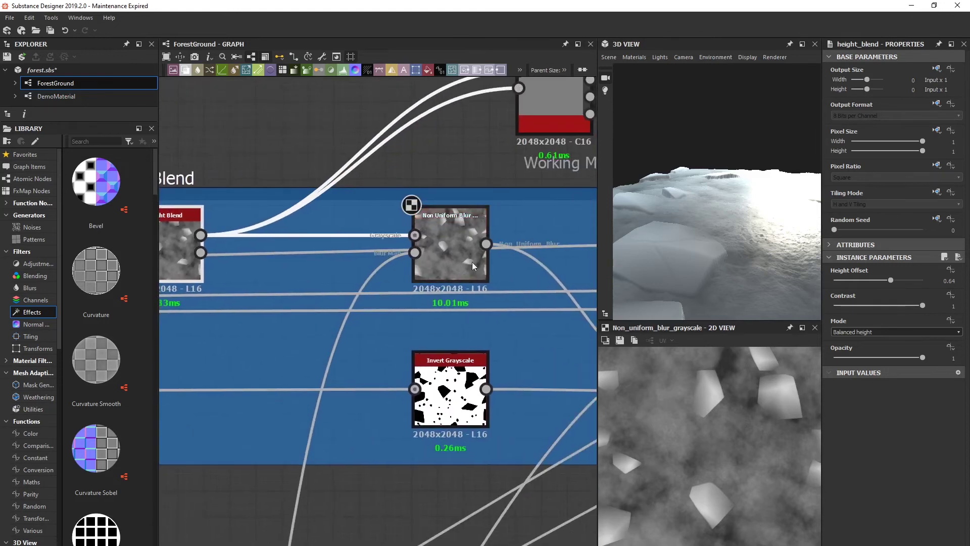
middle_drag(502, 325, 409, 299)
scroll(410, 299, down, 4)
middle_drag(484, 315, 380, 302)
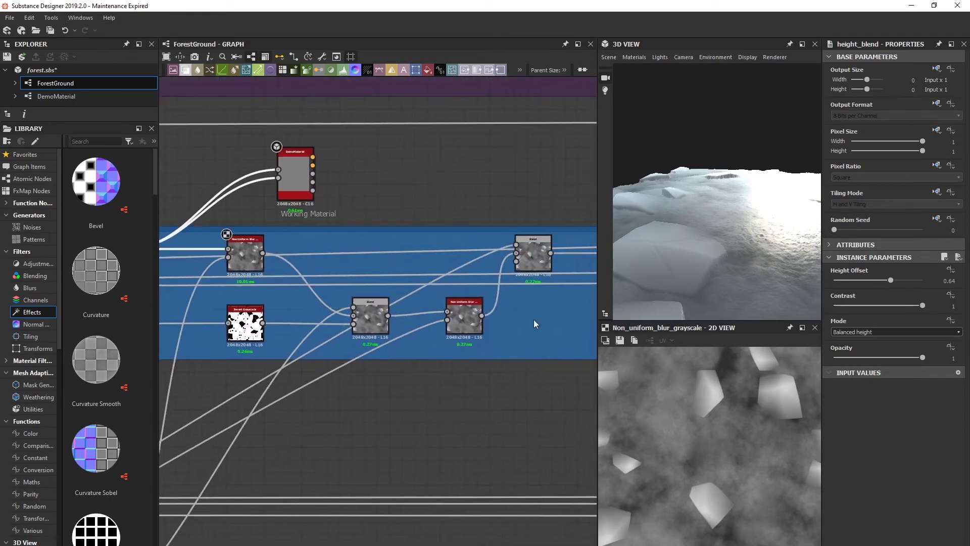
scroll(517, 309, up, 3)
middle_drag(530, 324, 465, 301)
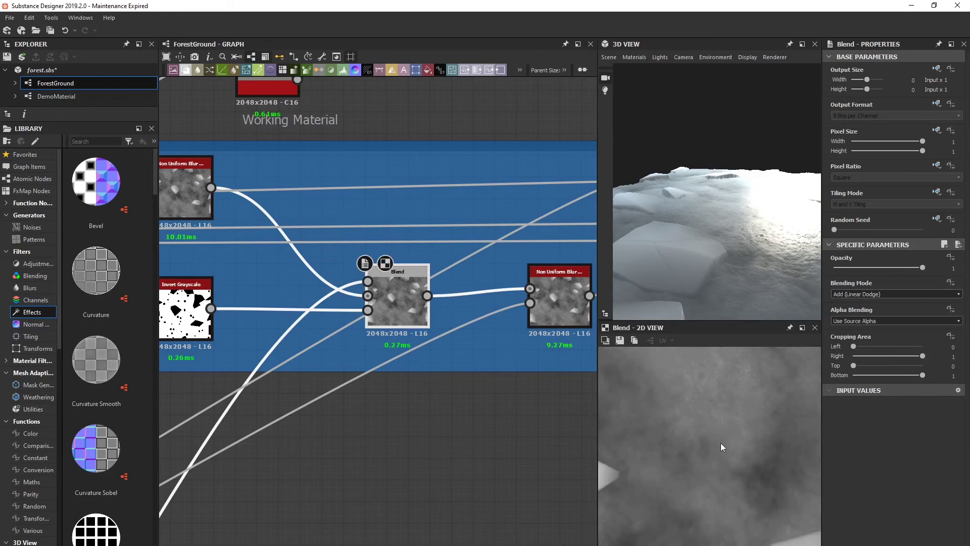
middle_drag(438, 383, 427, 360)
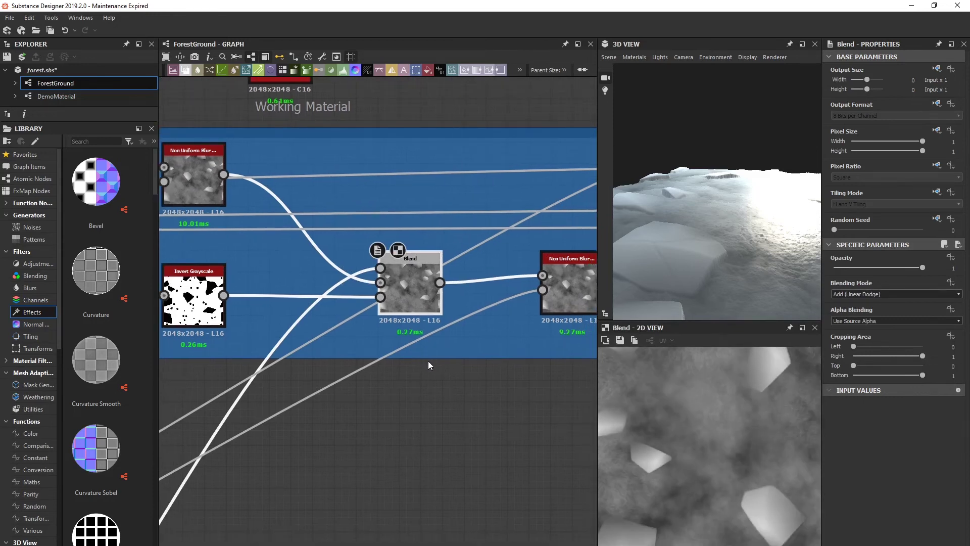
- Trace the connections entering the HeightBlend section back to the Tile Sampler that scatters the clover leaves and preview it
middle_drag(262, 484, 495, 268)
middle_drag(192, 391, 364, 325)
scroll(317, 347, up, 3)
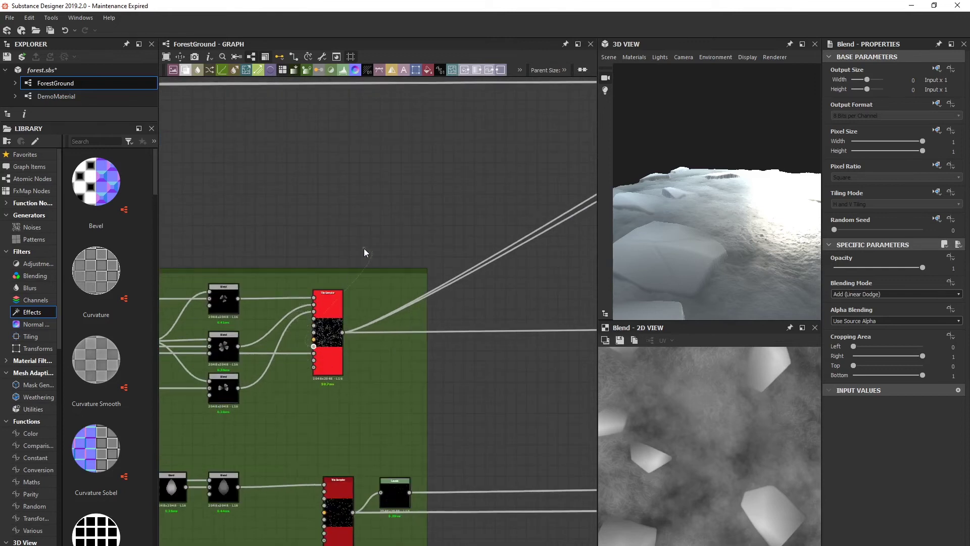
click(326, 349)
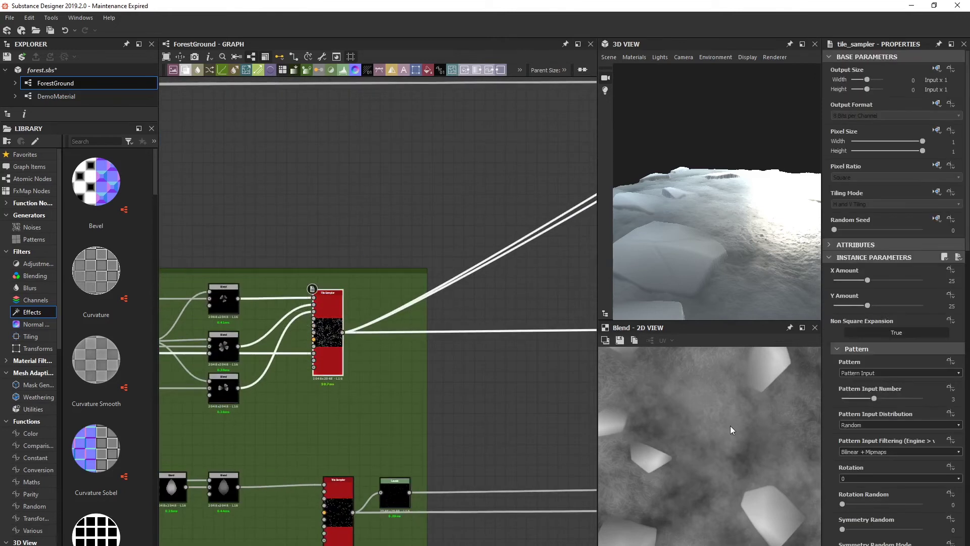
double_click(330, 344)
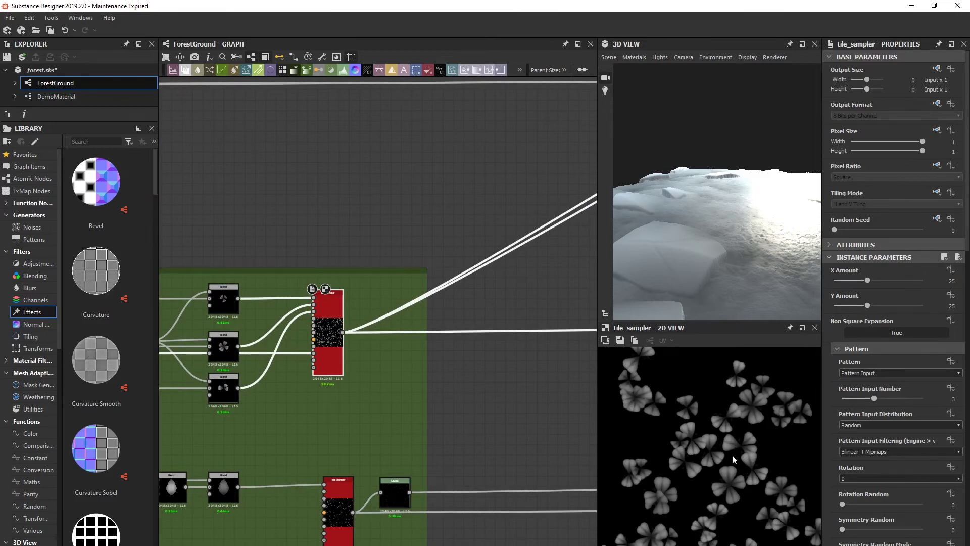
- Return to the HeightBlend section and preview the Add (Linear Dodge) Blend feeding the second Non Uniform Blur
middle_drag(523, 182, 251, 377)
middle_drag(515, 228, 339, 308)
middle_drag(558, 238, 264, 392)
middle_drag(529, 250, 421, 234)
scroll(421, 234, up, 5)
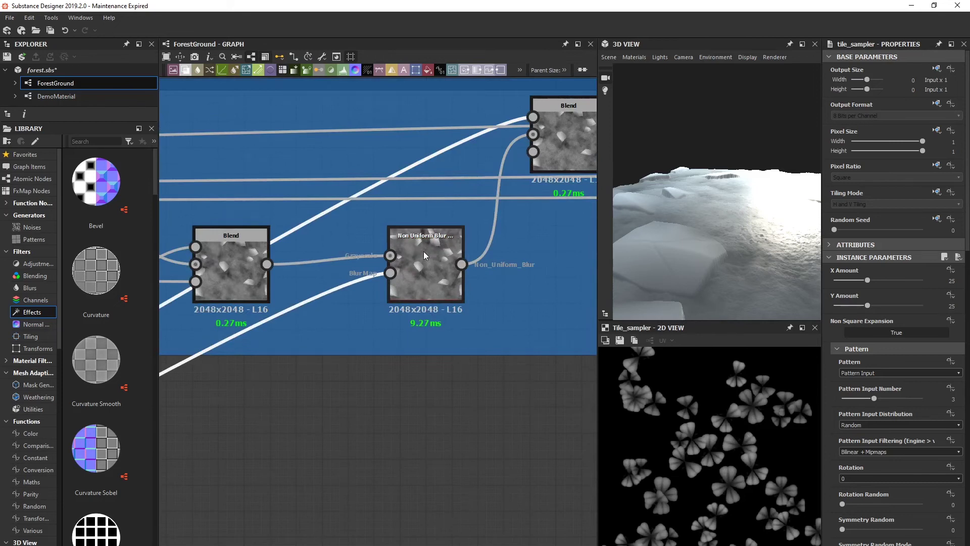
scroll(426, 251, up, 2)
middle_drag(377, 281, 427, 275)
double_click(227, 273)
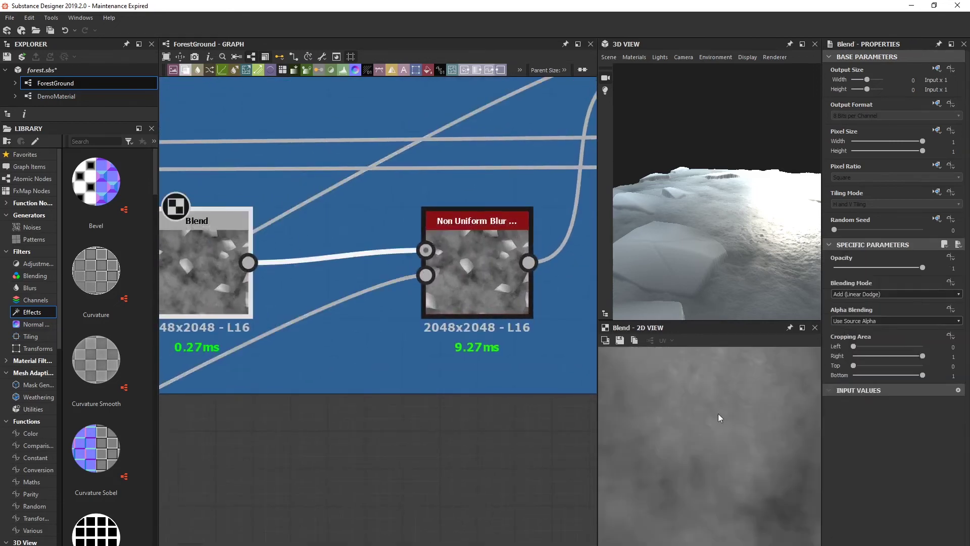
- Preview the second Non Uniform Blur and the Add (Linear Dodge) Blend after it, and try adjusting that Blend's opacity
double_click(499, 303)
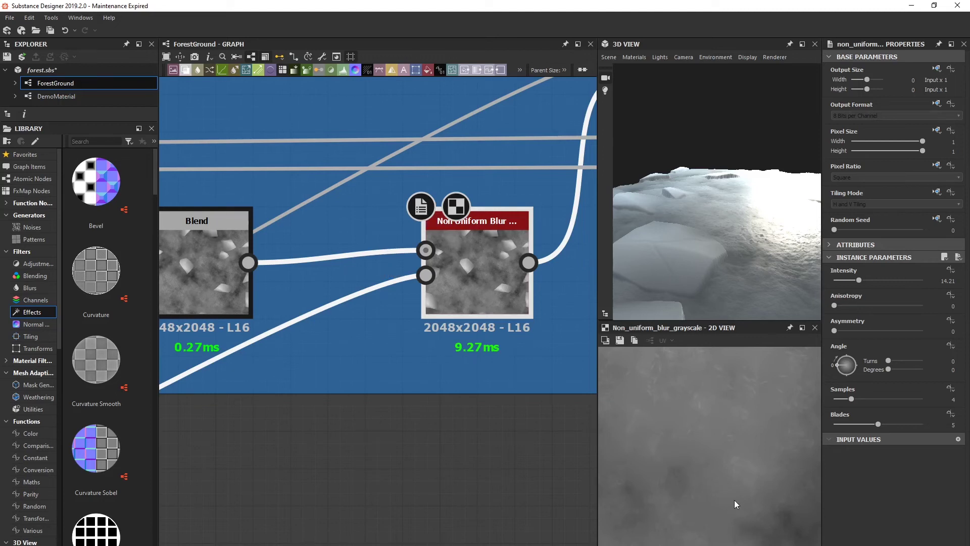
middle_drag(457, 258, 341, 392)
scroll(419, 351, down, 2)
middle_drag(464, 320, 402, 363)
click(454, 300)
double_click(454, 299)
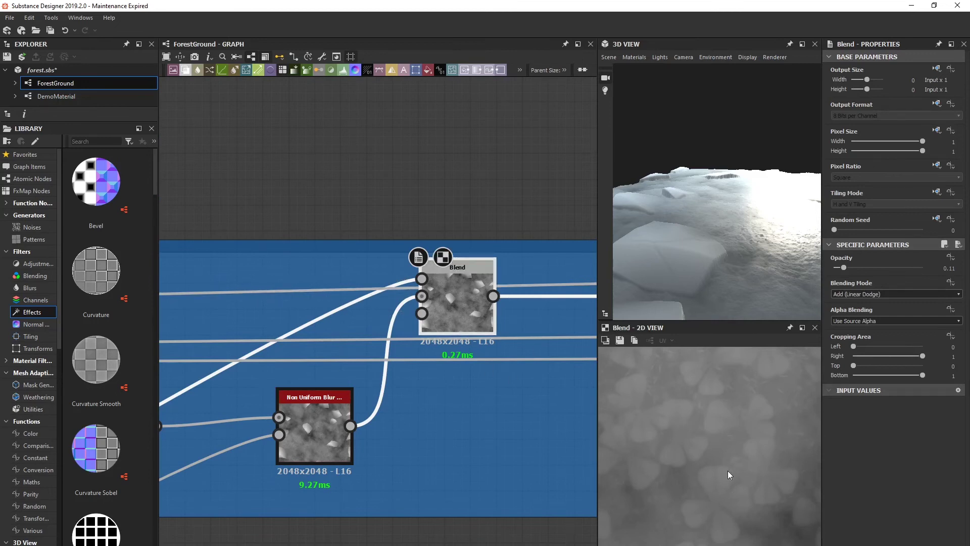
middle_drag(479, 387, 407, 370)
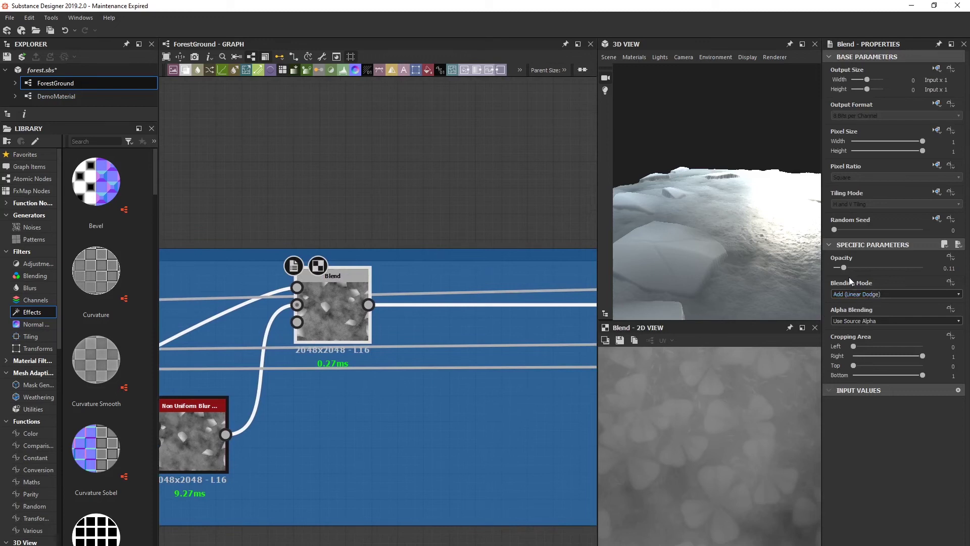
drag(844, 267, 847, 267)
- Follow the HeightBlend section to its final Add (Linear Dodge) Blend and examine the combined height map in 2D
scroll(448, 396, down, 4)
middle_drag(448, 395, 404, 377)
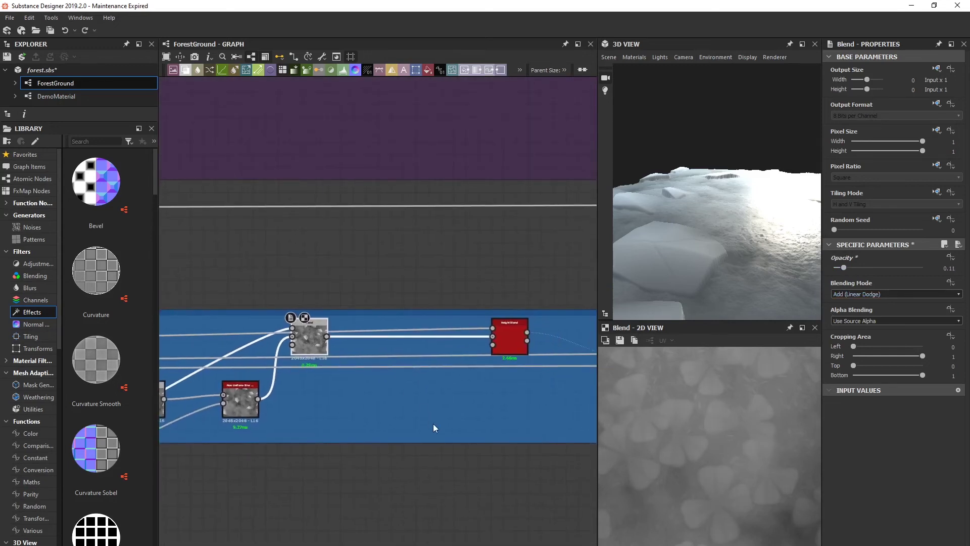
middle_drag(432, 424, 425, 421)
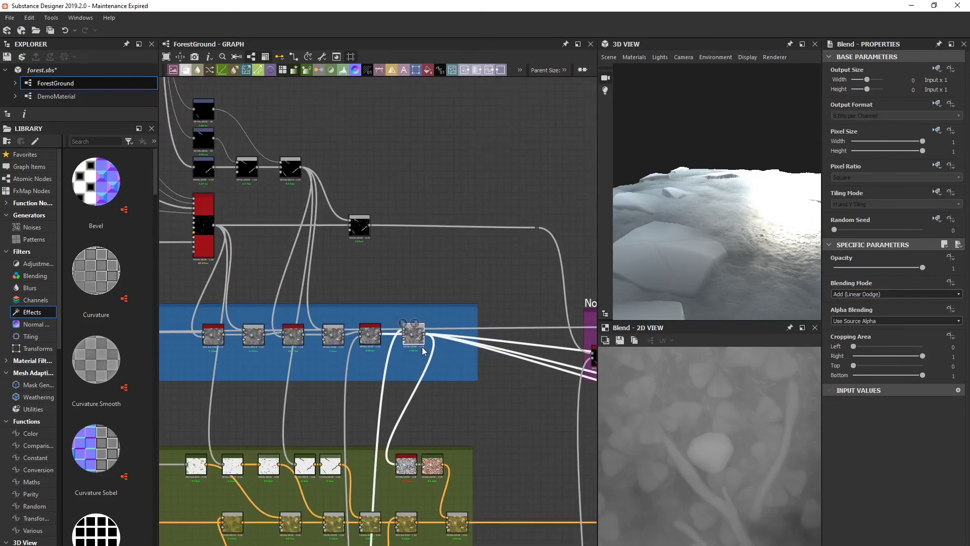
middle_drag(345, 362, 398, 339)
scroll(424, 344, up, 3)
scroll(378, 323, down, 3)
middle_drag(325, 326, 295, 321)
scroll(404, 350, up, 3)
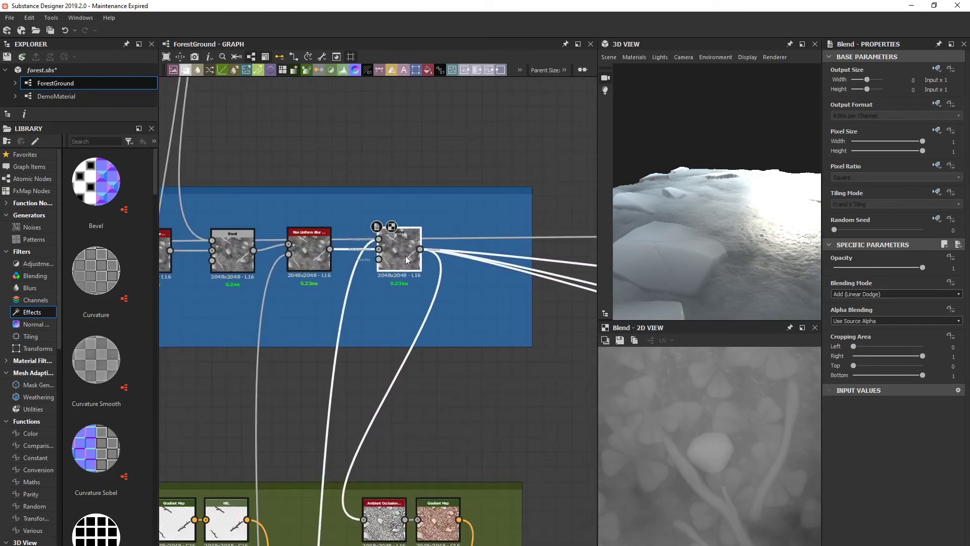
scroll(663, 450, down, 6)
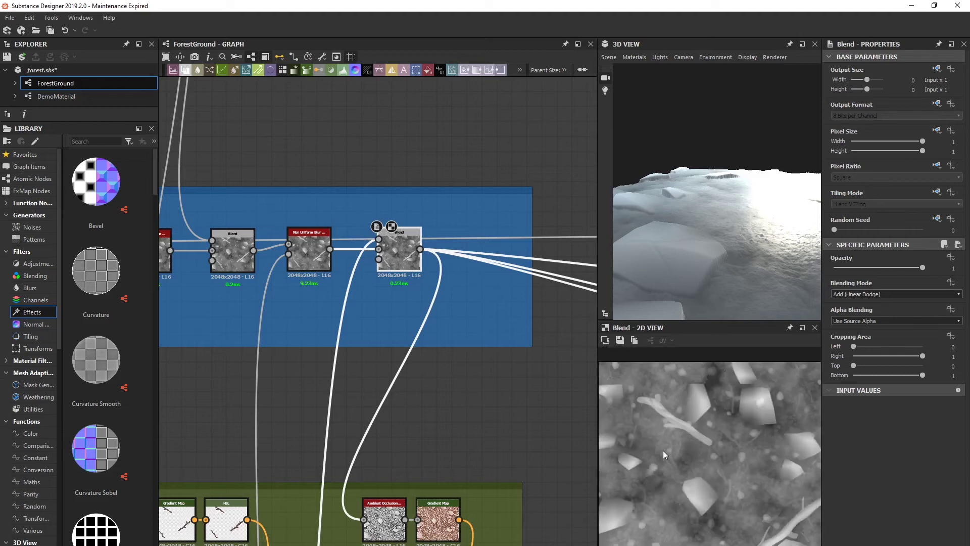
middle_drag(741, 453, 729, 425)
scroll(732, 433, down, 3)
scroll(699, 439, up, 2)
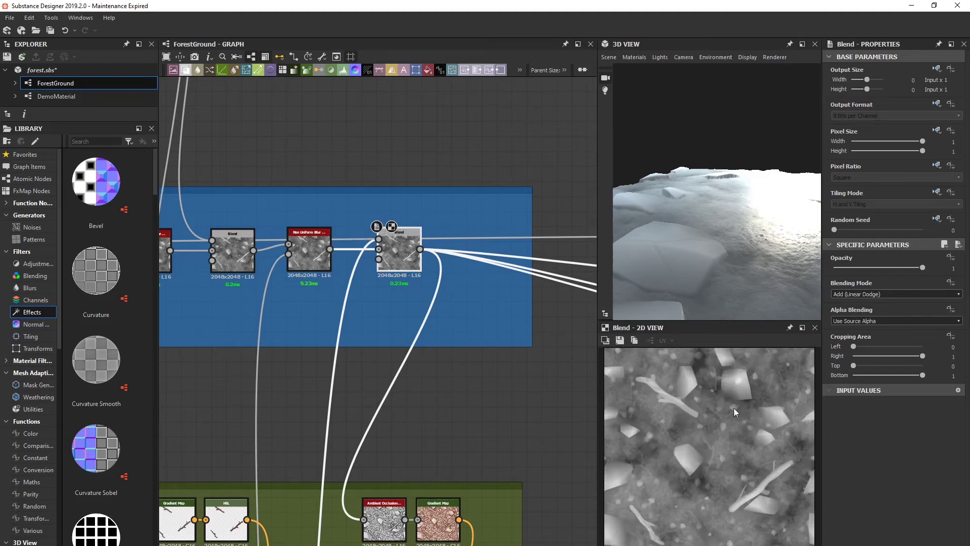
- Move the DemoMaterial node labelled Working Material to just above the final Blend of the HeightBlend section
scroll(494, 369, down, 3)
middle_drag(351, 333, 441, 335)
scroll(443, 336, down, 3)
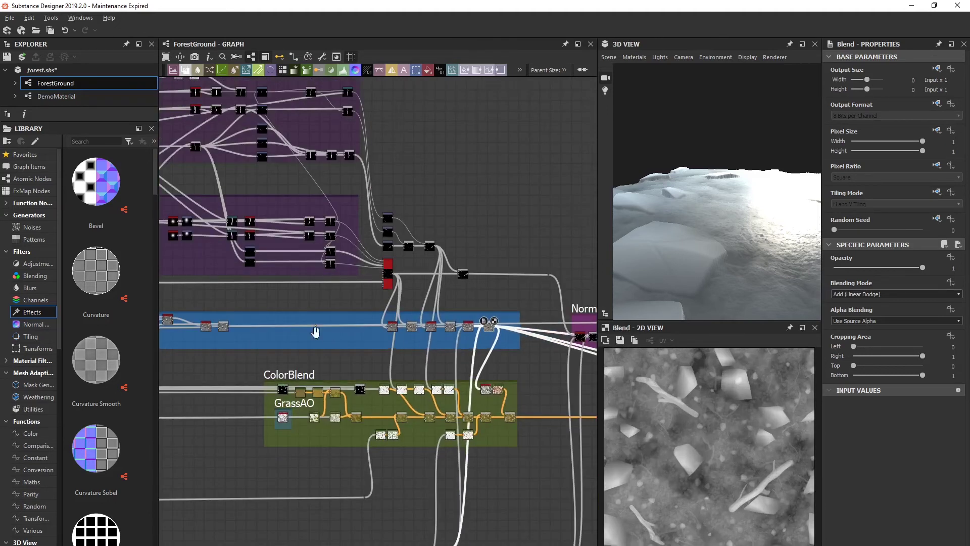
middle_drag(313, 336, 482, 334)
middle_drag(230, 293, 309, 305)
drag(297, 312, 562, 313)
drag(562, 313, 570, 326)
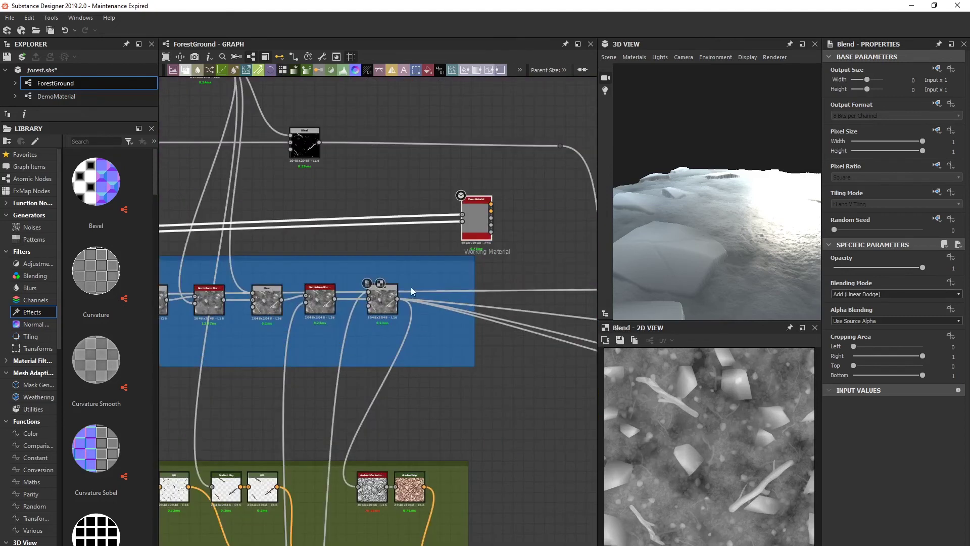
- Connect the final HeightBlend Blend to both inputs of the DemoMaterial node and examine the resulting surface in 3D
drag(402, 296, 462, 221)
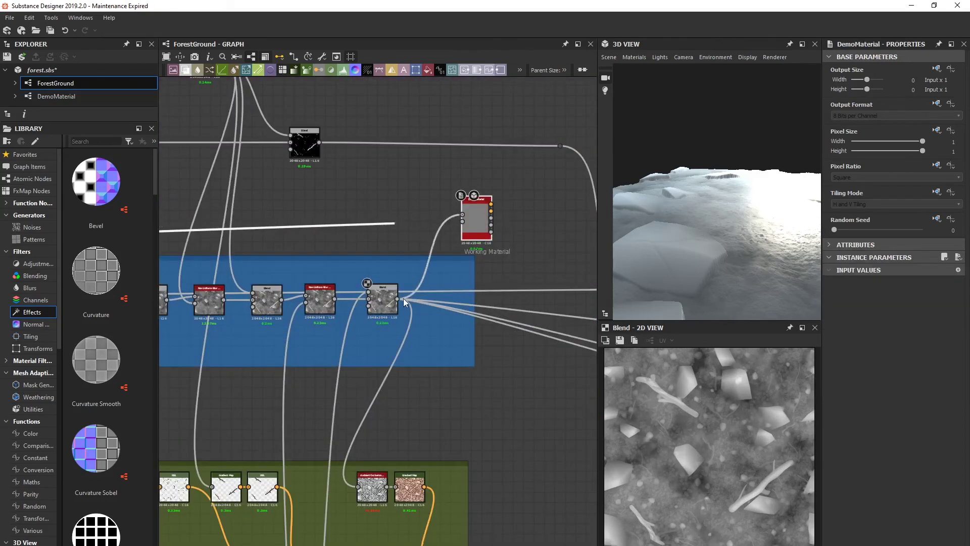
drag(396, 299, 462, 215)
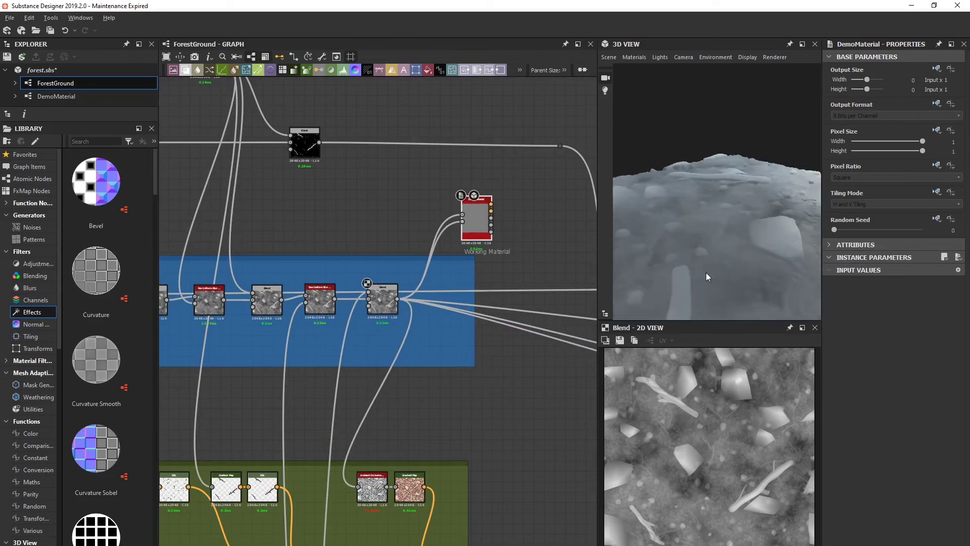
mouse_move(706, 279)
mouse_down()
mouse_move(741, 273)
mouse_move(718, 268)
mouse_move(736, 278)
mouse_move(721, 215)
mouse_move(772, 231)
mouse_move(721, 239)
mouse_move(757, 244)
mouse_move(700, 274)
mouse_up()
scroll(482, 273, up, 2)
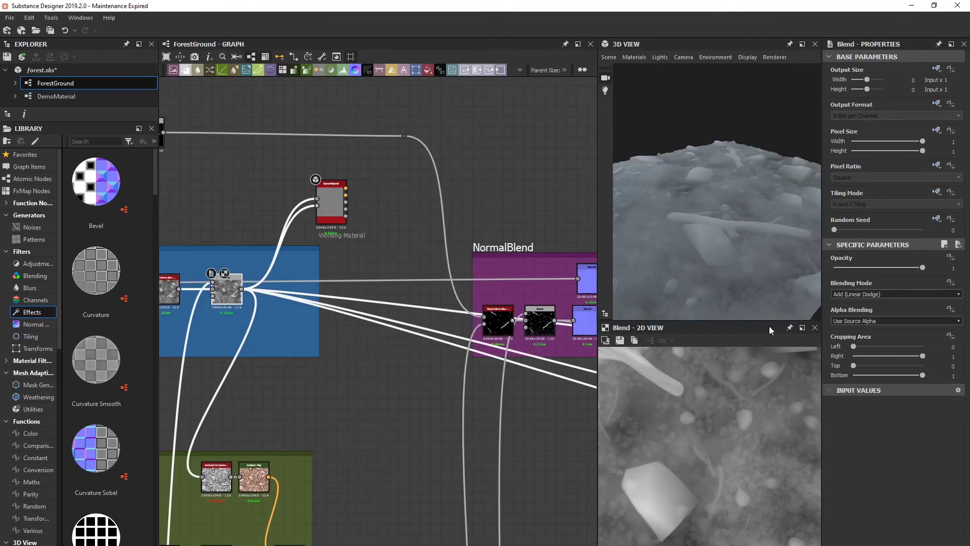
drag(766, 211, 717, 240)
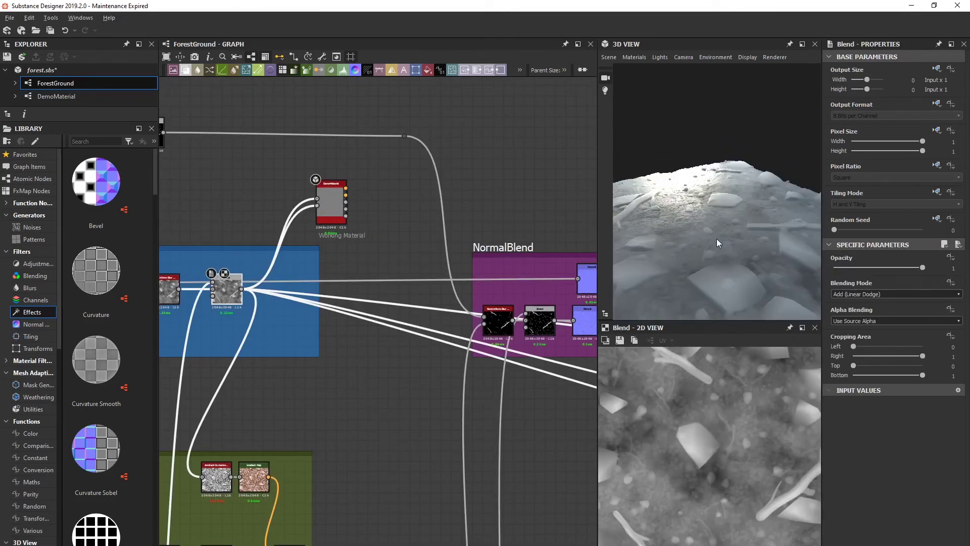
- Look over the NormalBlend section and preview its two Normal nodes, one for the full height and one for the scattered debris
middle_drag(537, 307, 432, 263)
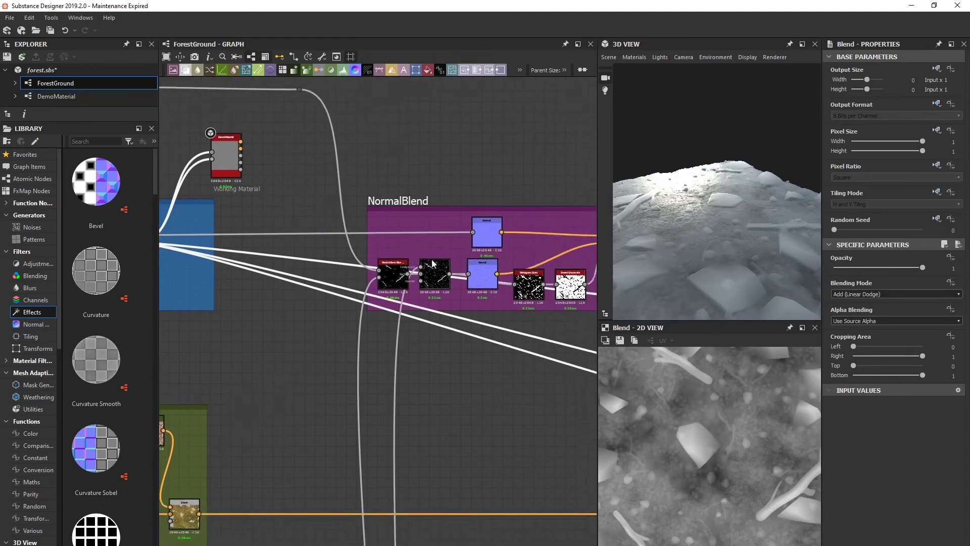
scroll(435, 265, up, 3)
middle_drag(525, 259, 439, 258)
scroll(520, 273, down, 3)
middle_drag(526, 274, 374, 268)
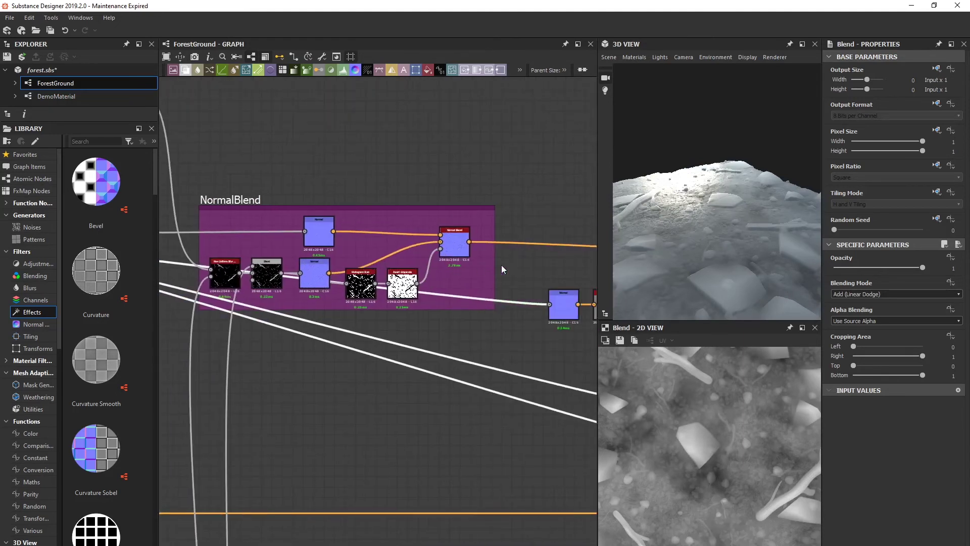
drag(624, 317, 742, 231)
middle_drag(531, 303, 446, 280)
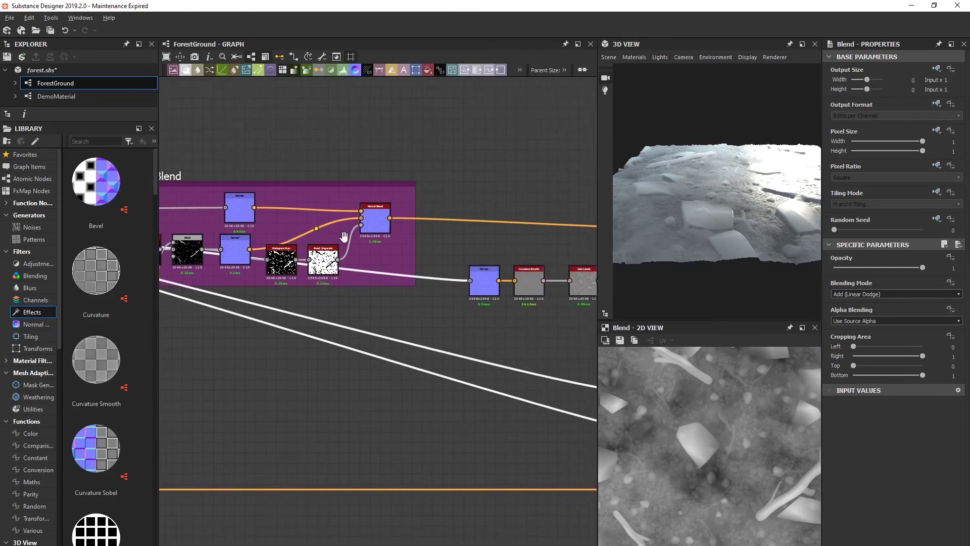
scroll(309, 237, up, 2)
middle_drag(308, 230, 520, 213)
drag(486, 241, 492, 242)
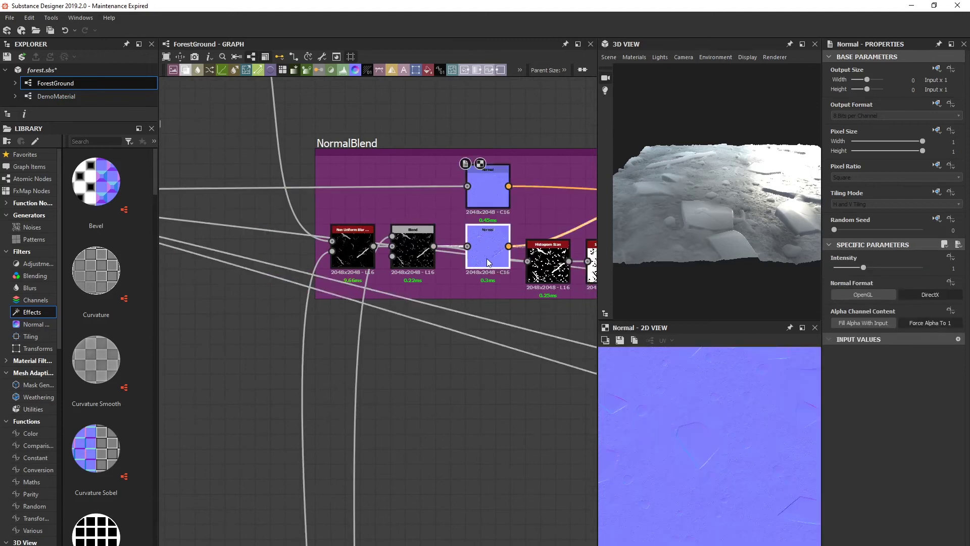
click(484, 190)
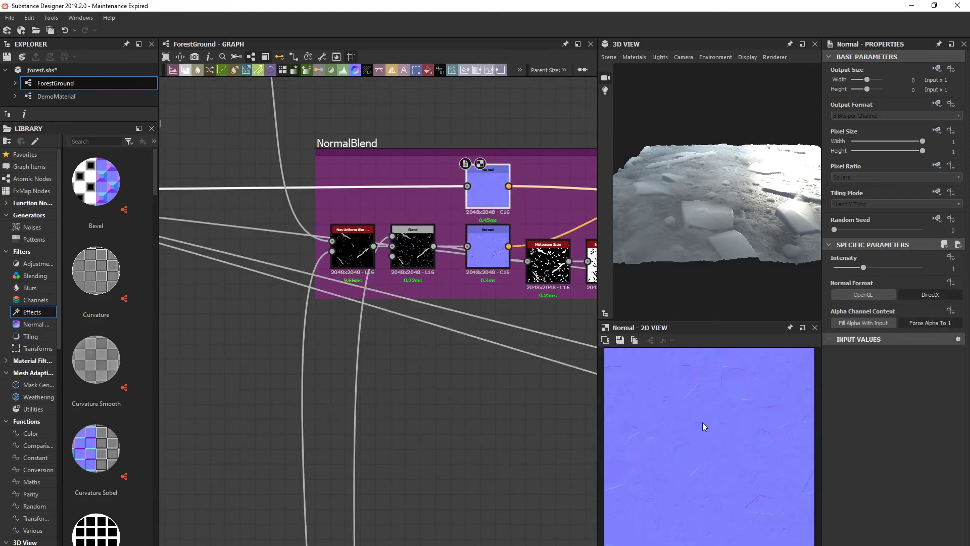
click(488, 251)
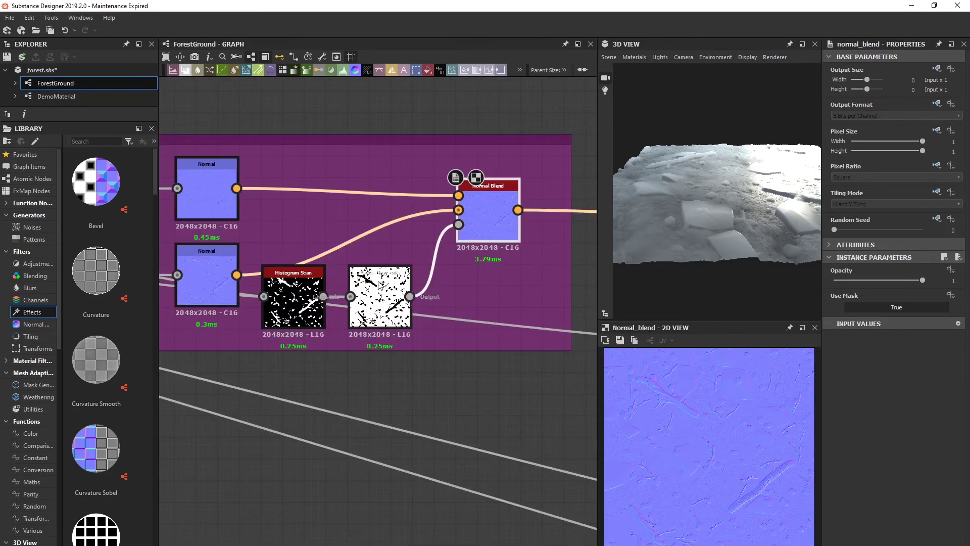
- Preview the Invert Grayscale mask and the Normal Blend it feeds, examining the branches and leaves close up
click(380, 298)
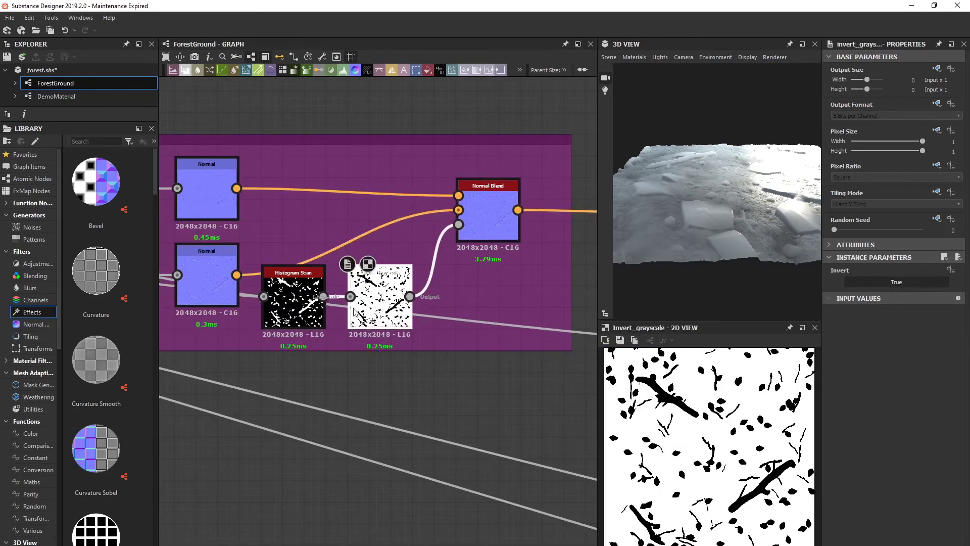
click(490, 223)
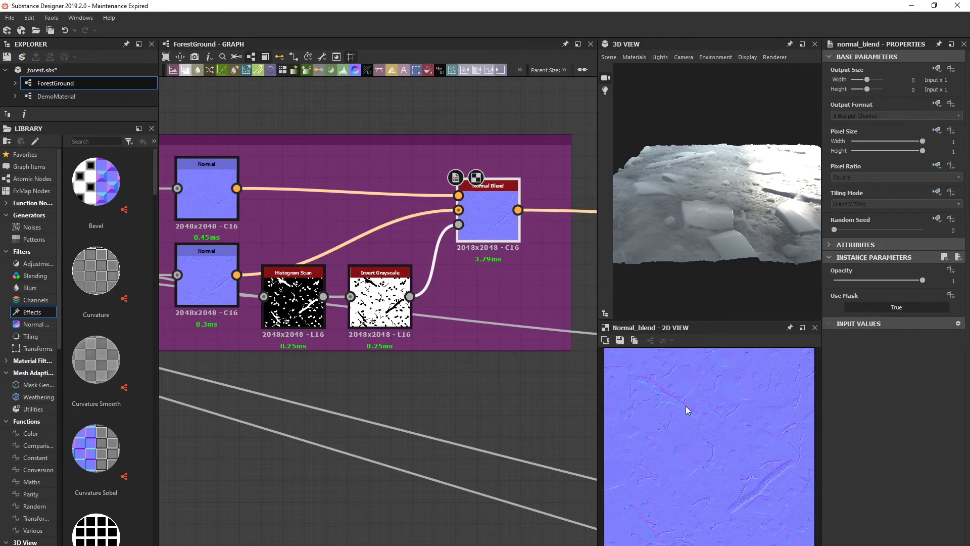
scroll(686, 405, up, 2)
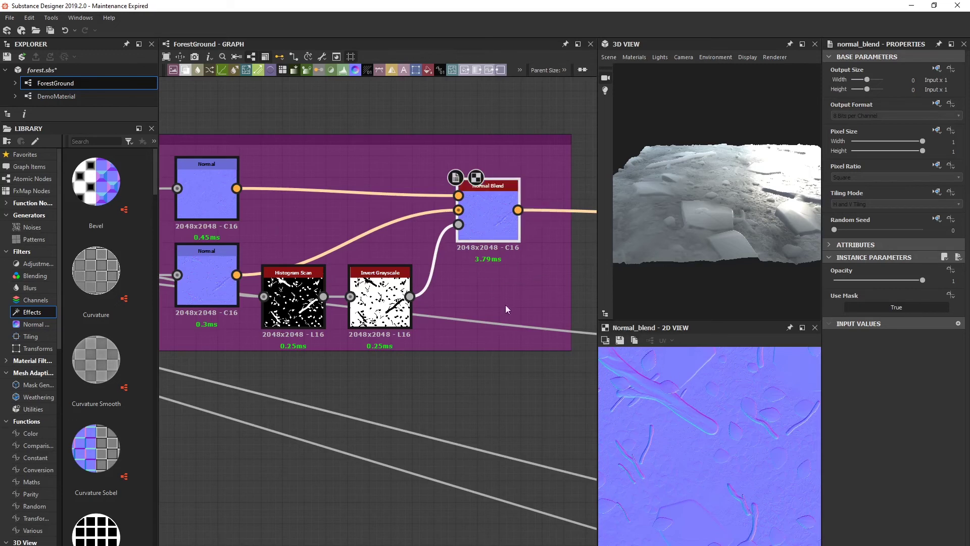
- Follow the Normal Blend's connection to the material outputs and preview the Normal output node
middle_drag(433, 277, 308, 280)
scroll(309, 280, down, 4)
middle_drag(539, 283, 377, 278)
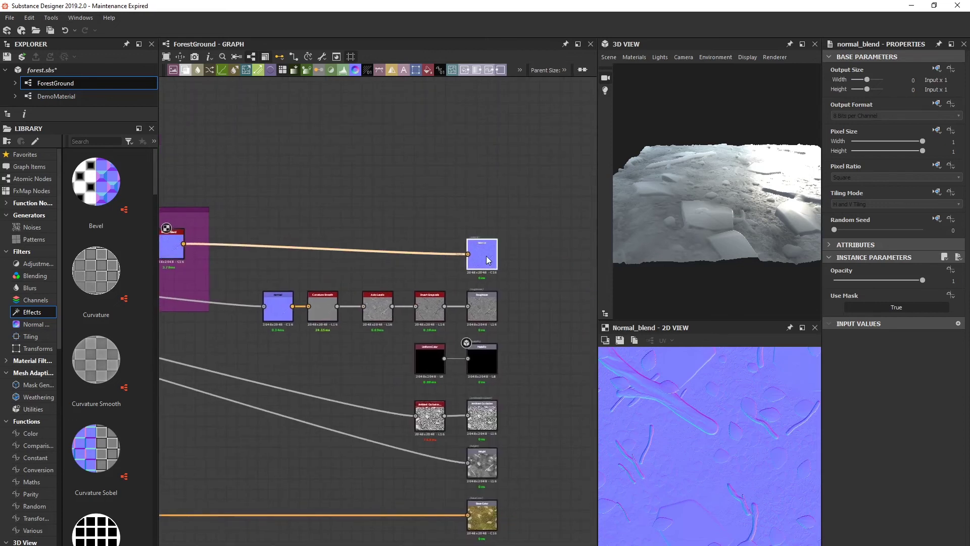
double_click(483, 255)
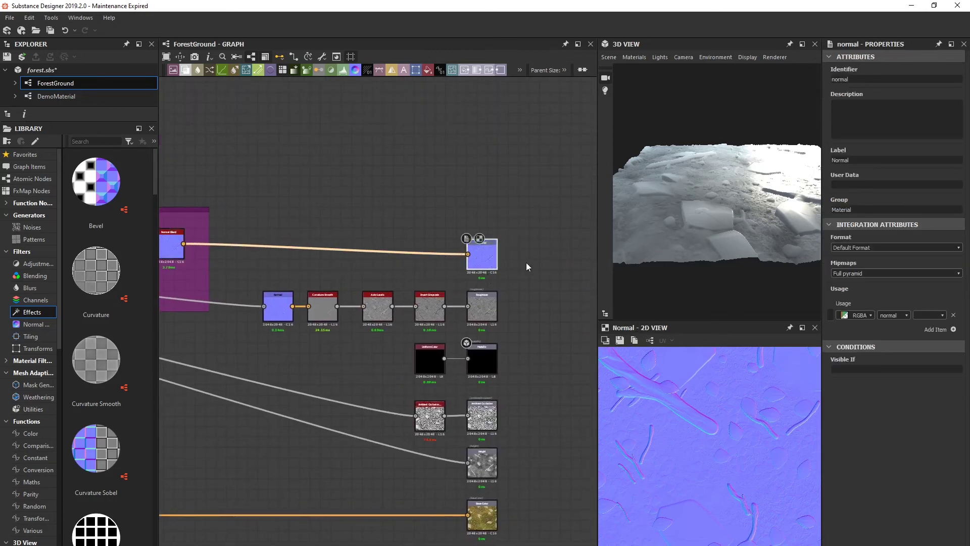
- Compare the Normal node that feeds Curvature Smooth with the Normal Blend result, and examine the branches in 3D
middle_drag(340, 342, 574, 321)
scroll(511, 283, up, 2)
double_click(509, 286)
scroll(367, 209, up, 2)
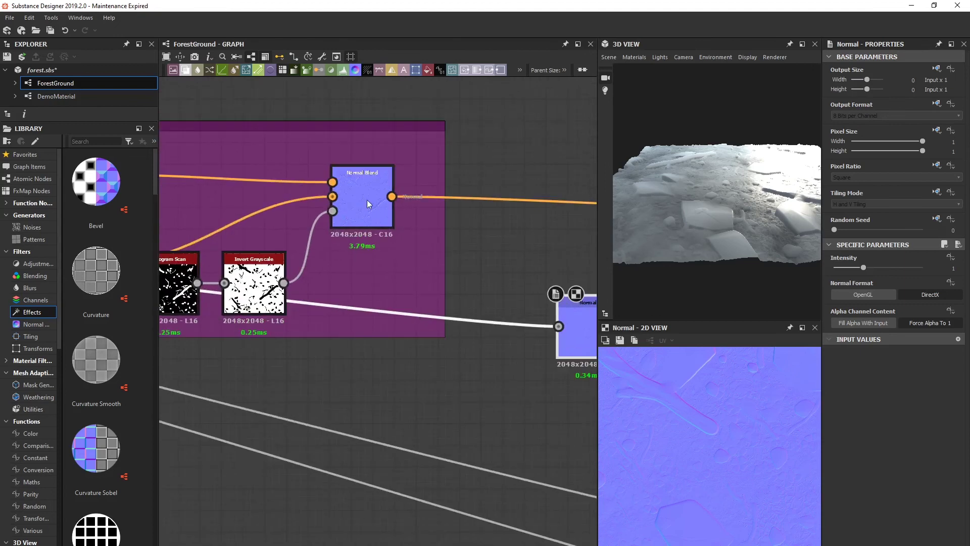
double_click(366, 198)
middle_drag(513, 239, 375, 225)
middle_drag(581, 238, 438, 240)
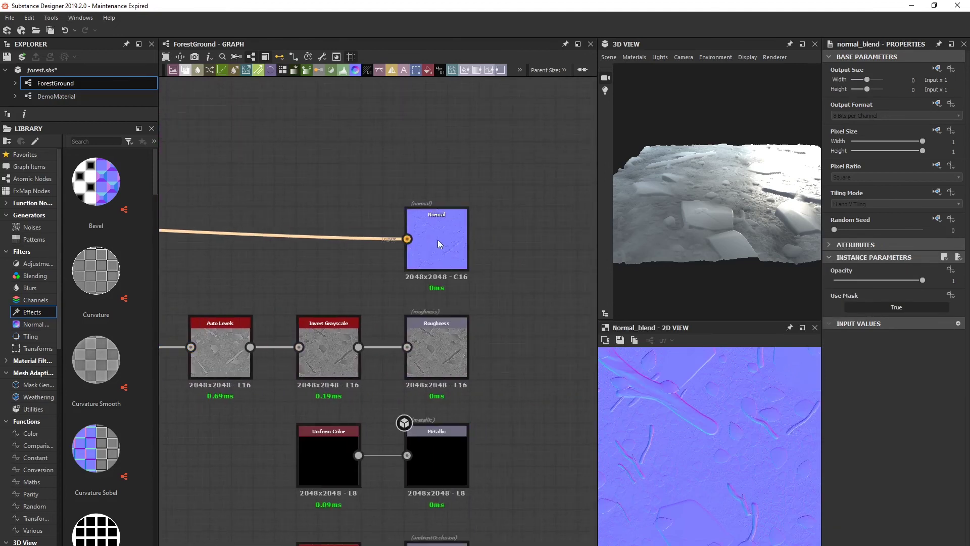
drag(713, 226, 727, 279)
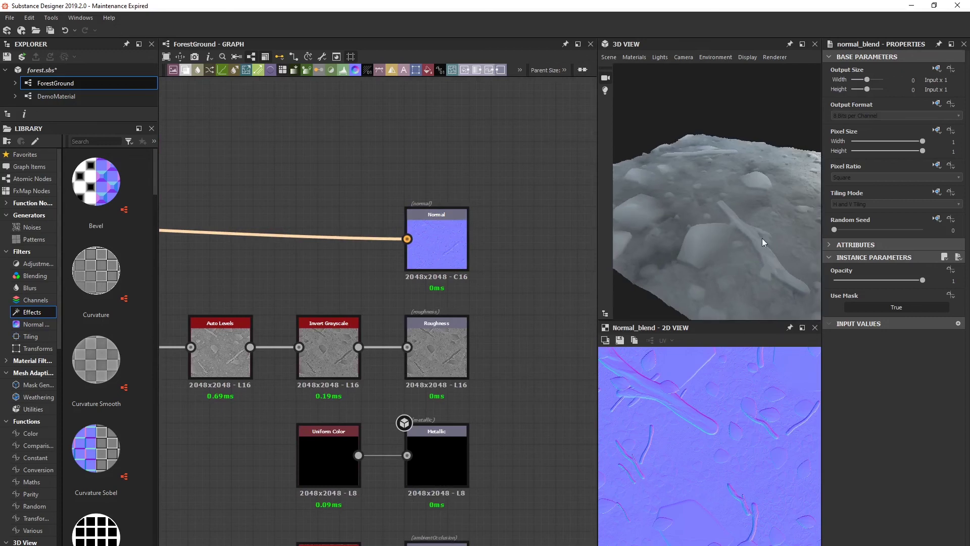
drag(718, 194, 732, 241)
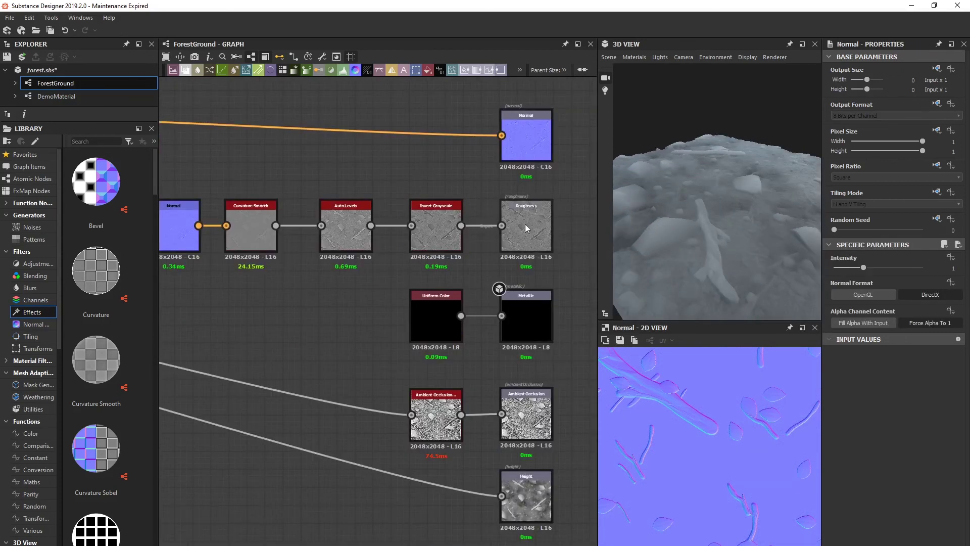
- Preview the roughness chain node by node: Normal, Curvature Smooth, Auto Levels, Invert Grayscale and the Roughness output
middle_drag(397, 254, 448, 254)
click(222, 234)
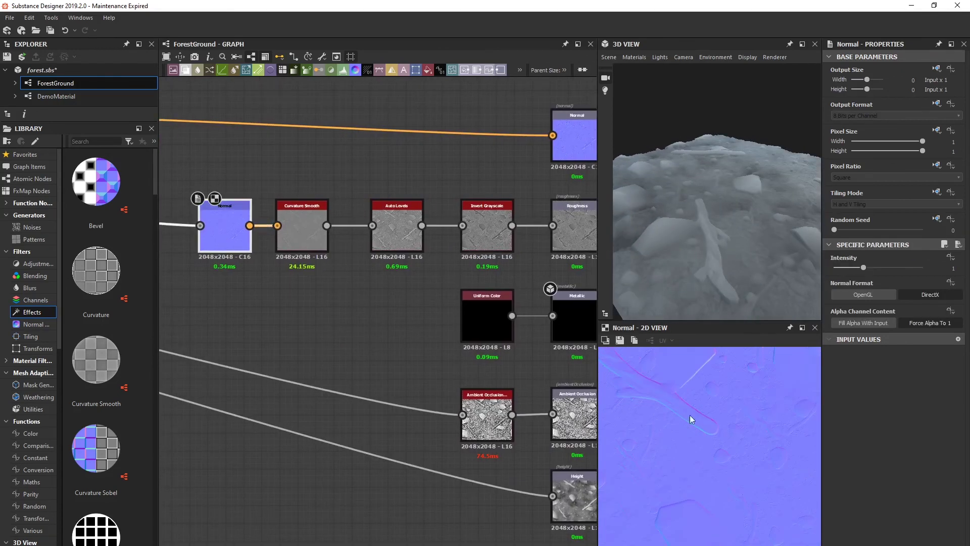
click(304, 236)
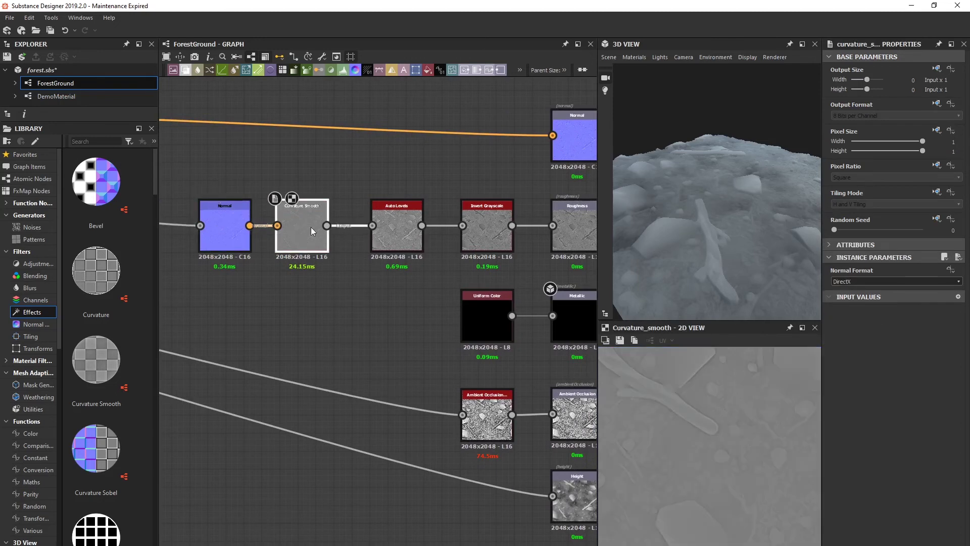
click(399, 223)
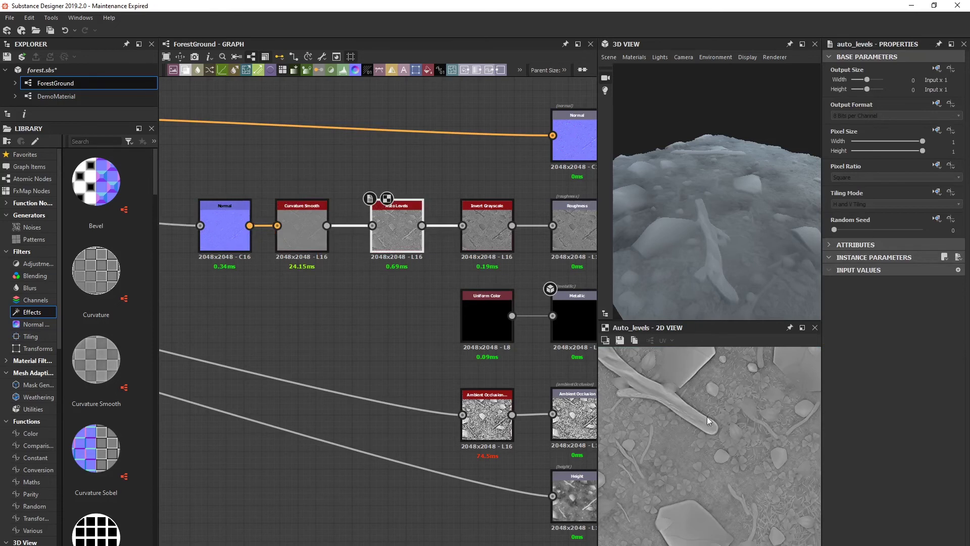
middle_drag(521, 342, 446, 342)
click(412, 228)
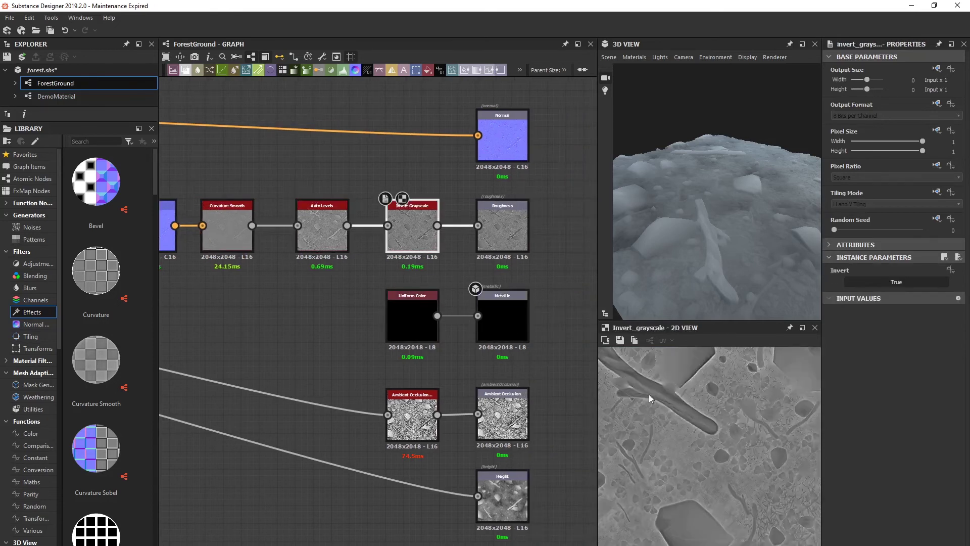
double_click(515, 236)
middle_drag(373, 247, 408, 226)
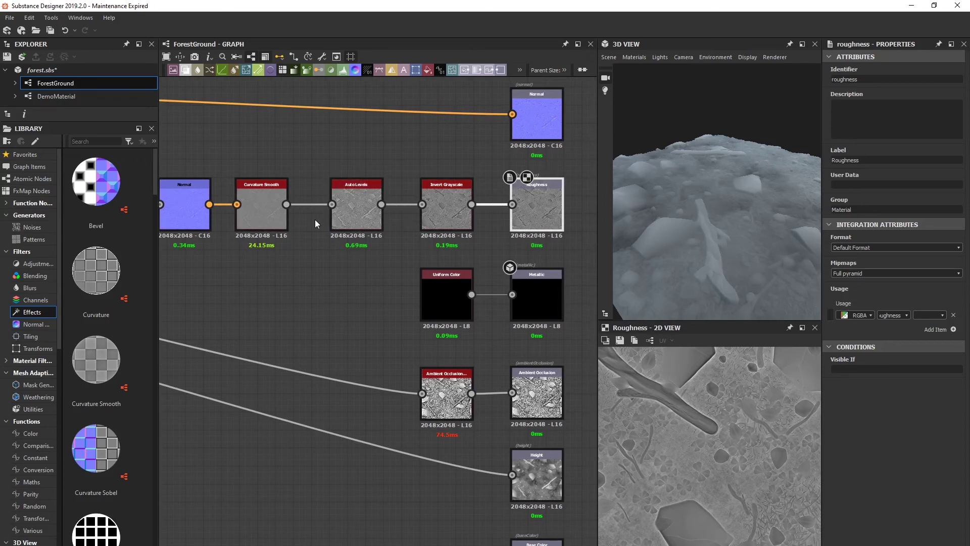
- Preview the Metallic output fed by the Uniform Color and examine the ground in 3D
middle_drag(399, 344, 321, 277)
double_click(465, 232)
drag(672, 263, 756, 238)
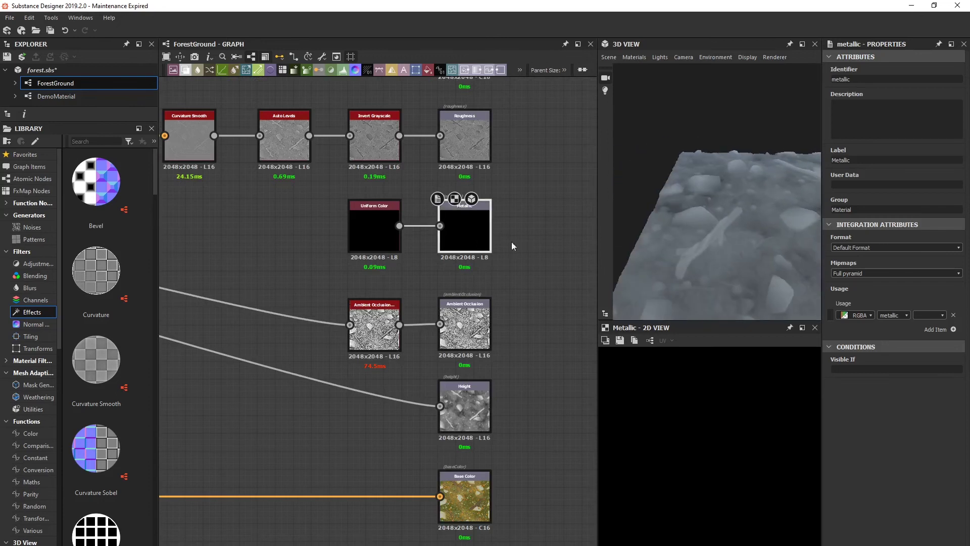
- Preview the Ambient Occlusion output and trace its source back to the last Blend in HeightBlend
middle_drag(493, 376, 498, 298)
double_click(475, 251)
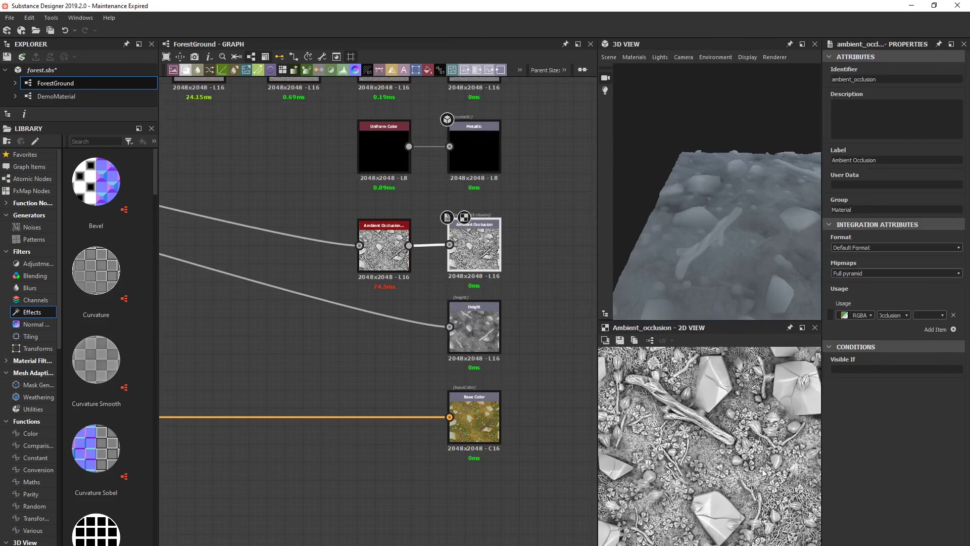
middle_drag(361, 315, 441, 335)
scroll(439, 334, down, 7)
scroll(311, 307, up, 4)
double_click(306, 264)
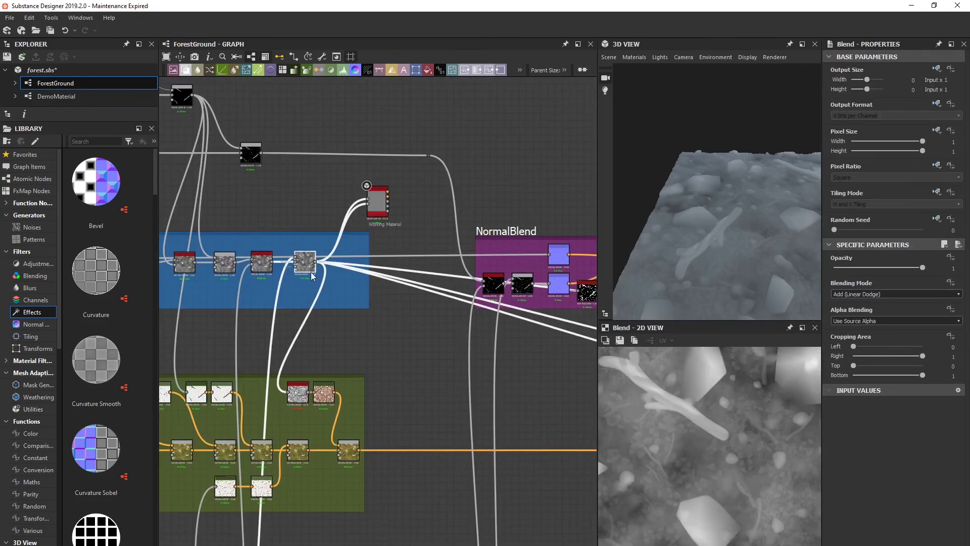
- Preview the Ambient Occlusion (HBAO) node with the output it feeds, and preview the Height output
middle_drag(473, 349, 234, 283)
middle_drag(581, 328, 375, 279)
scroll(426, 280, up, 3)
click(355, 257)
double_click(357, 256)
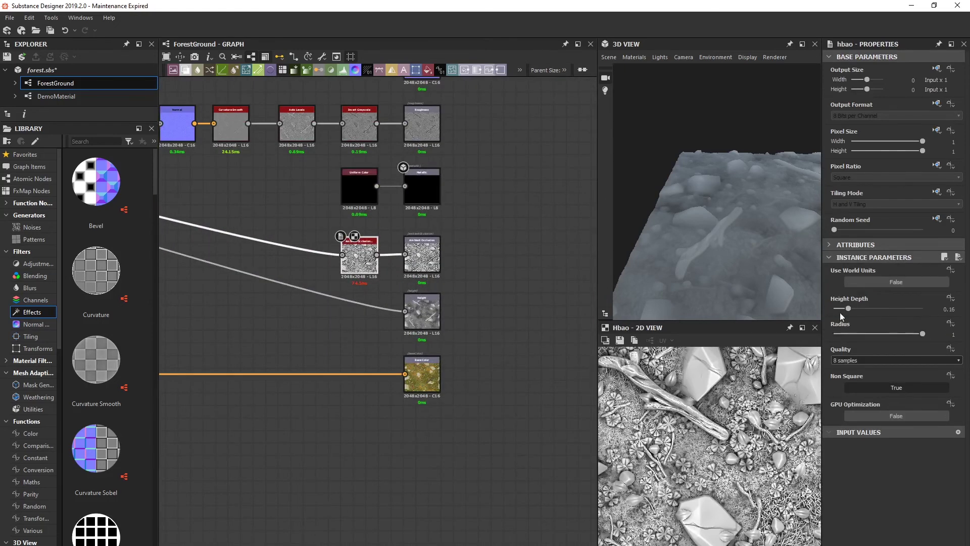
double_click(422, 256)
middle_drag(422, 257, 479, 268)
double_click(482, 320)
- Locate the start of the ColorBlend frame around its GrassAO section in the graph
middle_drag(296, 265, 455, 314)
scroll(414, 303, down, 4)
middle_drag(320, 282, 585, 348)
middle_drag(374, 356, 420, 216)
middle_drag(431, 293, 233, 290)
middle_drag(521, 276, 382, 268)
middle_drag(253, 275, 556, 271)
middle_drag(198, 248, 429, 244)
middle_drag(212, 248, 365, 270)
scroll(365, 270, up, 1)
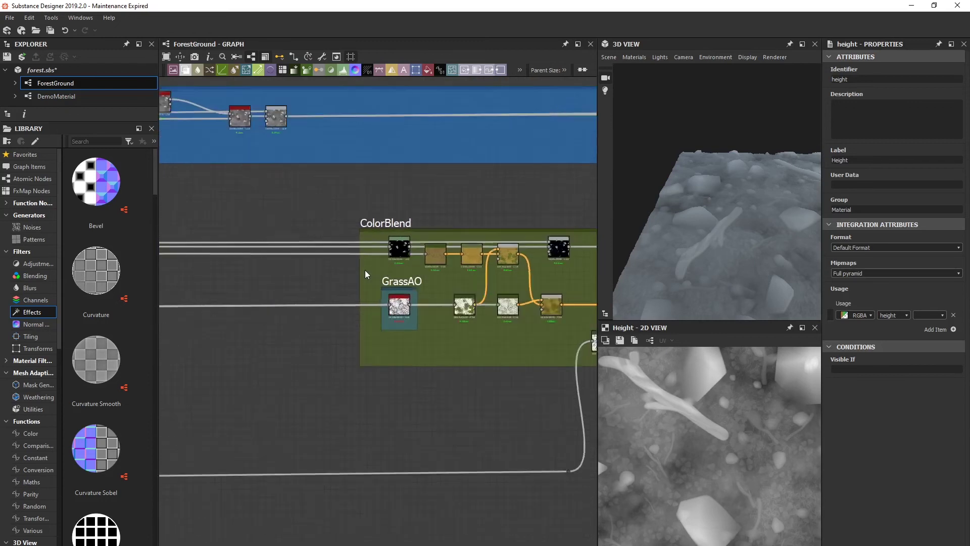
scroll(365, 270, up, 2)
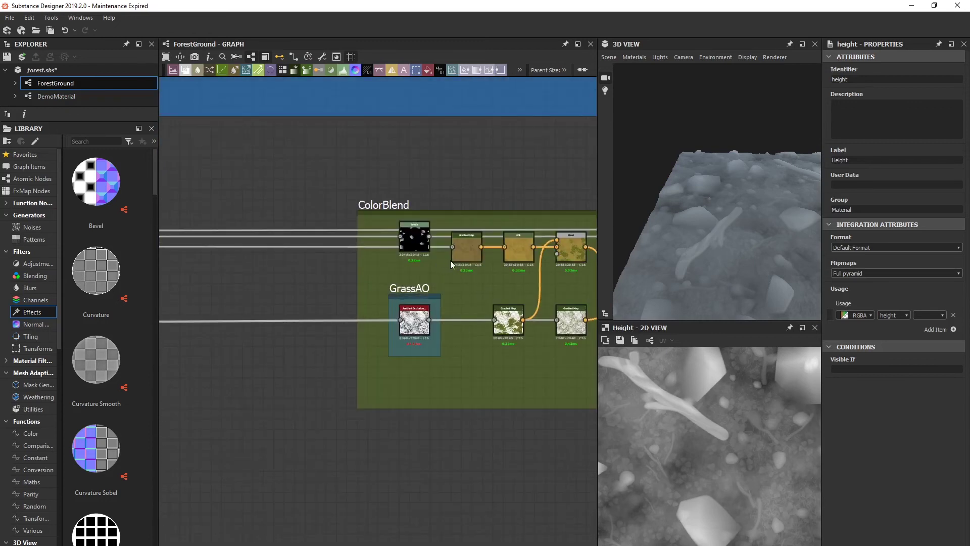
- Preview the brown ground Gradient Map in ColorBlend and examine how it feeds HSL and Blend
double_click(465, 250)
scroll(465, 249, up, 1)
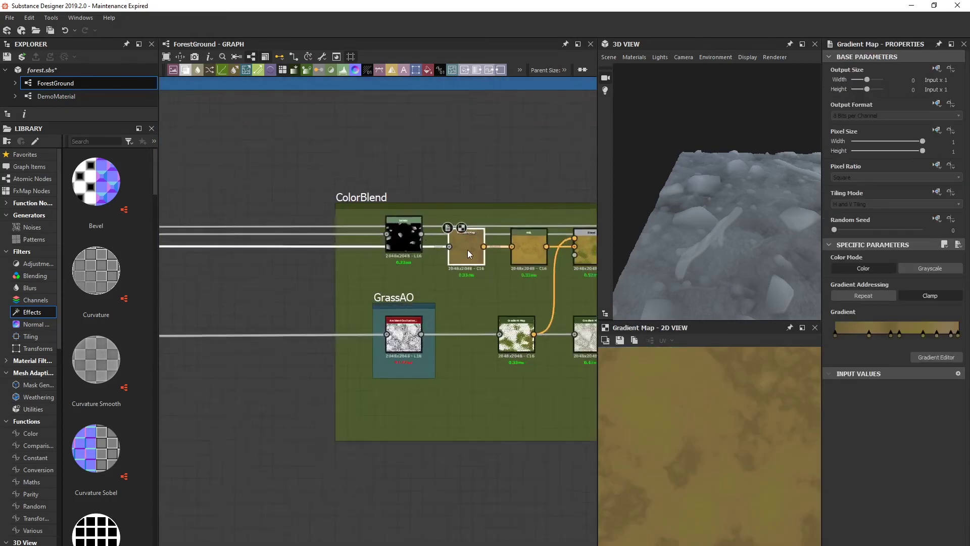
scroll(468, 250, up, 2)
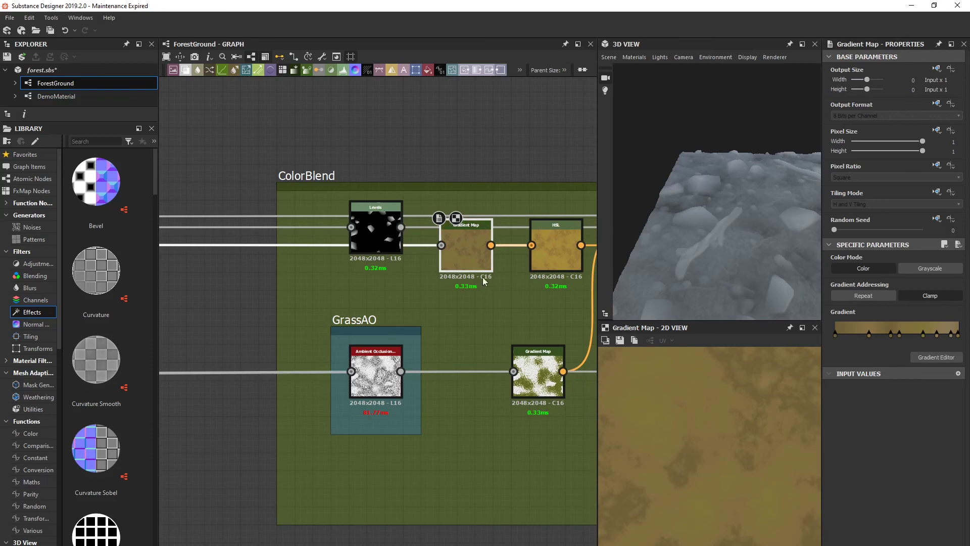
scroll(486, 271, up, 3)
middle_drag(524, 344, 457, 338)
scroll(457, 338, down, 3)
middle_drag(511, 359, 417, 372)
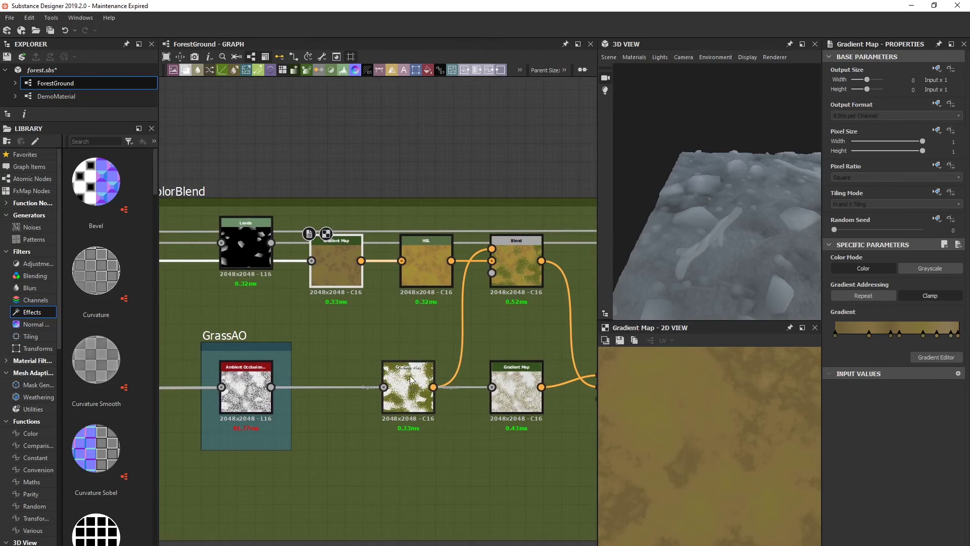
- Preview the grass Gradient Map and trace its input back to the Tile Sampler in the Grass frame
scroll(415, 400, up, 3)
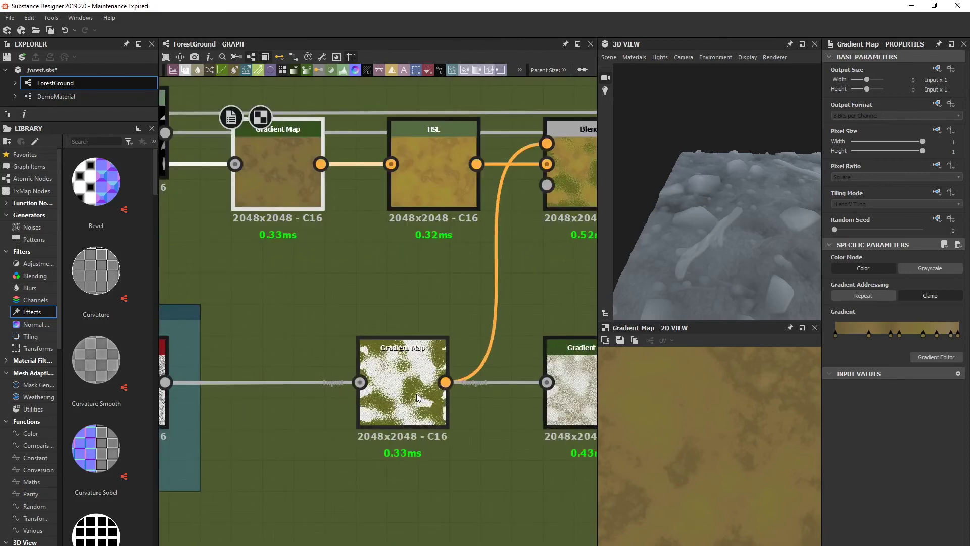
click(415, 399)
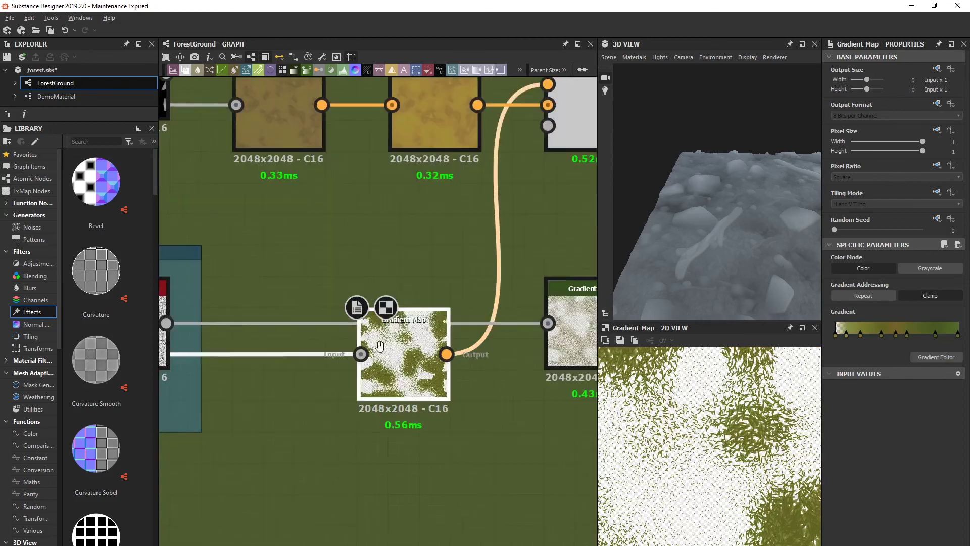
middle_drag(343, 346, 434, 345)
scroll(435, 344, down, 4)
middle_drag(222, 325, 545, 314)
middle_drag(253, 319, 386, 312)
scroll(385, 313, down, 3)
middle_drag(283, 313, 490, 311)
middle_drag(227, 310, 404, 318)
scroll(429, 310, down, 3)
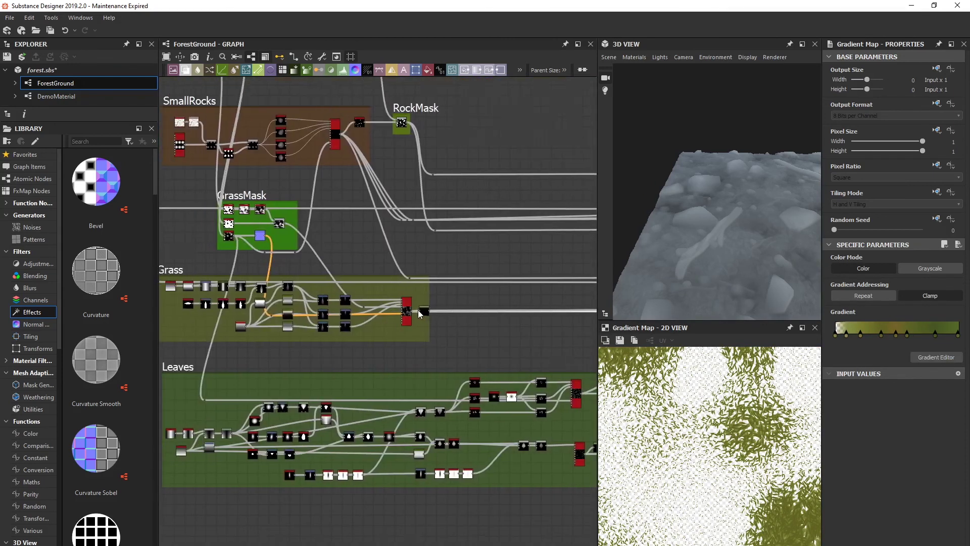
scroll(405, 318, up, 4)
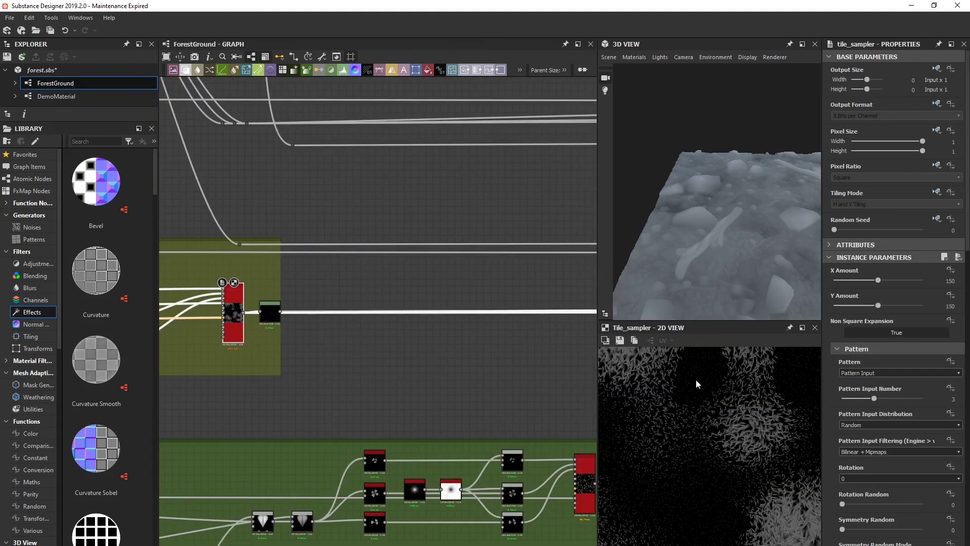
- Open the grass Gradient Map's Gradient Editor and raise the first key's alpha to 255
middle_drag(513, 336, 219, 349)
mouse_move(551, 348)
middle_down()
mouse_move(197, 347)
mouse_move(290, 360)
mouse_move(208, 361)
middle_up()
scroll(486, 344, up, 5)
click(413, 336)
scroll(399, 335, up, 2)
middle_drag(301, 336, 334, 318)
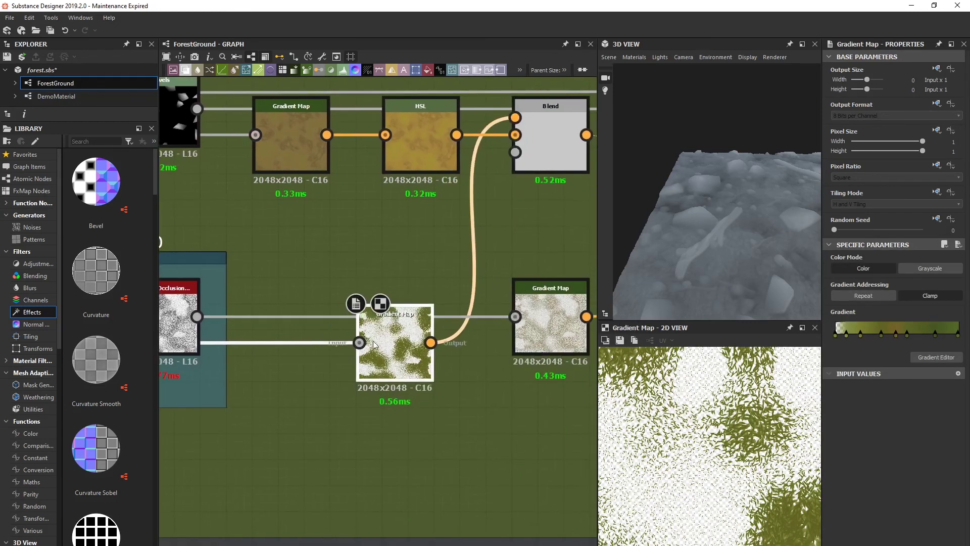
click(932, 357)
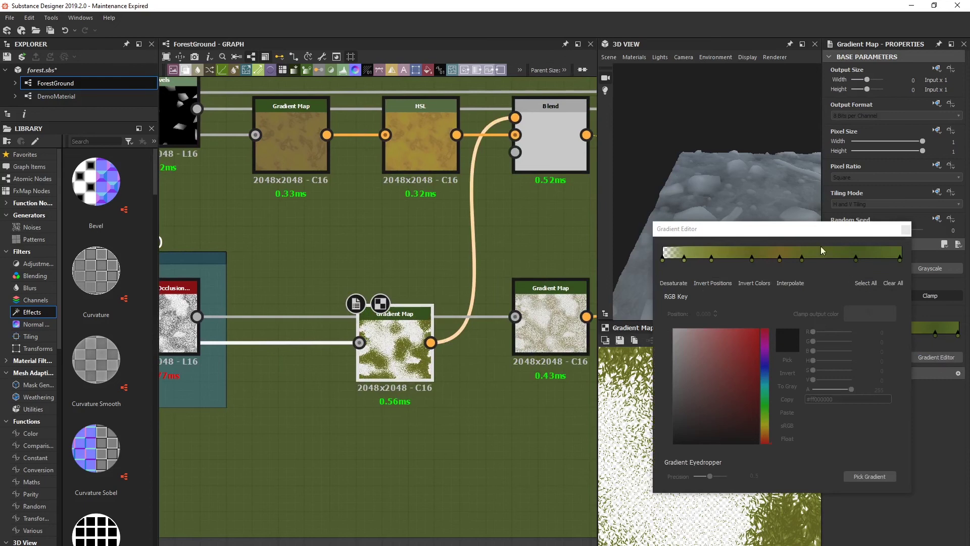
drag(802, 234, 632, 283)
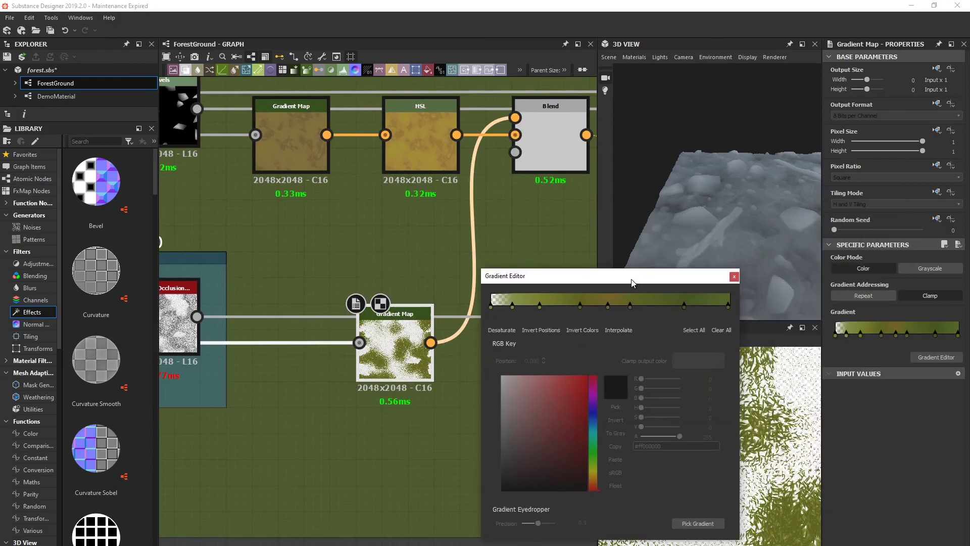
click(491, 306)
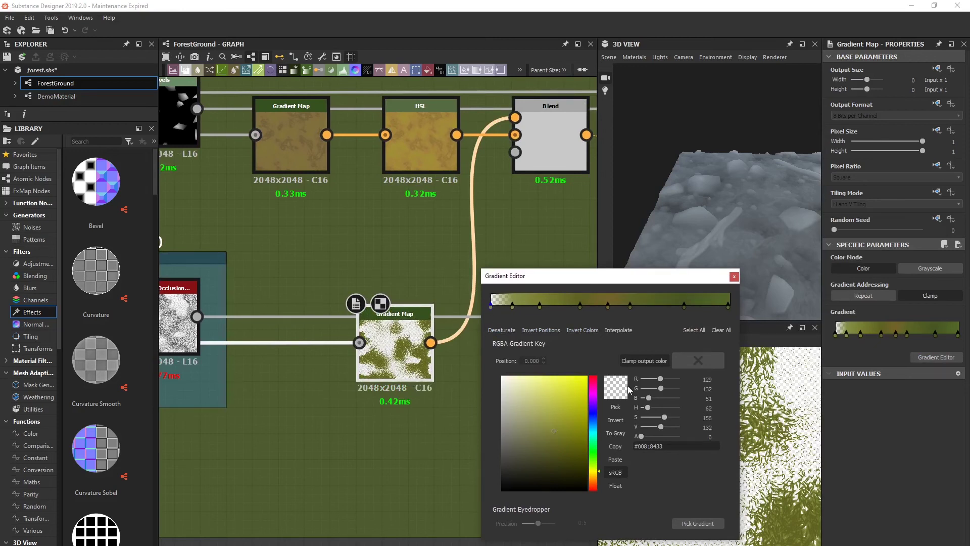
drag(630, 436, 727, 412)
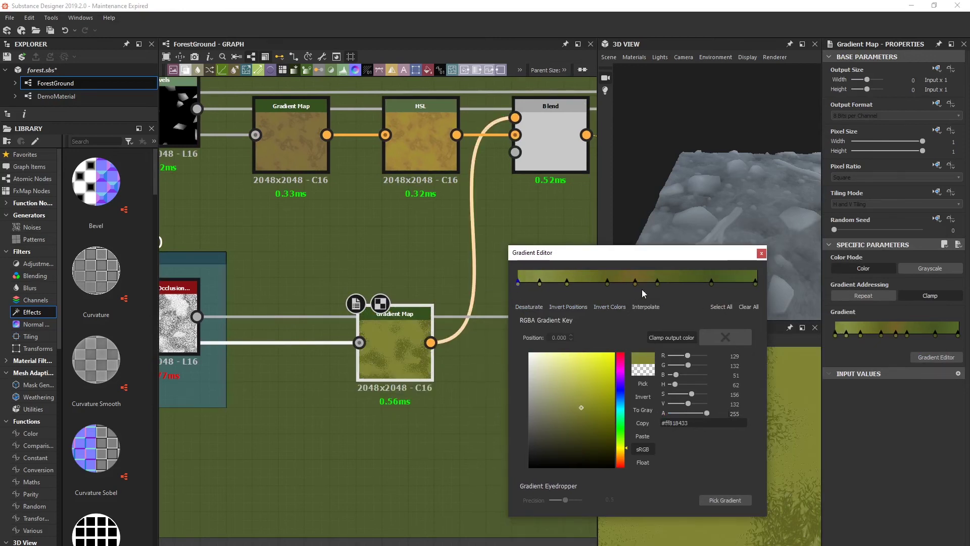
- Set the first gradient key's alpha back to 0 and close the Gradient Editor
drag(642, 289, 620, 337)
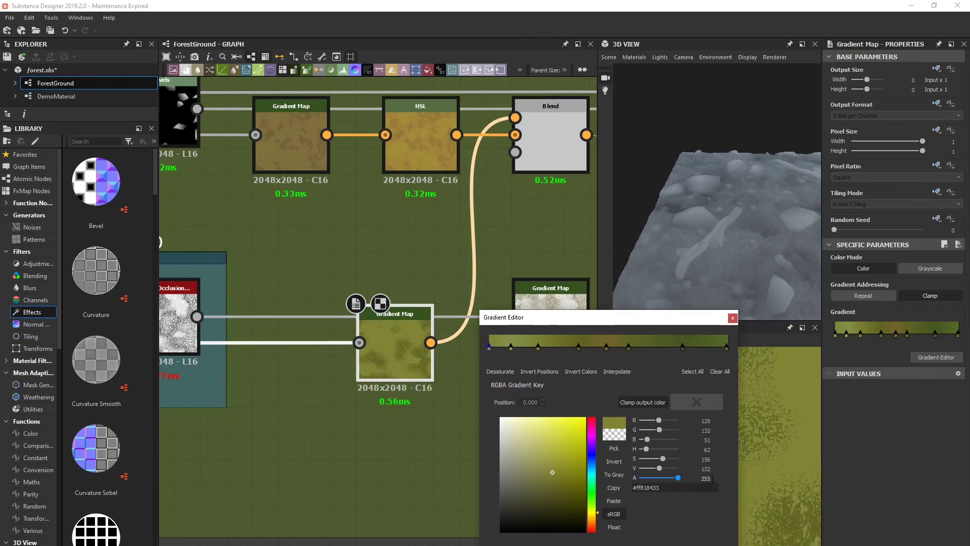
drag(645, 325, 726, 306)
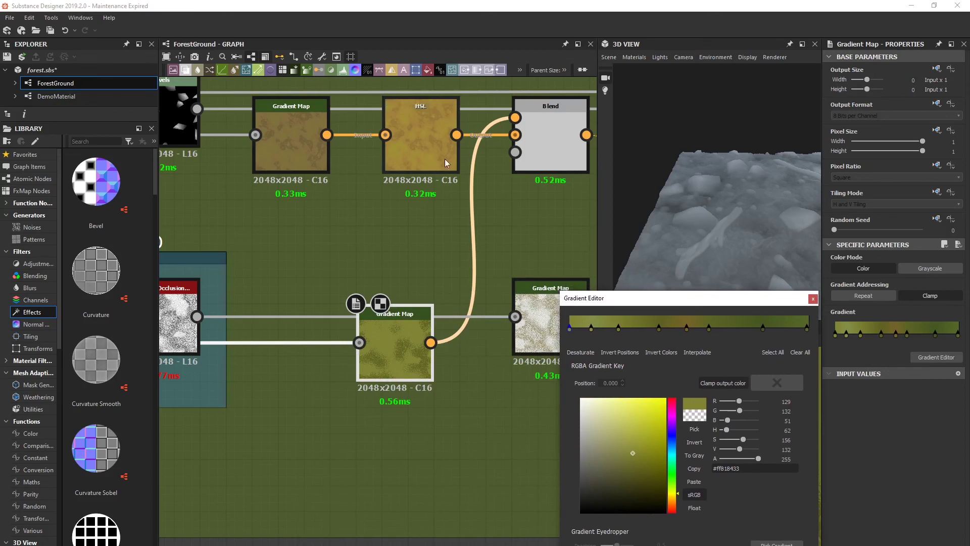
drag(700, 302, 643, 342)
drag(701, 498, 639, 500)
drag(639, 338, 485, 369)
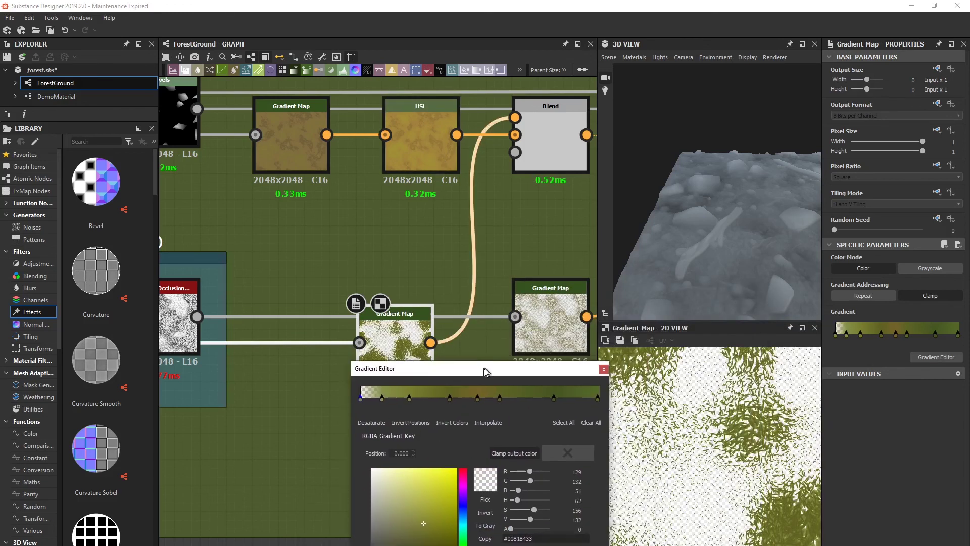
click(603, 370)
- Follow the colour chain through ColorBlend and preview the second-to-last Blend in the row
scroll(296, 374, down, 4)
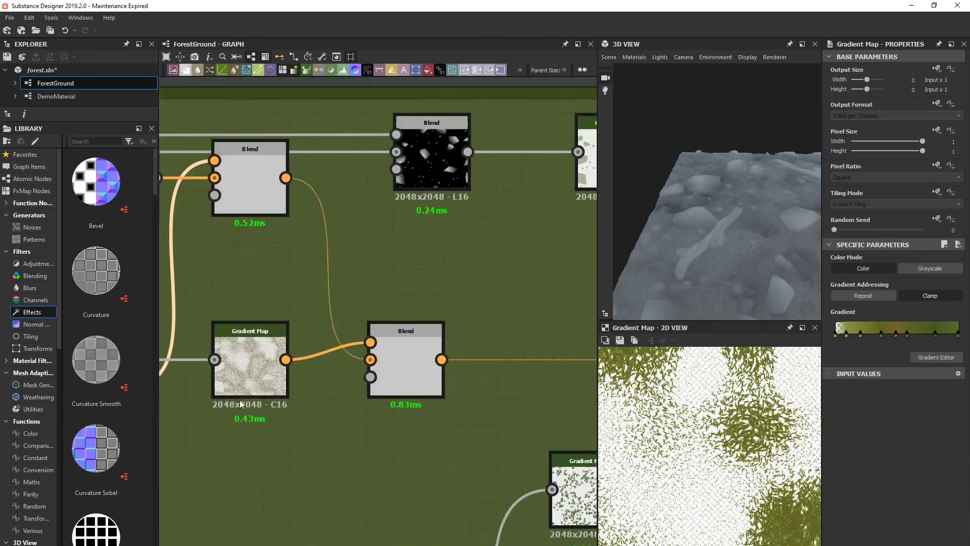
scroll(462, 435, up, 2)
middle_drag(519, 445, 297, 436)
scroll(378, 426, down, 3)
middle_drag(447, 438, 396, 418)
scroll(433, 428, up, 2)
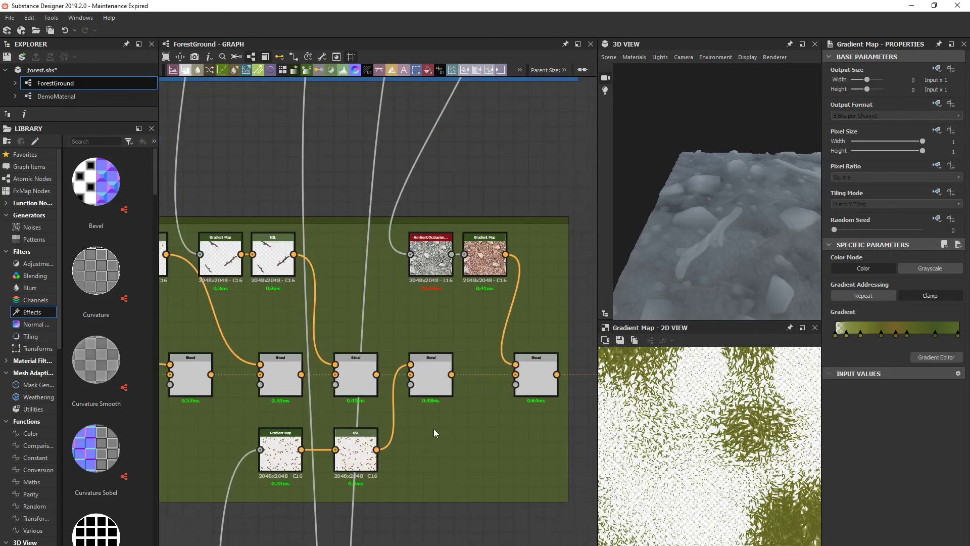
double_click(431, 376)
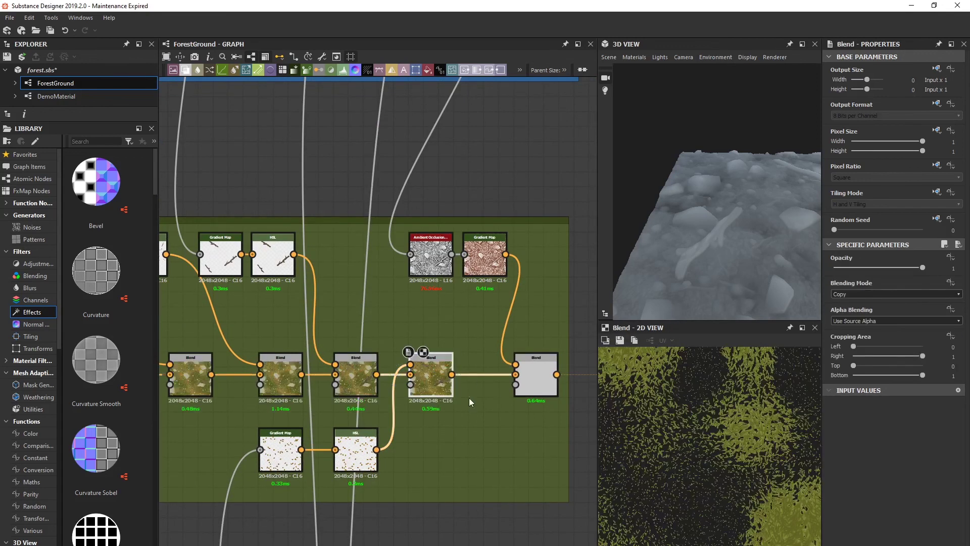
middle_drag(477, 400, 394, 401)
scroll(707, 424, down, 3)
scroll(721, 452, up, 3)
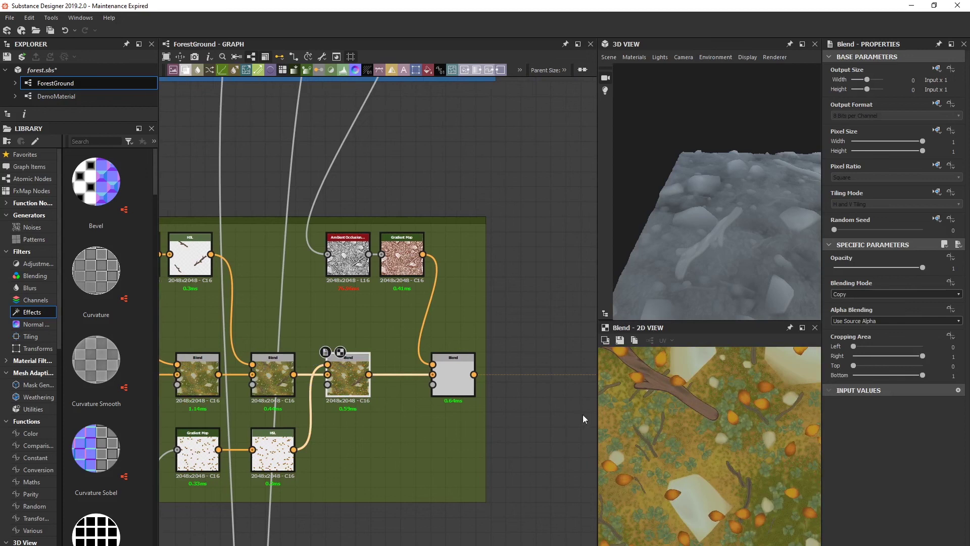
- Follow ColorBlend's result to the material outputs and preview the Base Color output
scroll(440, 379, down, 5)
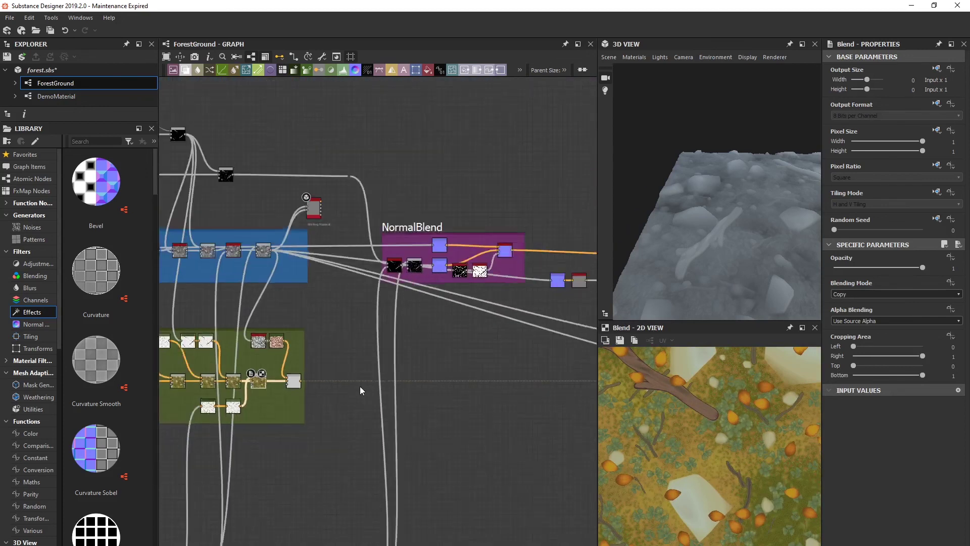
scroll(445, 365, up, 5)
double_click(445, 365)
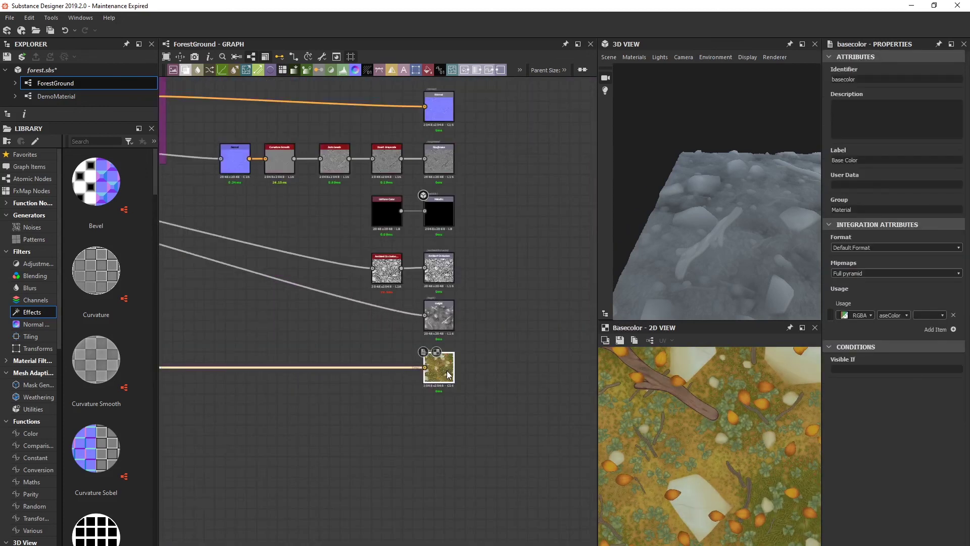
- Assign the Base Color, Height, Ambient Occlusion, Roughness and Normal outputs to their matching channels in the 3D view
drag(443, 374, 630, 212)
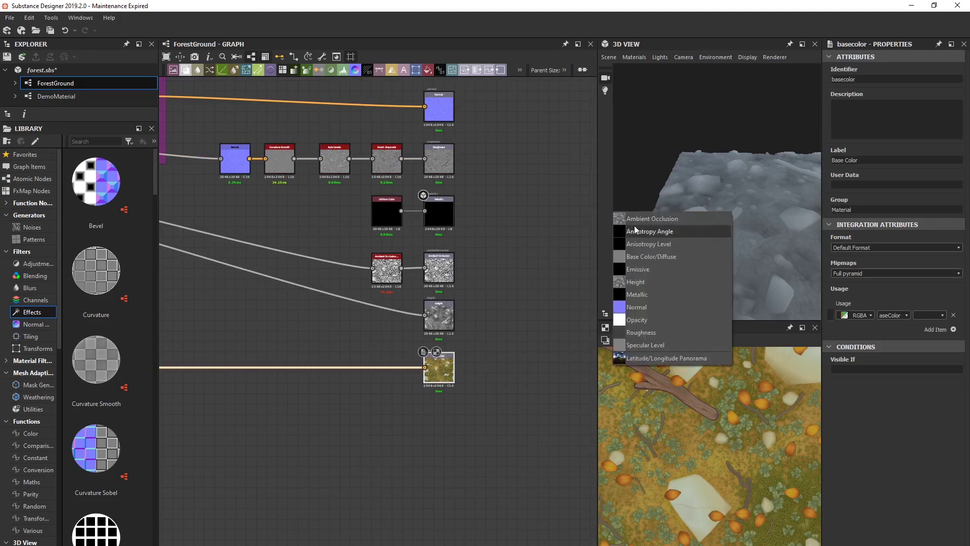
click(501, 395)
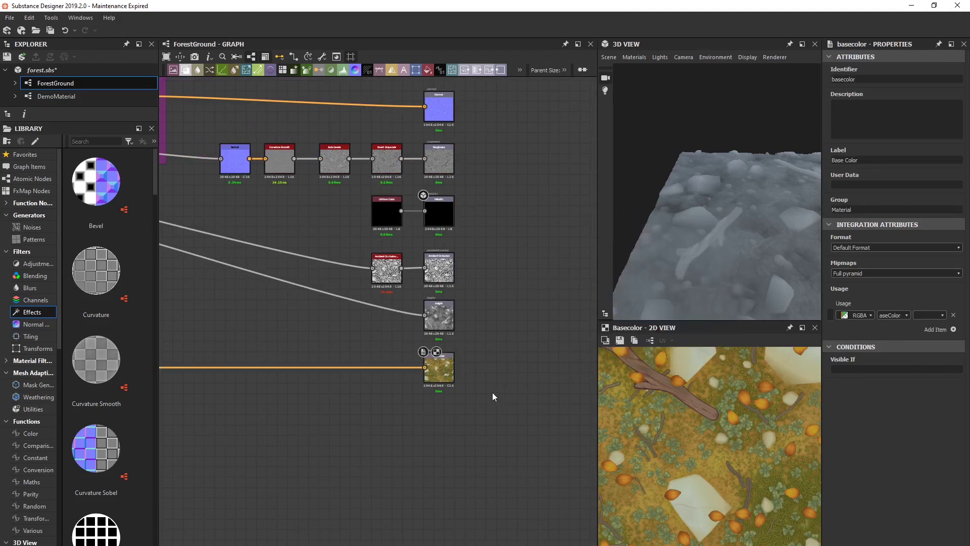
right_drag(440, 371, 704, 140)
click(743, 184)
right_drag(439, 317, 679, 118)
click(707, 189)
right_drag(438, 269, 702, 116)
click(720, 124)
right_drag(438, 160, 656, 123)
click(695, 247)
- Examine the textured ground in 3D and preview the Blend just before the last one in ColorBlend
drag(662, 247, 625, 243)
scroll(657, 243, up, 3)
middle_drag(423, 402, 566, 323)
scroll(354, 288, up, 3)
double_click(291, 273)
middle_drag(353, 296, 419, 302)
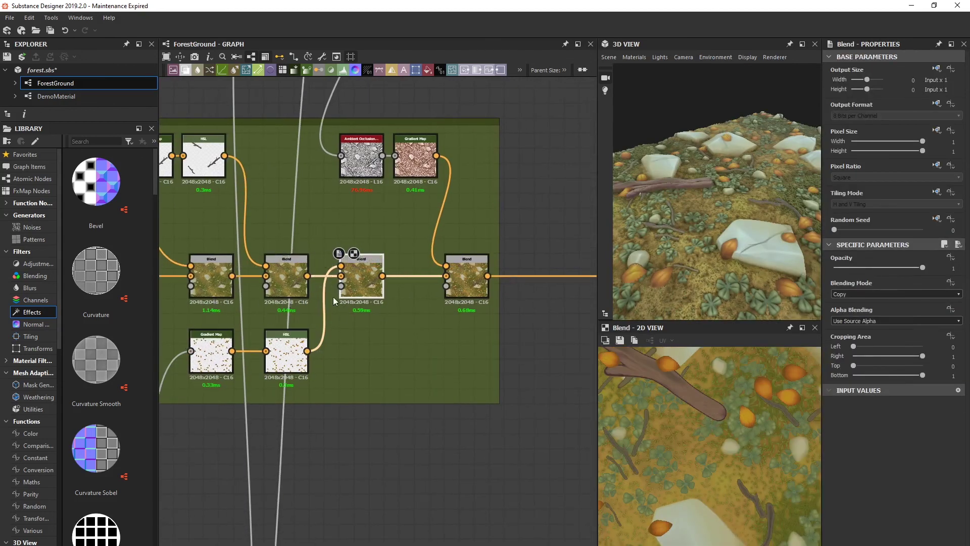
- Follow the final colour connection to the Base Color output, preview it and inspect the ground in 3D
scroll(386, 275, down, 5)
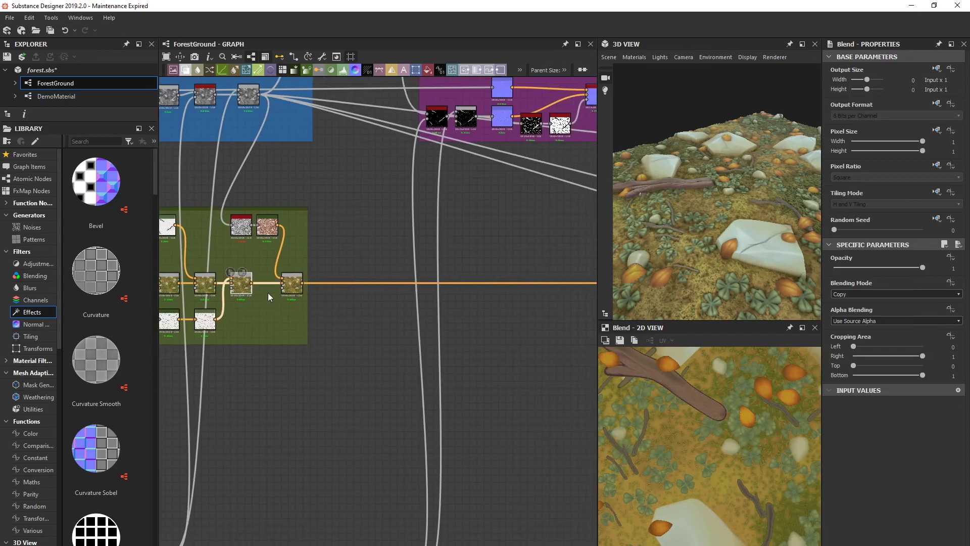
drag(253, 282, 503, 298)
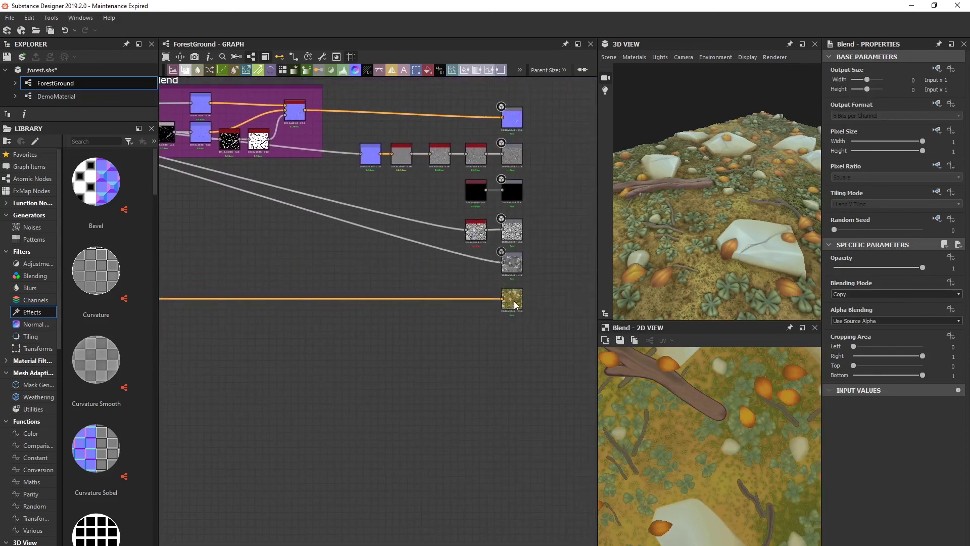
double_click(512, 302)
scroll(516, 319, up, 3)
drag(672, 217, 570, 269)
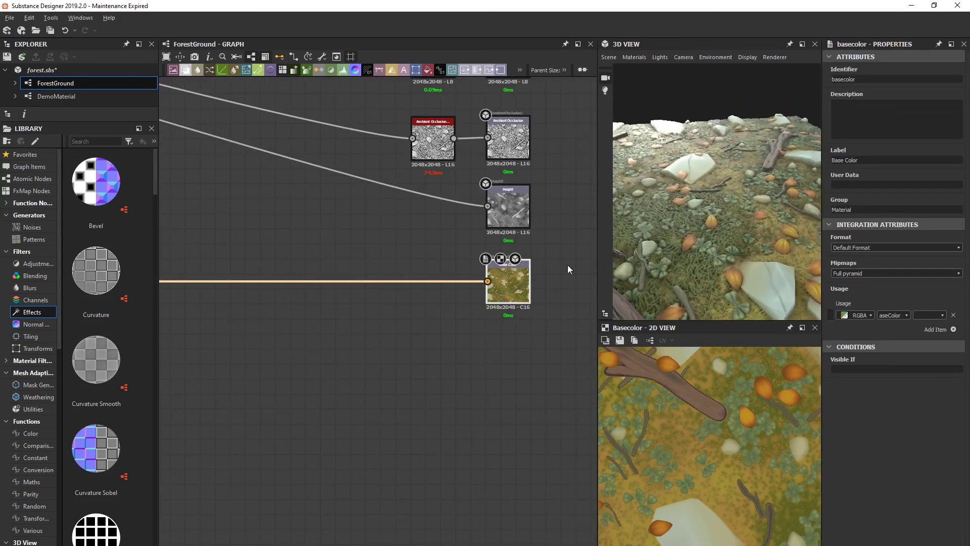
- Return to the ColorBlend section of the graph and inspect the stones, branches and leaves of the ground in 3D
middle_drag(359, 297, 458, 299)
scroll(458, 299, down, 5)
scroll(280, 301, up, 6)
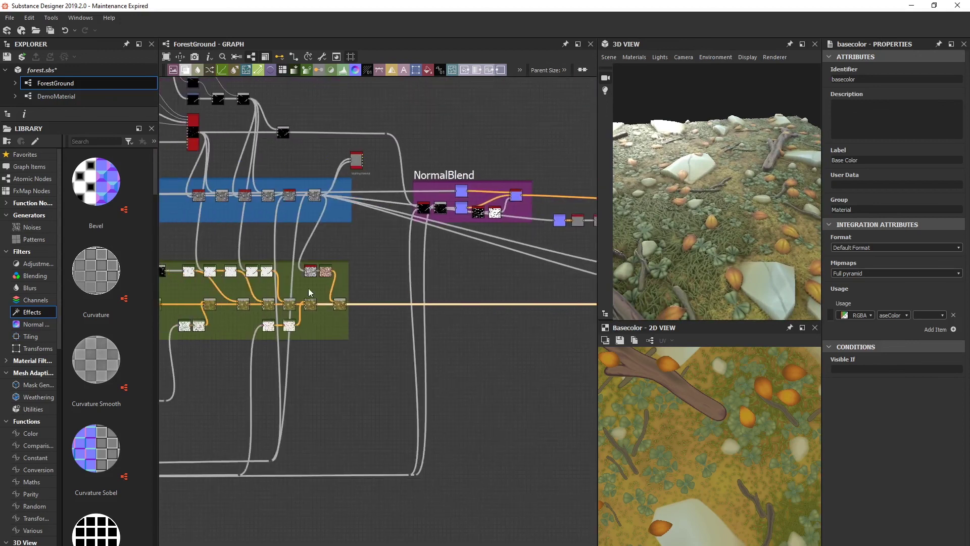
drag(722, 232, 749, 186)
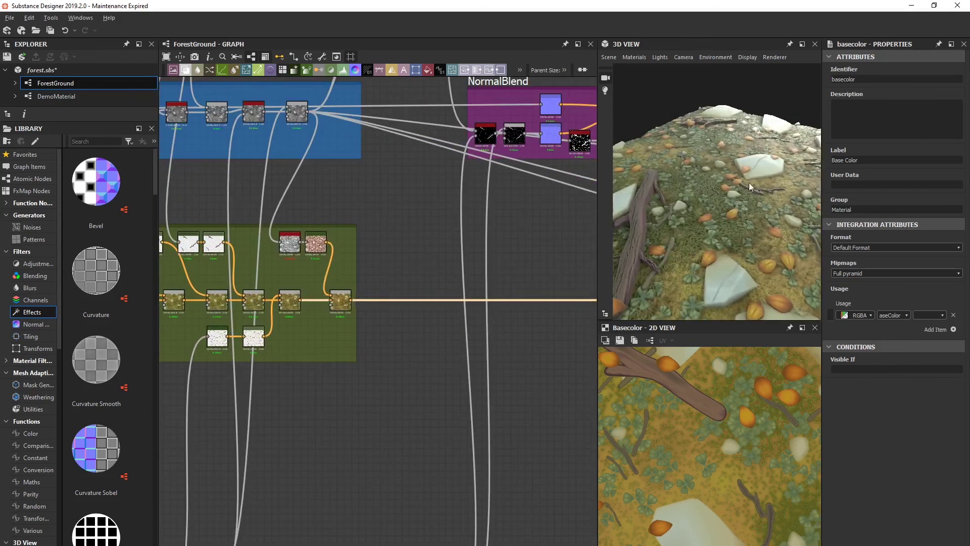
scroll(355, 251, up, 2)
drag(697, 225, 672, 222)
- Preview the Ambient Occlusion node that feeds the last Gradient Map in ColorBlend
middle_drag(376, 249, 448, 244)
middle_drag(386, 226, 465, 266)
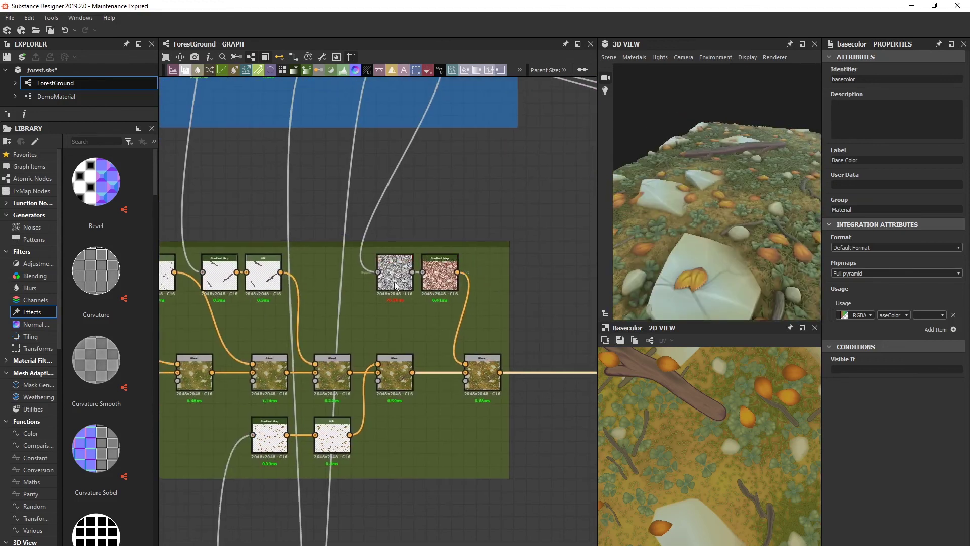
double_click(395, 276)
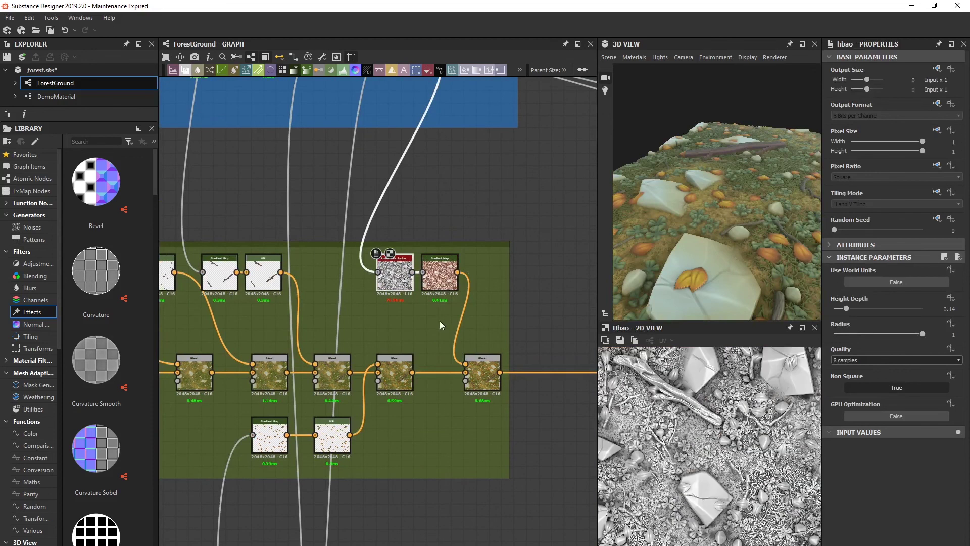
scroll(439, 320, up, 2)
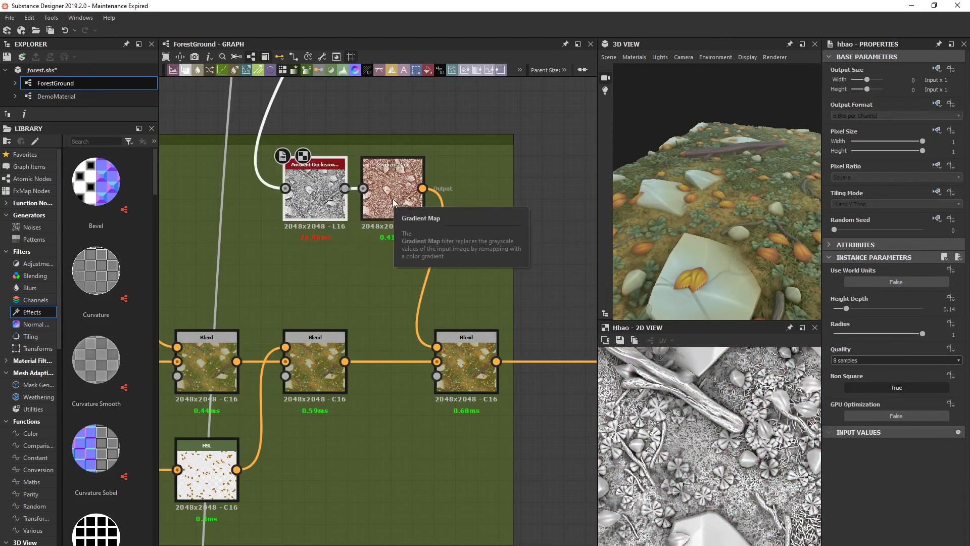
- Move the last Gradient Map slightly away from the Ambient Occlusion node and examine its gradient in the Gradient Editor
drag(399, 205, 408, 205)
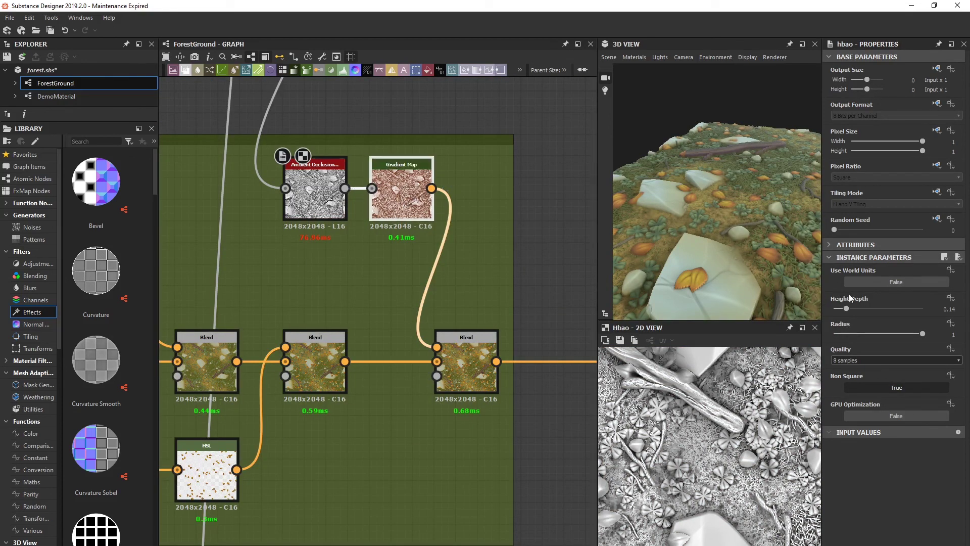
double_click(402, 203)
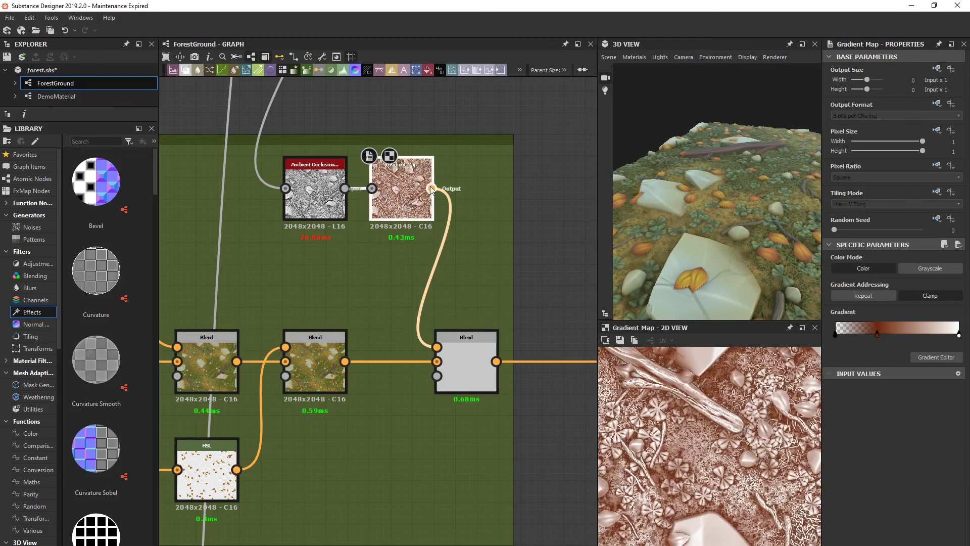
click(940, 359)
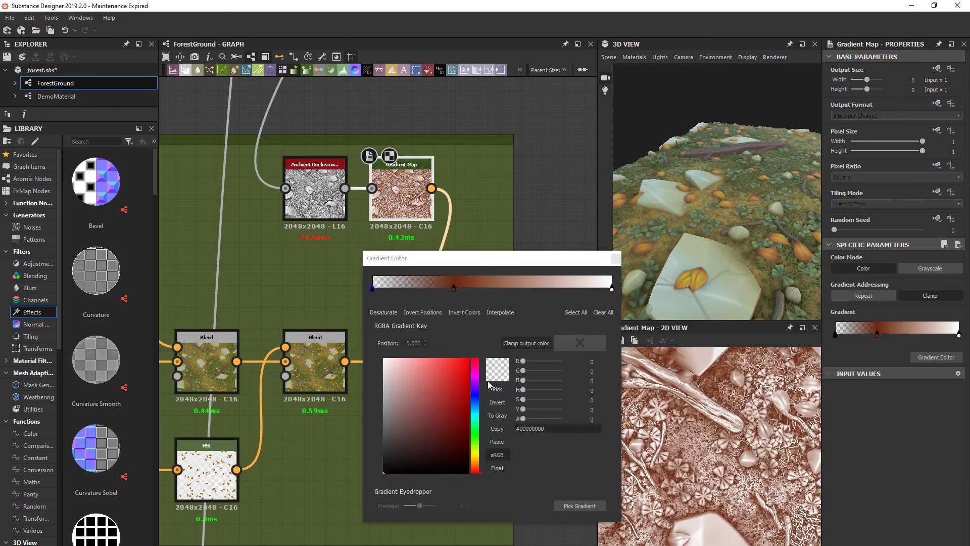
drag(487, 263, 462, 302)
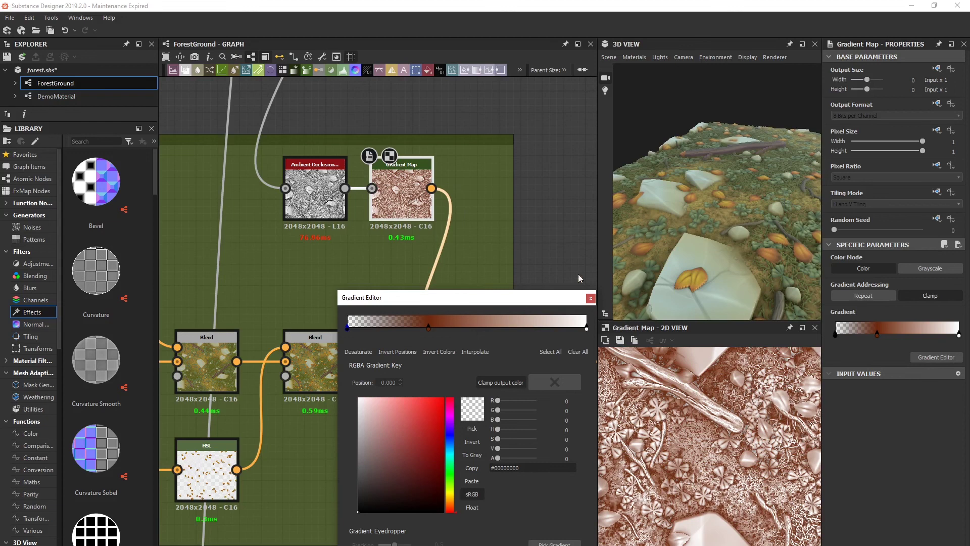
drag(548, 296, 484, 270)
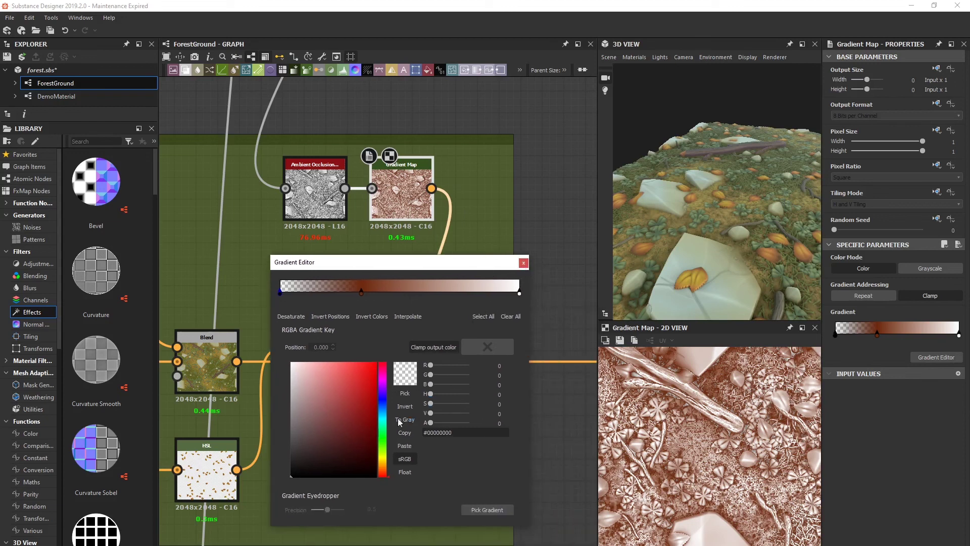
click(524, 262)
- Trace the connection from ColorBlend's final Blend past NormalBlend to the material outputs
middle_drag(494, 350, 428, 293)
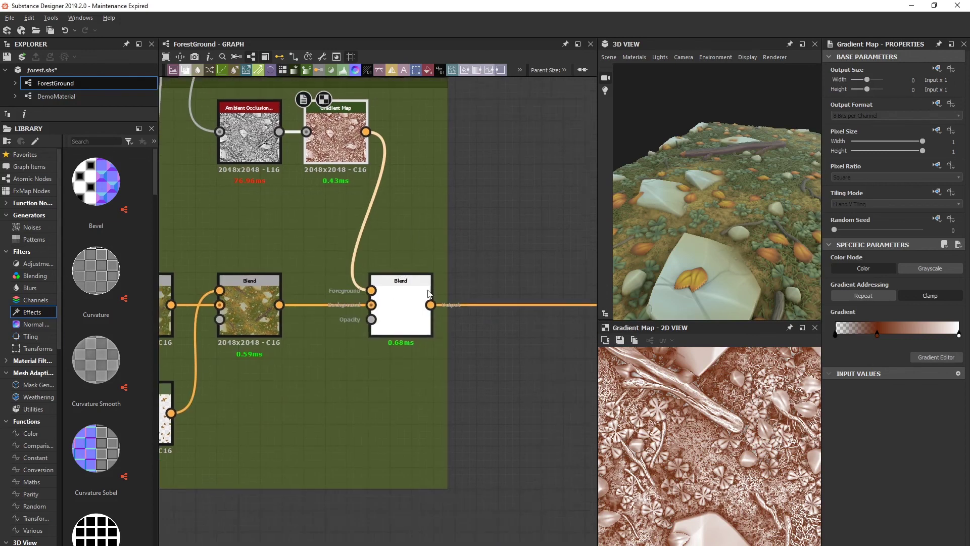
scroll(427, 310, down, 5)
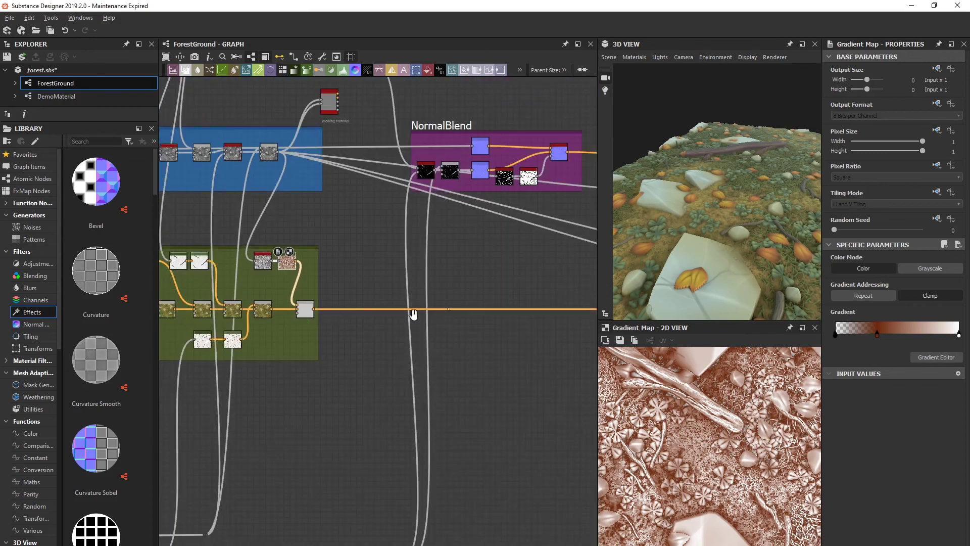
middle_drag(449, 316, 328, 315)
middle_drag(390, 329, 264, 316)
middle_drag(172, 284, 328, 288)
scroll(322, 288, up, 2)
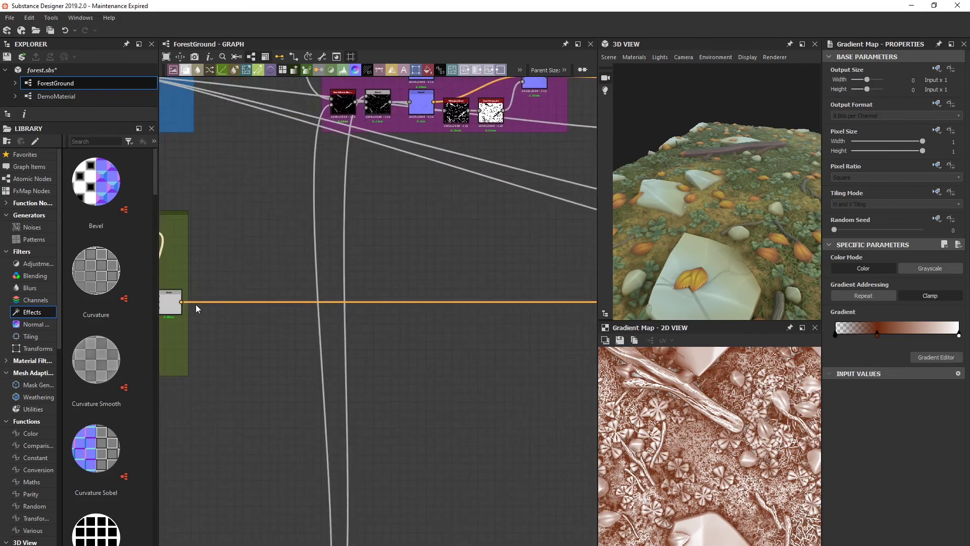
middle_drag(446, 353, 334, 356)
middle_drag(454, 341, 370, 350)
- Examine the finished ground in 3D up close and from a wider angle, and view the output end of the graph
drag(651, 269, 678, 297)
scroll(703, 253, up, 3)
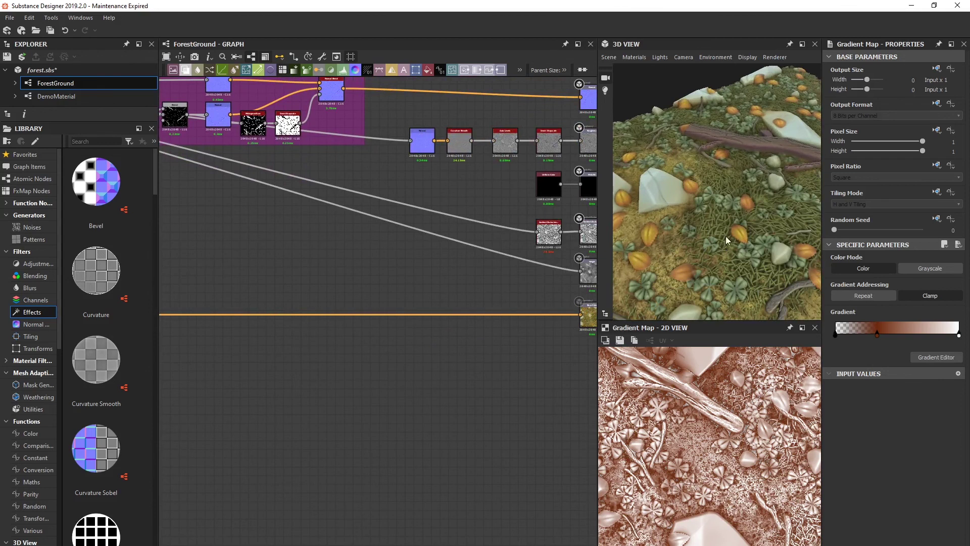
scroll(732, 240, up, 4)
drag(757, 237, 701, 280)
scroll(683, 235, down, 3)
scroll(484, 313, down, 5)
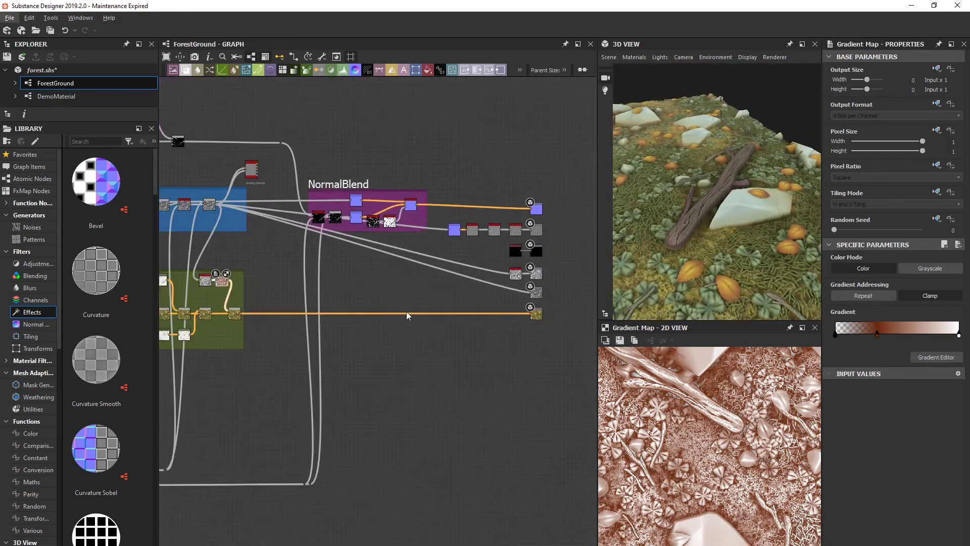